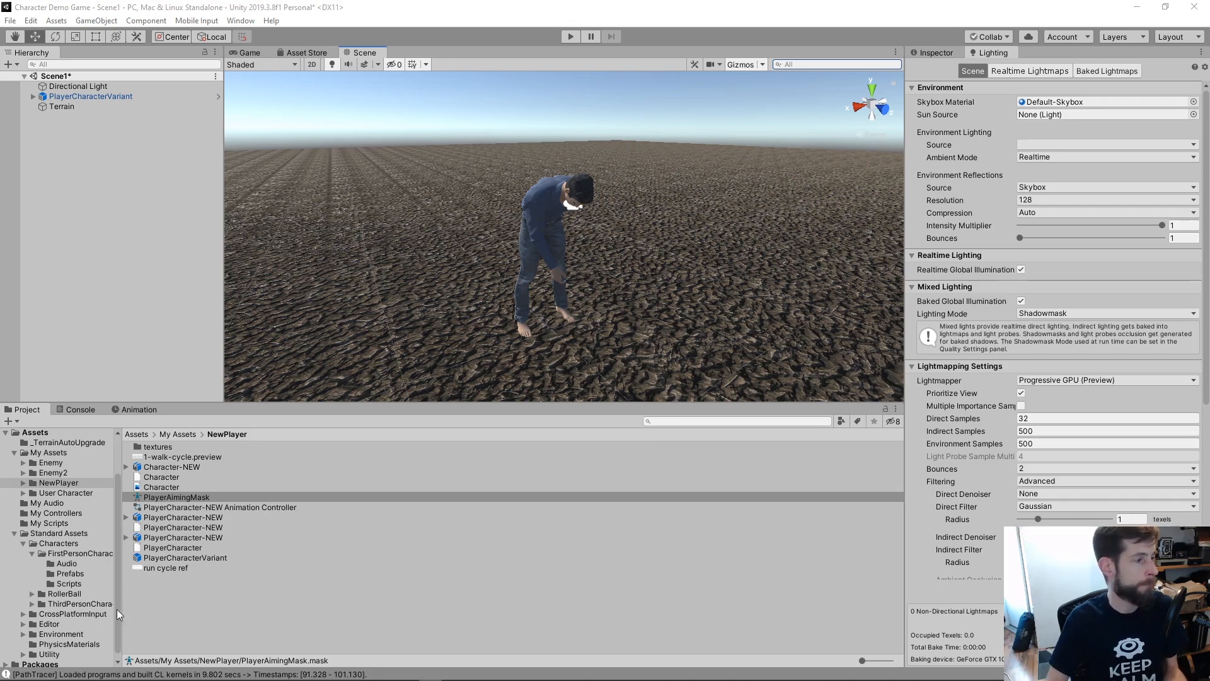
Inspect the import settings of the PlayerCharacter-NEW.fbx model in the NewPlayer folder.
click(182, 508)
click(184, 517)
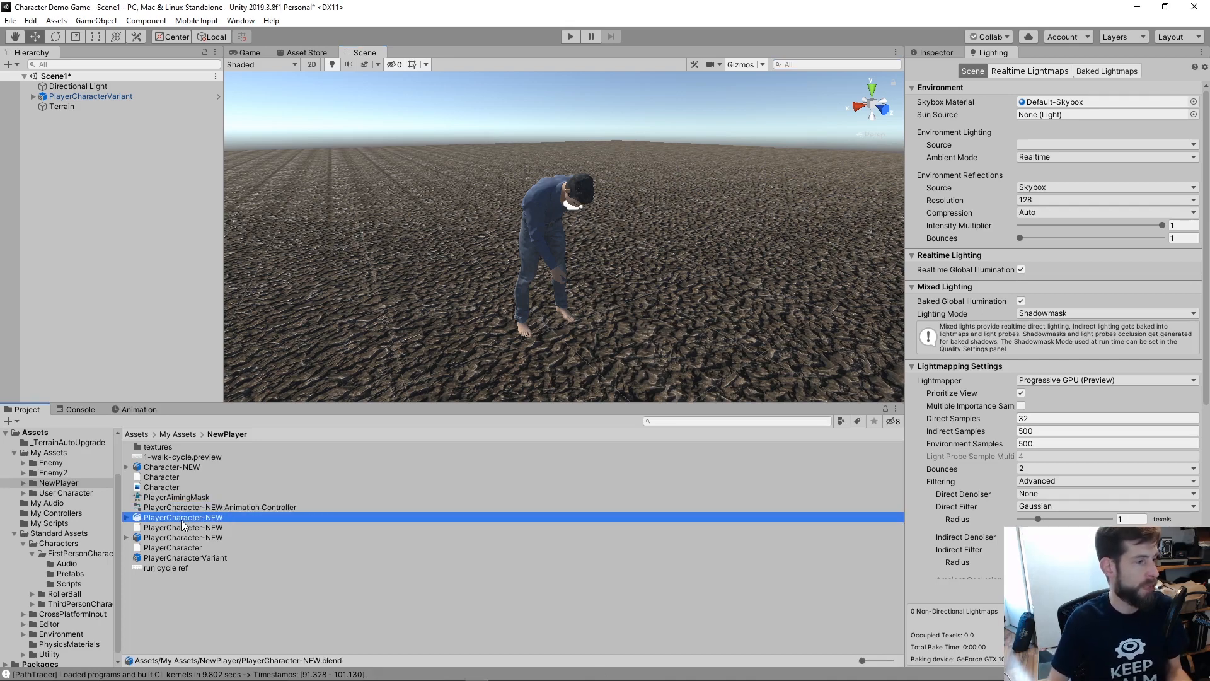
click(193, 539)
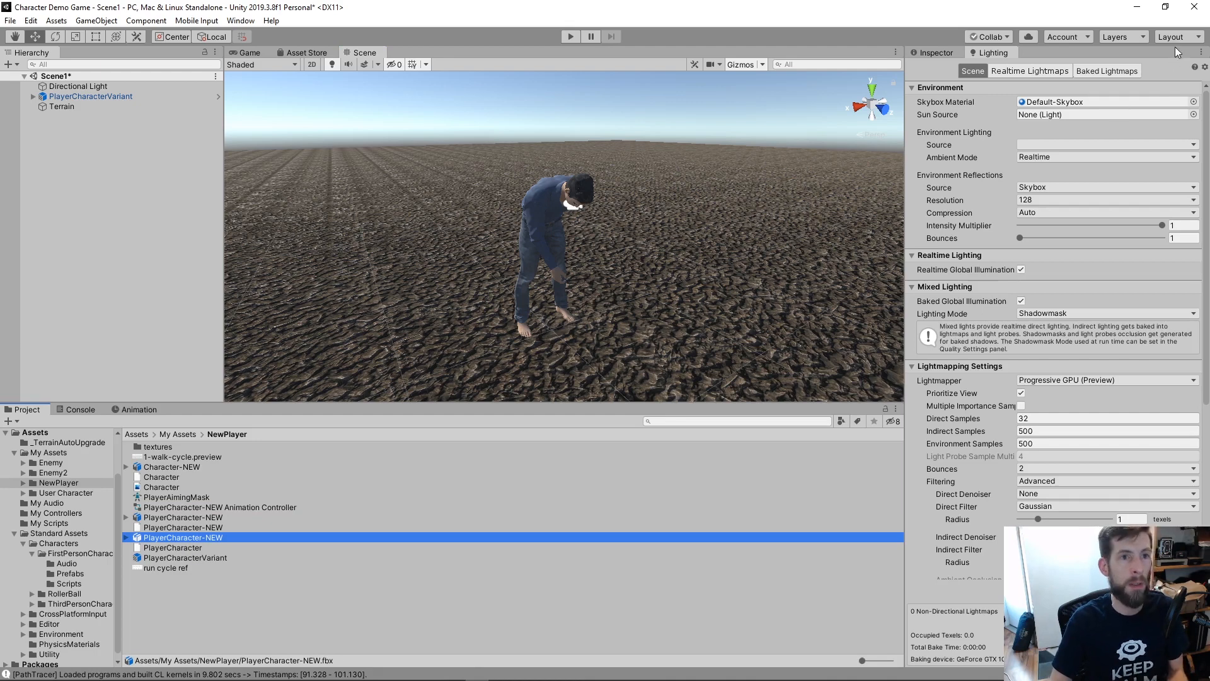
click(936, 54)
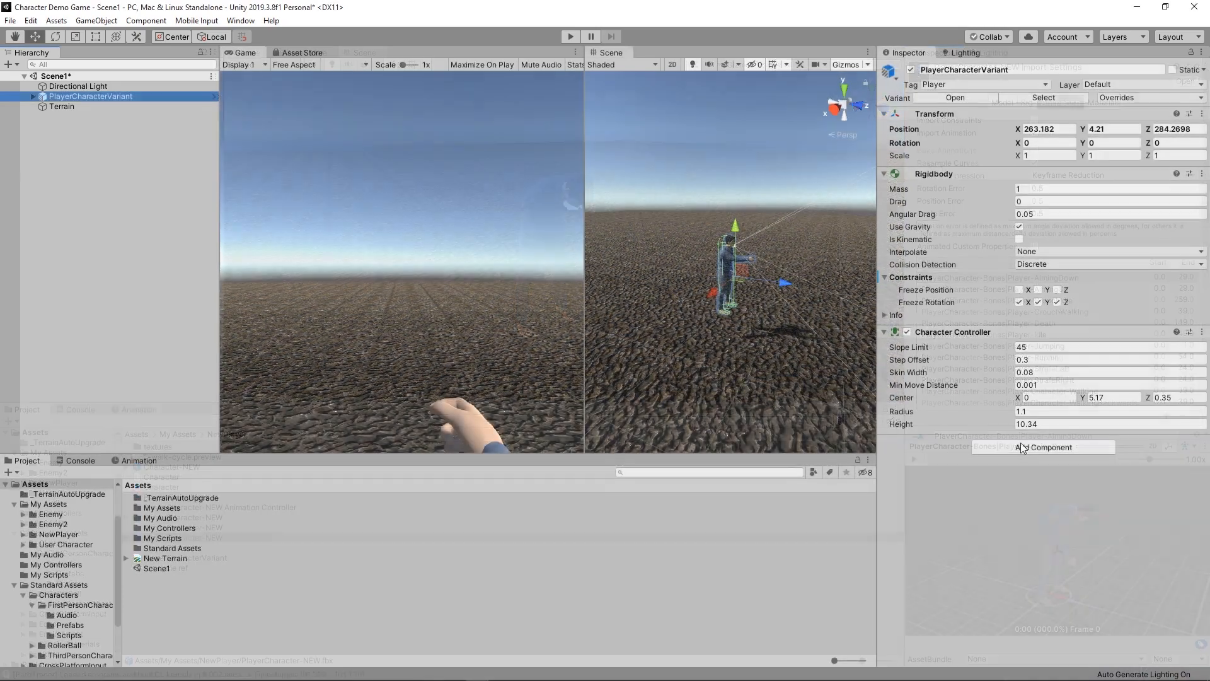
Add an Animator component to the PlayerCharacterVariant object.
click(1021, 446)
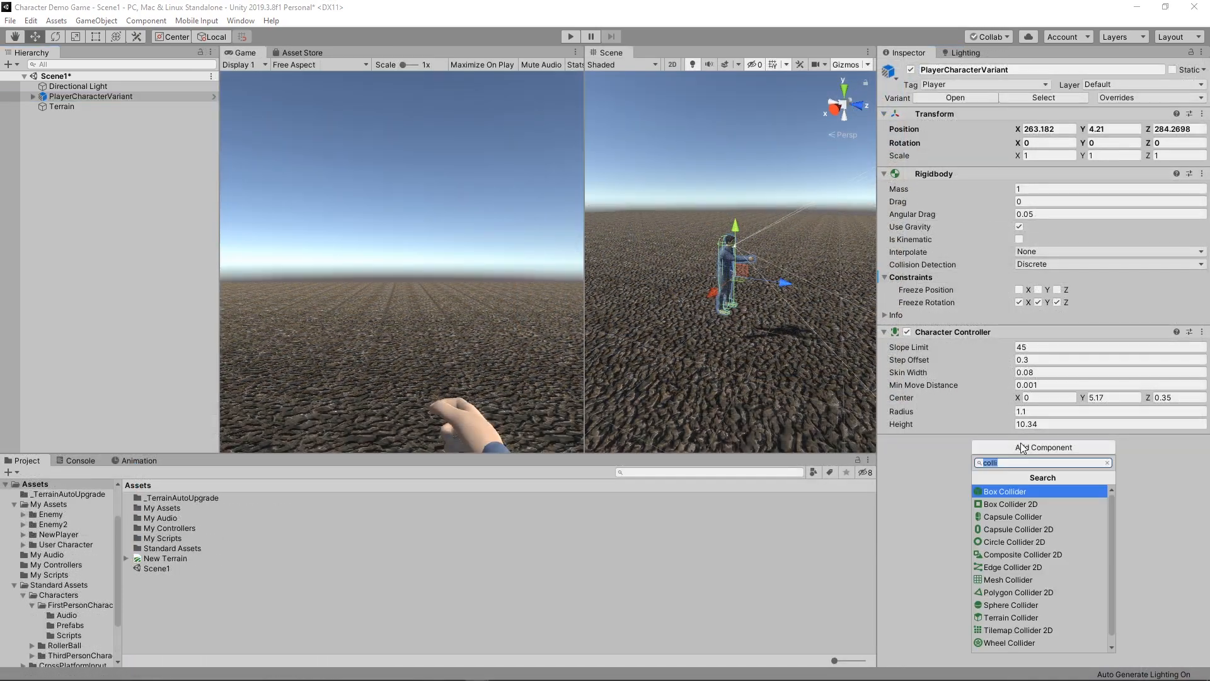
text(char)
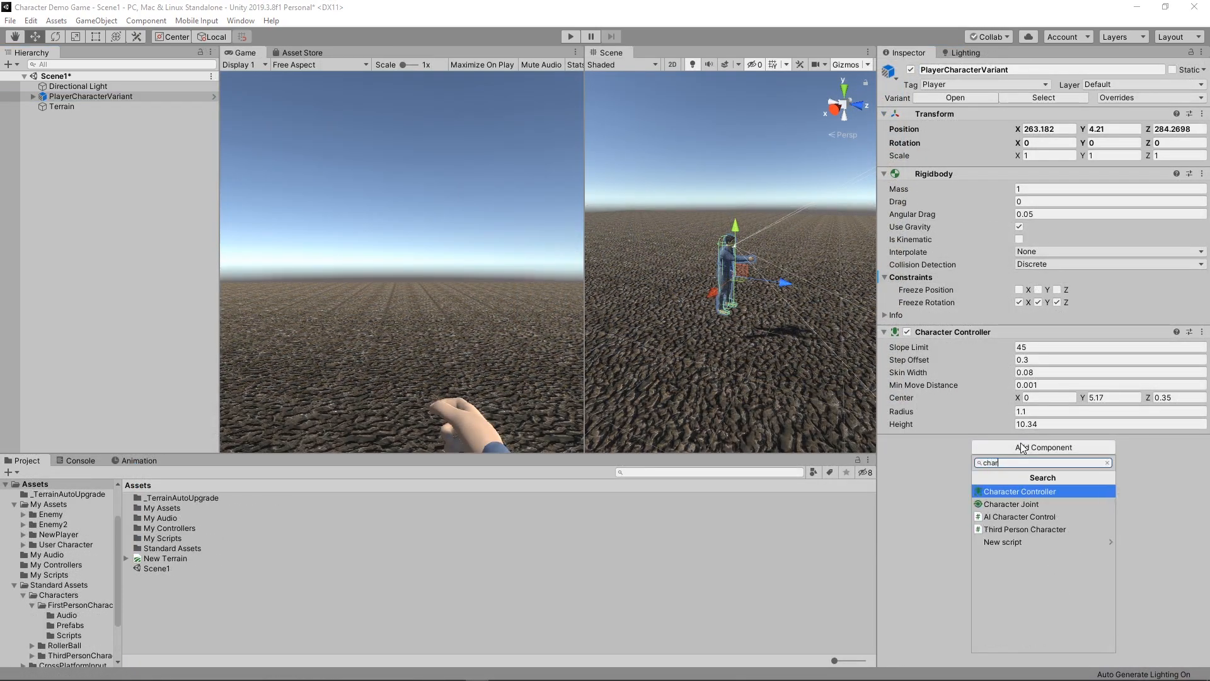
key(BackSpace)
key(BackSpace)
key(BackSpace)
text(anima)
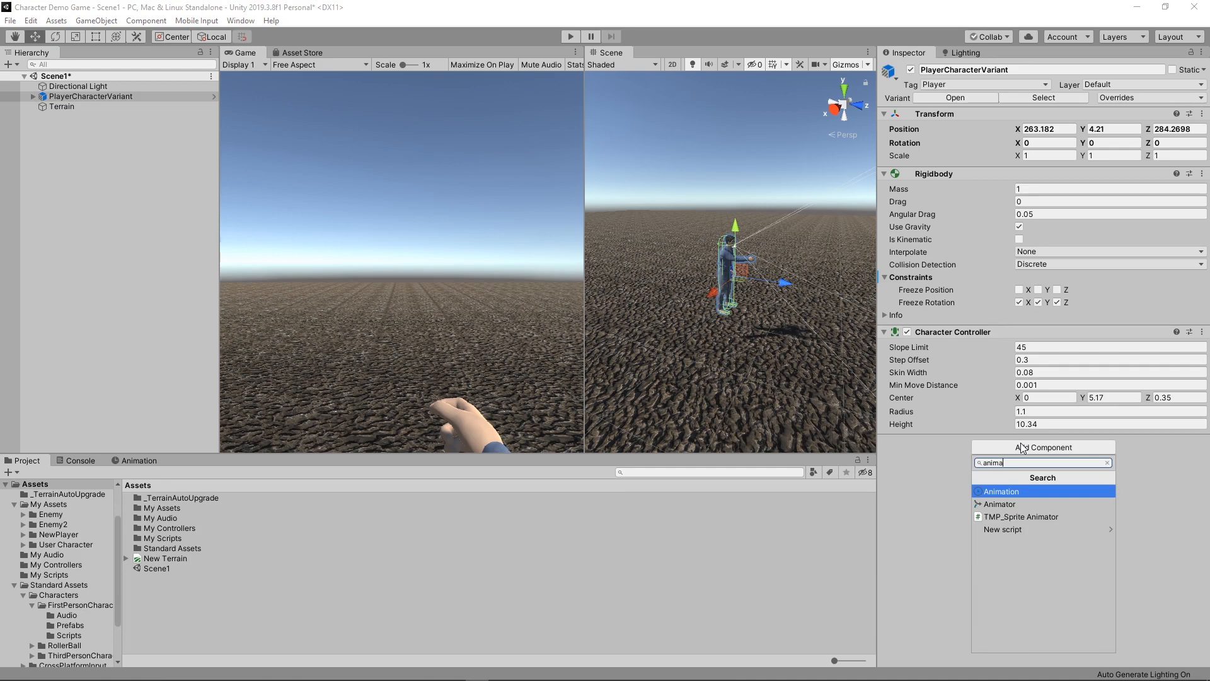
click(1008, 506)
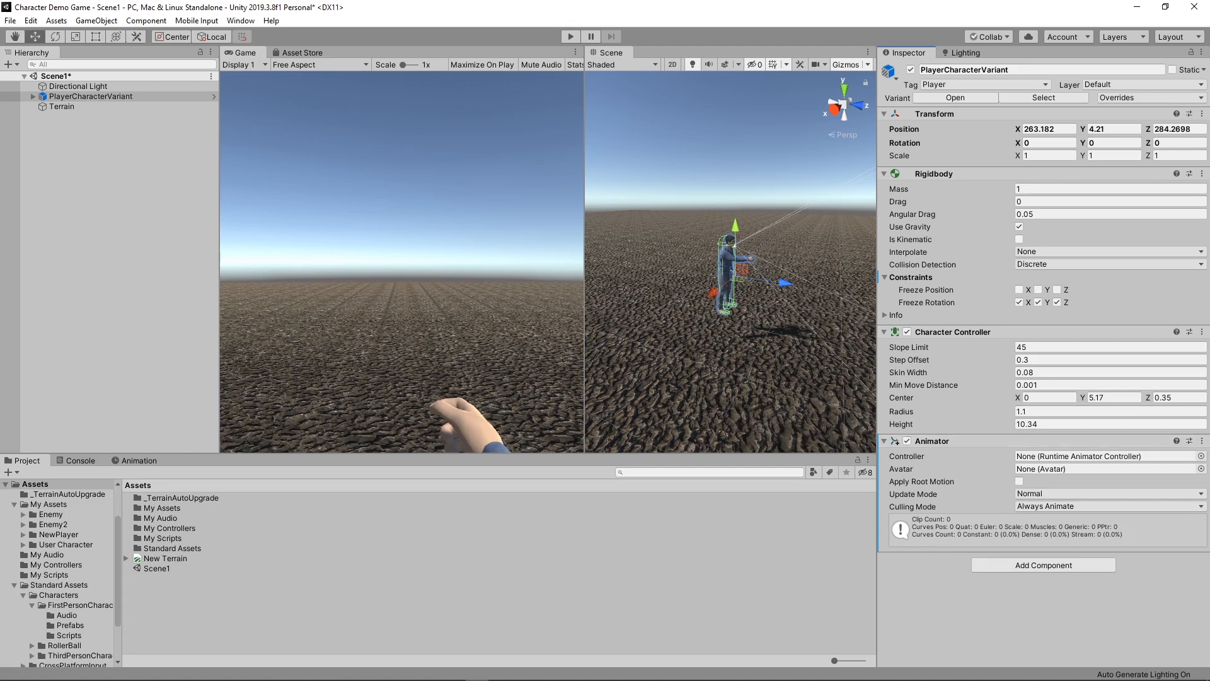
Try to move the Animator component up in PlayerCharacterVariant's component order.
click(1203, 441)
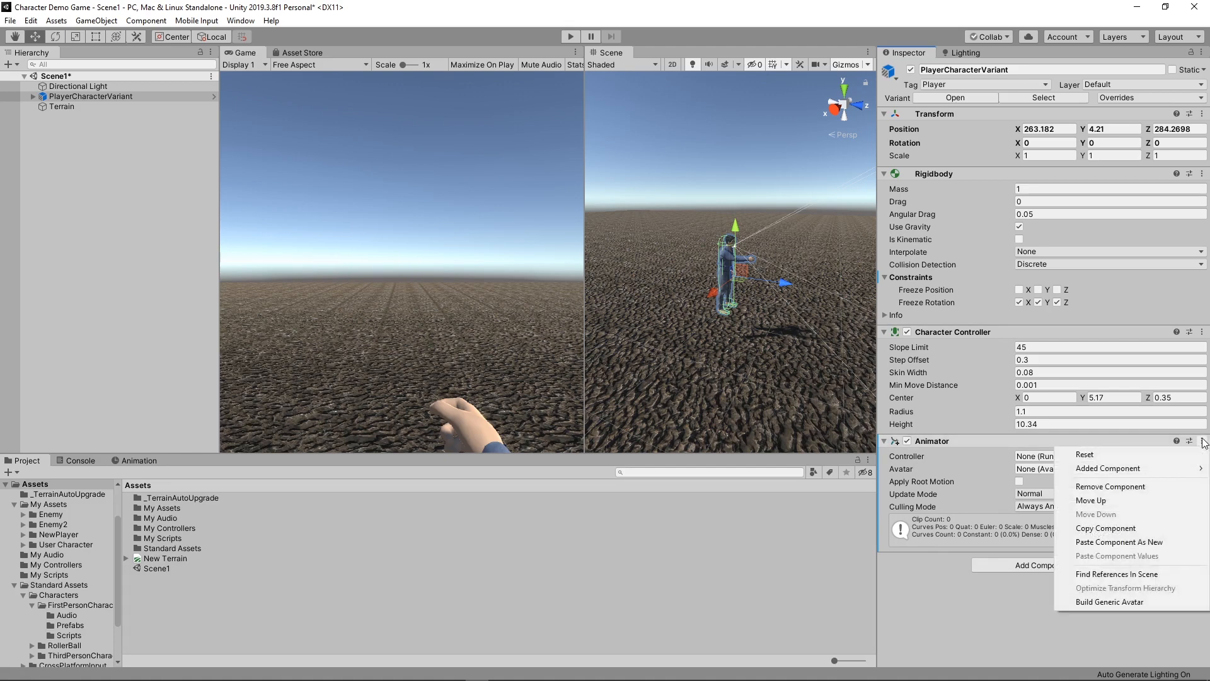
click(1203, 442)
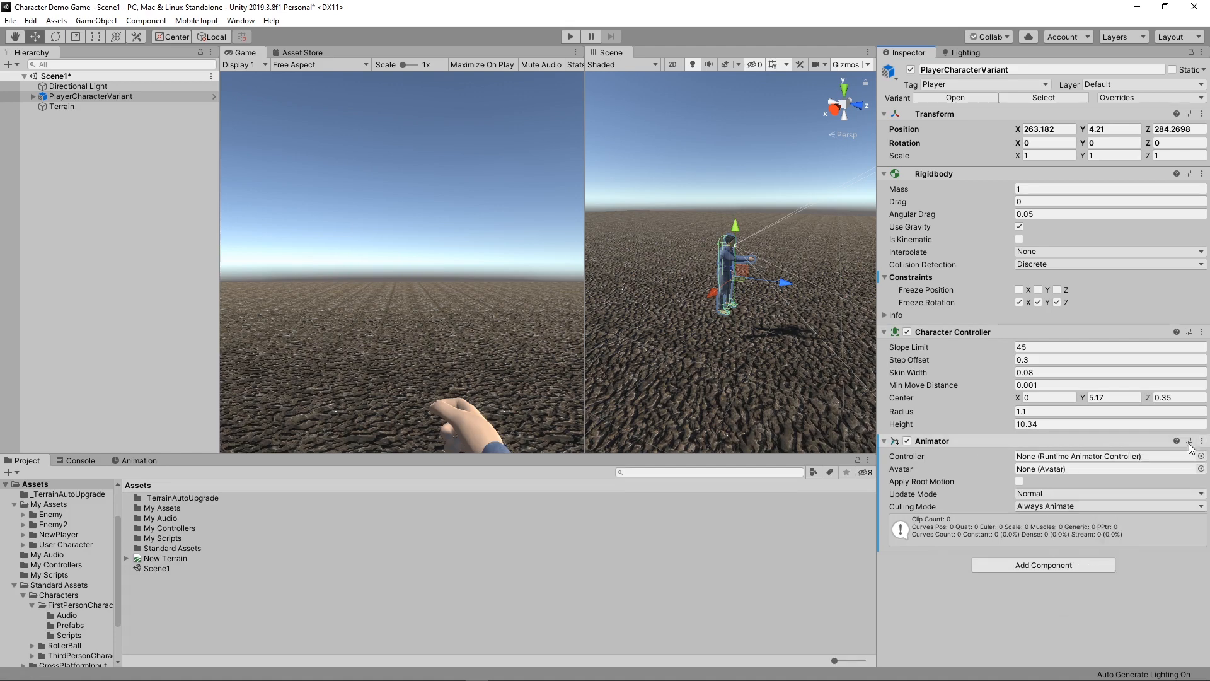
click(1202, 441)
click(1160, 501)
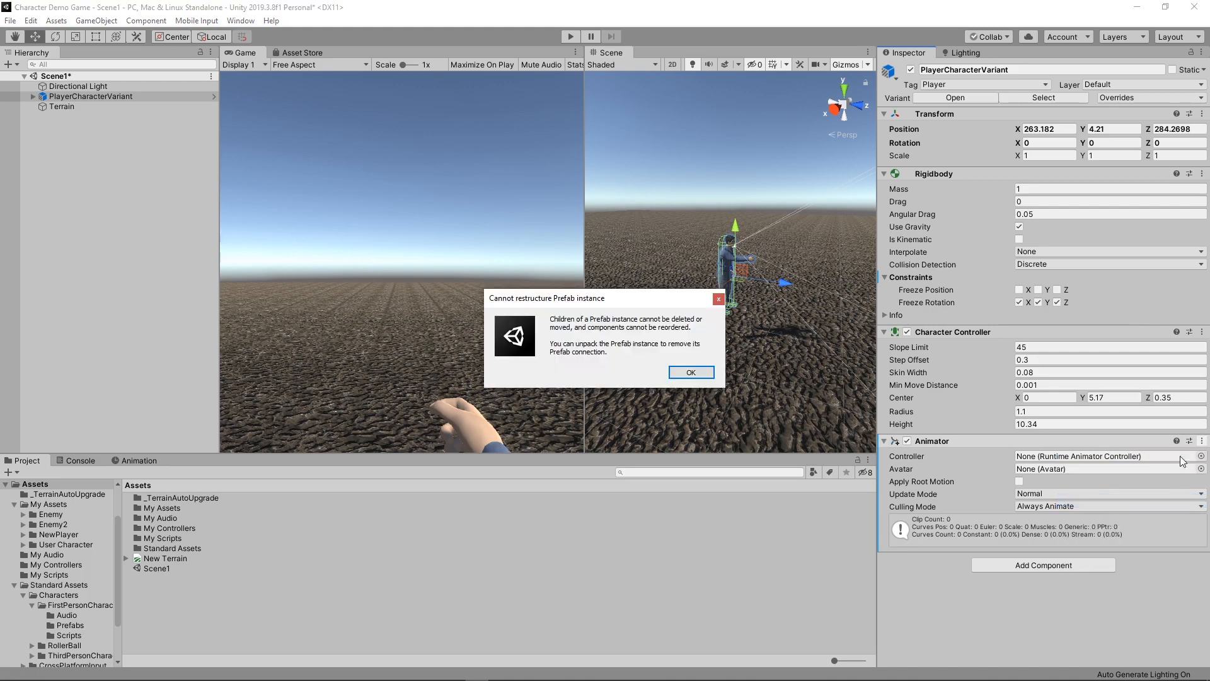
click(705, 373)
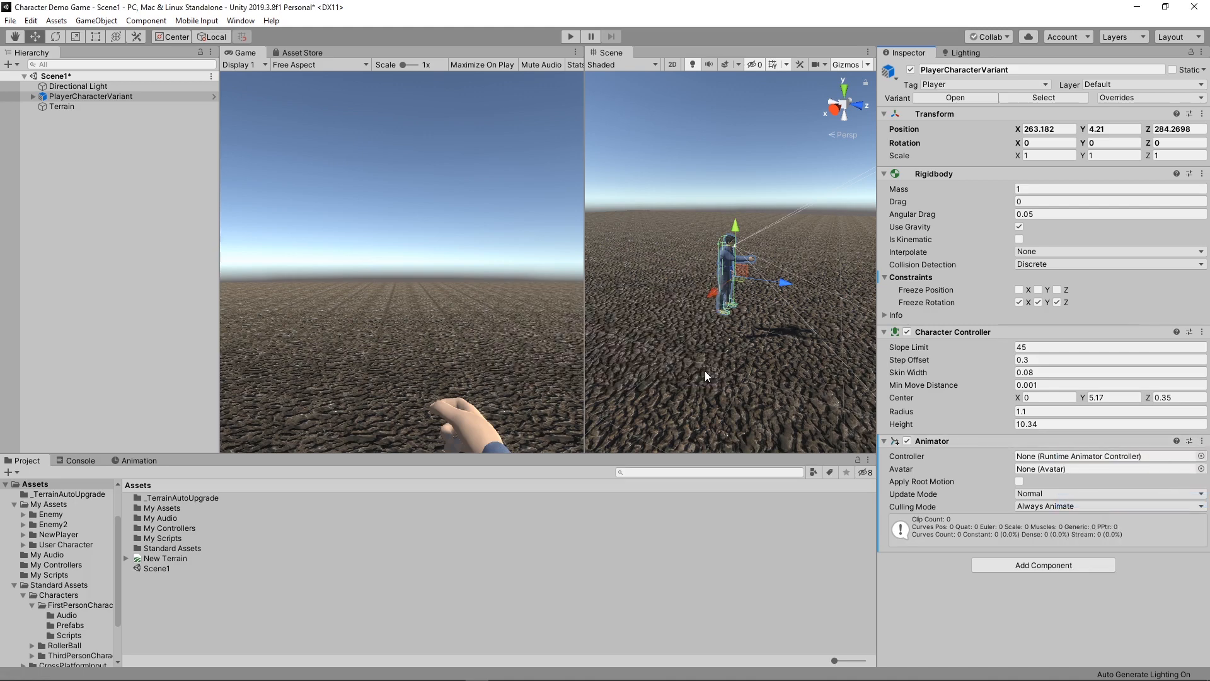
Save Scene1 with the added Animator component.
click(970, 445)
click(971, 445)
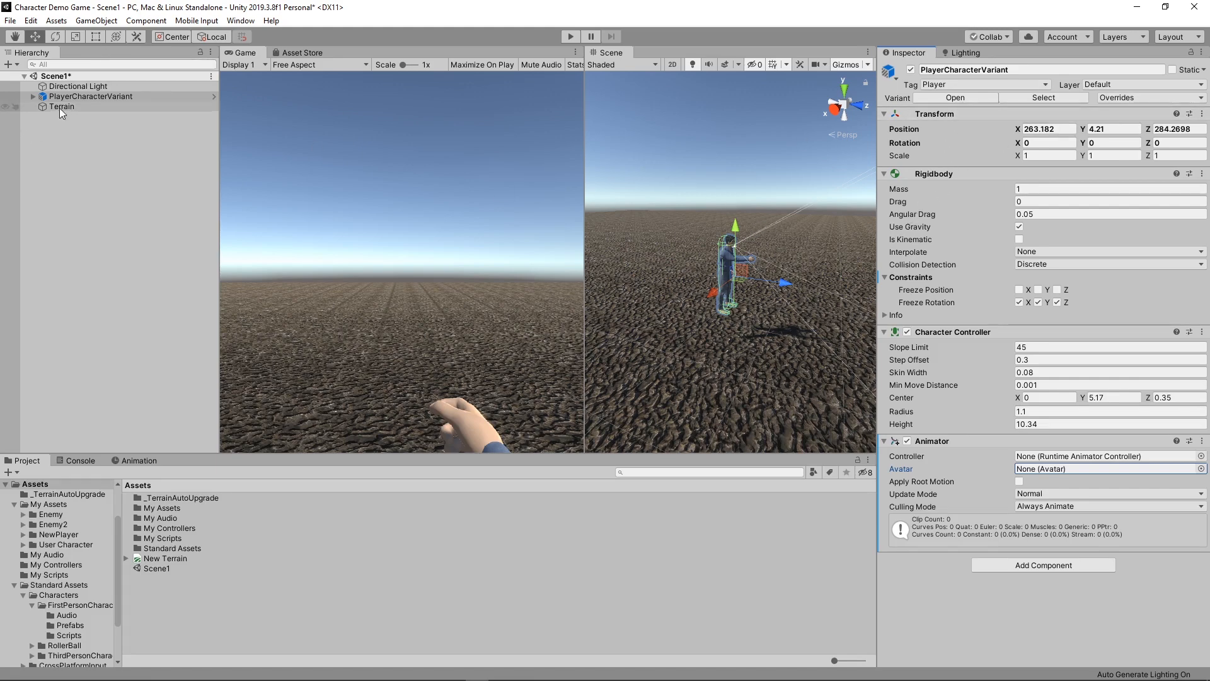
key(ctrl+s)
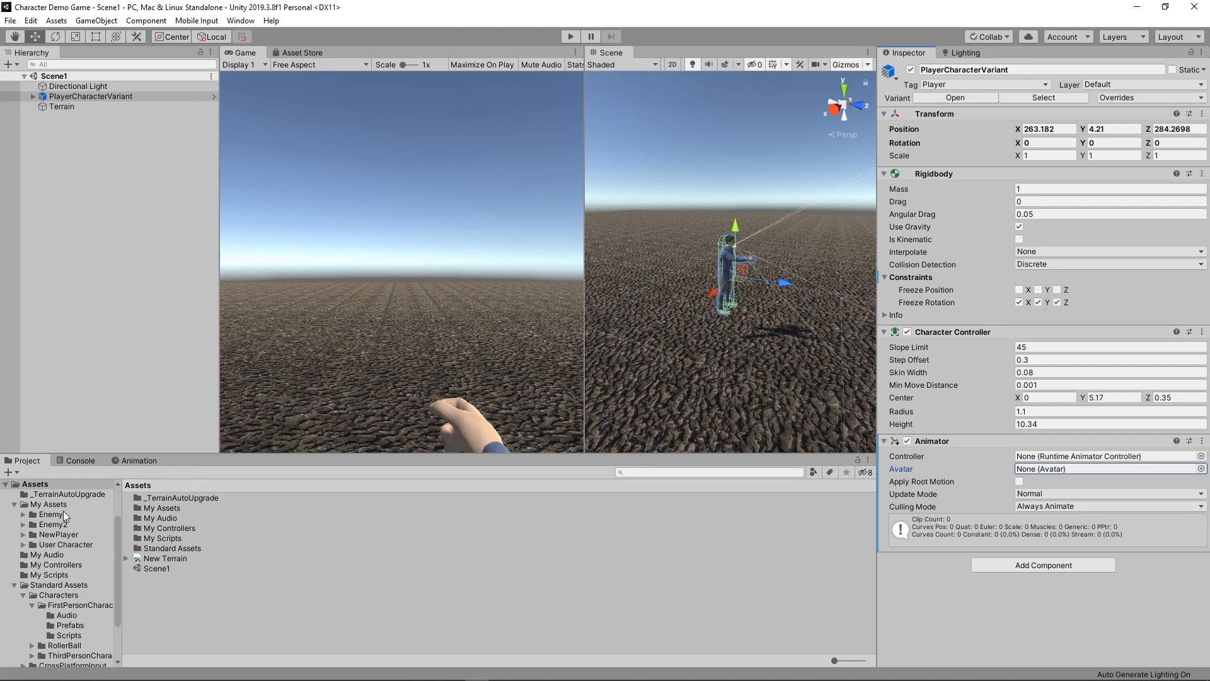
Examine the components of the PlayerCharacterVariant prefab in My Assets/NewPlayer, including its PlayerCharacter-Bones object in prefab editing.
click(58, 543)
click(58, 534)
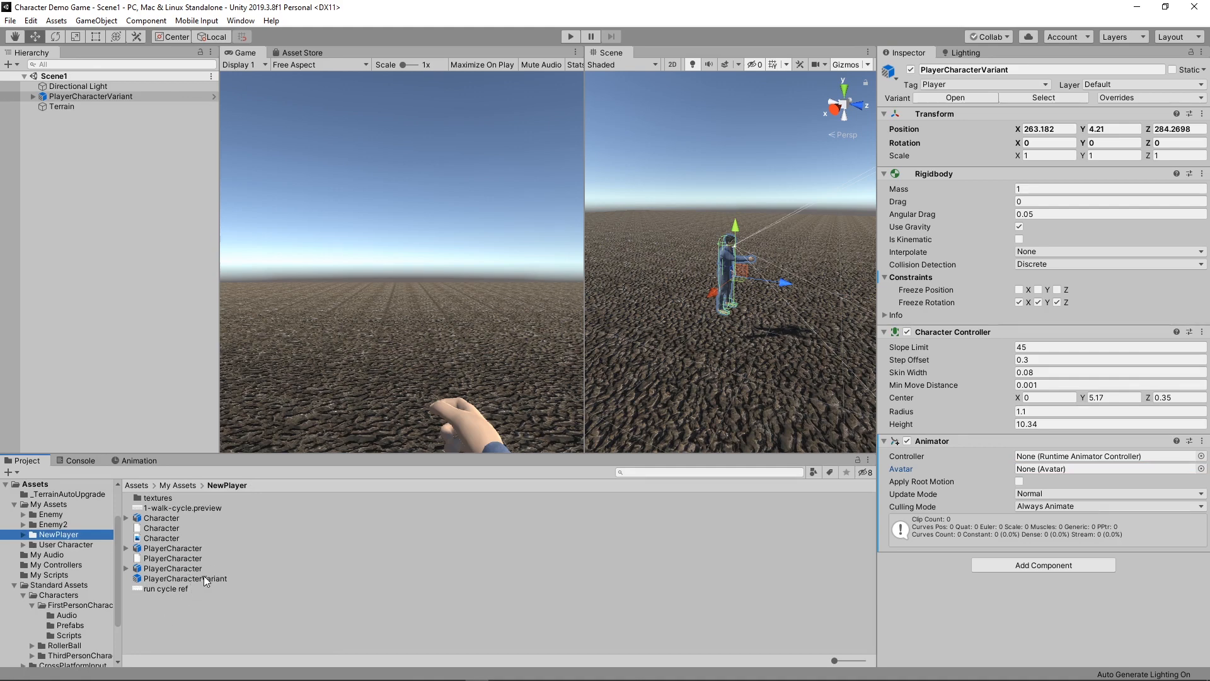
click(222, 578)
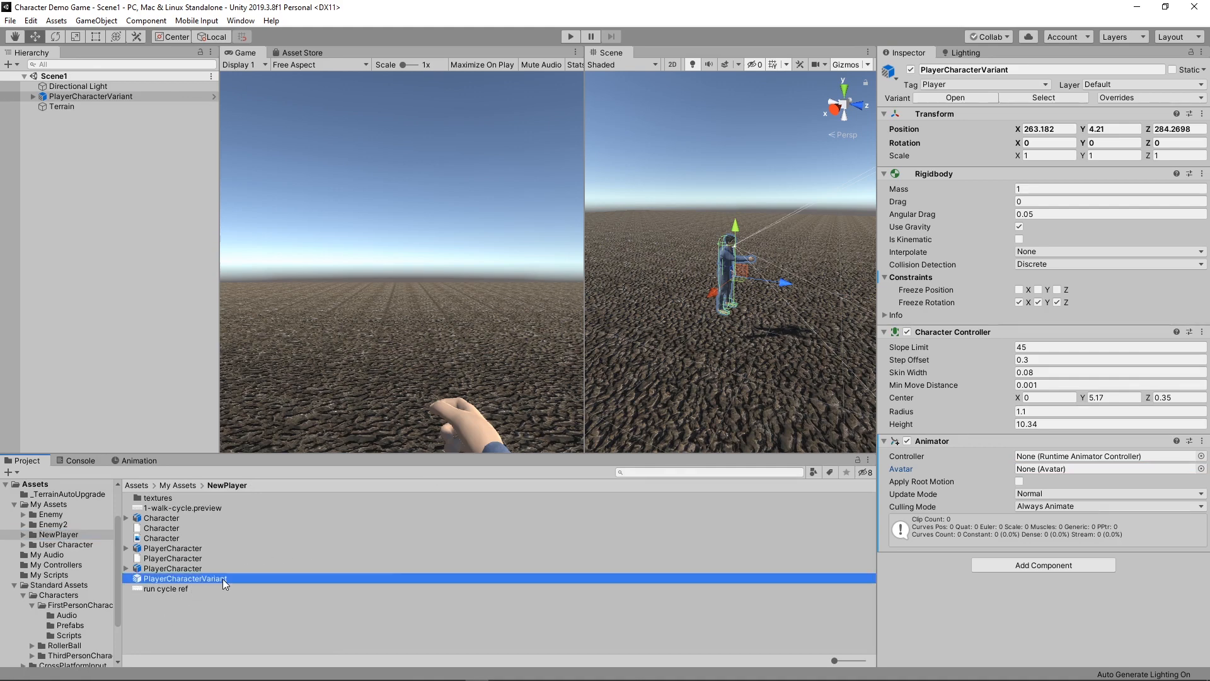
scroll(966, 318, down, 4)
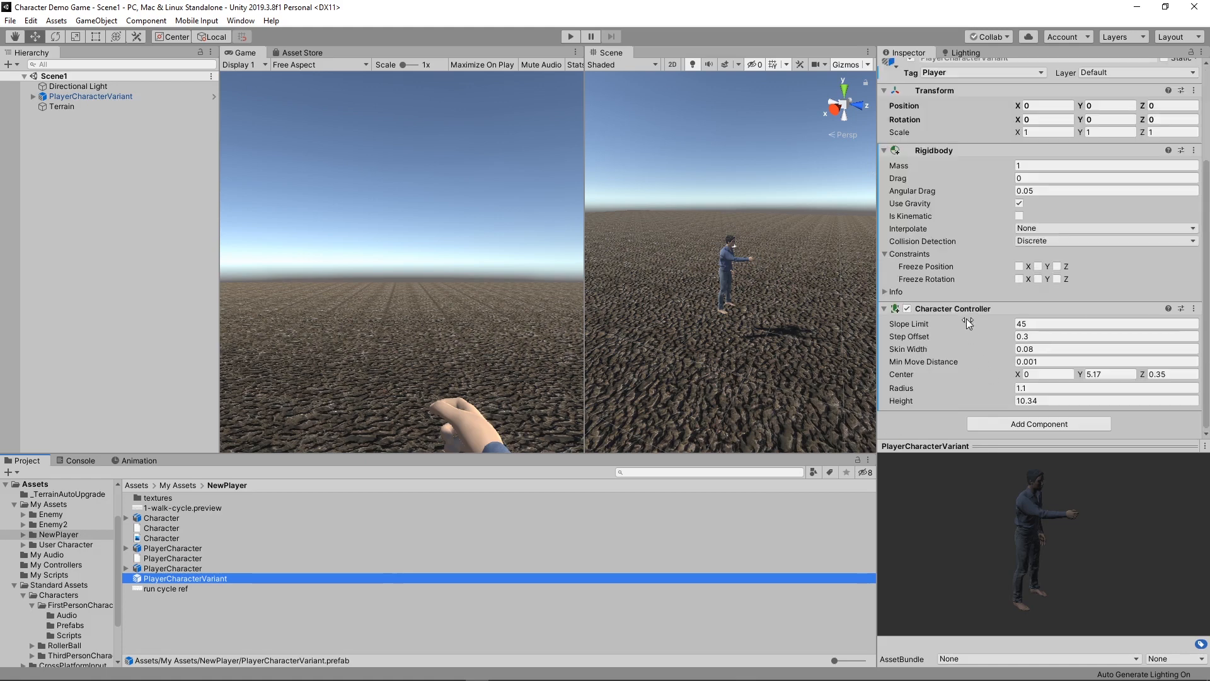
click(972, 447)
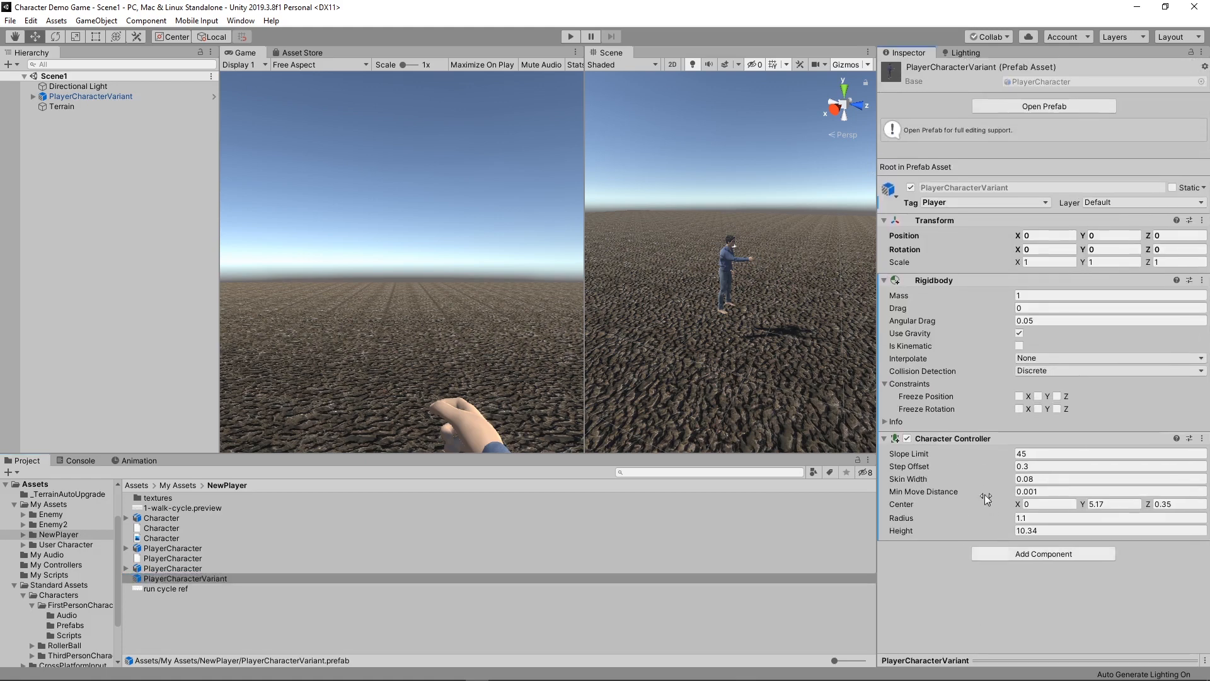
click(884, 280)
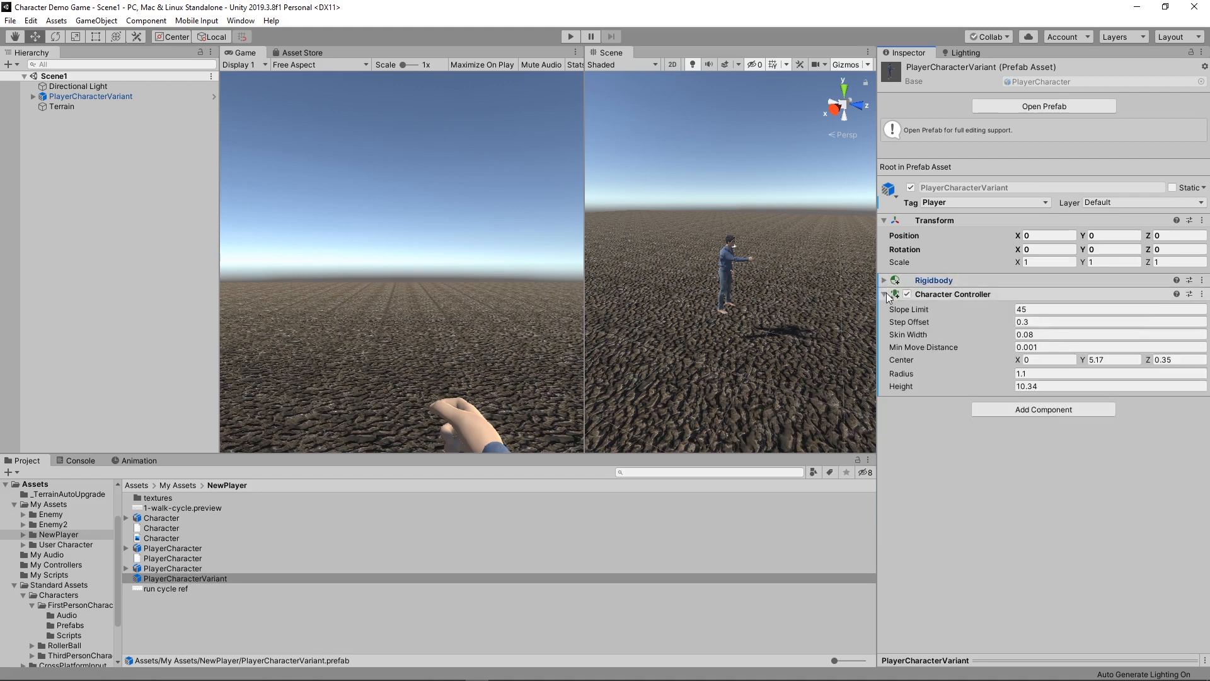
click(888, 295)
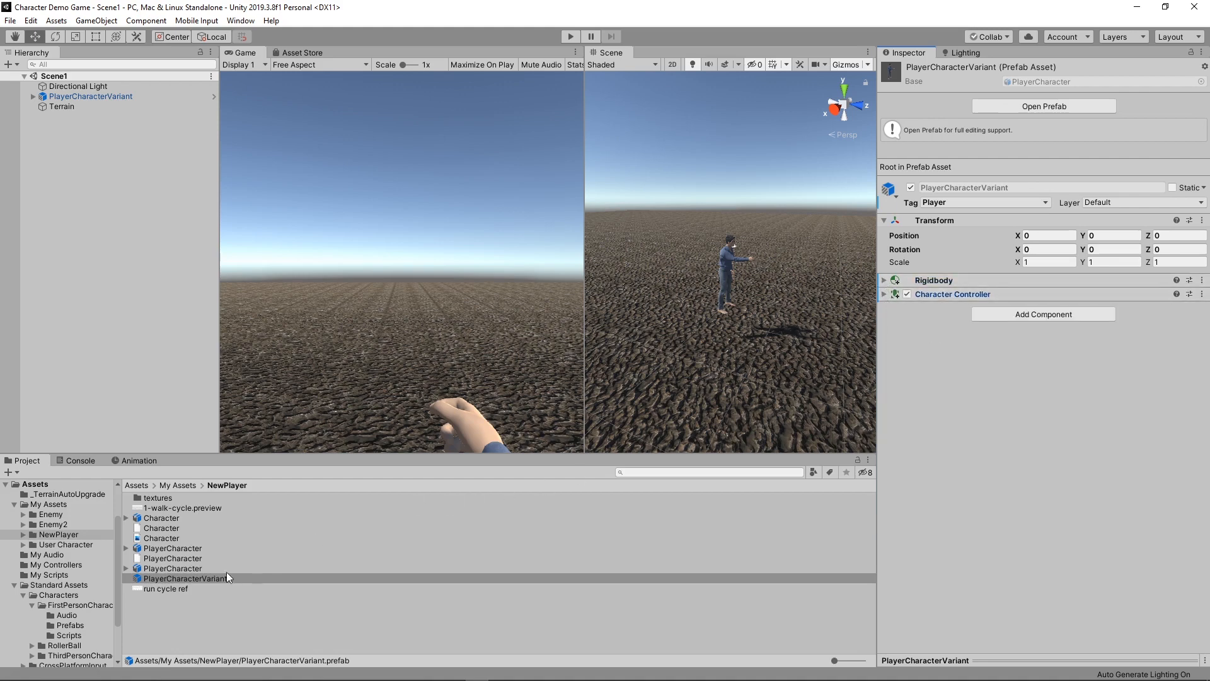
double_click(260, 578)
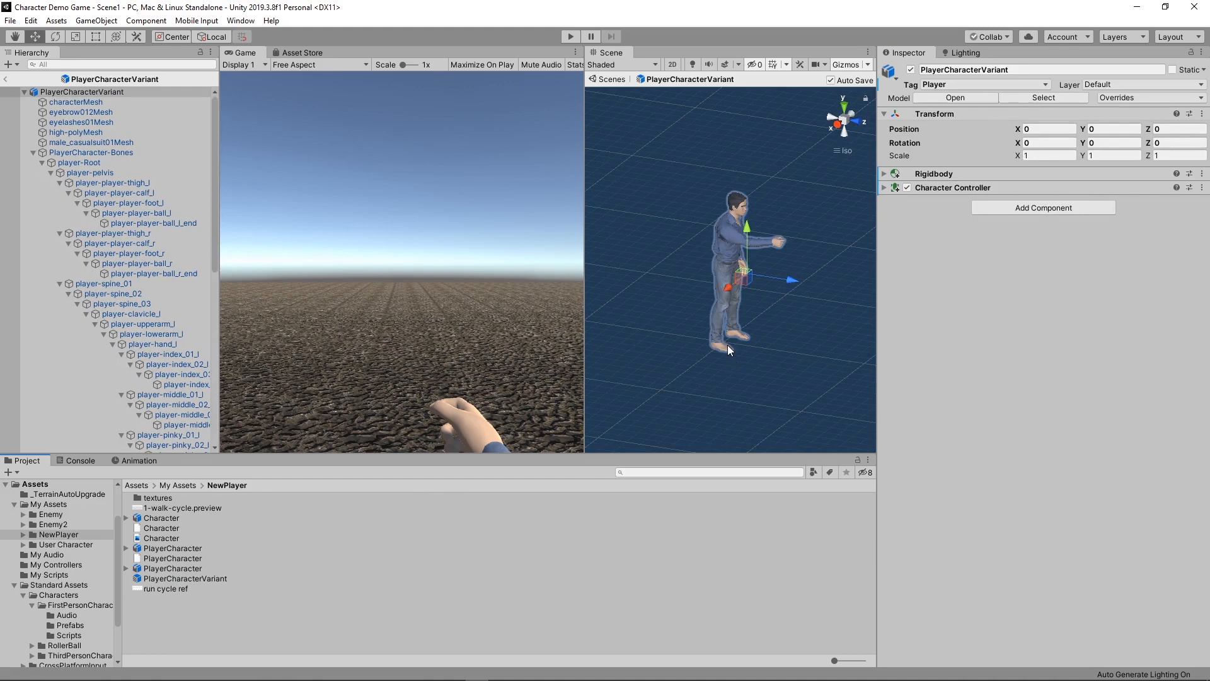
click(88, 152)
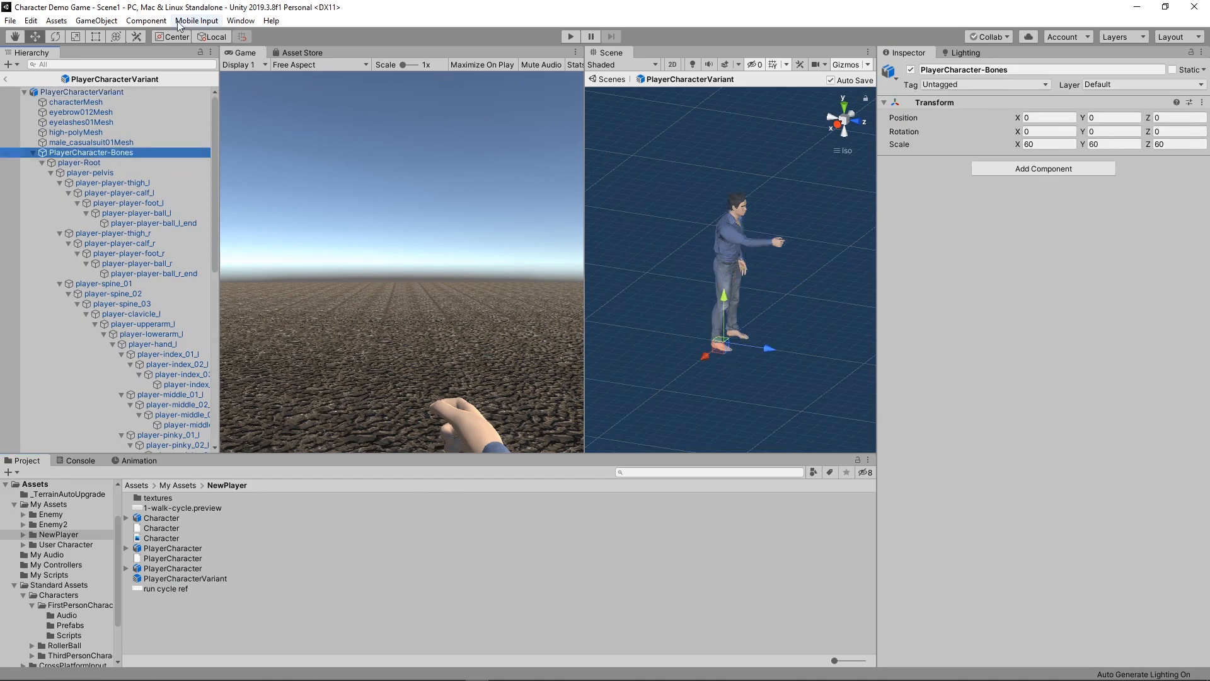
Leave prefab editing for the scene and dock the Scene view in the same group as the Game and Asset Store views.
click(608, 78)
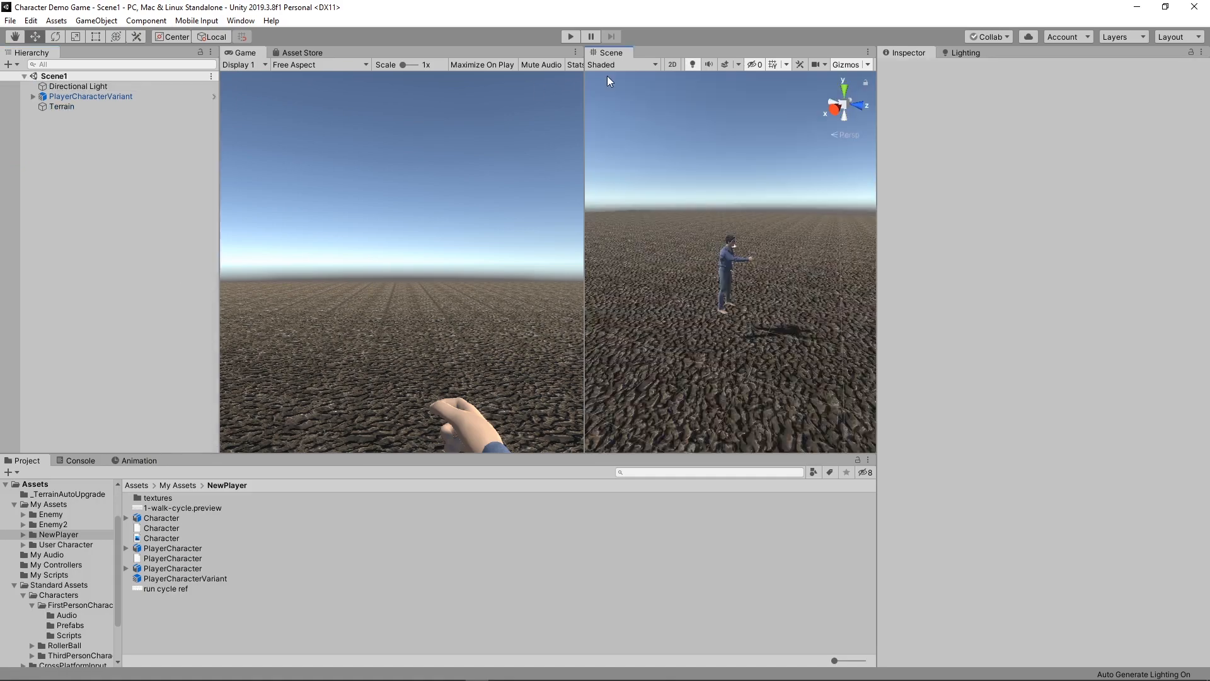
drag(601, 54, 351, 55)
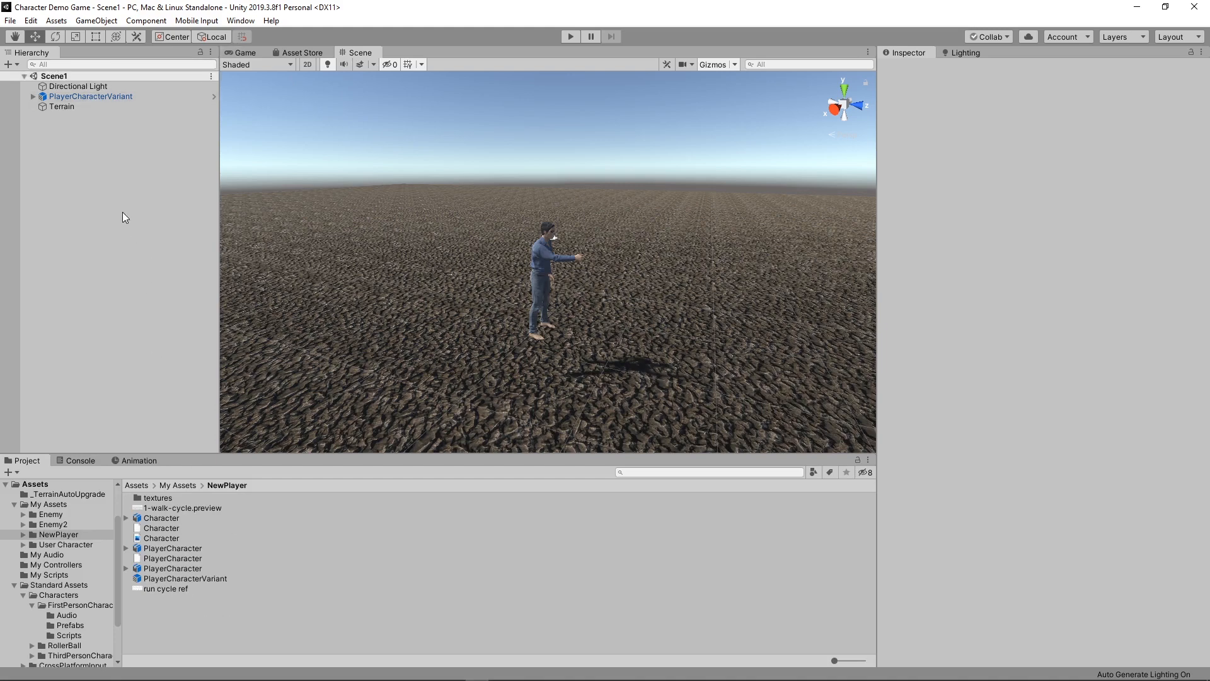
Apply all overrides of the scene's PlayerCharacterVariant instance to its prefab, check the prefab asset, and save the scene.
click(123, 97)
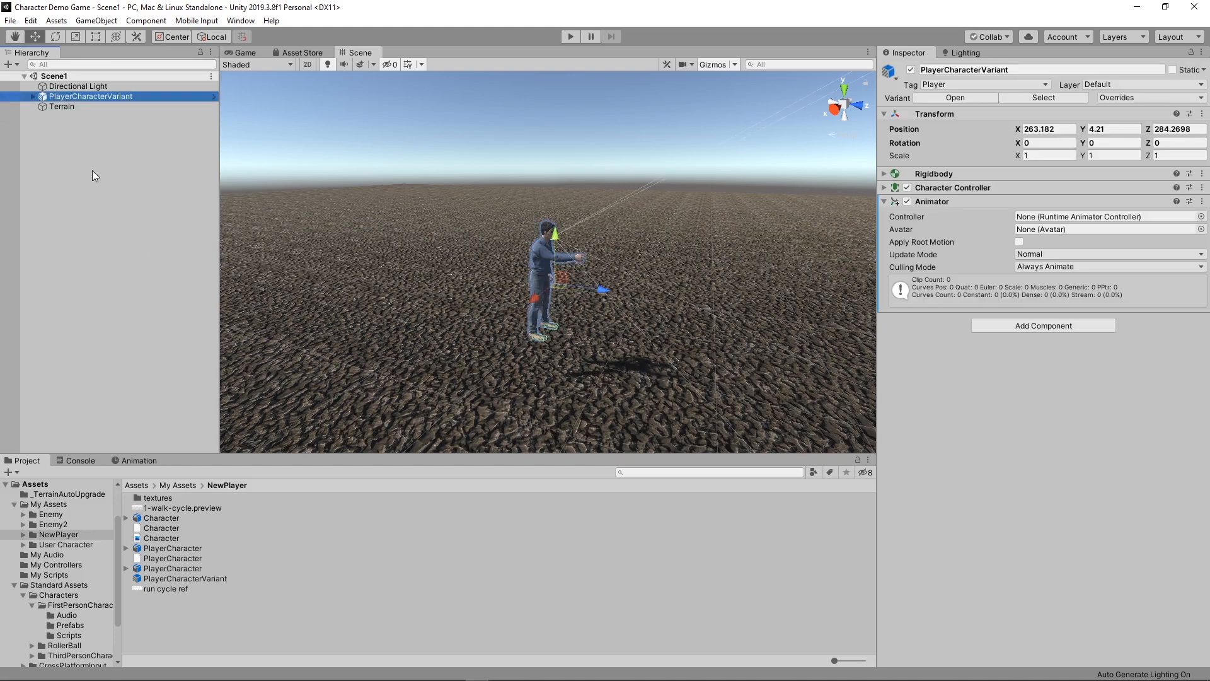
click(1151, 96)
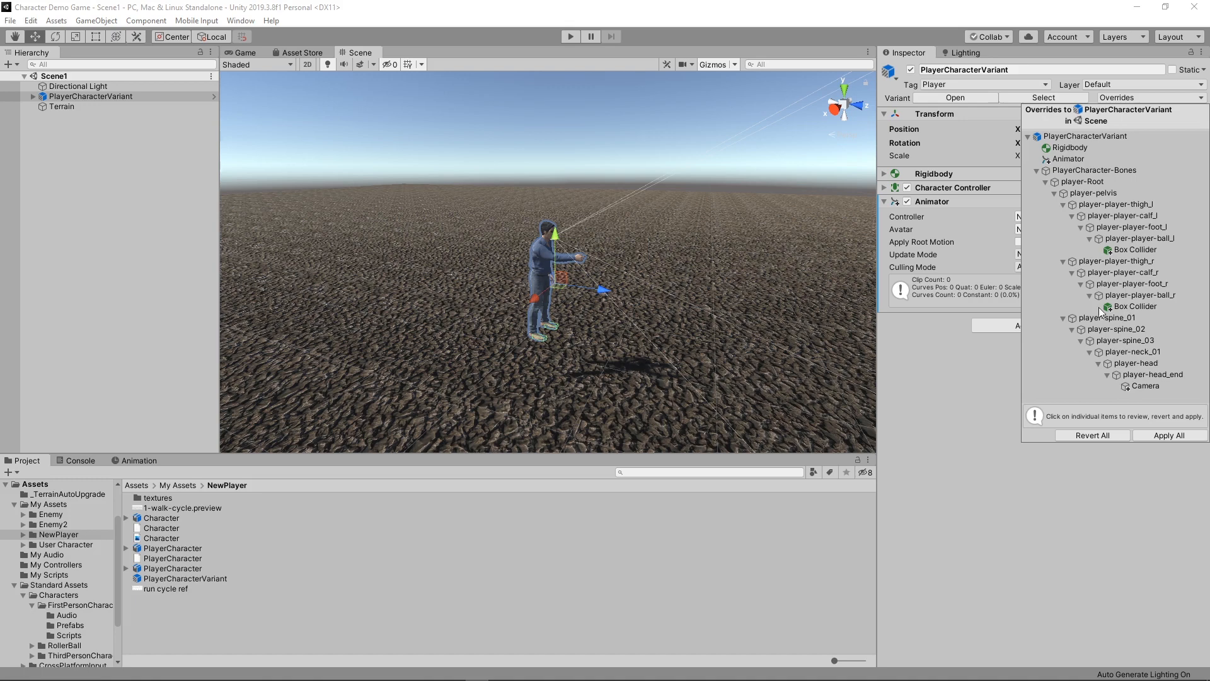
click(1179, 436)
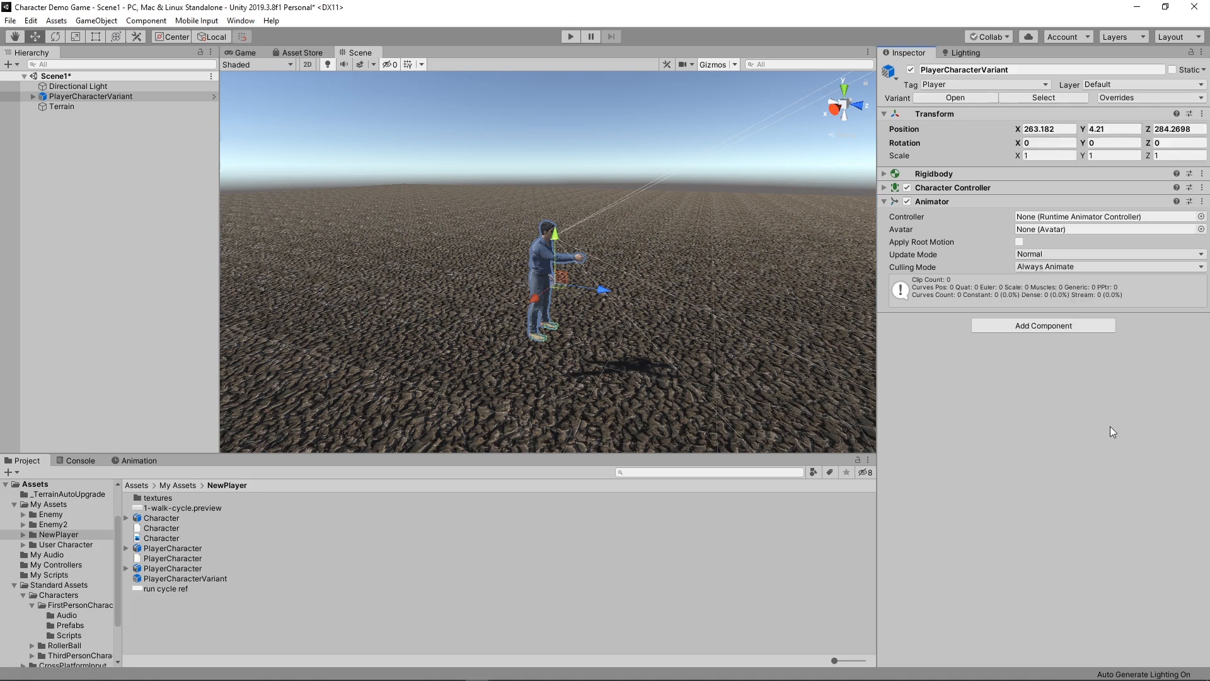
click(205, 578)
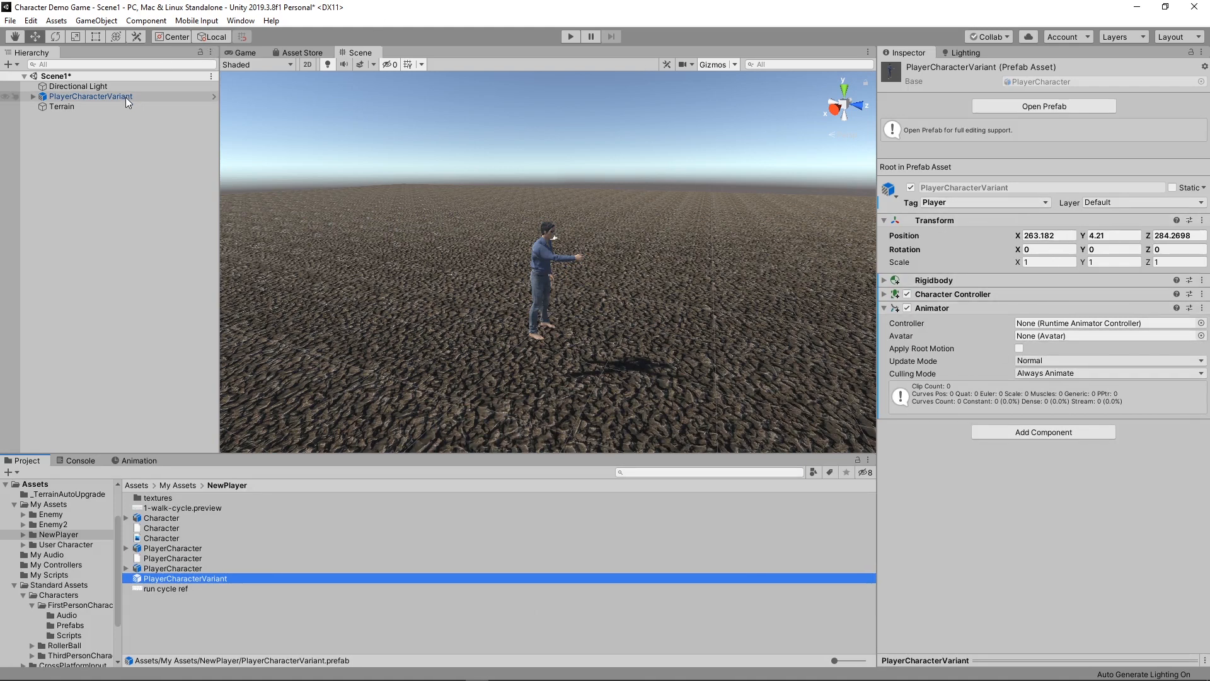
key(ctrl+s)
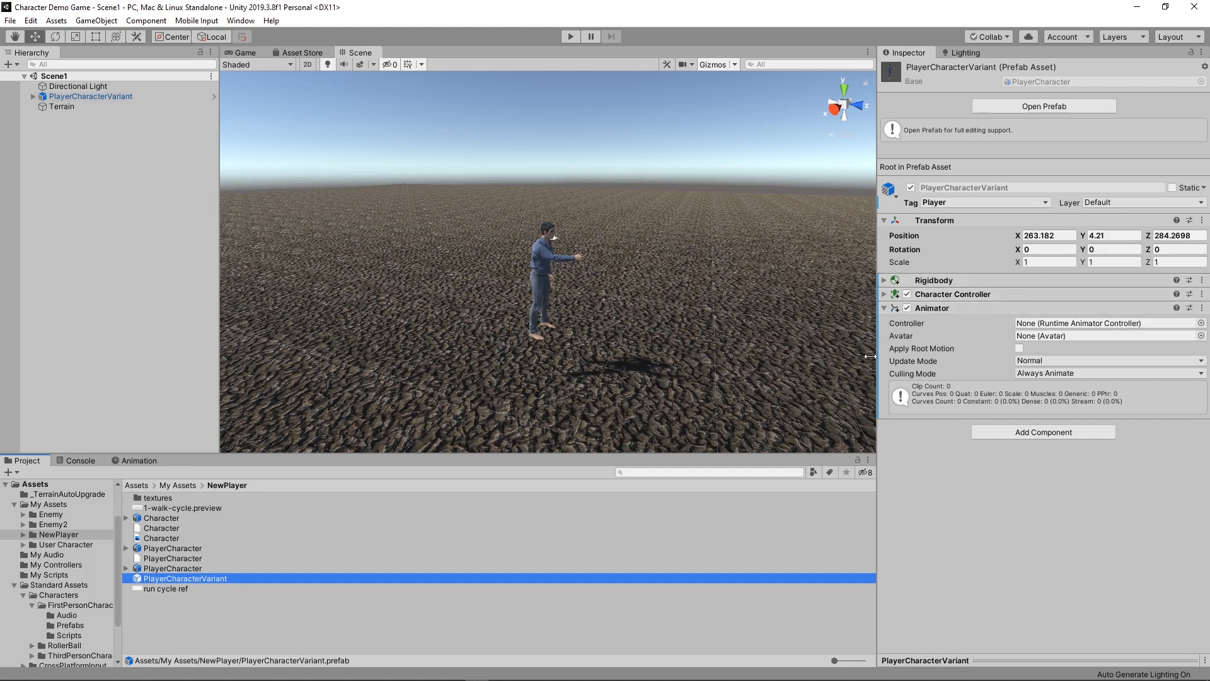
Rename the PlayerCharacter.fbx model in the NewPlayer folder as PlayerCharacter-NEW.
click(188, 569)
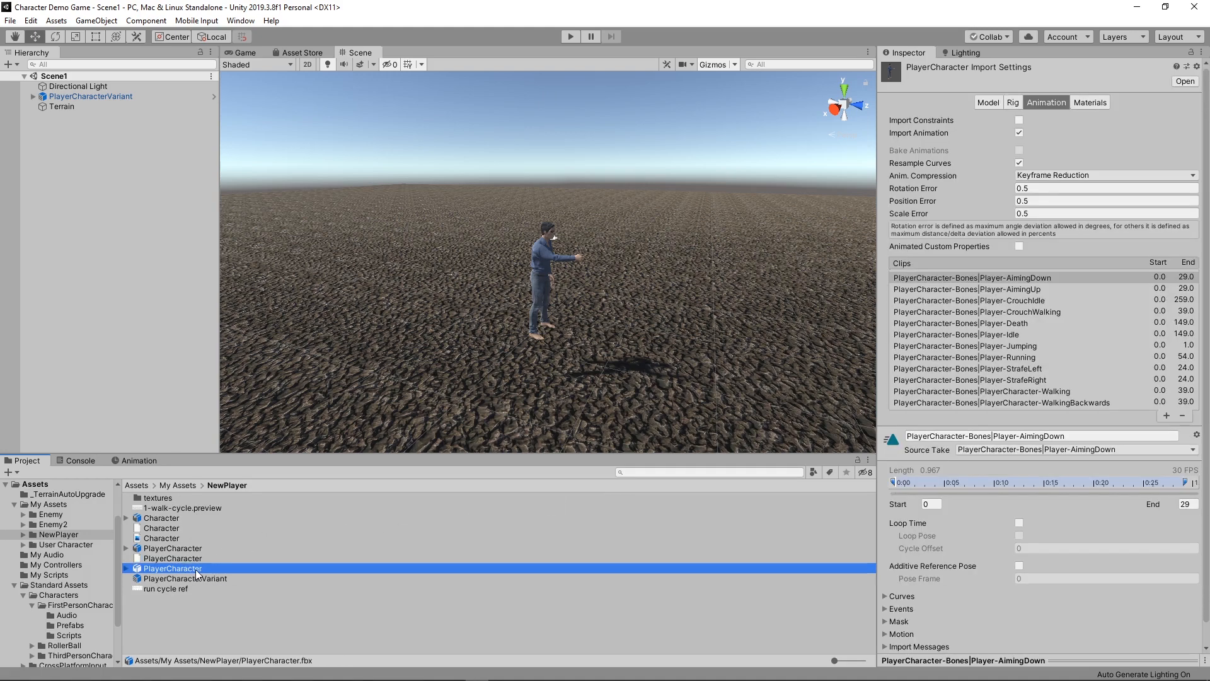
click(187, 568)
click(203, 569)
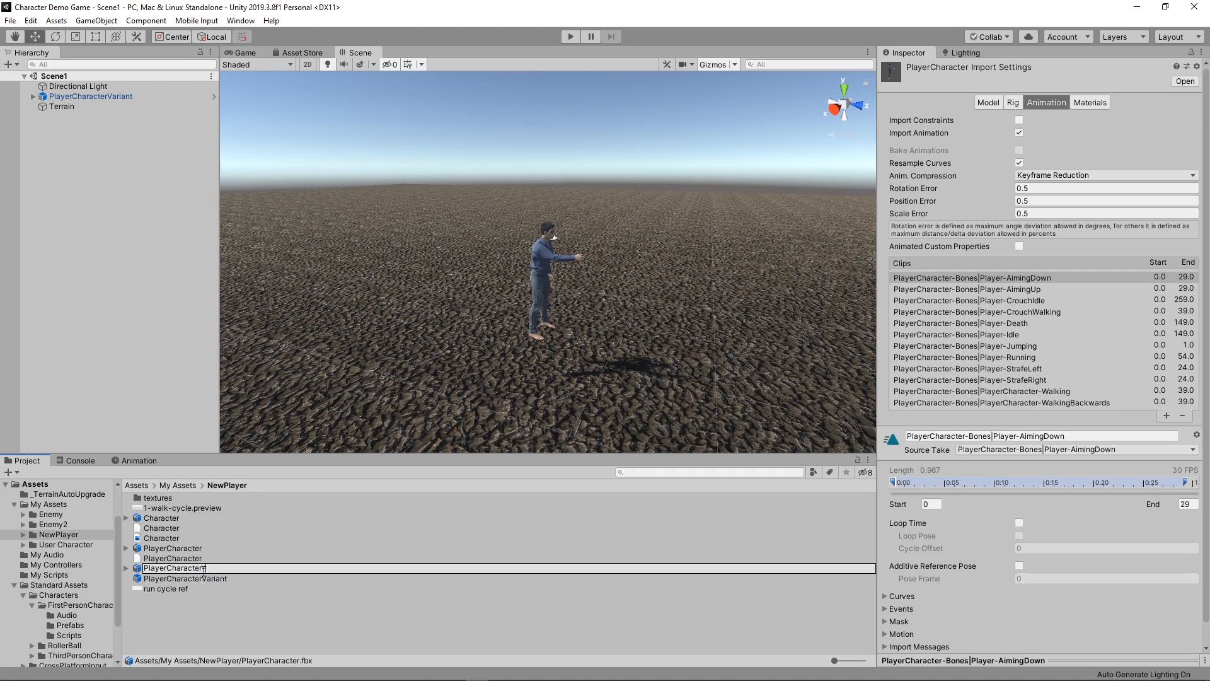
text(-NEW)
key(Return)
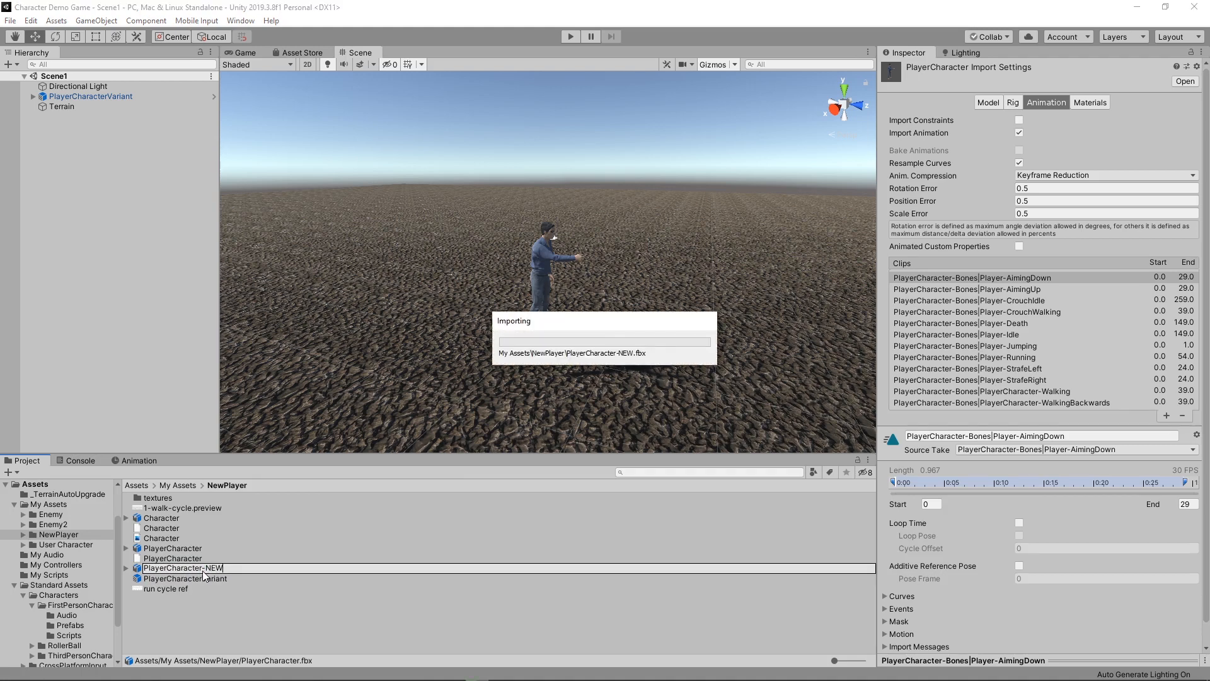
Rename the PlayerCharacter.blend file in the NewPlayer folder as PlayerCharacter-NEW.
mouse_move(288, 672)
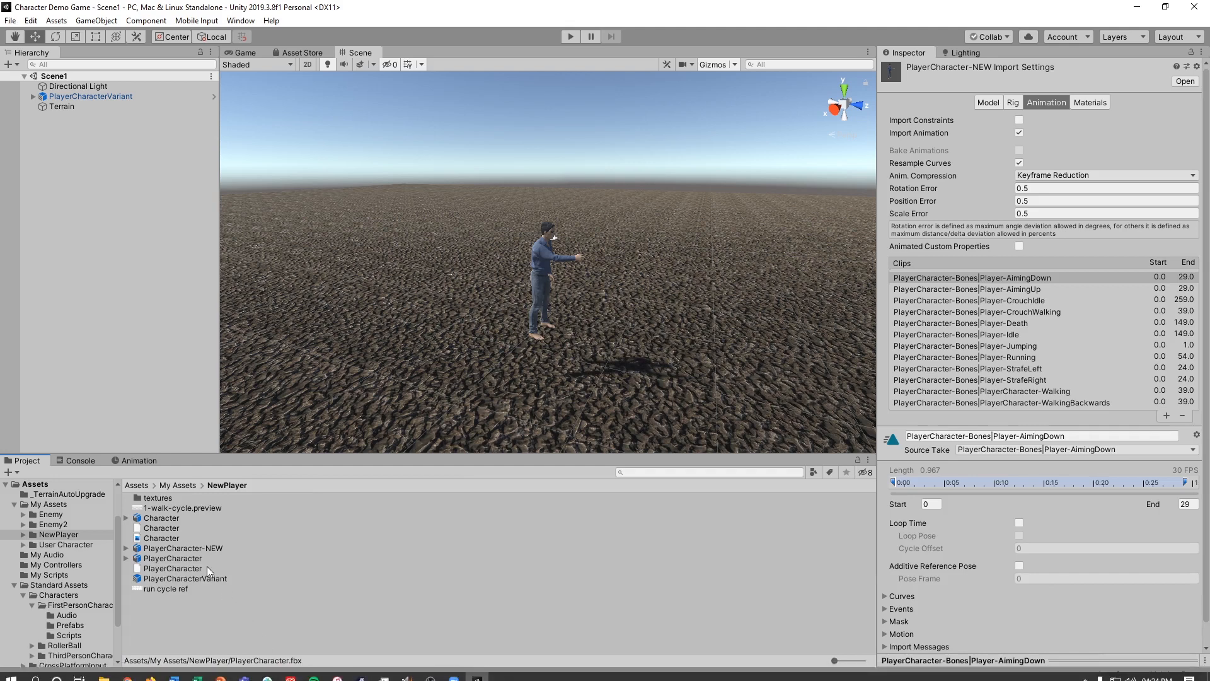
click(193, 558)
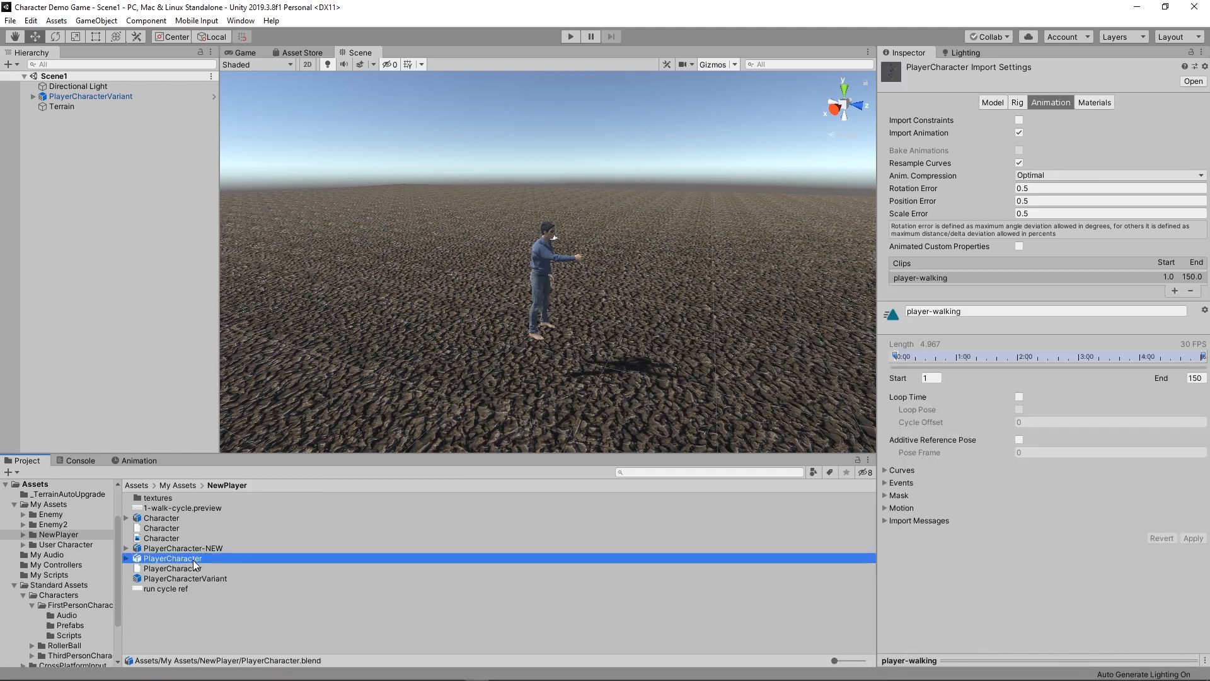
click(193, 559)
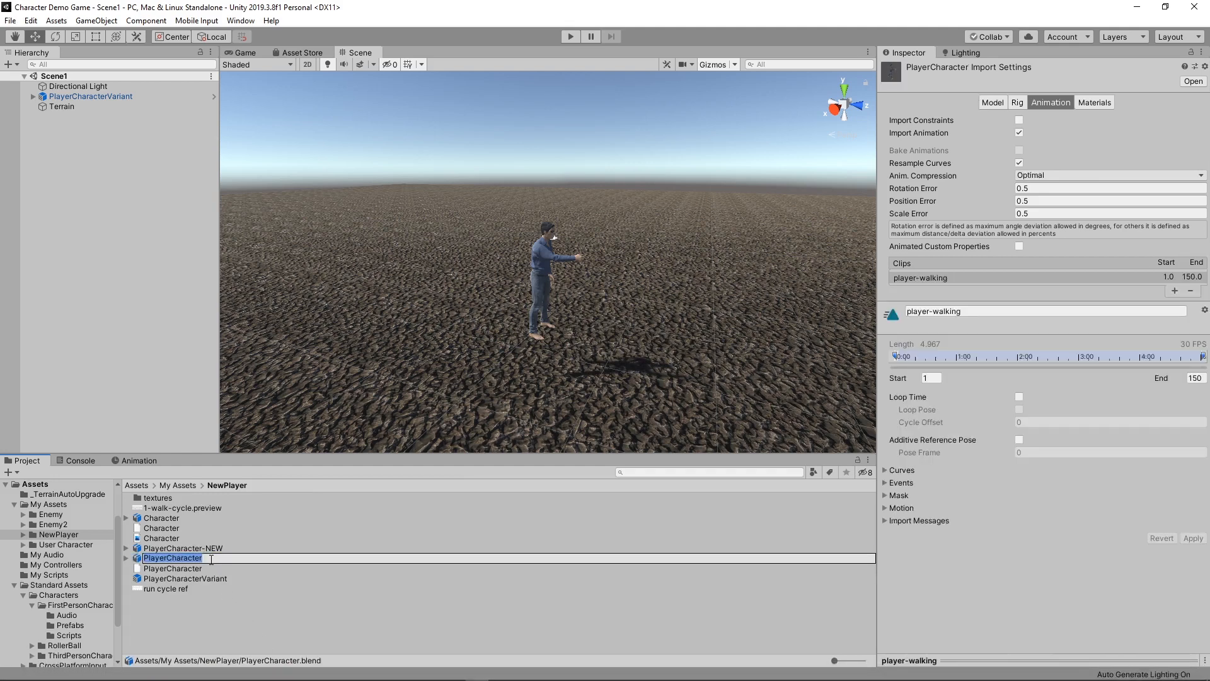
click(211, 559)
text(-NEW)
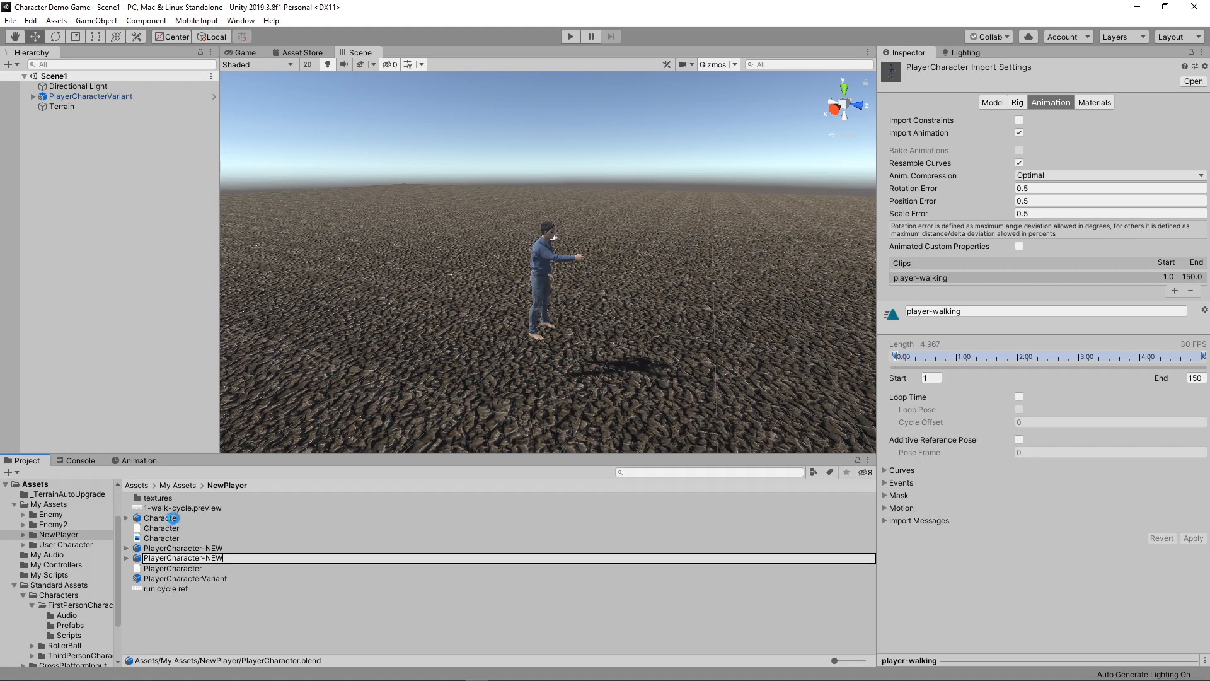
Confirm the .blend file's new name and rename the Character.fbx model in the NewPlayer folder as Character-NEW.
key(Return)
click(170, 518)
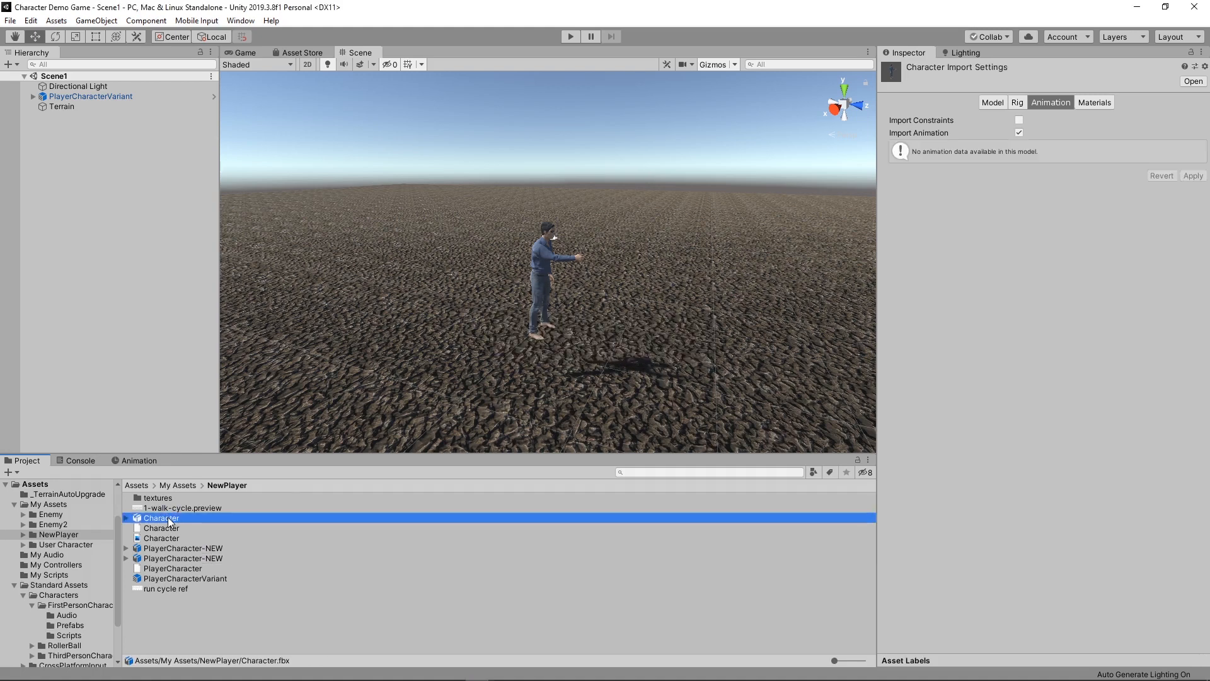
click(180, 518)
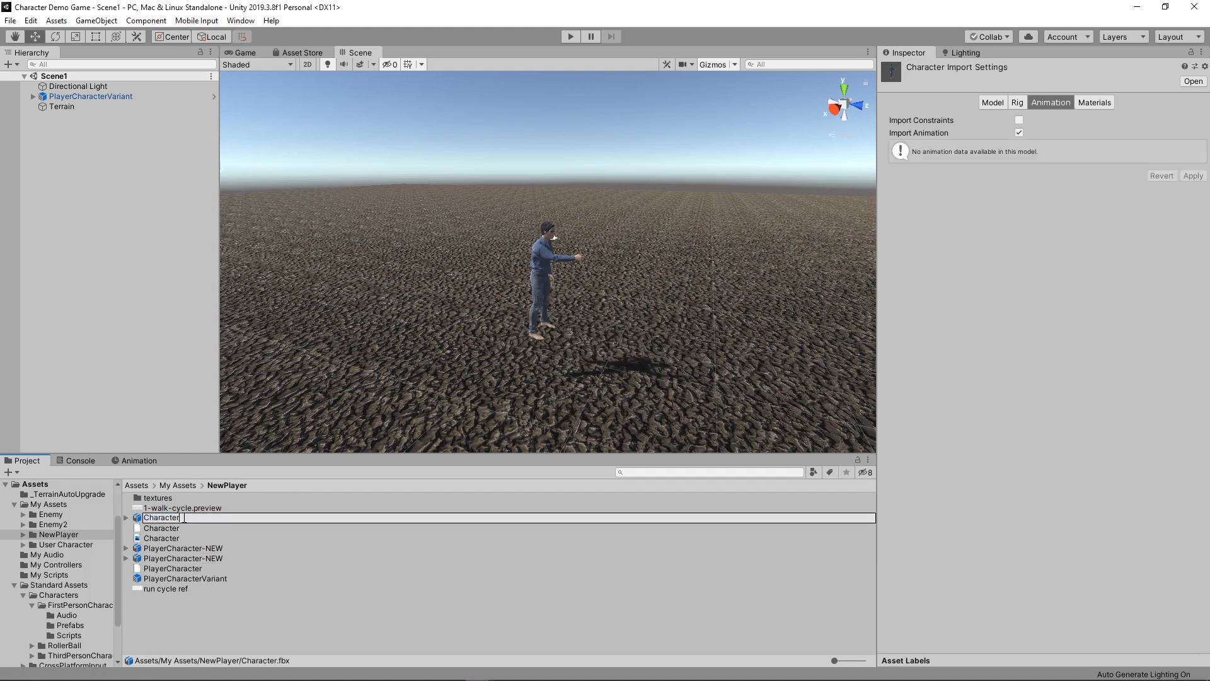
text(-NEW)
key(Return)
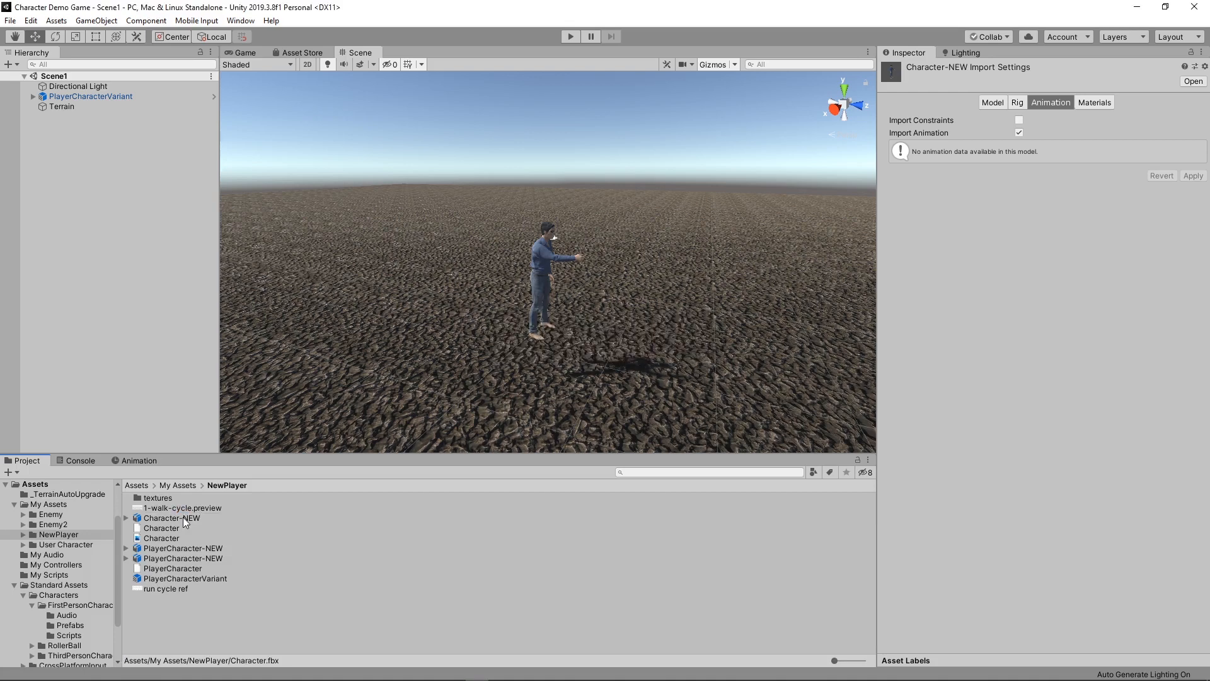
Try to move the Animator component up in the component order of the PlayerCharacterVariant prefab.
click(194, 579)
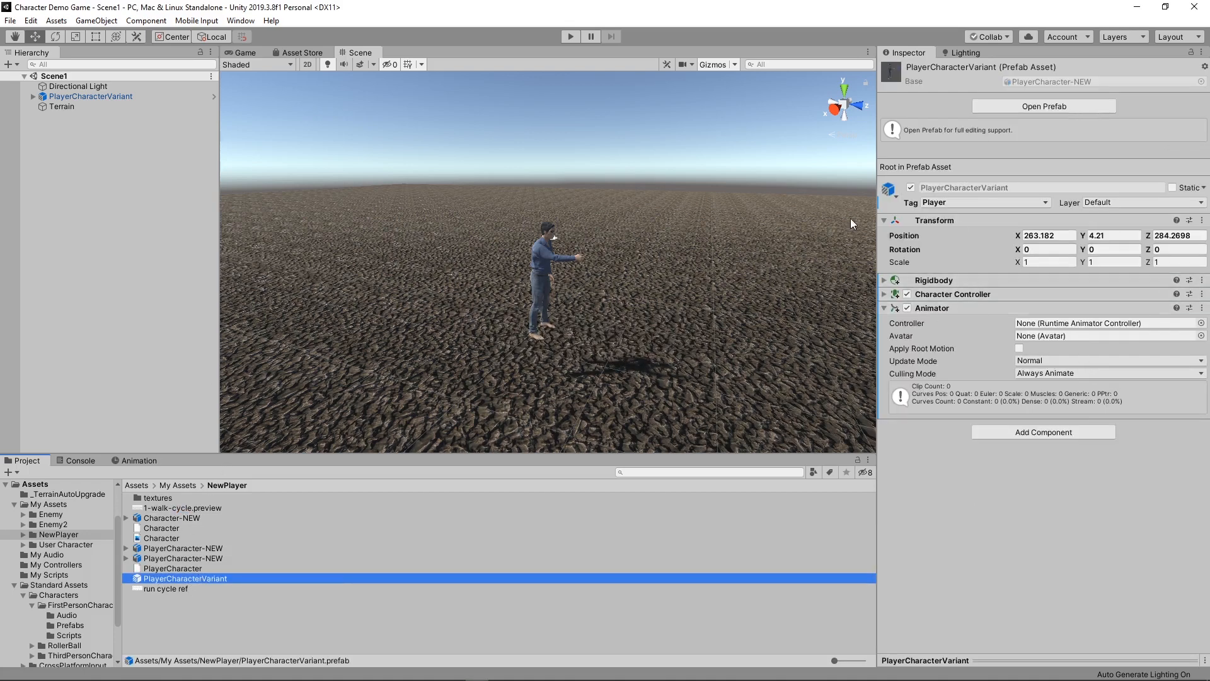
click(1202, 307)
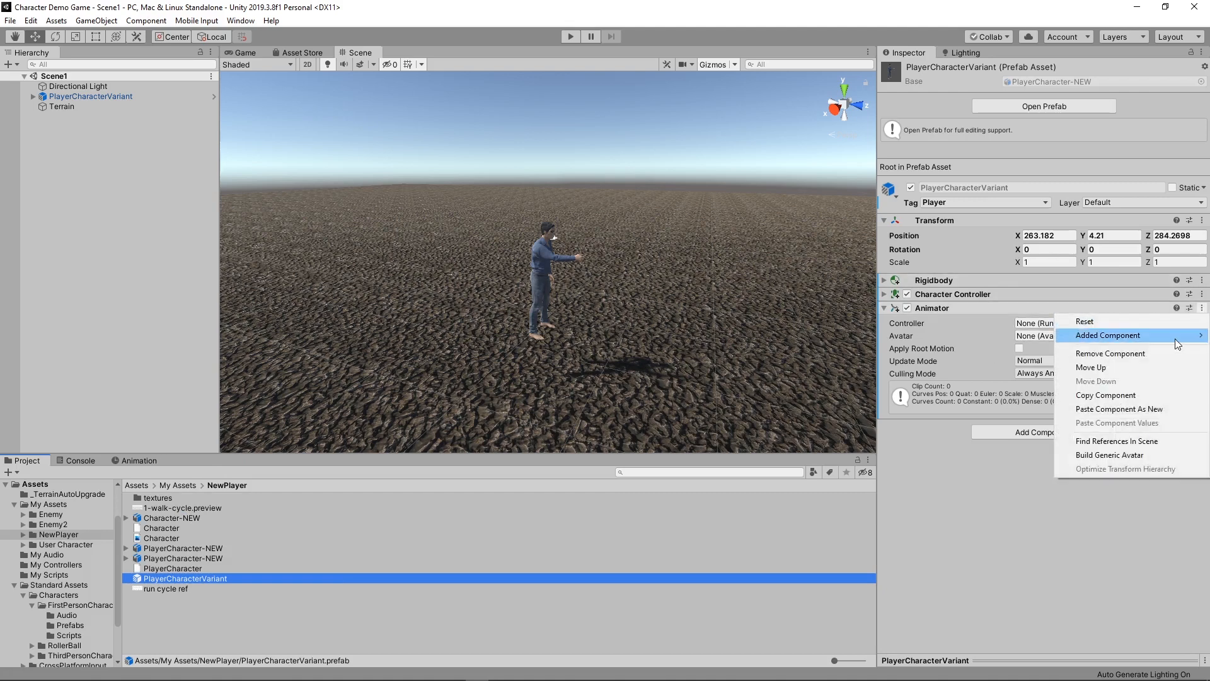
click(1163, 367)
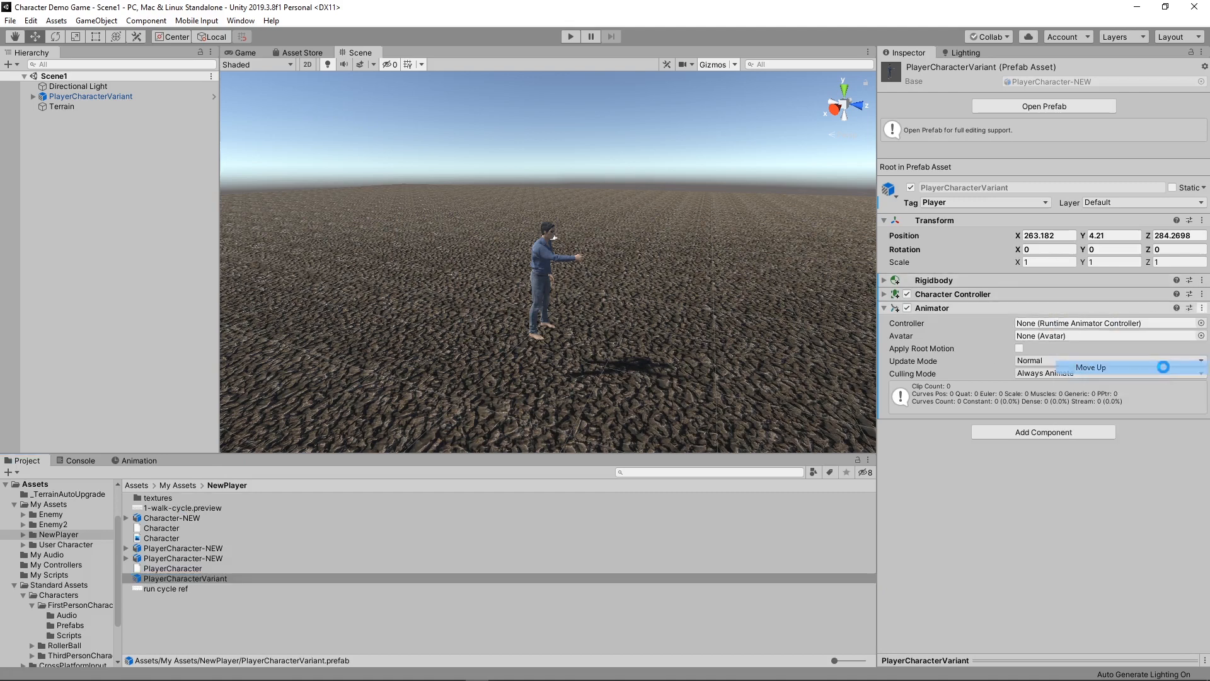
click(1201, 308)
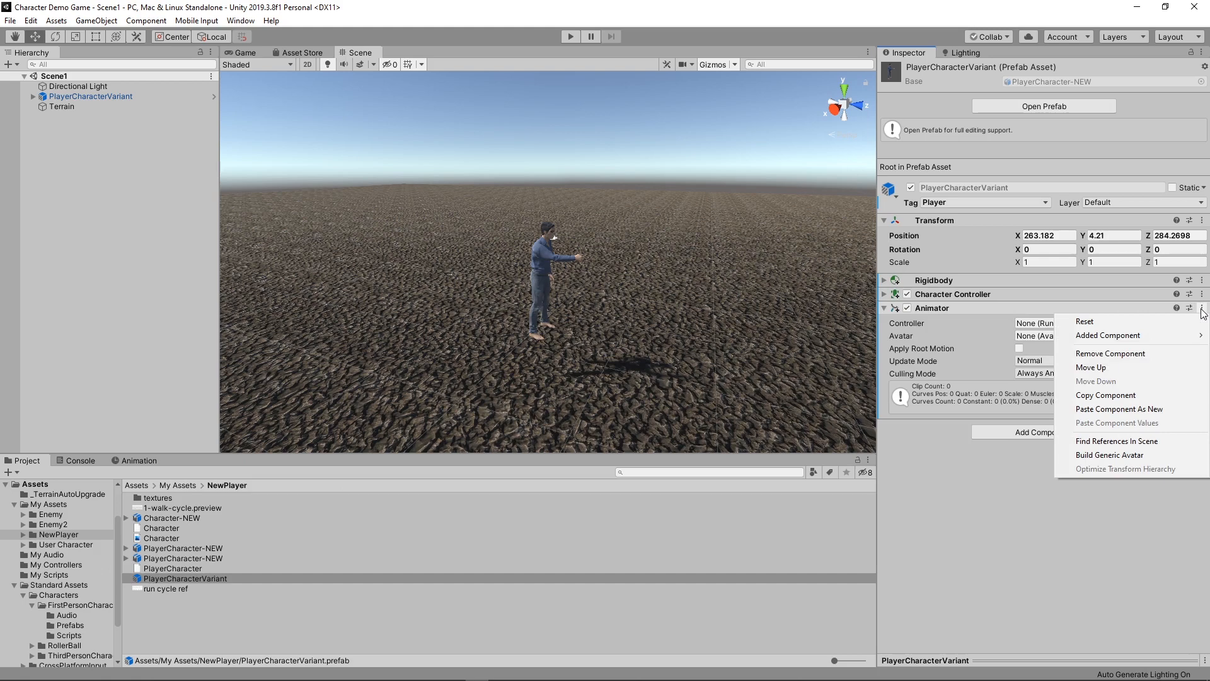
click(1163, 367)
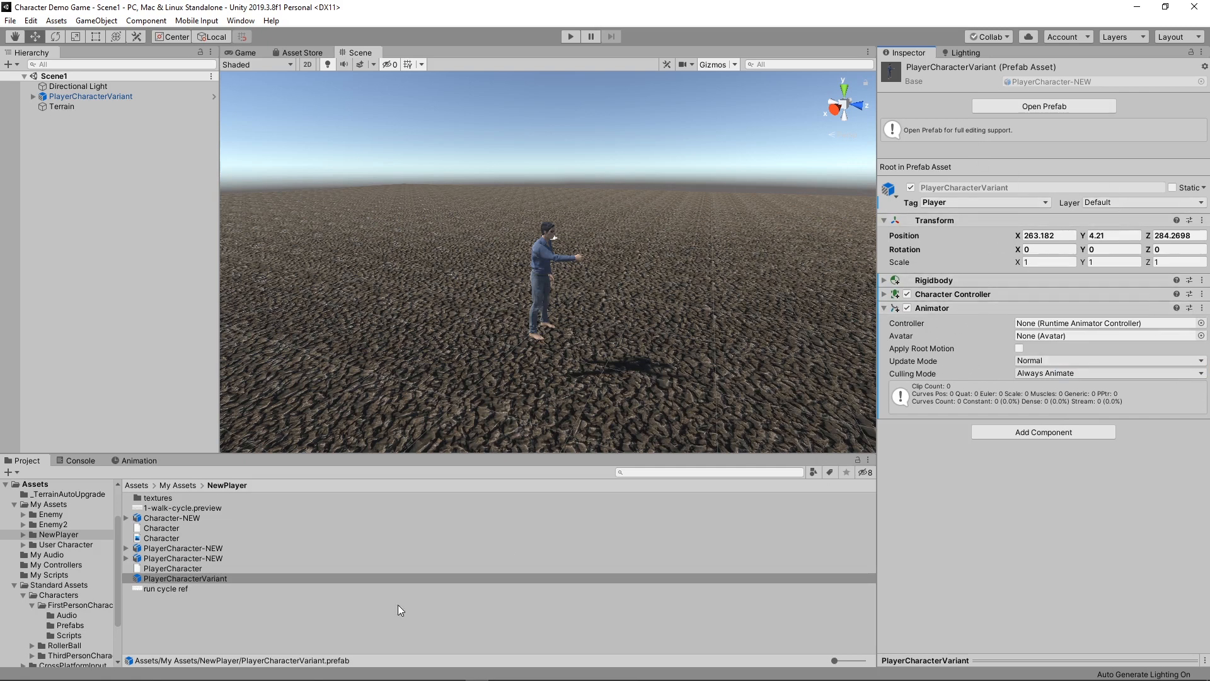
click(301, 615)
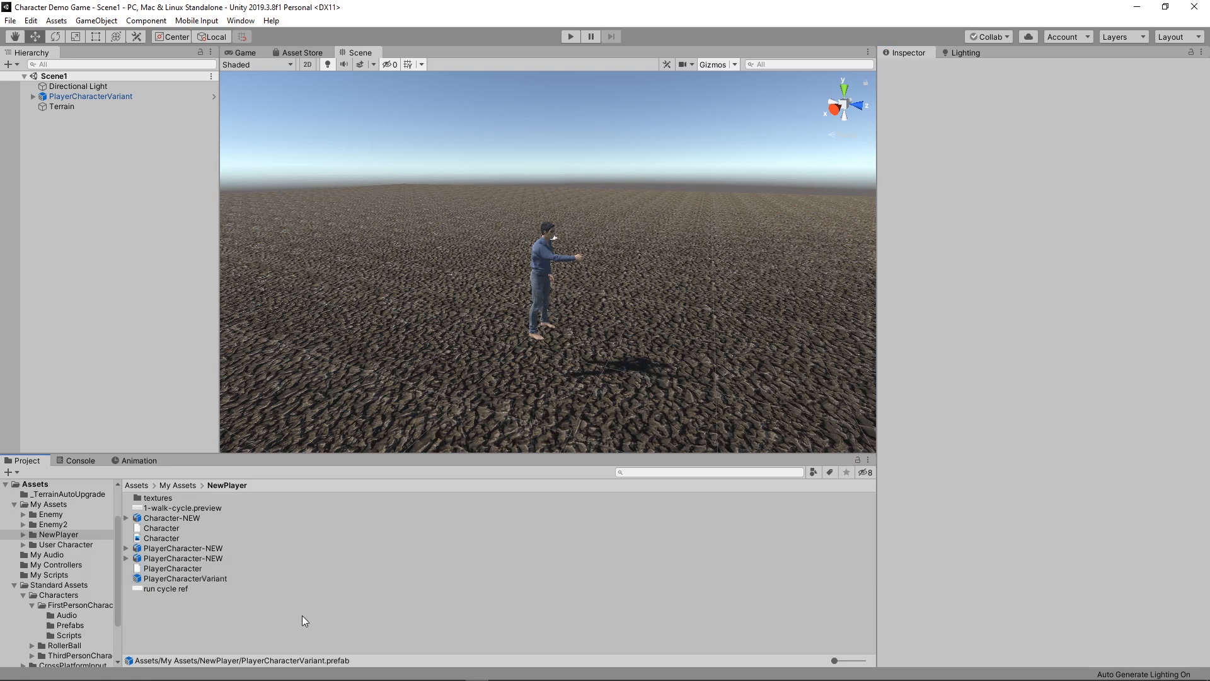
Create an Animator Controller named PlayerCharacter-NEW Animation Controller in the NewPlayer folder and assign it to the PlayerCharacterVariant prefab's Animator.
click(212, 558)
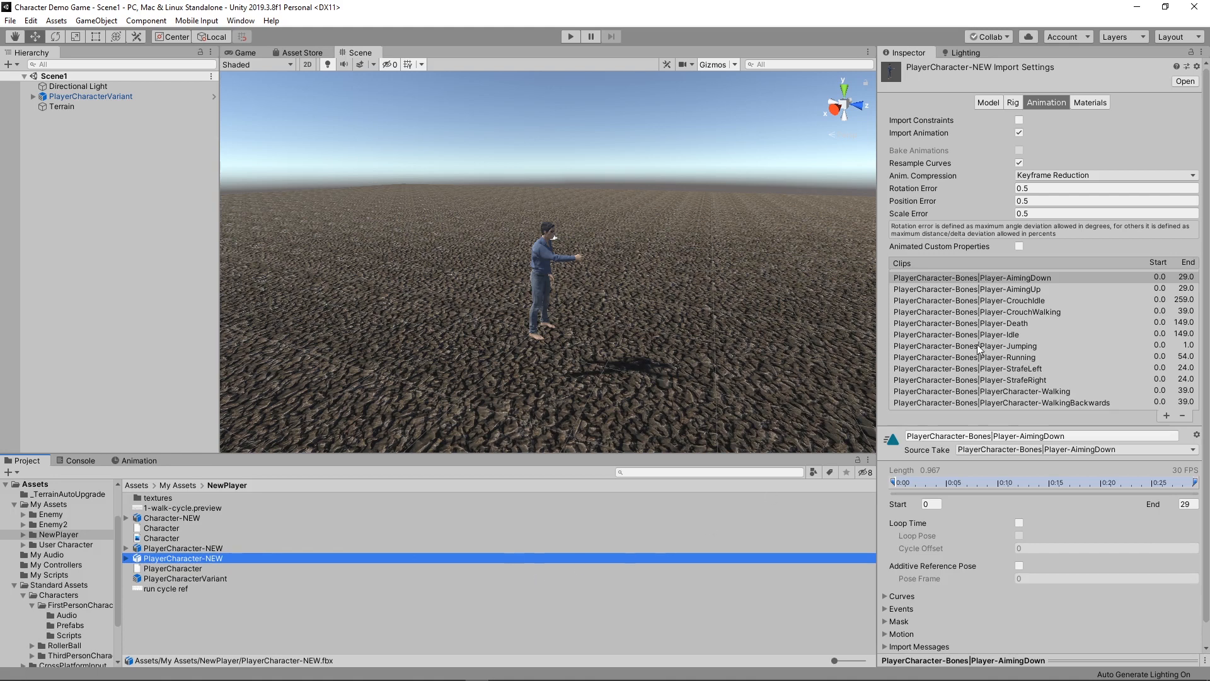
click(184, 578)
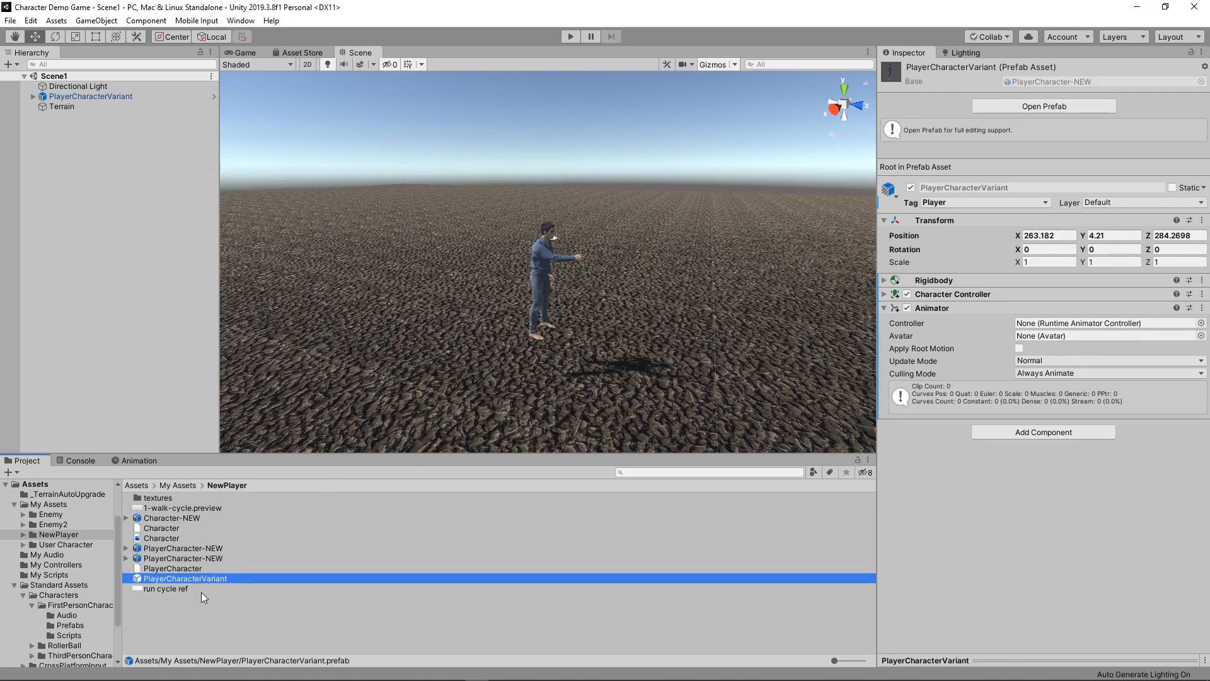
right_click(213, 618)
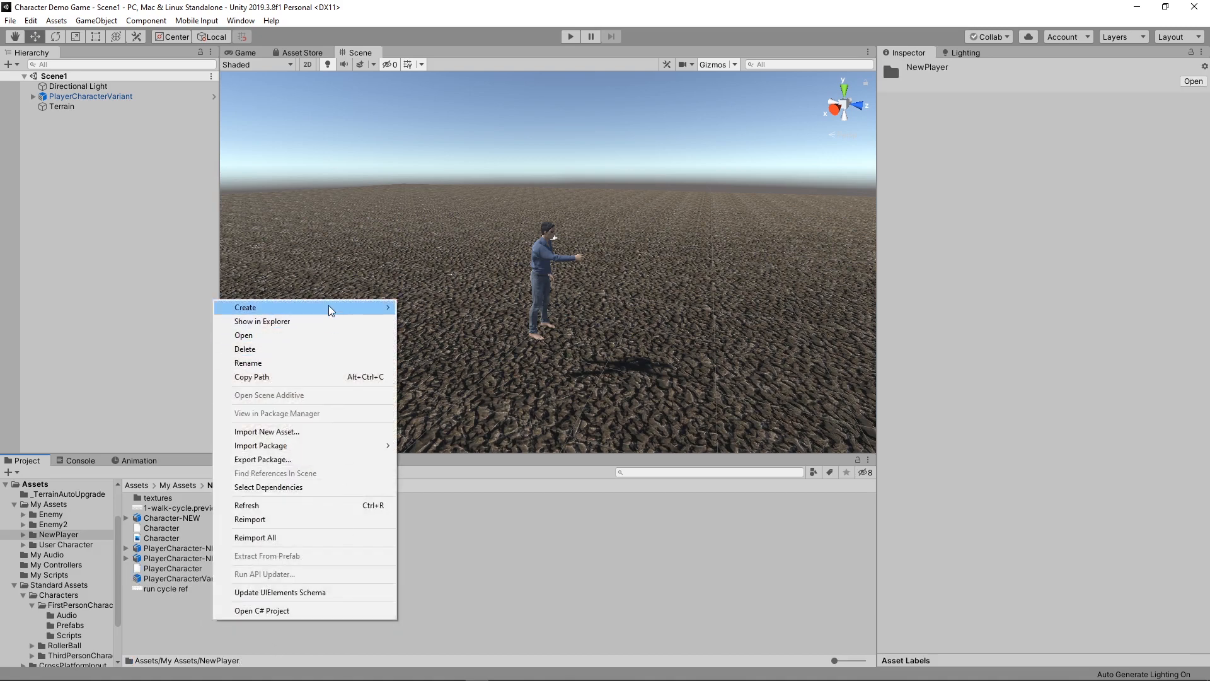
mouse_move(328, 305)
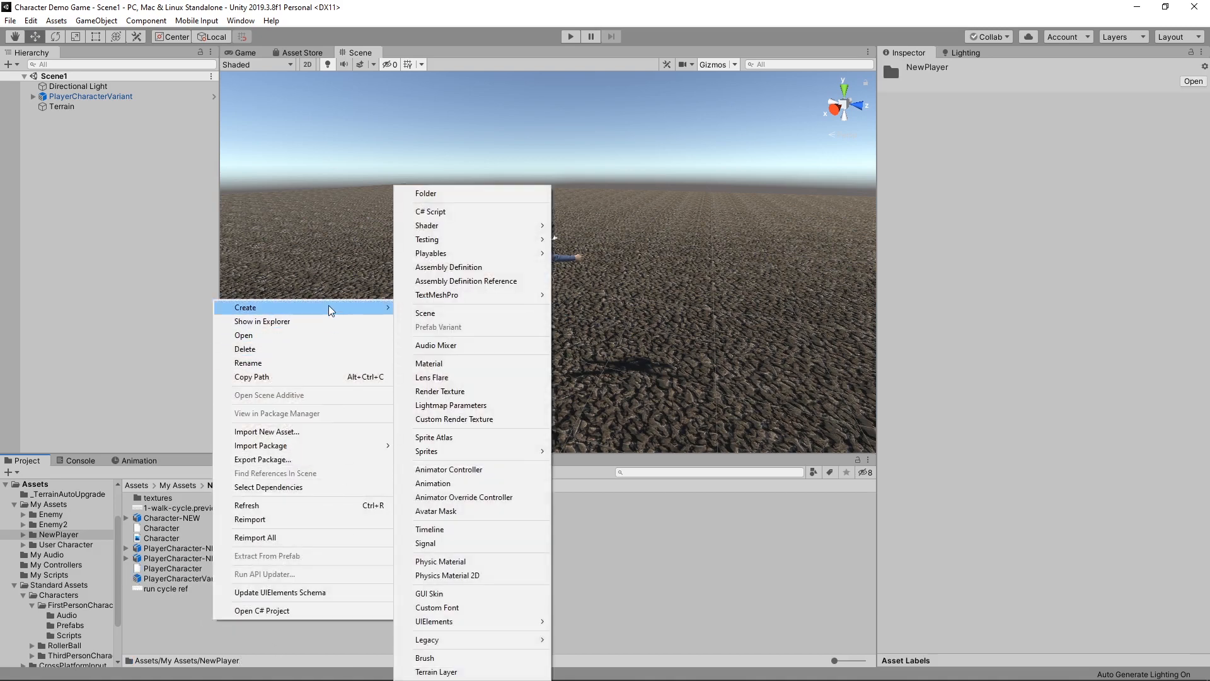
click(489, 469)
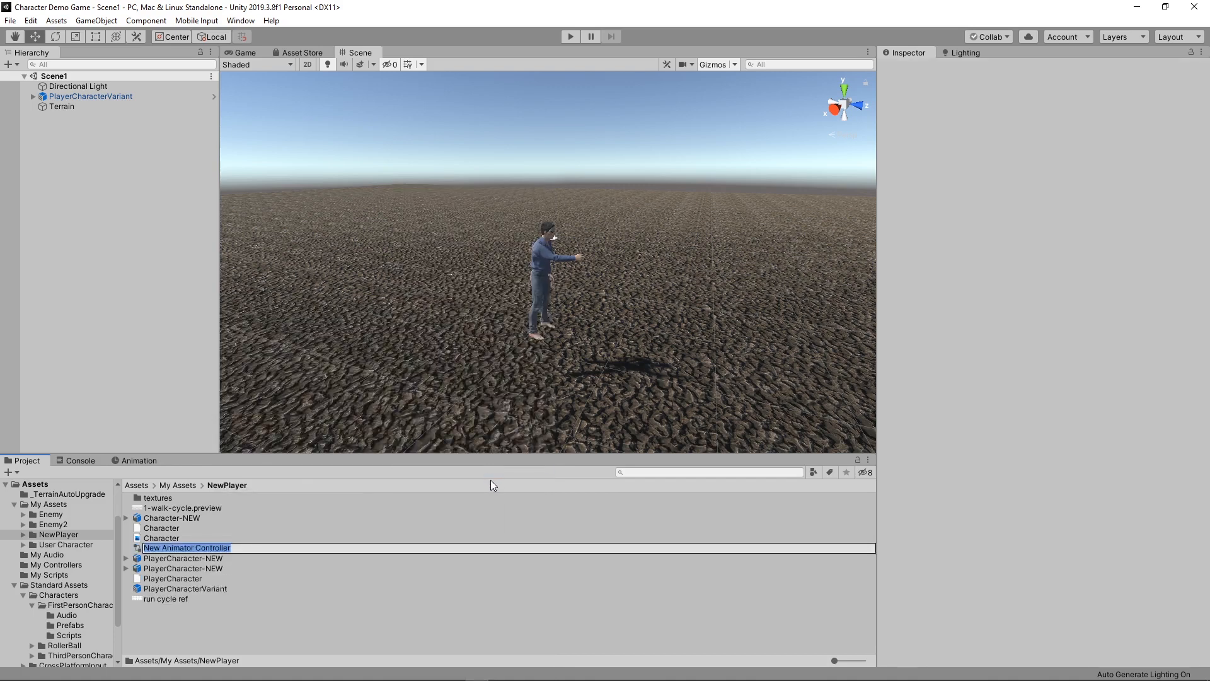
text(Plsye)
key(BackSpace)
key(BackSpace)
key(BackSpace)
key(BackSpace)
key(BackSpace)
text(PlayerCharacter-NEW Animation Controller)
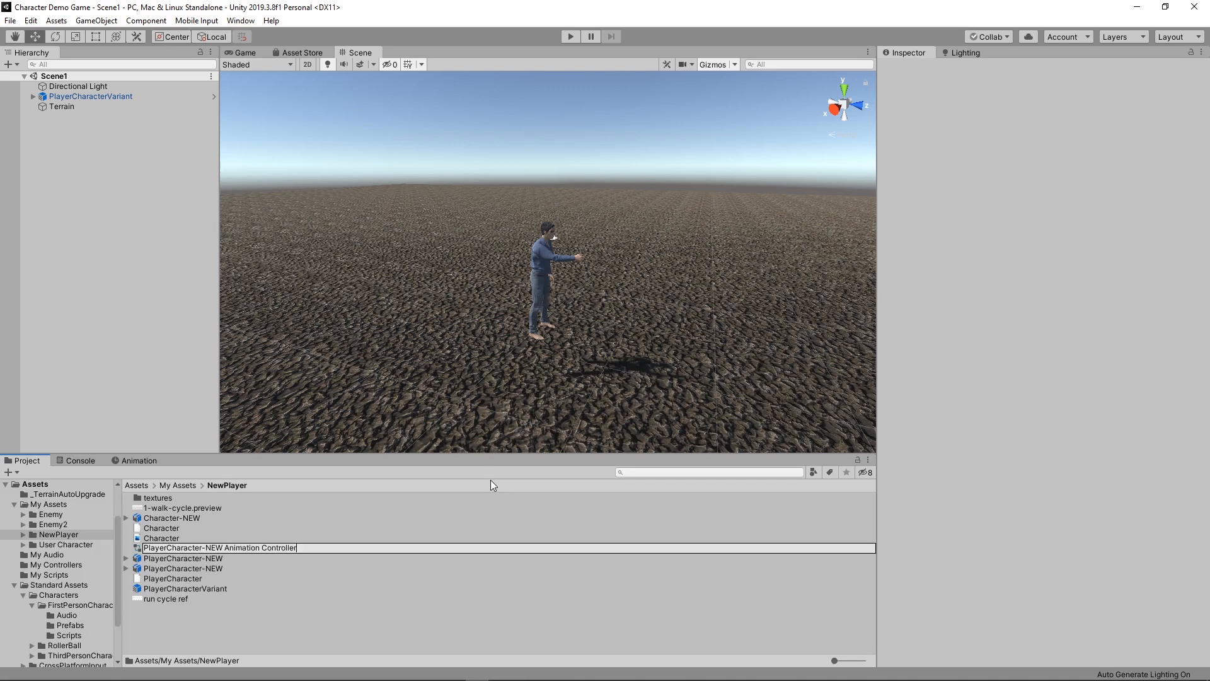
key(Return)
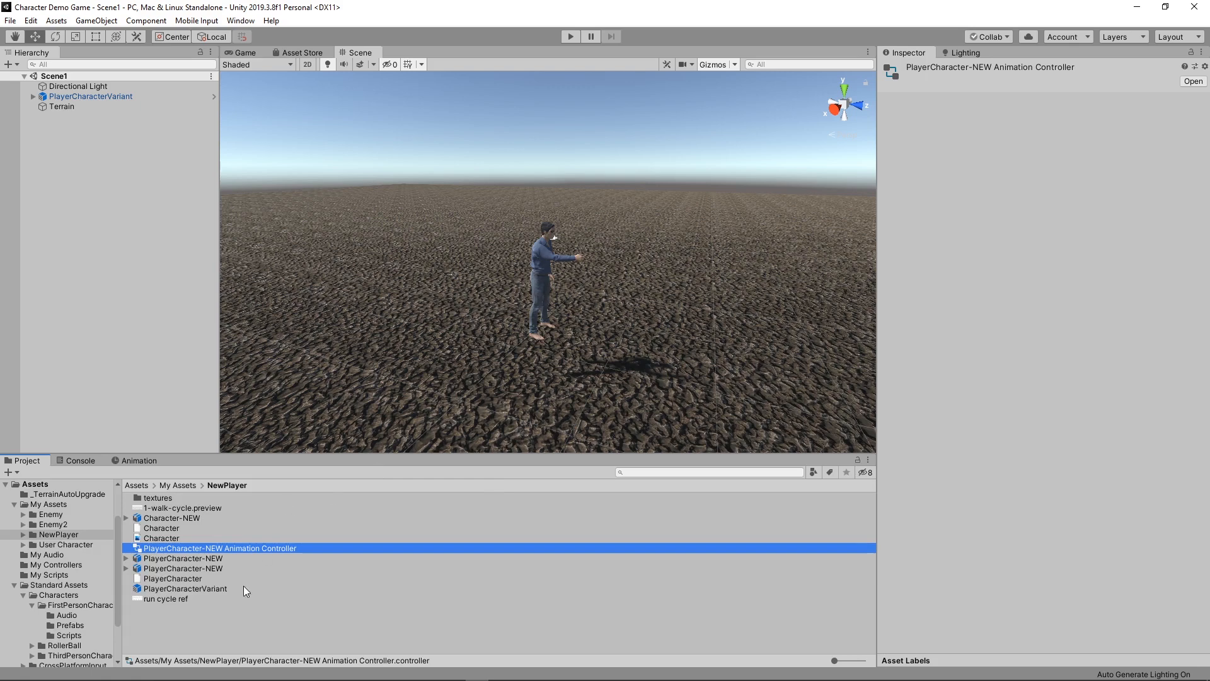
click(210, 589)
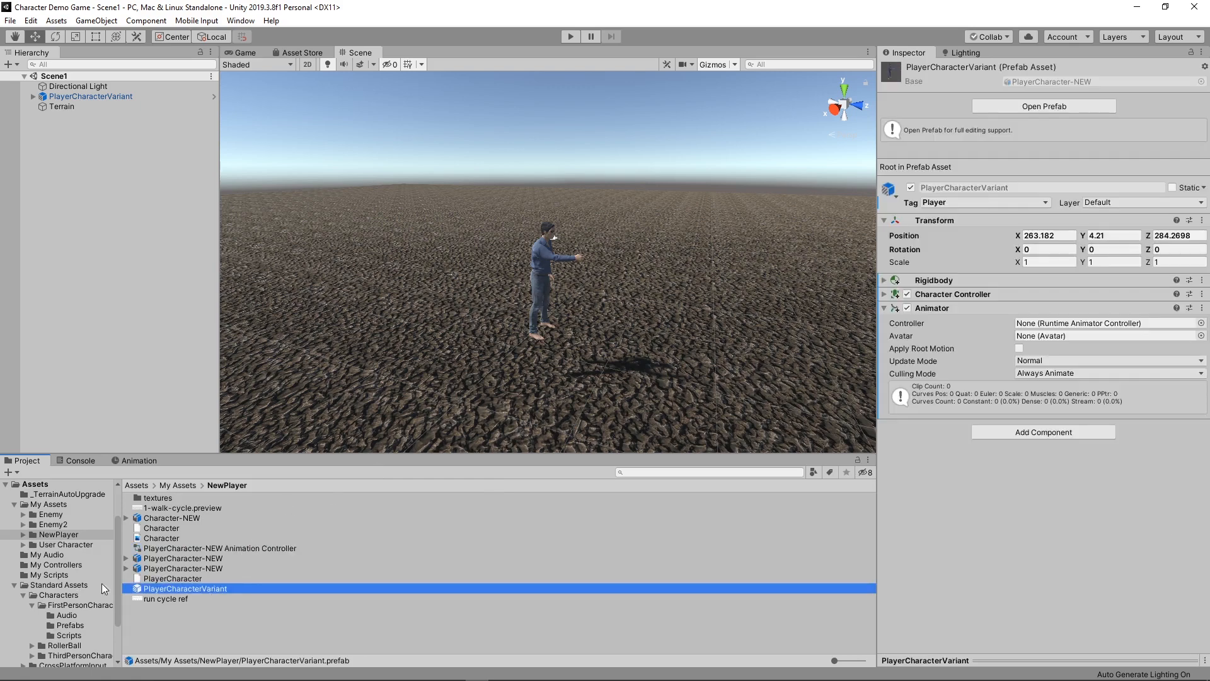
drag(244, 548, 1075, 327)
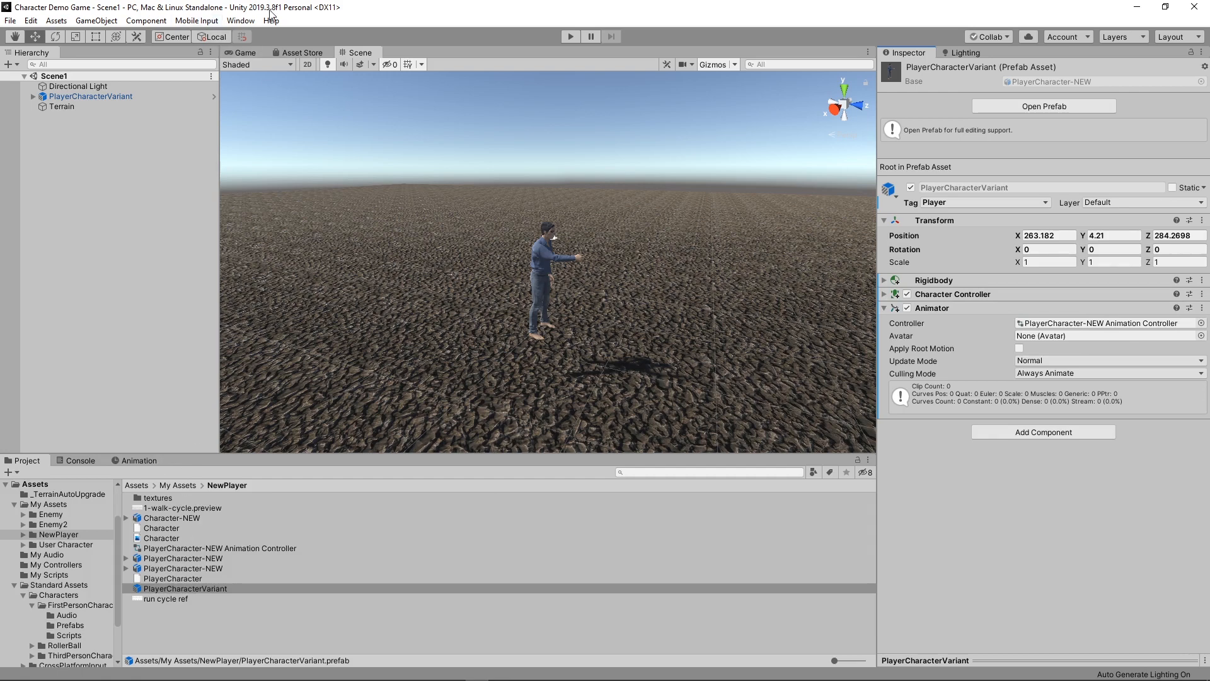
Open the Animator window, dock it in the same group as the Animation view, and enlarge that group upwards.
click(252, 21)
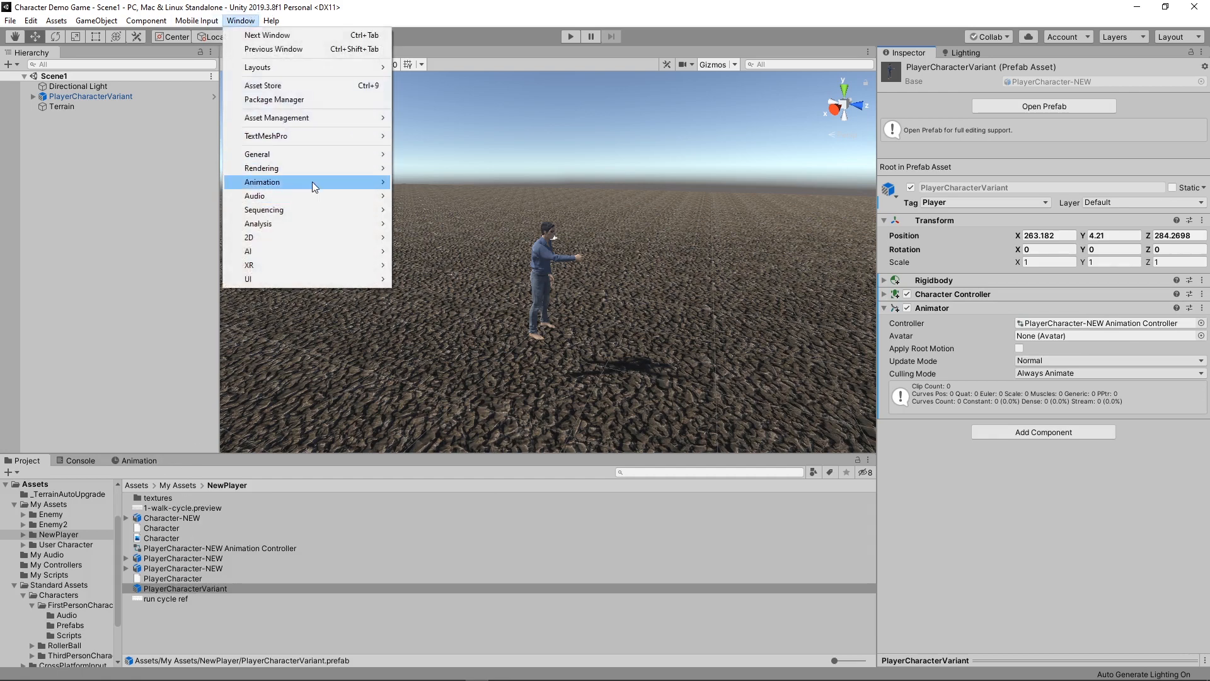
mouse_move(313, 181)
click(465, 194)
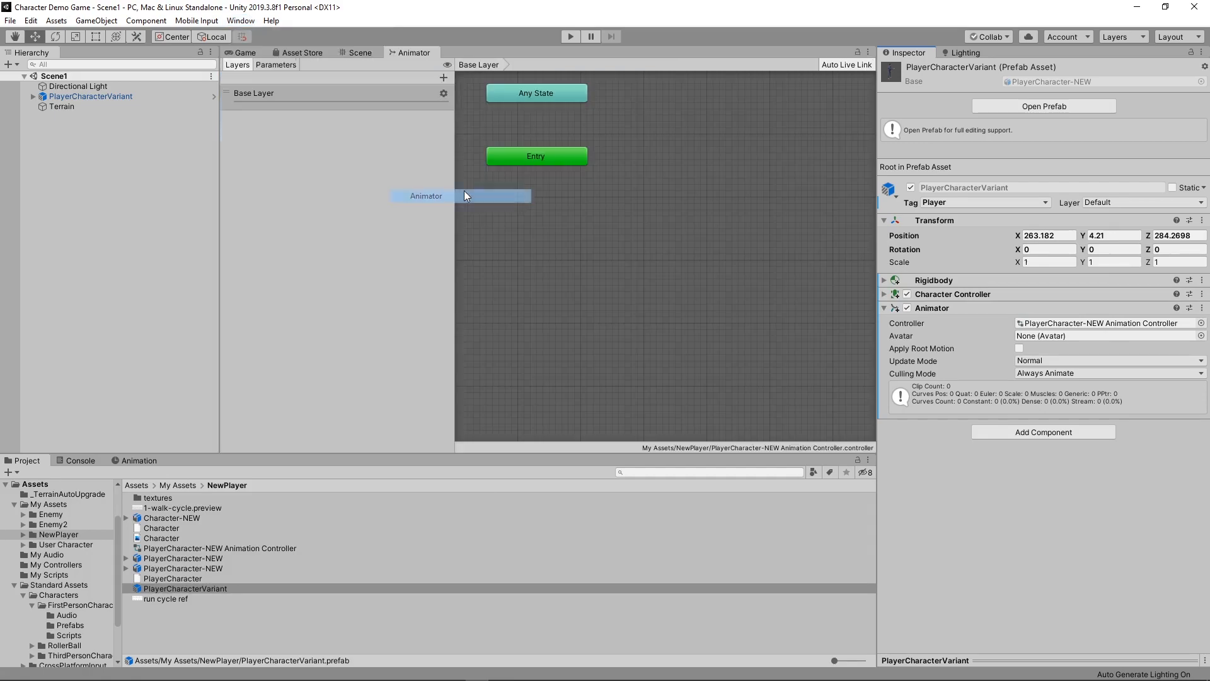
drag(419, 51, 197, 463)
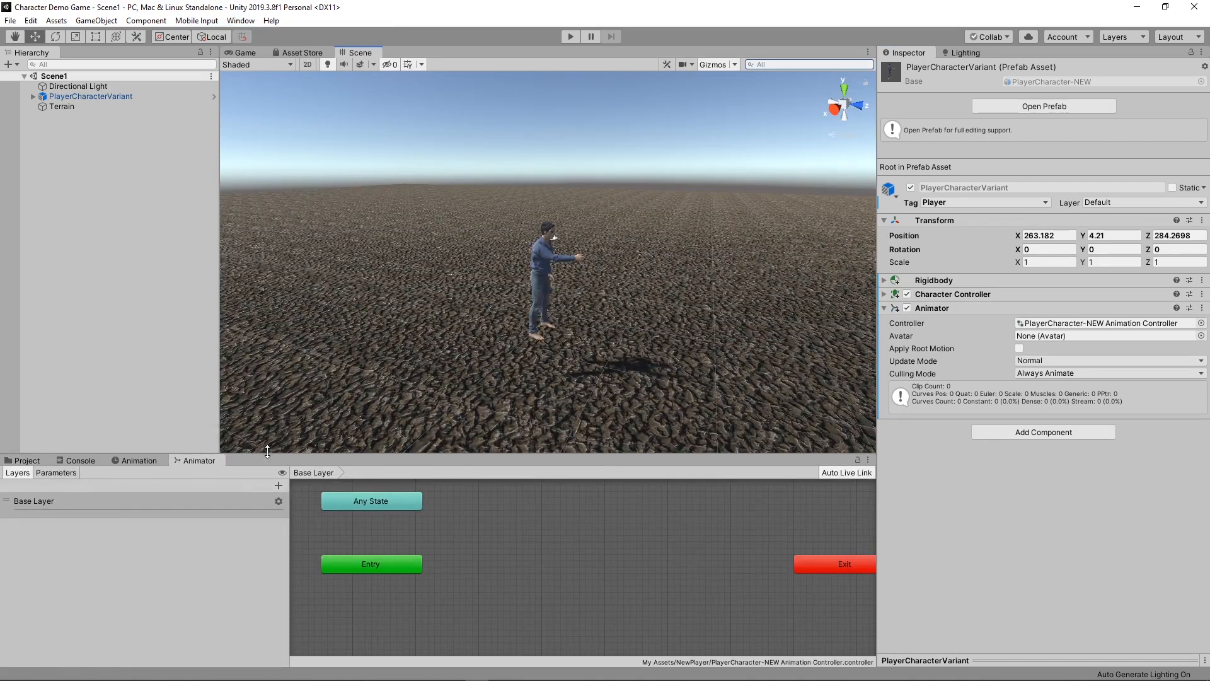
drag(266, 449, 266, 347)
scroll(512, 226, up, 3)
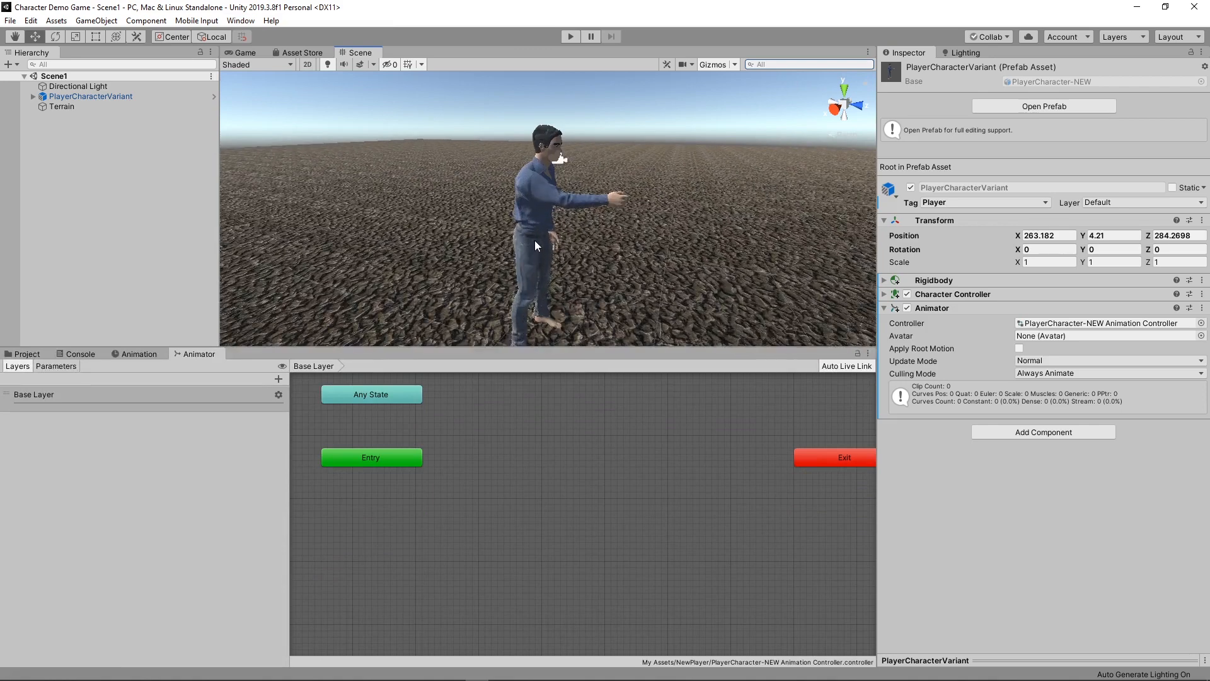
scroll(535, 240, up, 2)
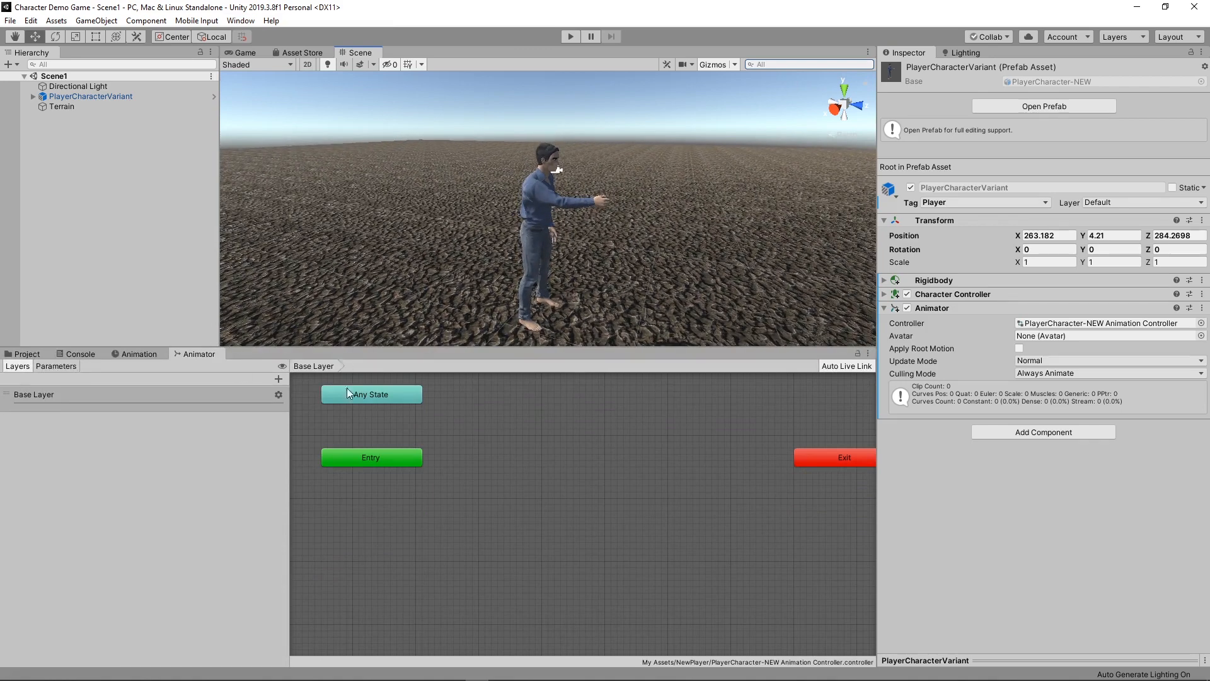
middle_drag(652, 407, 646, 504)
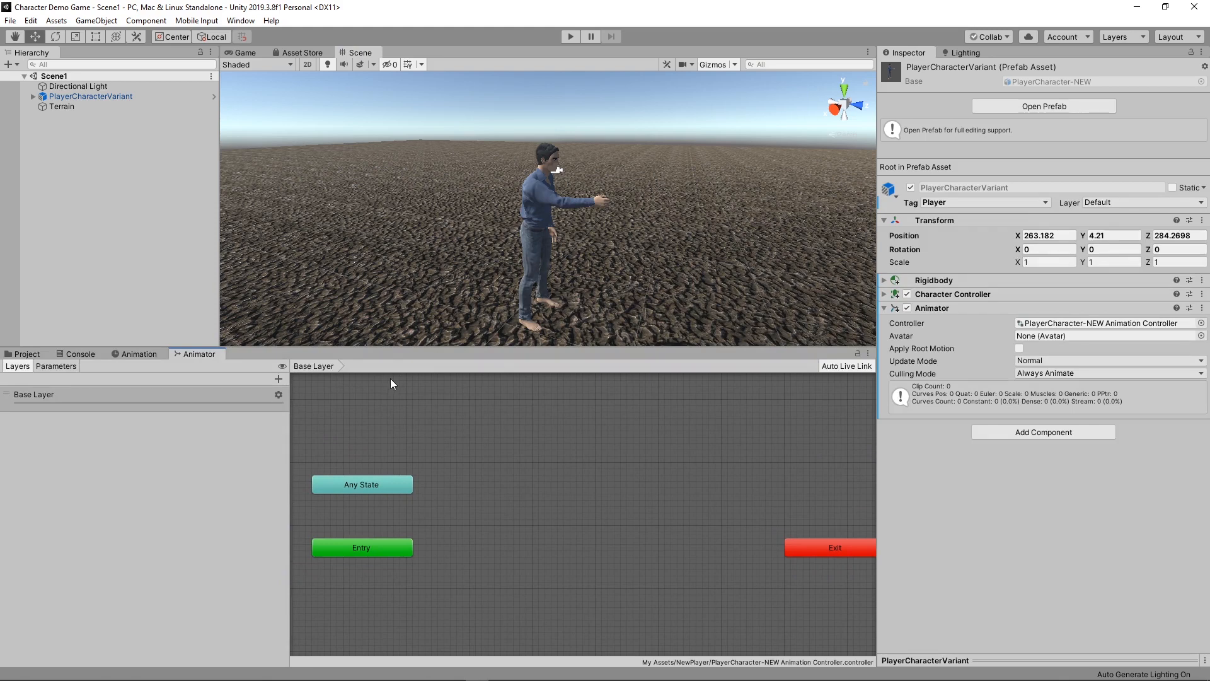
Check the controller's parameters and layers, and test the scene briefly in Play mode.
click(74, 365)
click(19, 366)
click(571, 36)
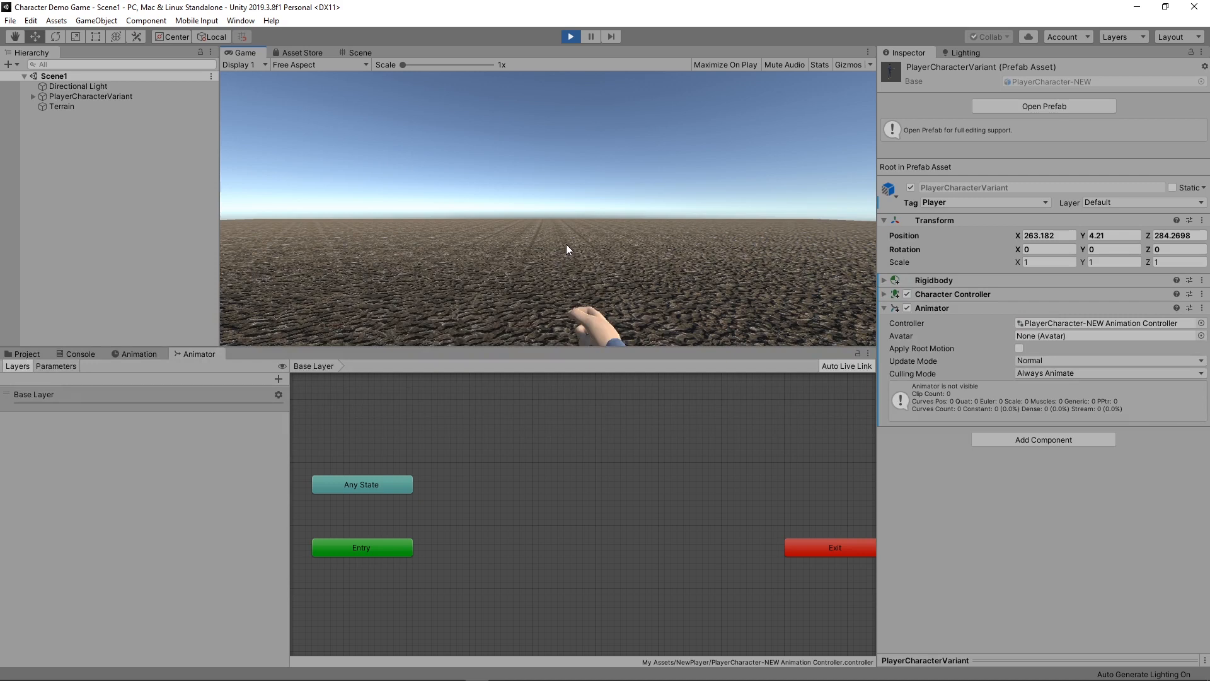
click(571, 36)
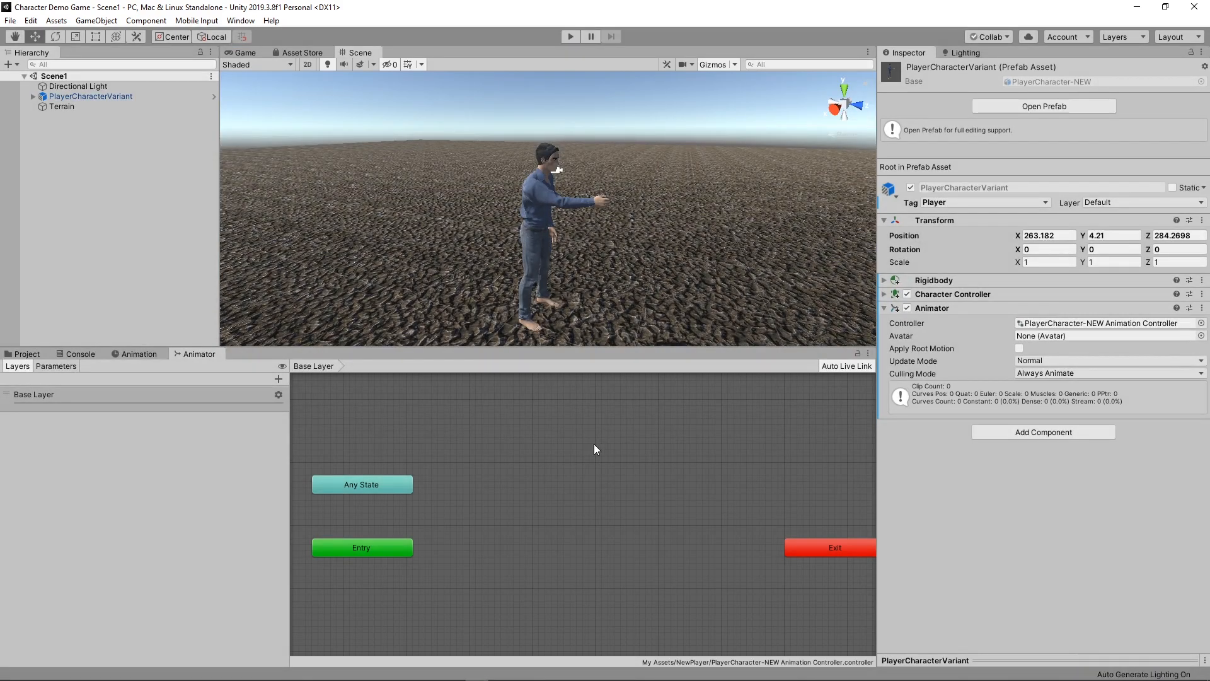
Open the PlayerCharacter-NEW Animation Controller and create a state from a new blend tree, placed between the Entry and Exit states.
click(142, 354)
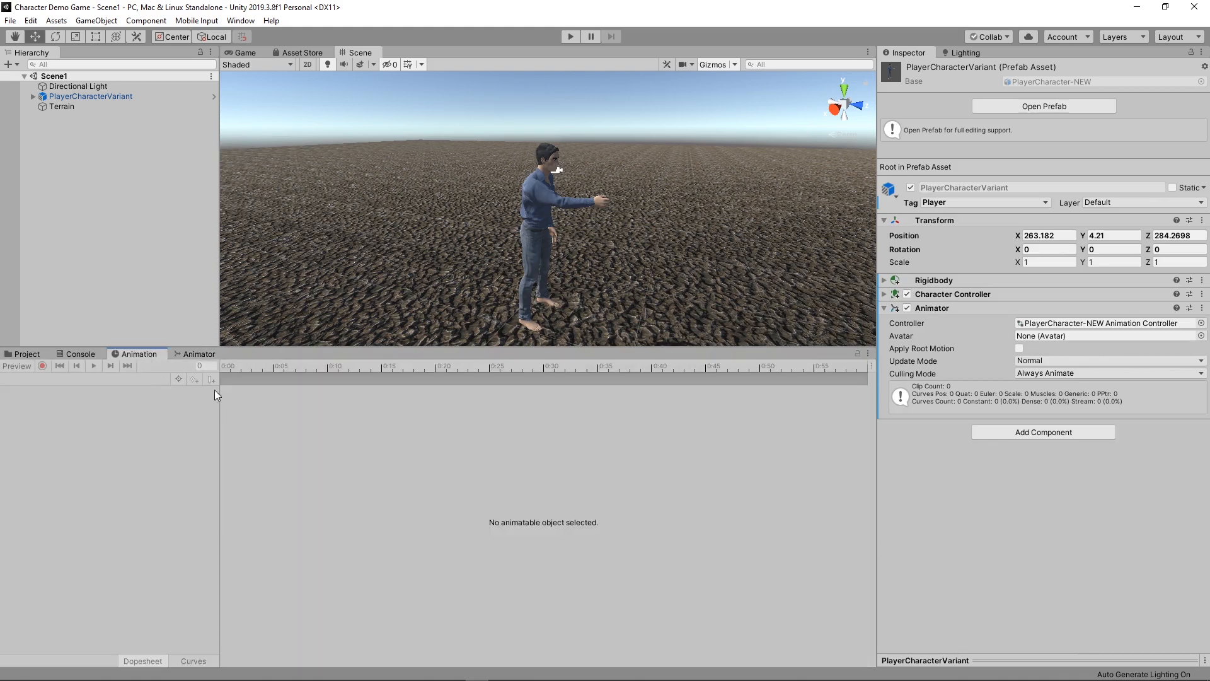
click(28, 354)
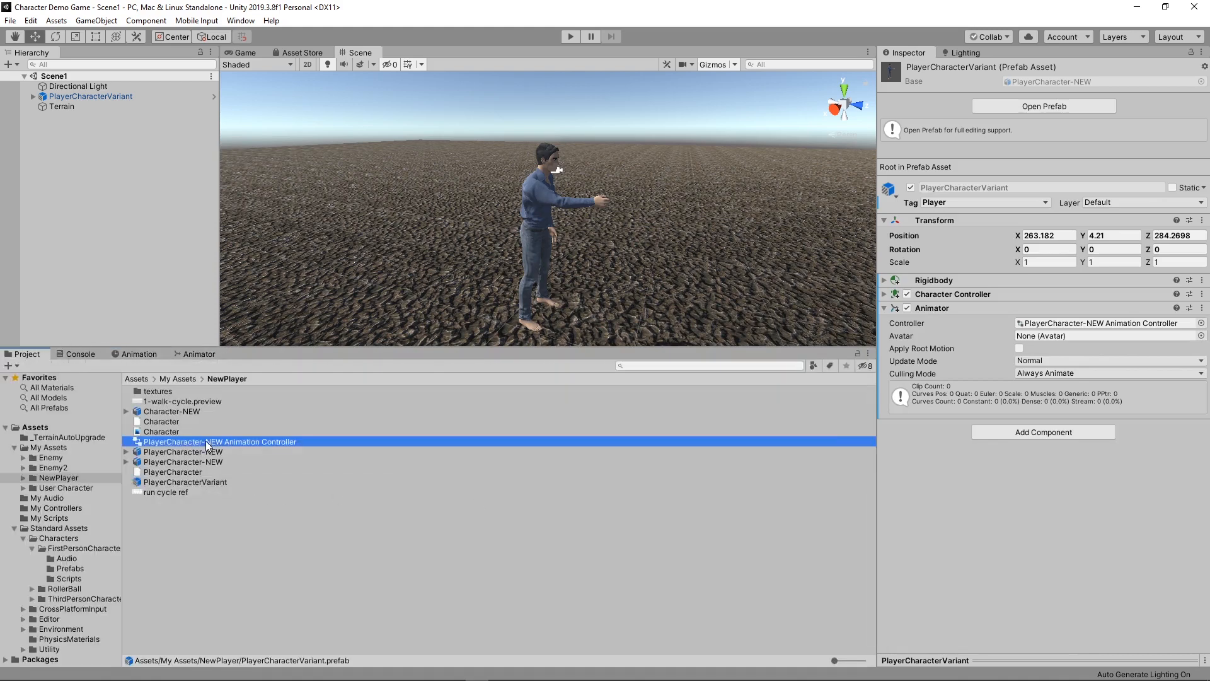
double_click(206, 441)
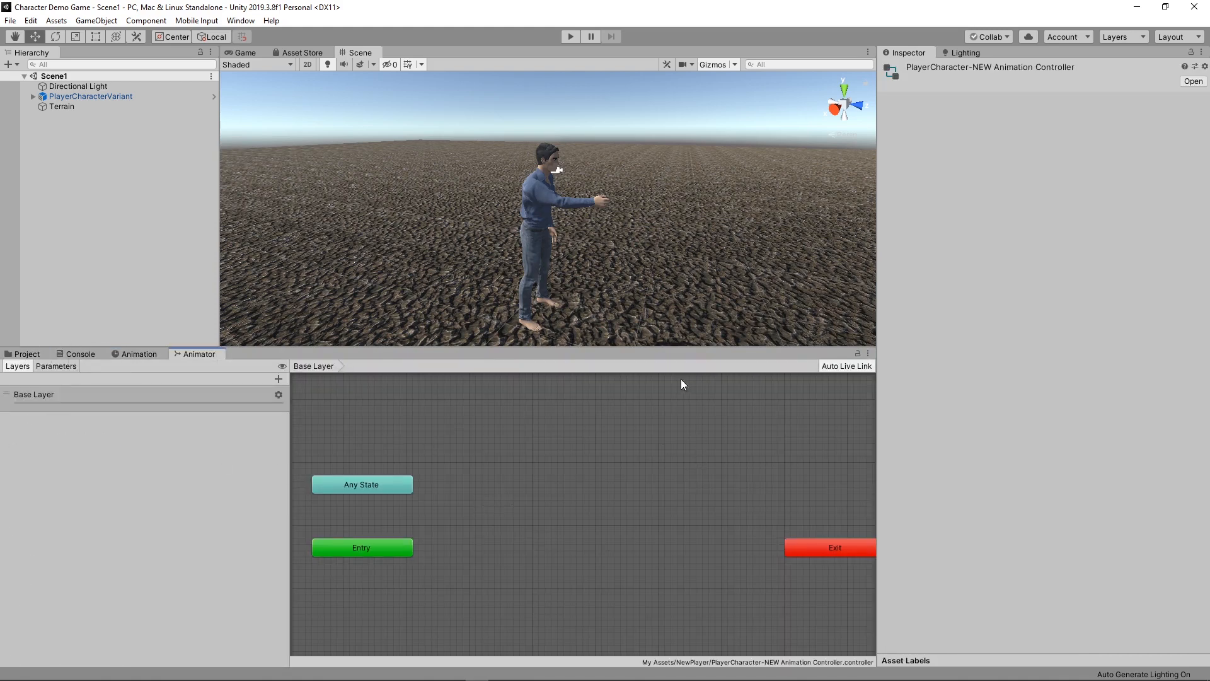
right_click(599, 520)
mouse_move(639, 527)
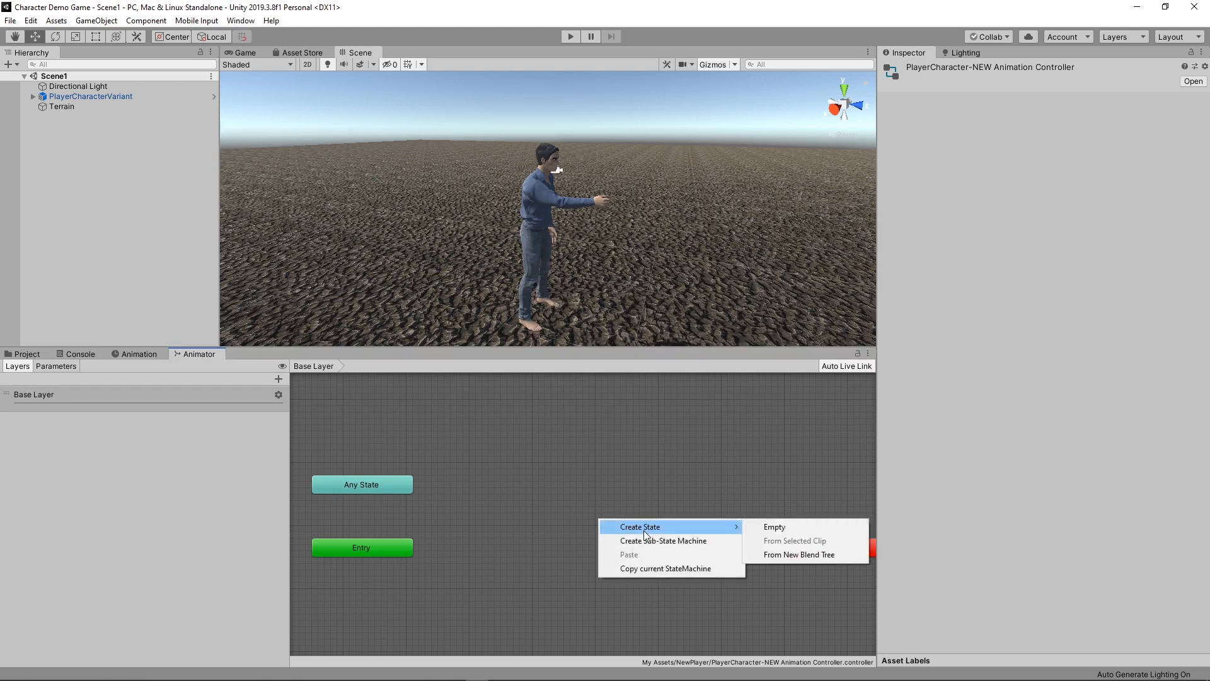
click(811, 554)
drag(683, 538, 632, 521)
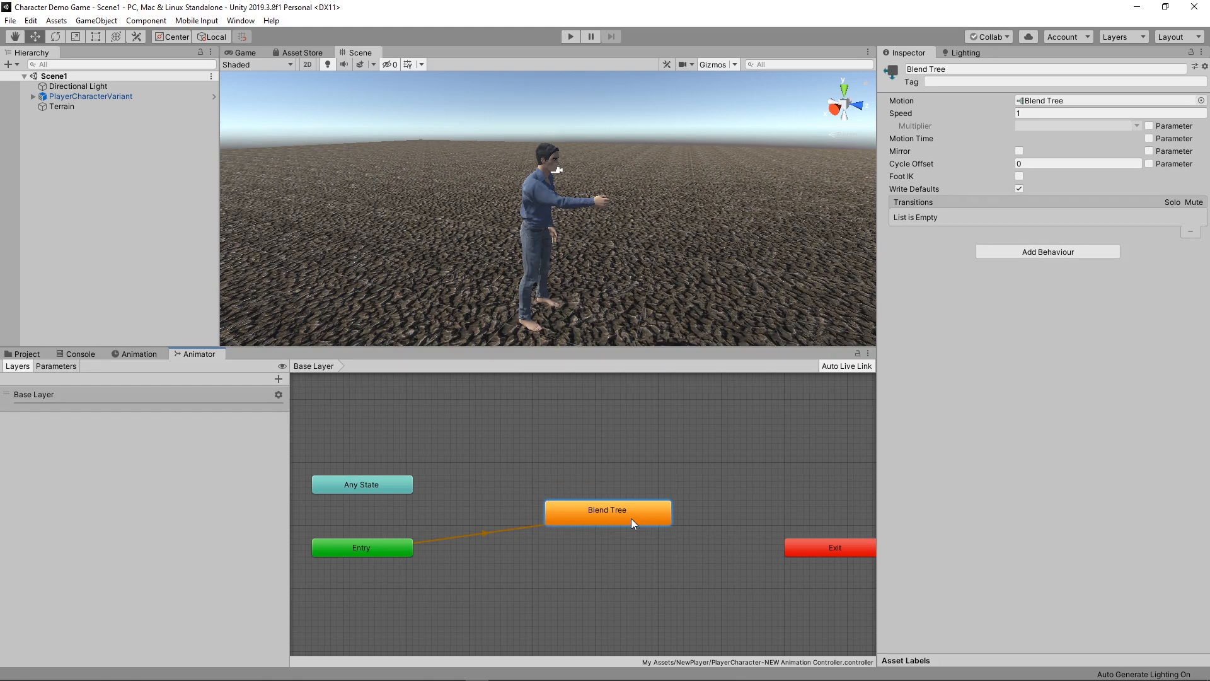
Open the Blend Tree state's graph and add an empty motion field to the blend tree.
double_click(630, 518)
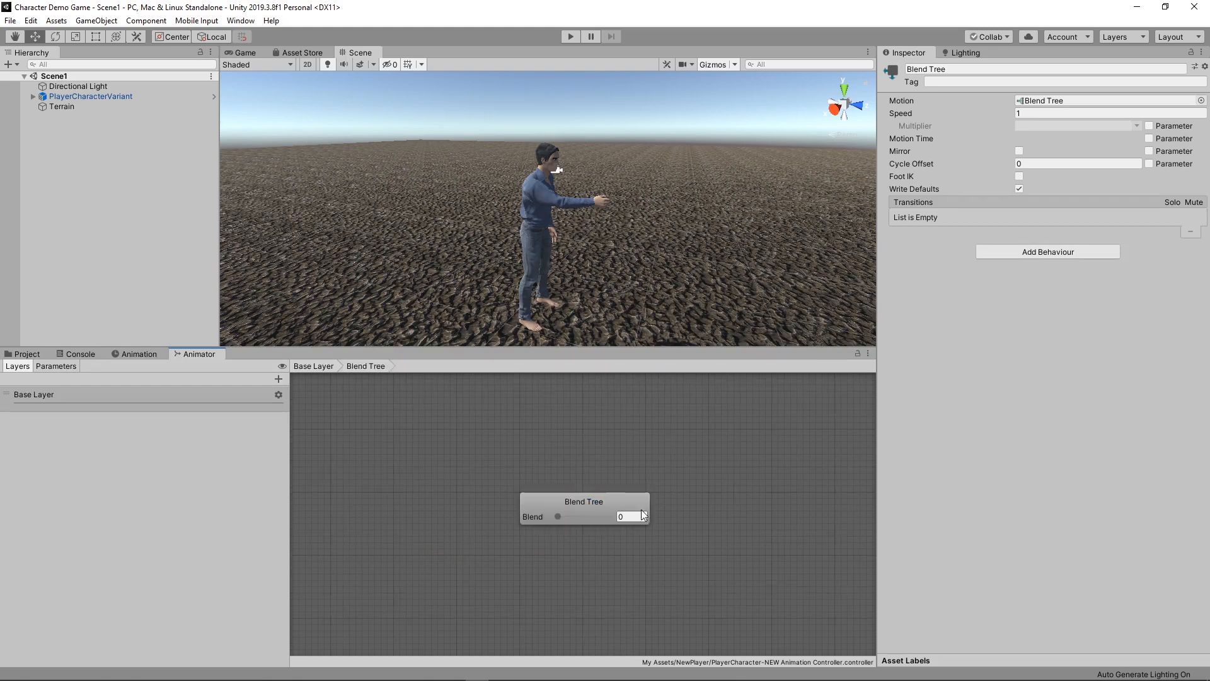
click(599, 501)
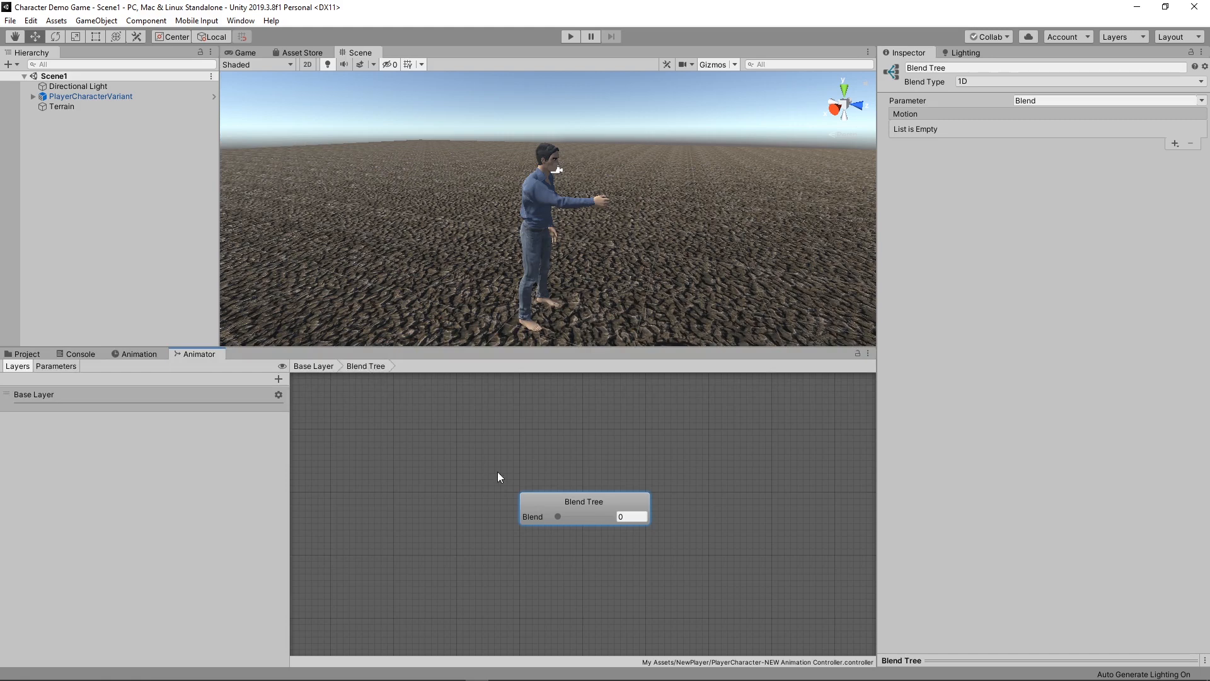
click(1174, 143)
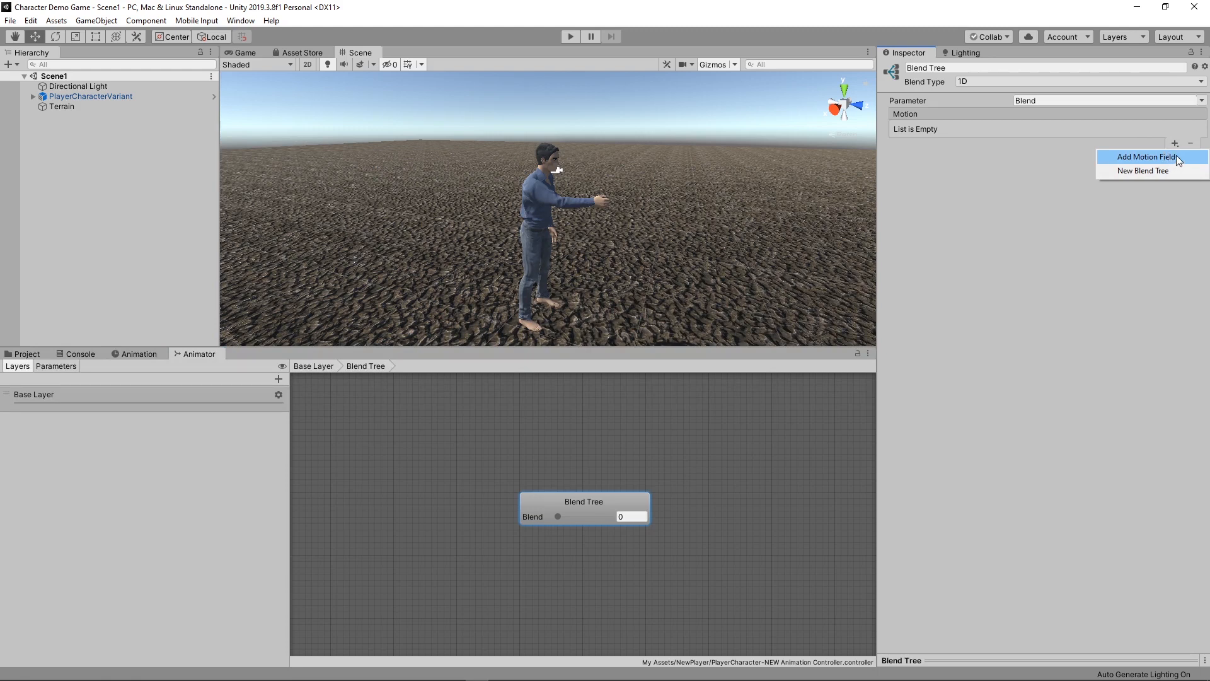
click(1175, 155)
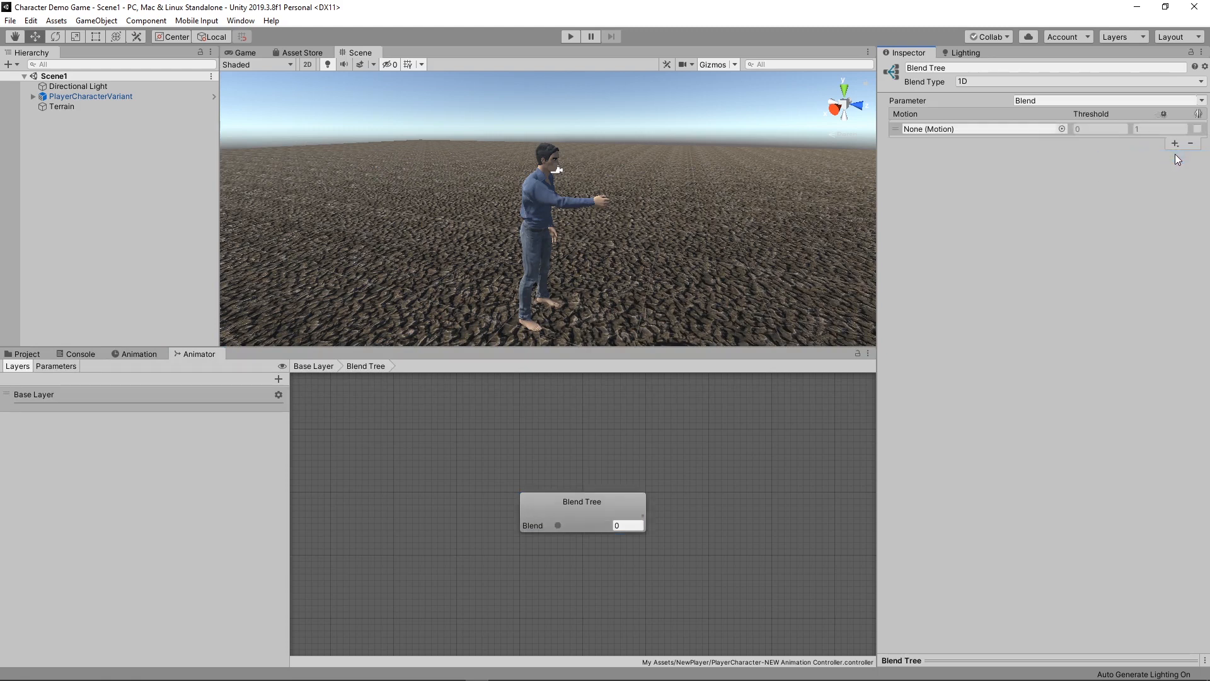
Change the blend tree's type to 2D Freeform Directional and add four more empty motion fields.
click(1032, 81)
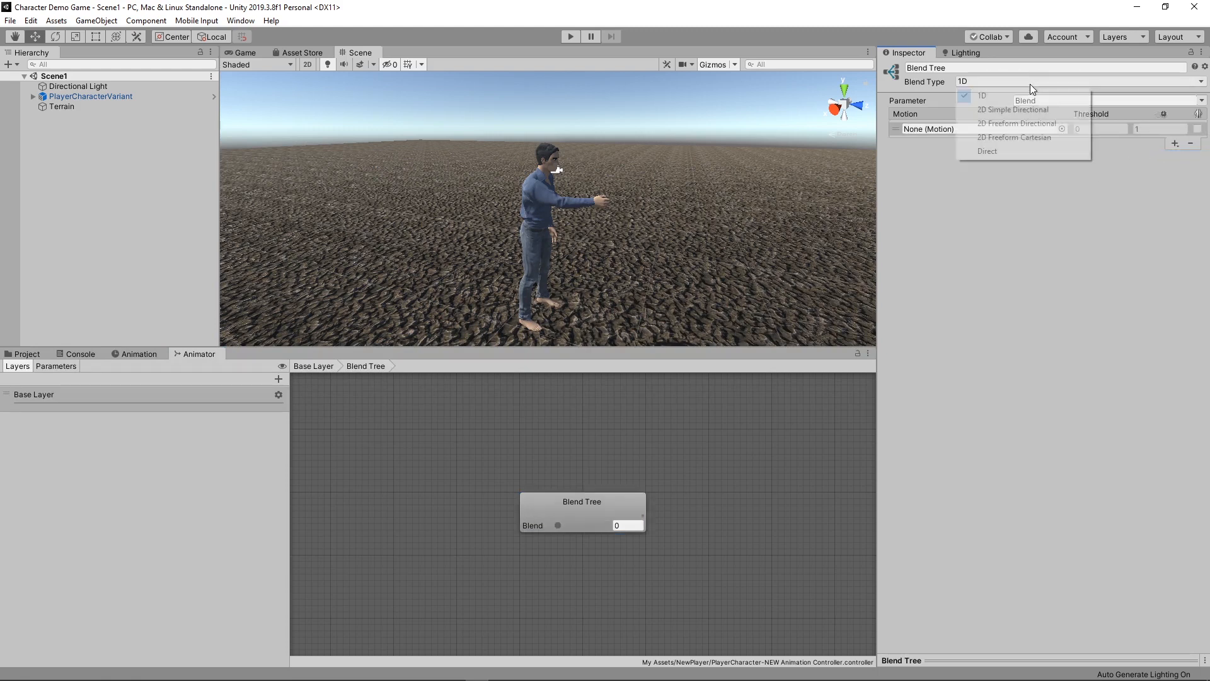
click(1030, 125)
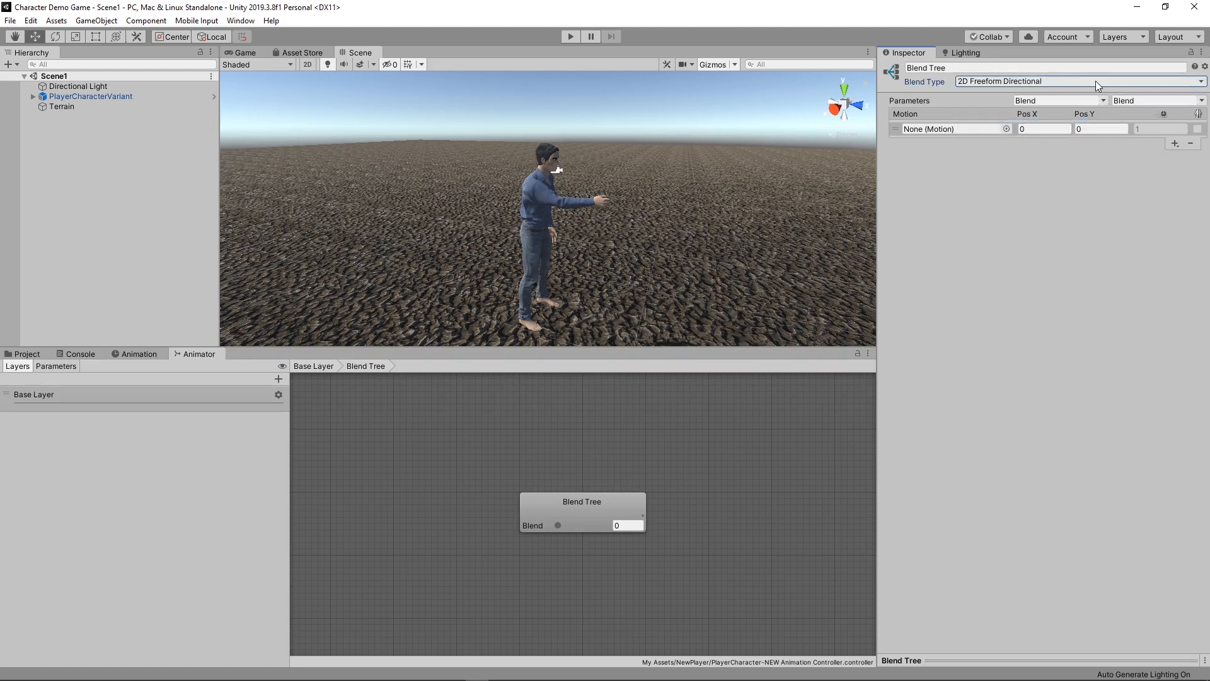
click(1175, 144)
click(1176, 157)
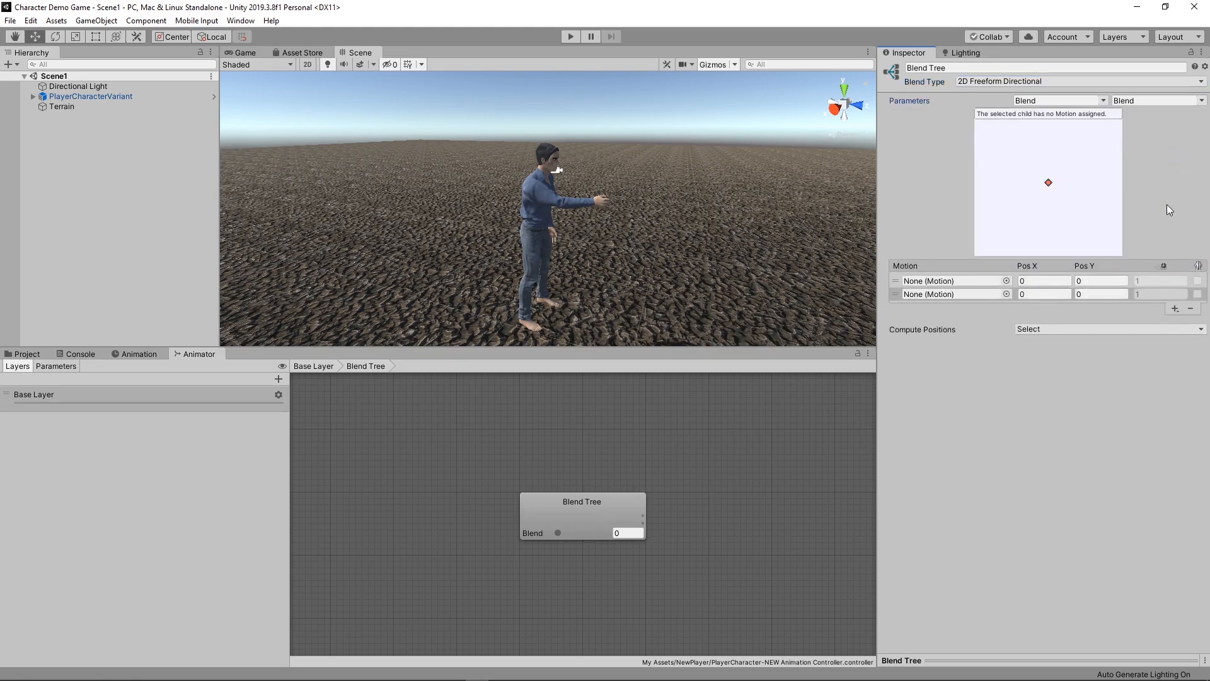
click(1175, 309)
click(1177, 322)
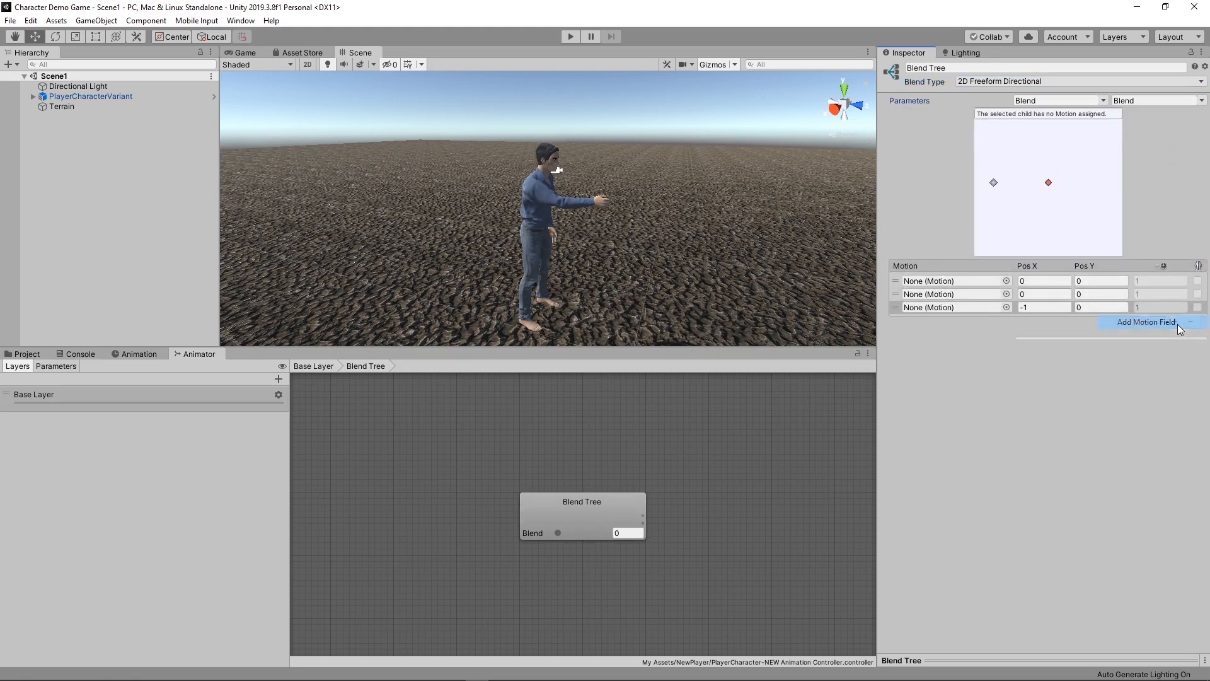
click(1176, 321)
click(1177, 338)
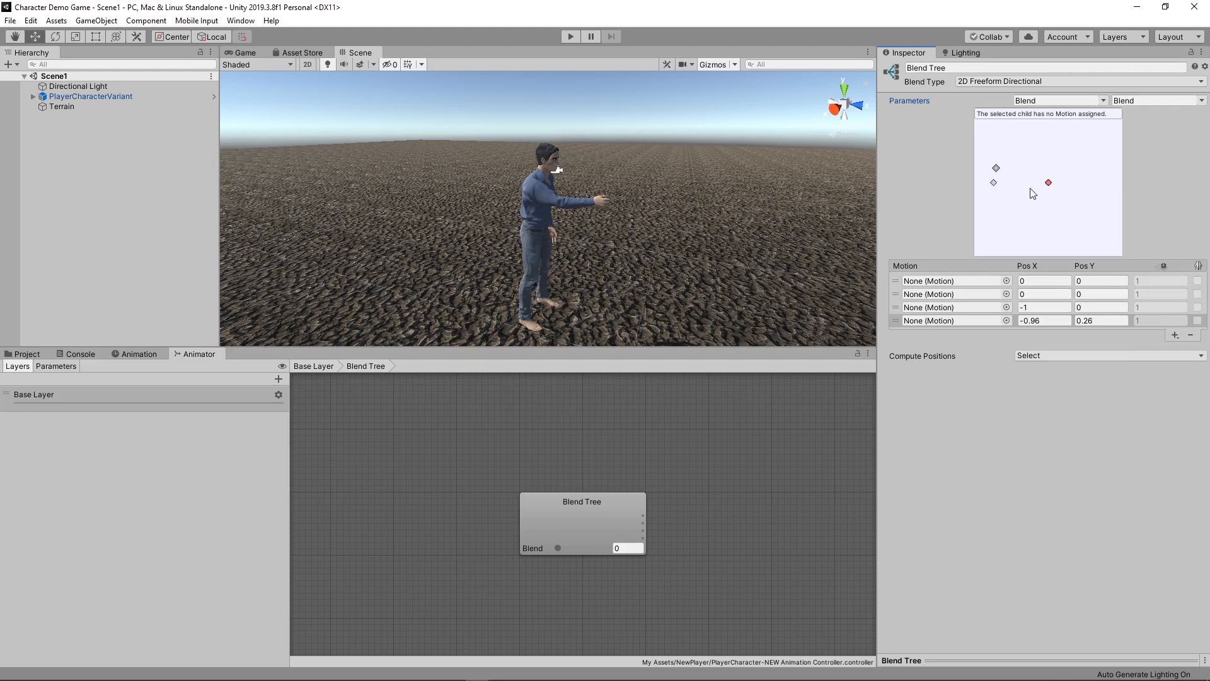
click(1175, 334)
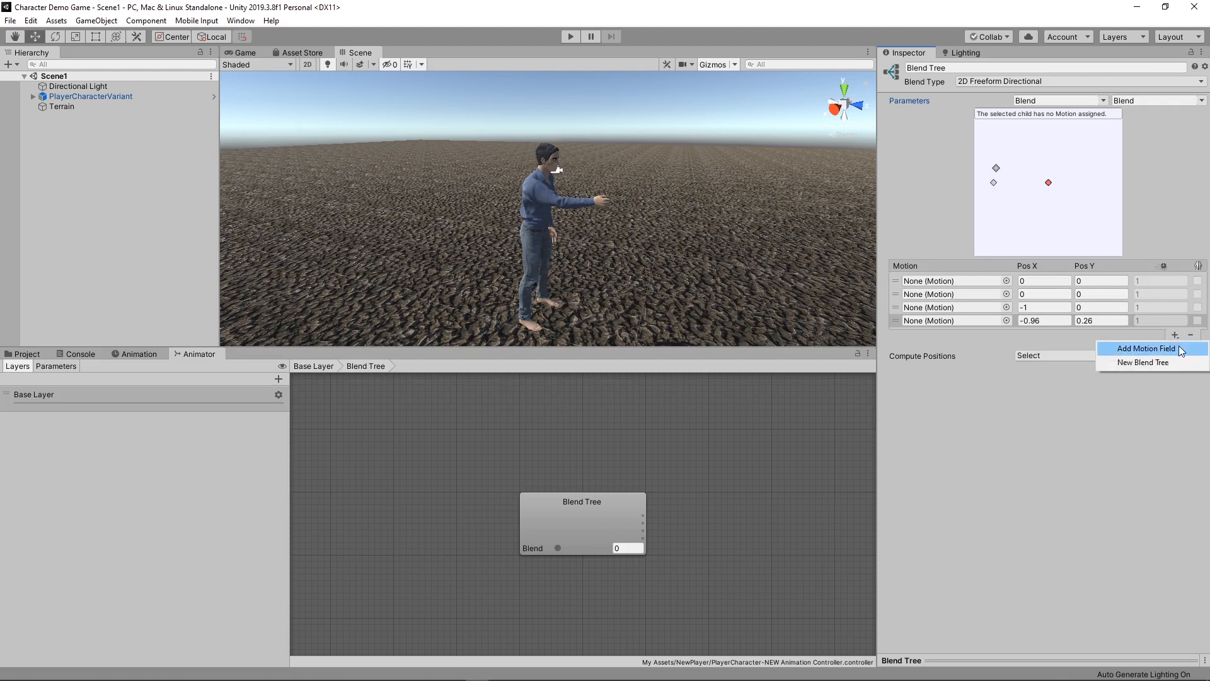
click(1160, 348)
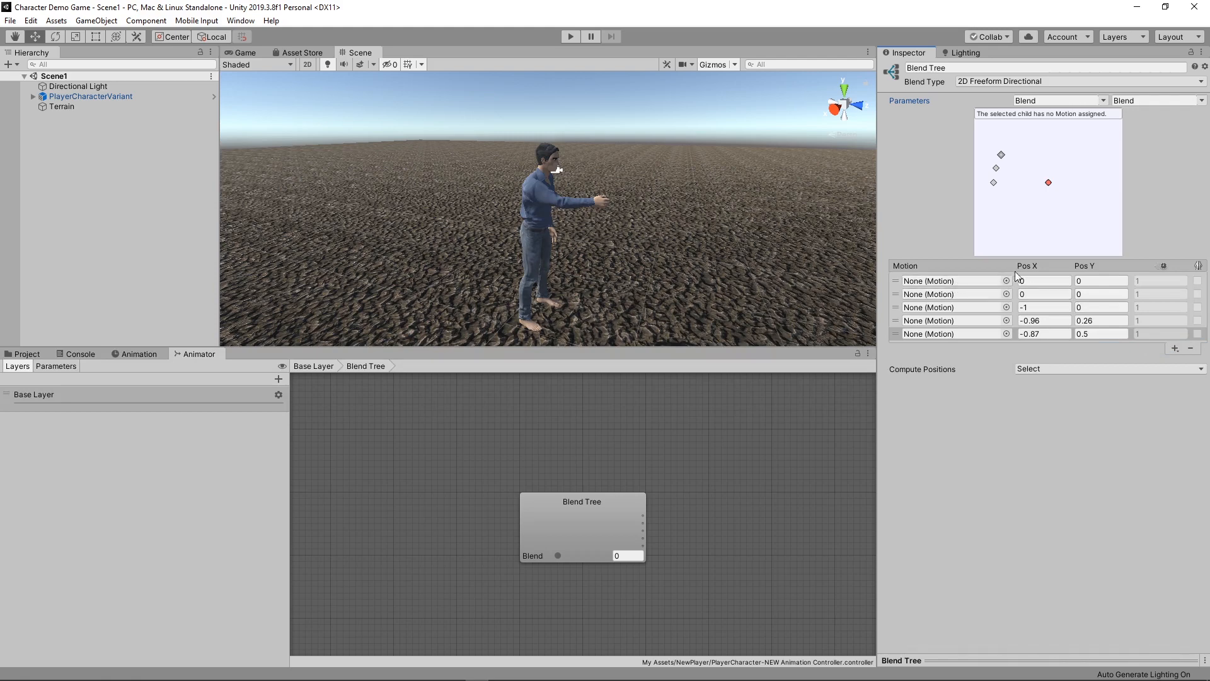
Assign the PlayerCharacter-Bones|Player-Idle clip to the first motion field.
click(1097, 279)
click(1006, 280)
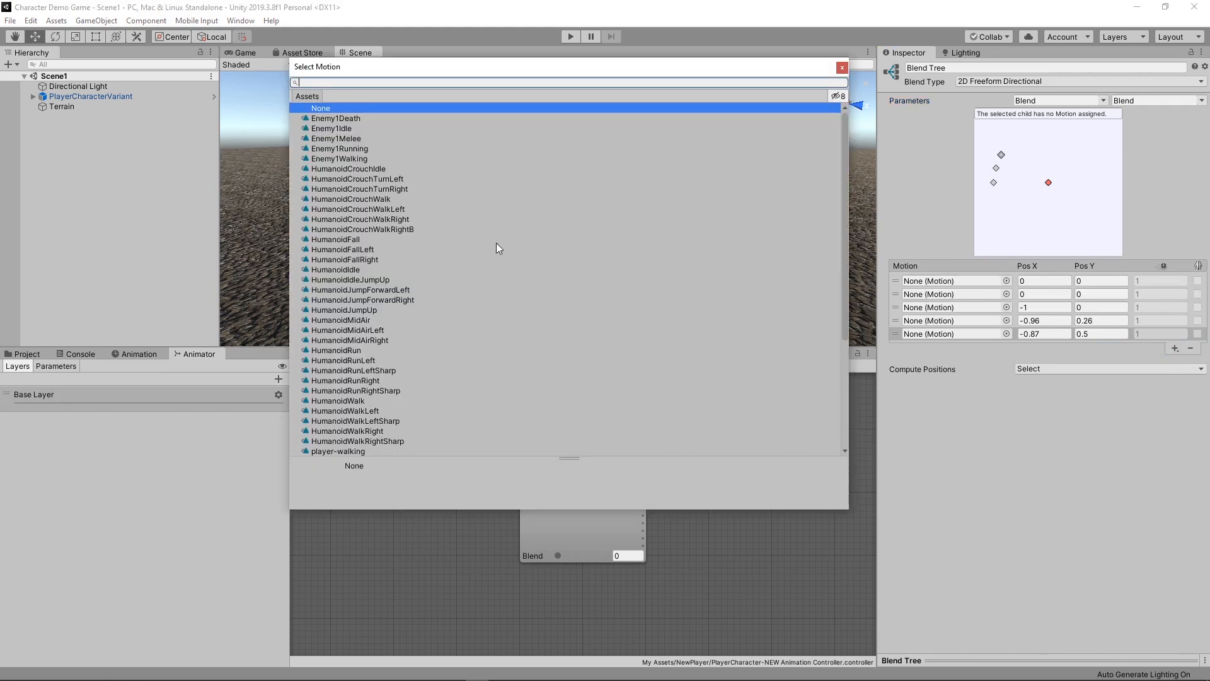
scroll(362, 224, down, 5)
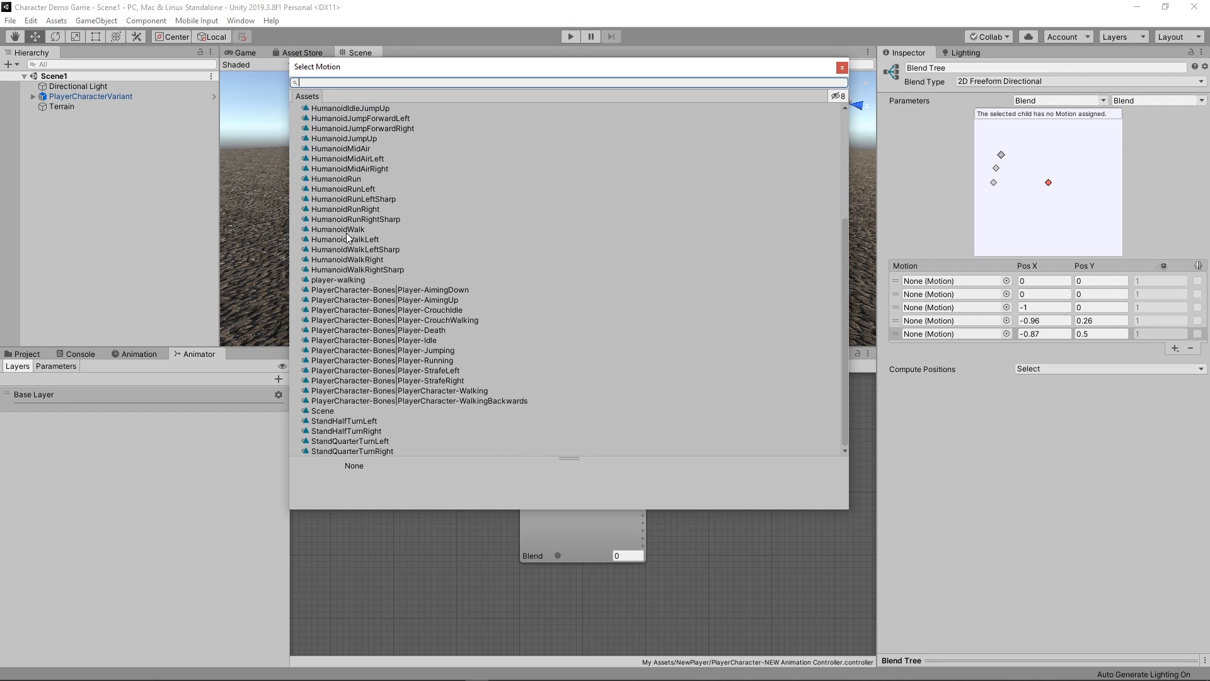
scroll(376, 199, up, 5)
scroll(336, 159, down, 5)
double_click(418, 340)
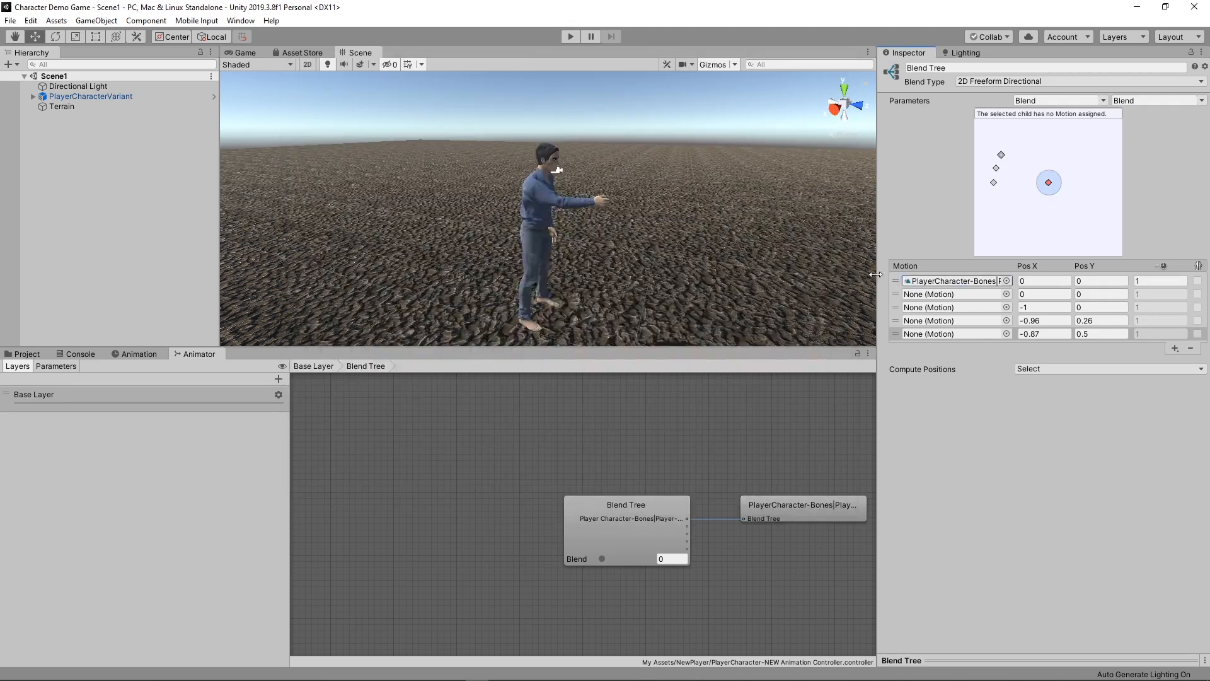
Inspect the idle clip's node, play the Blend Tree's animation preview, and check the options for computing positions.
click(811, 501)
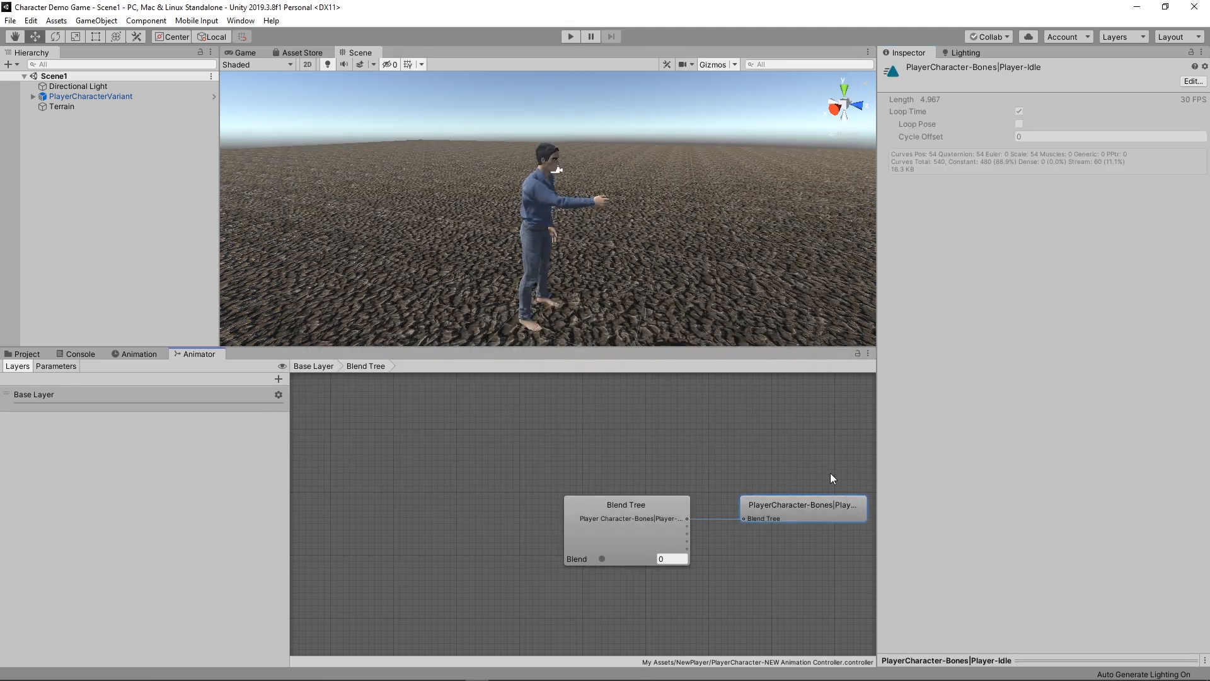
click(570, 523)
click(785, 506)
click(627, 520)
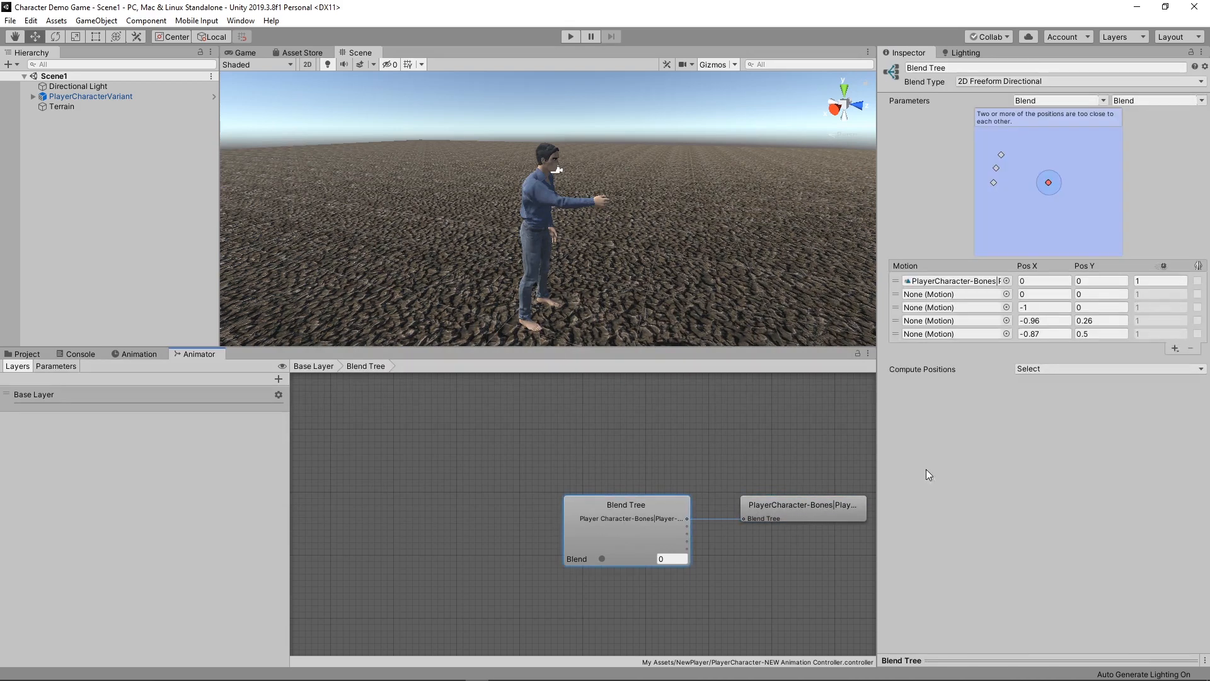
click(935, 660)
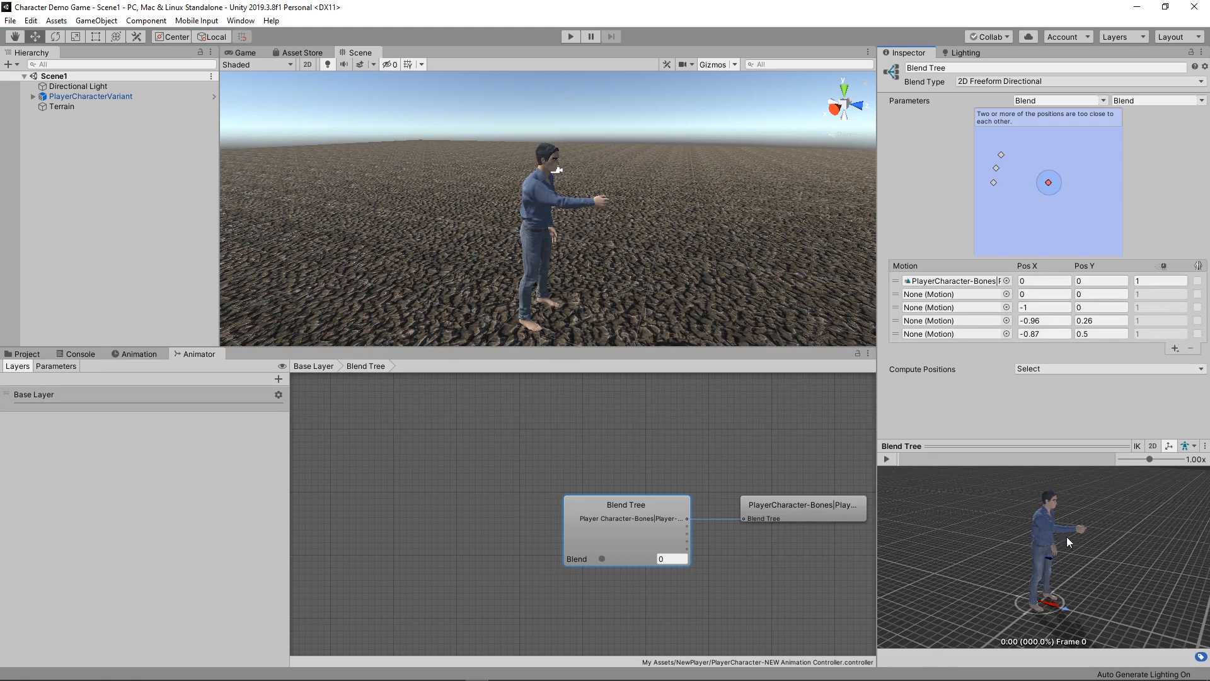
click(885, 461)
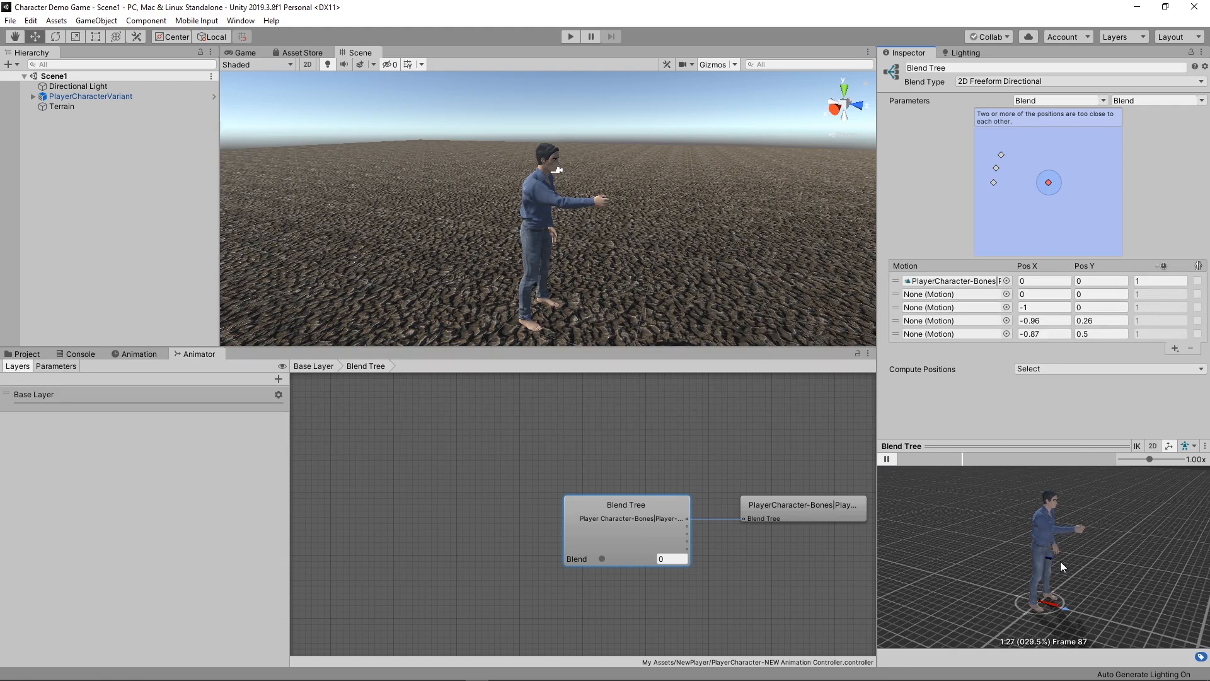
click(1063, 373)
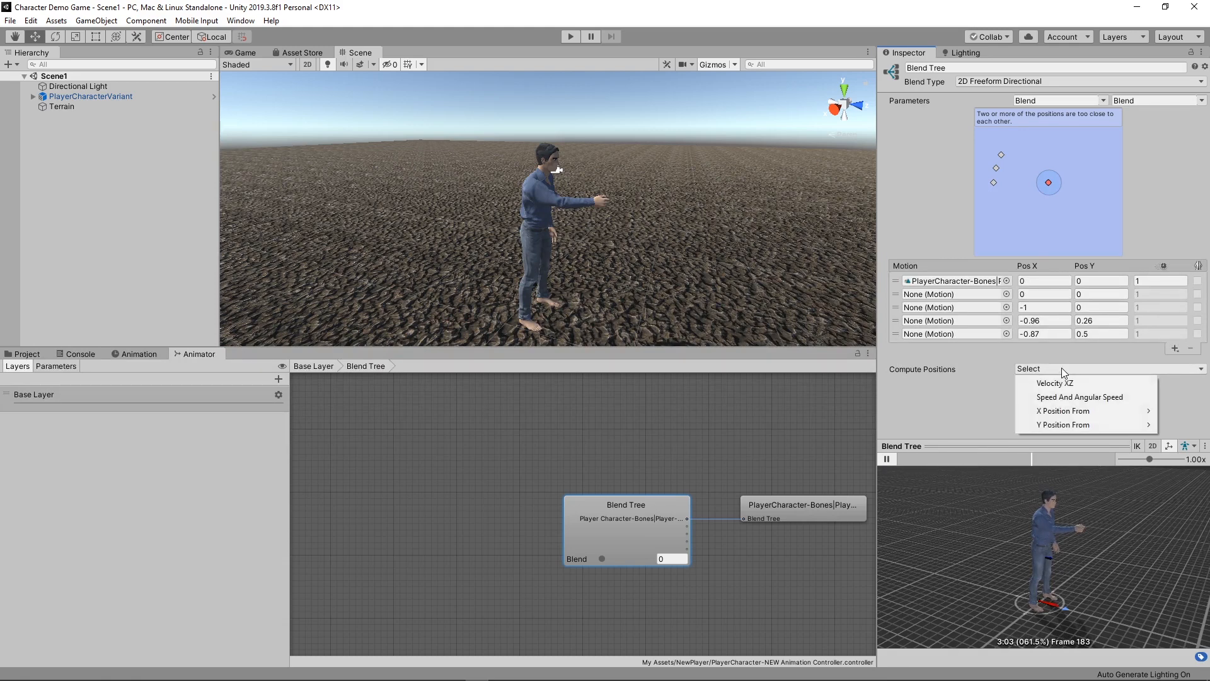
click(963, 360)
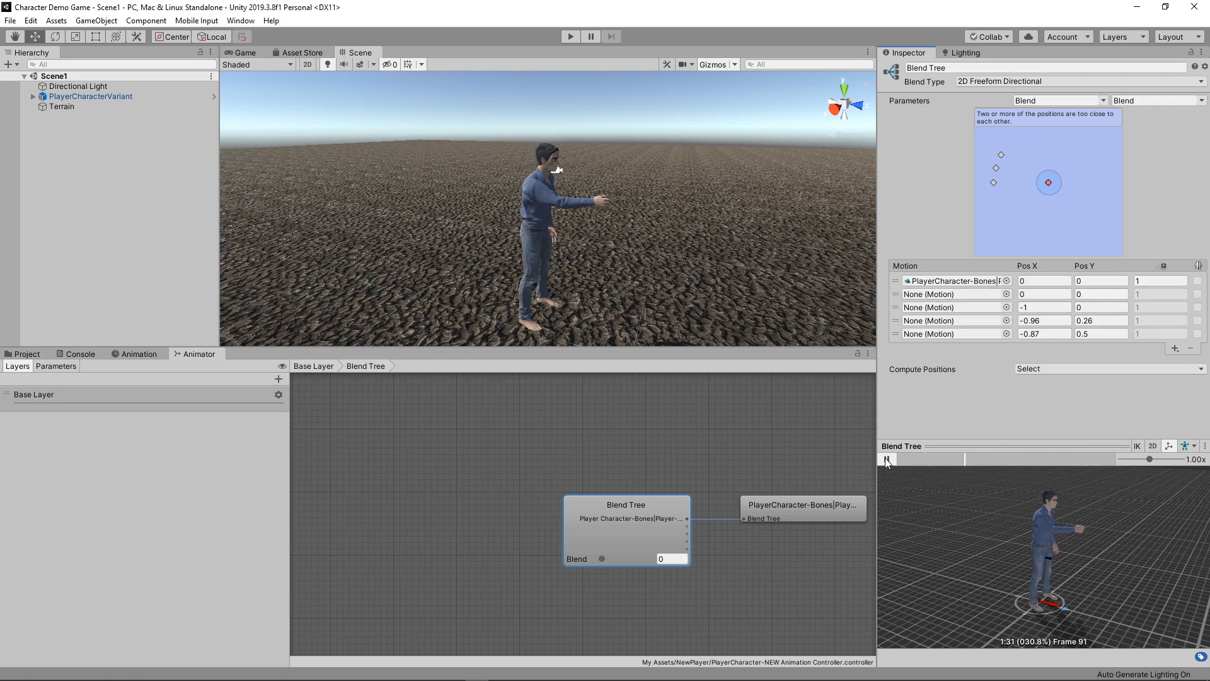
Assign the PlayerCharacter-Bones|PlayerCharacter-Walking clip to the second motion field.
click(1006, 294)
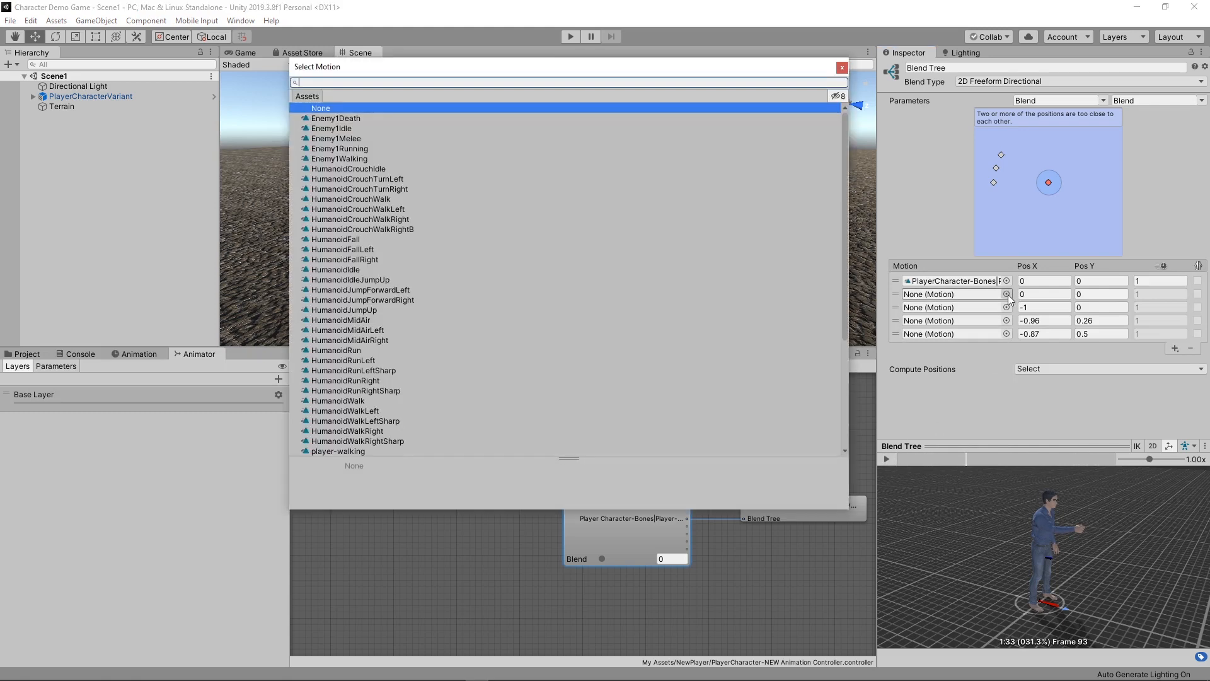
scroll(388, 290, down, 5)
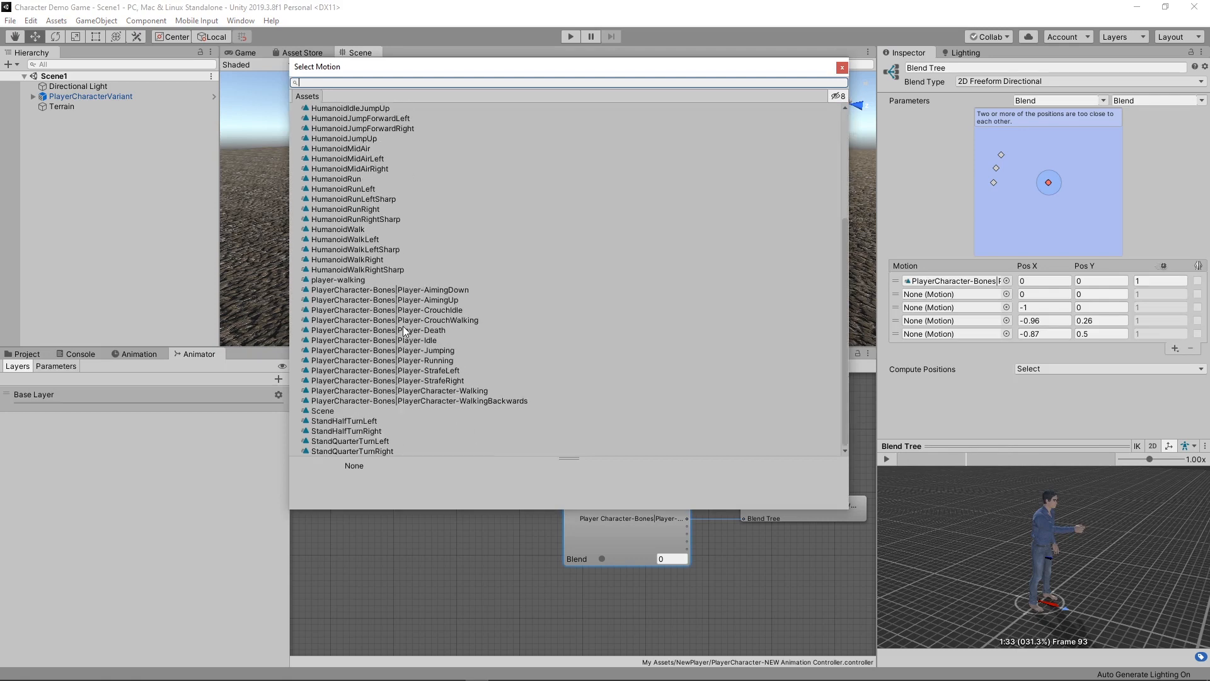
double_click(471, 389)
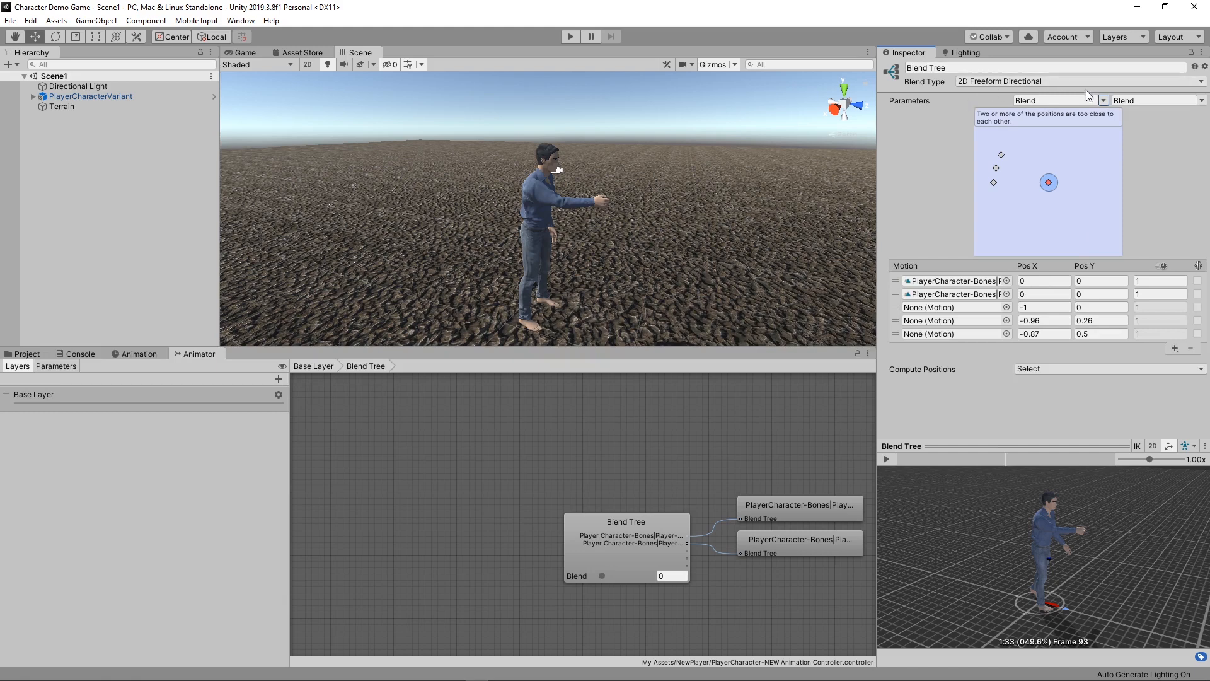
Try a Pos X of 1 for the walking motion and set it back to 0.
click(1035, 292)
text(1)
key(Tab)
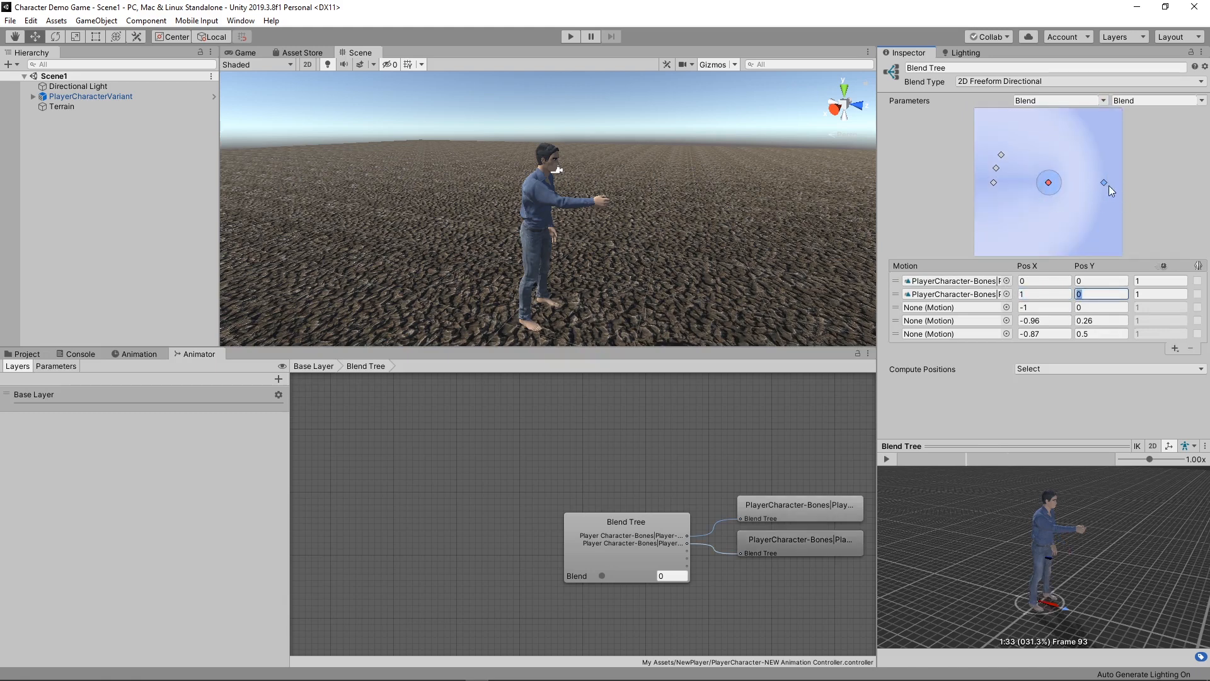
key(shift+Tab)
text(0)
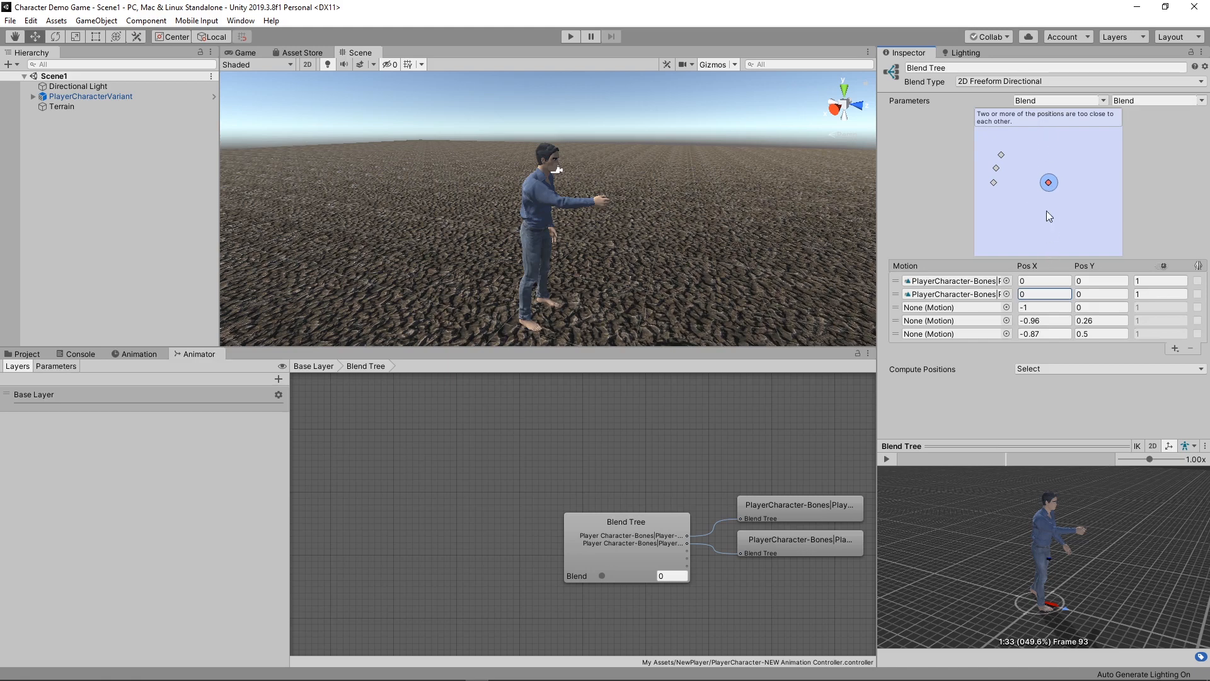
Set the walking motion's Pos Y to 1.
click(1082, 294)
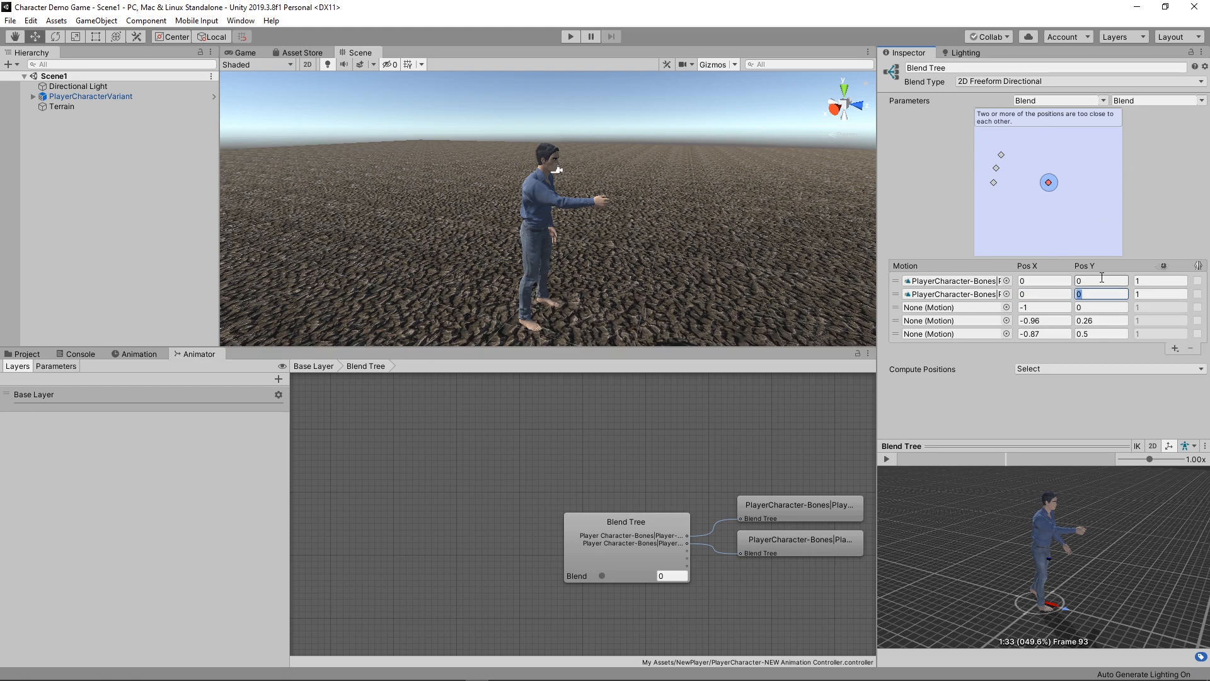
text(1)
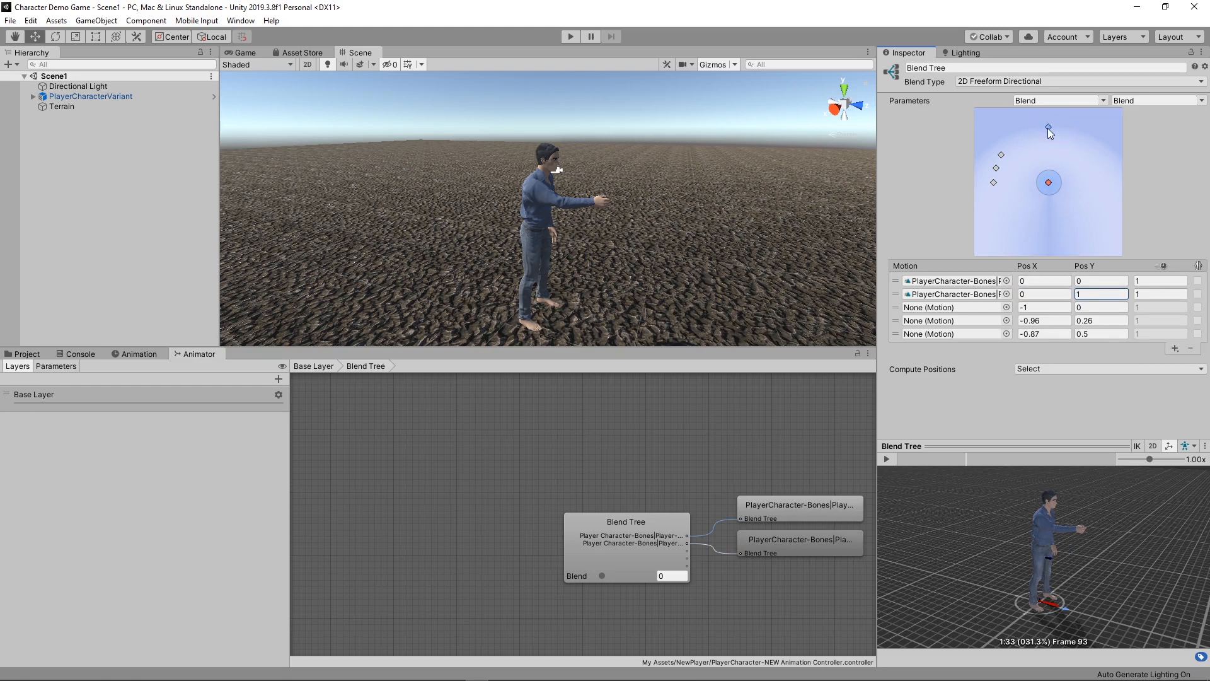
Assign PlayerCharacter-Bones|Player-Running to the third motion field and position it at Pos X 0, Pos Y 2.
click(1006, 308)
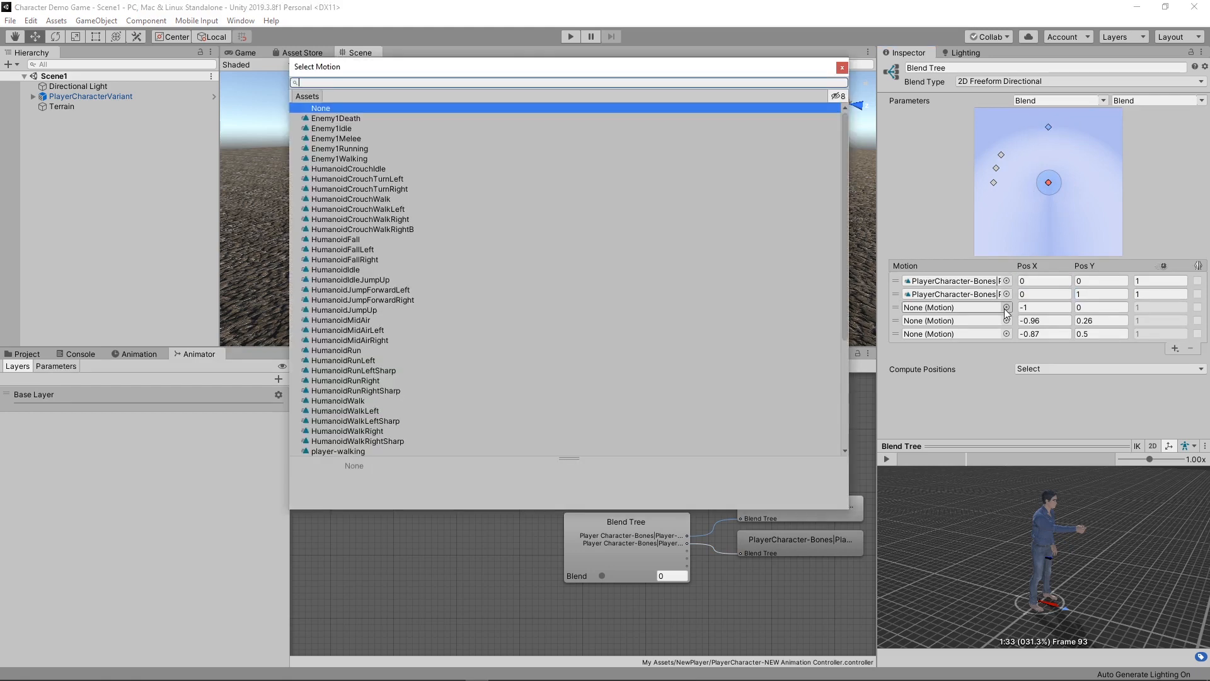
scroll(632, 302, down, 5)
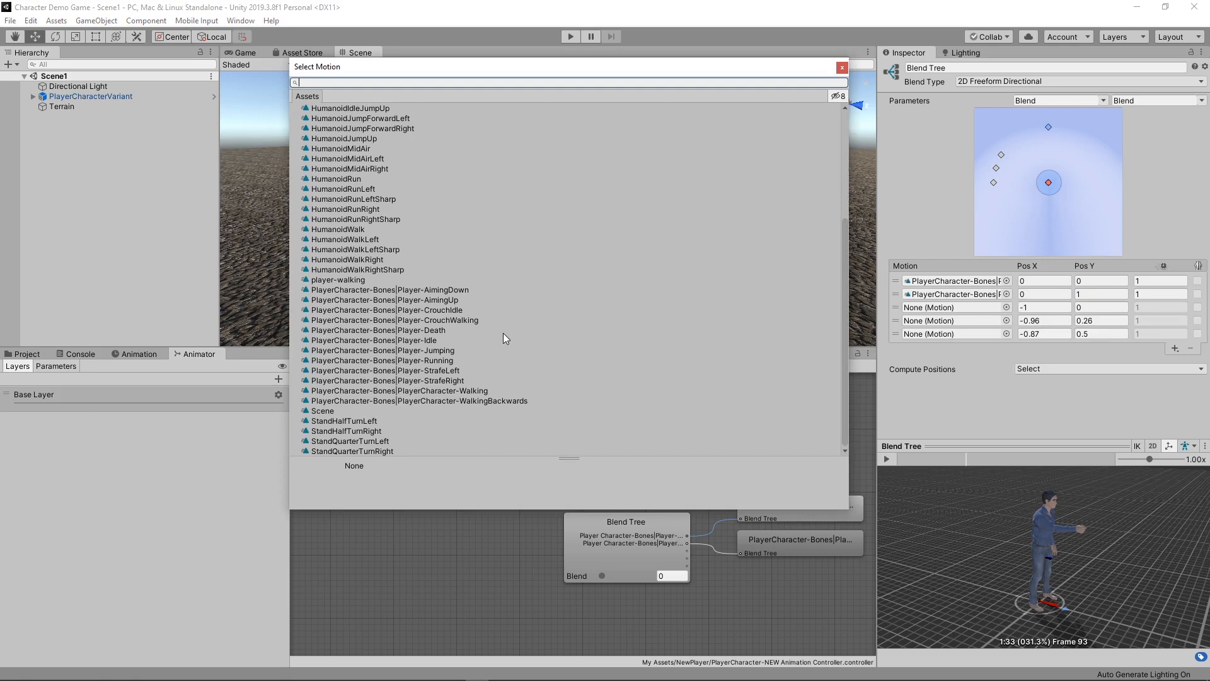
double_click(437, 364)
key(Tab)
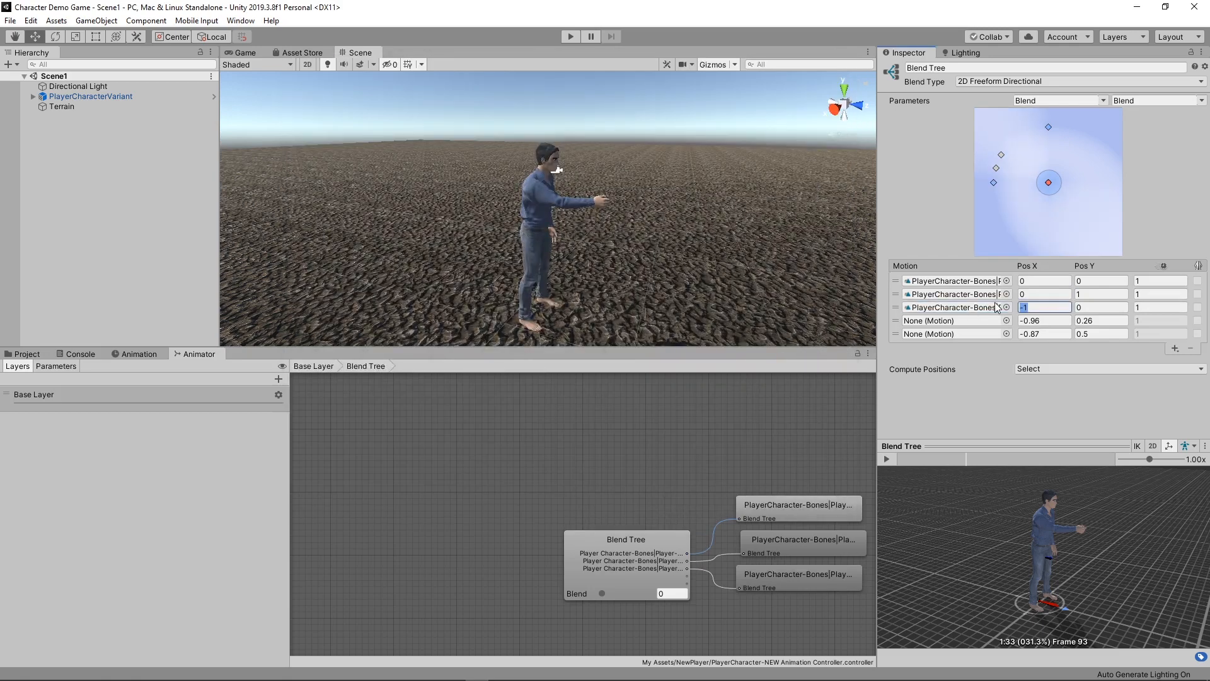
text(0)
key(Tab)
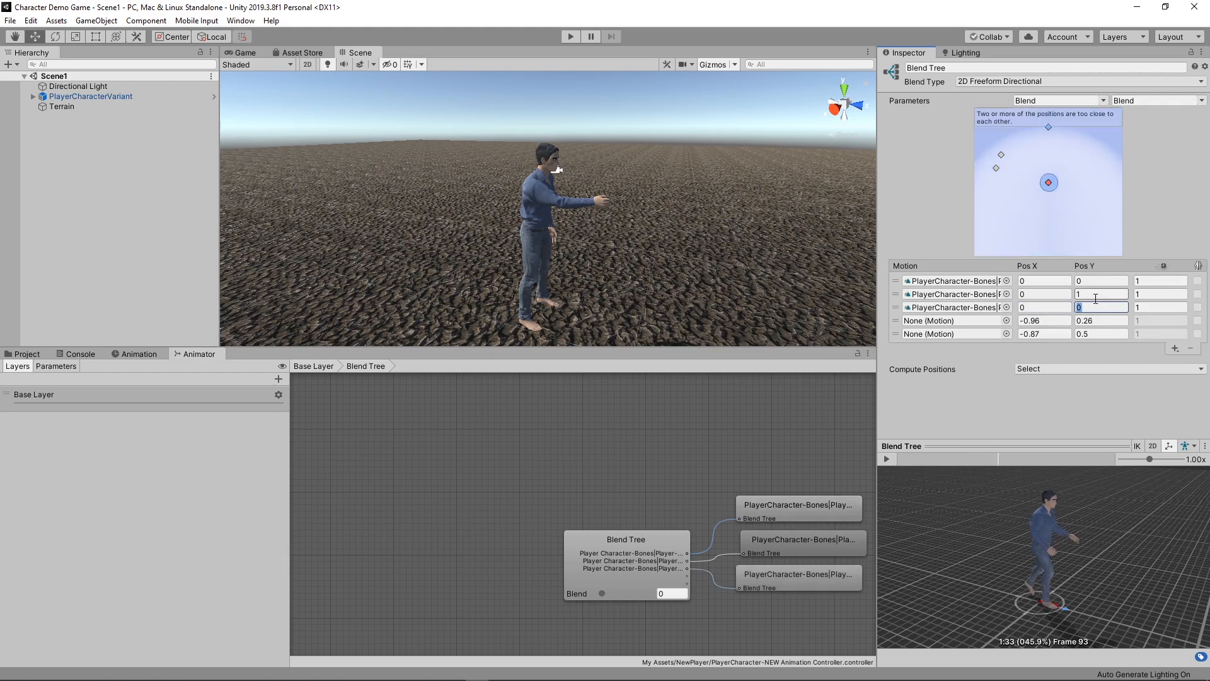
text(2)
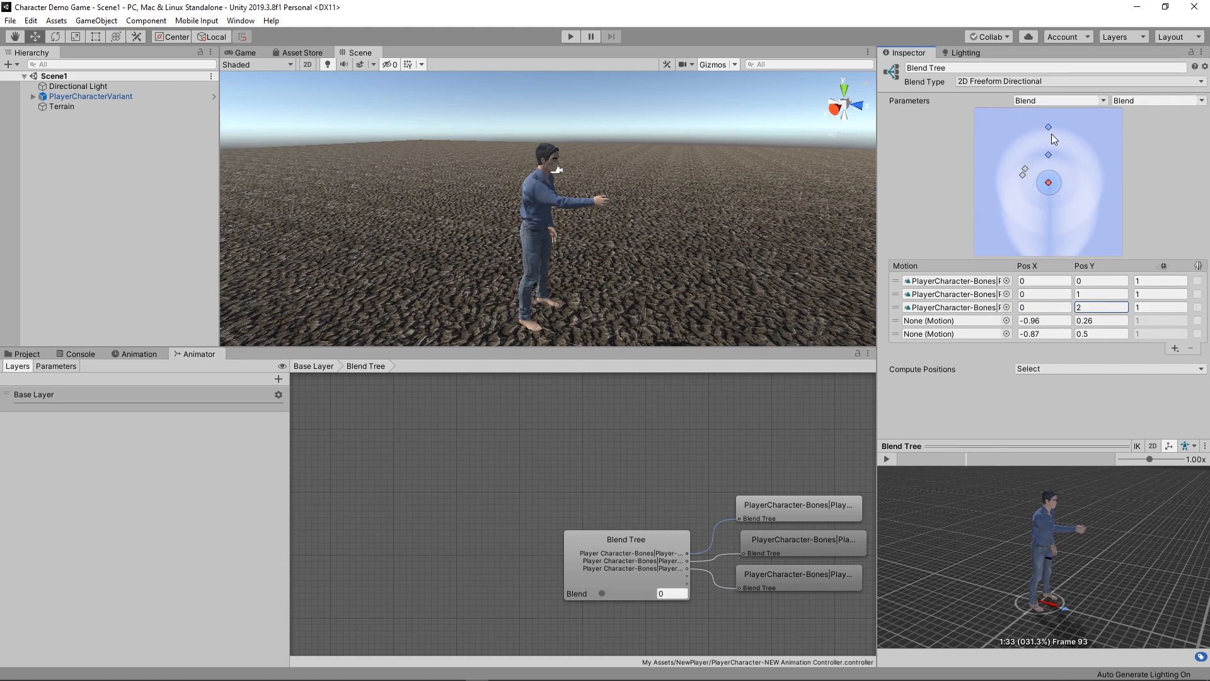
Assign PlayerCharacter-Bones|Player-StrafeLeft to the fourth motion field and position it at Pos X -1, Pos Y 0.
click(1006, 321)
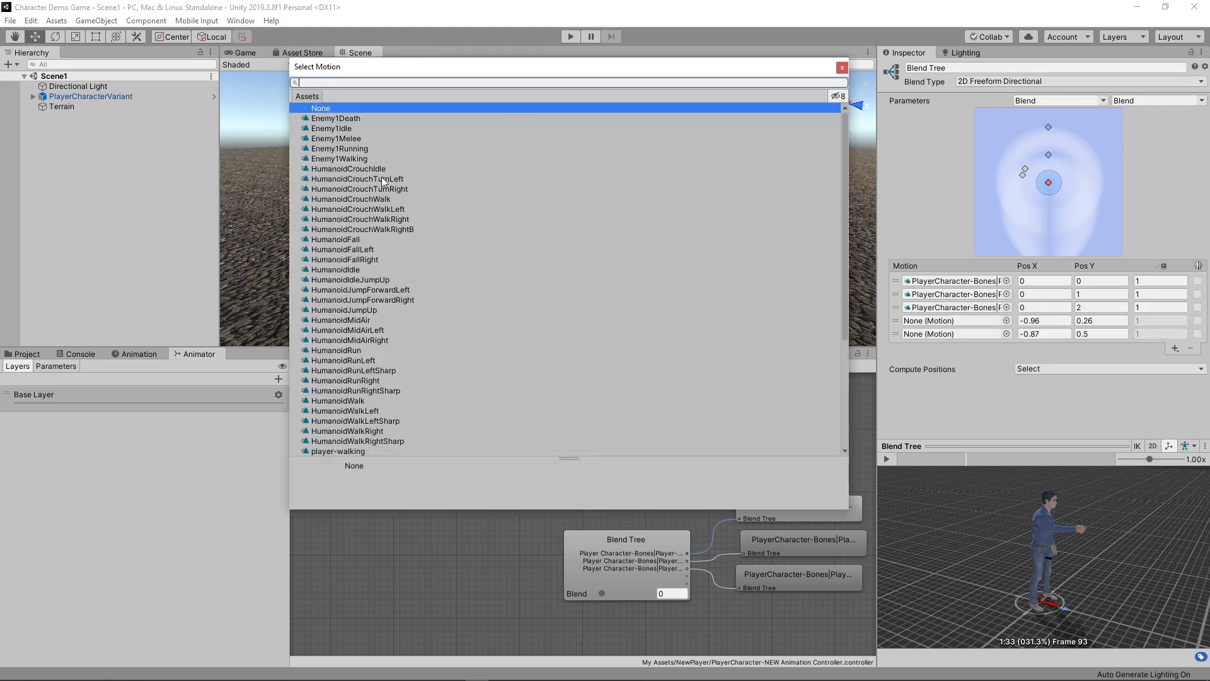
scroll(383, 183, down, 5)
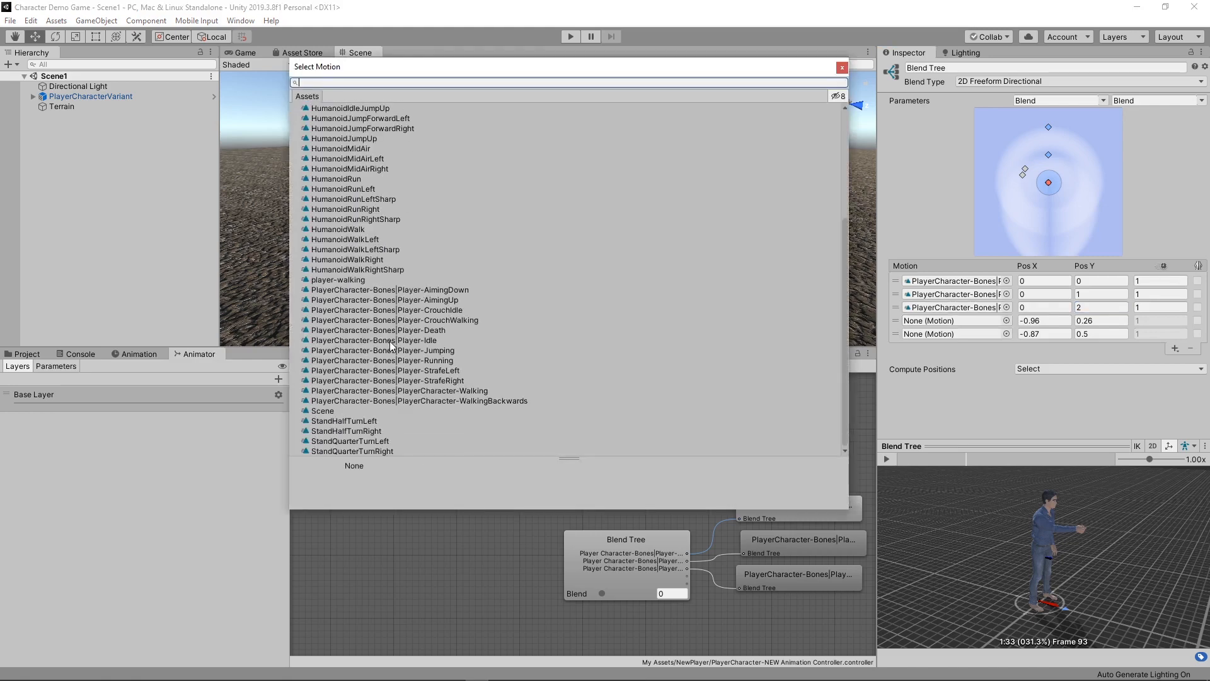
double_click(450, 373)
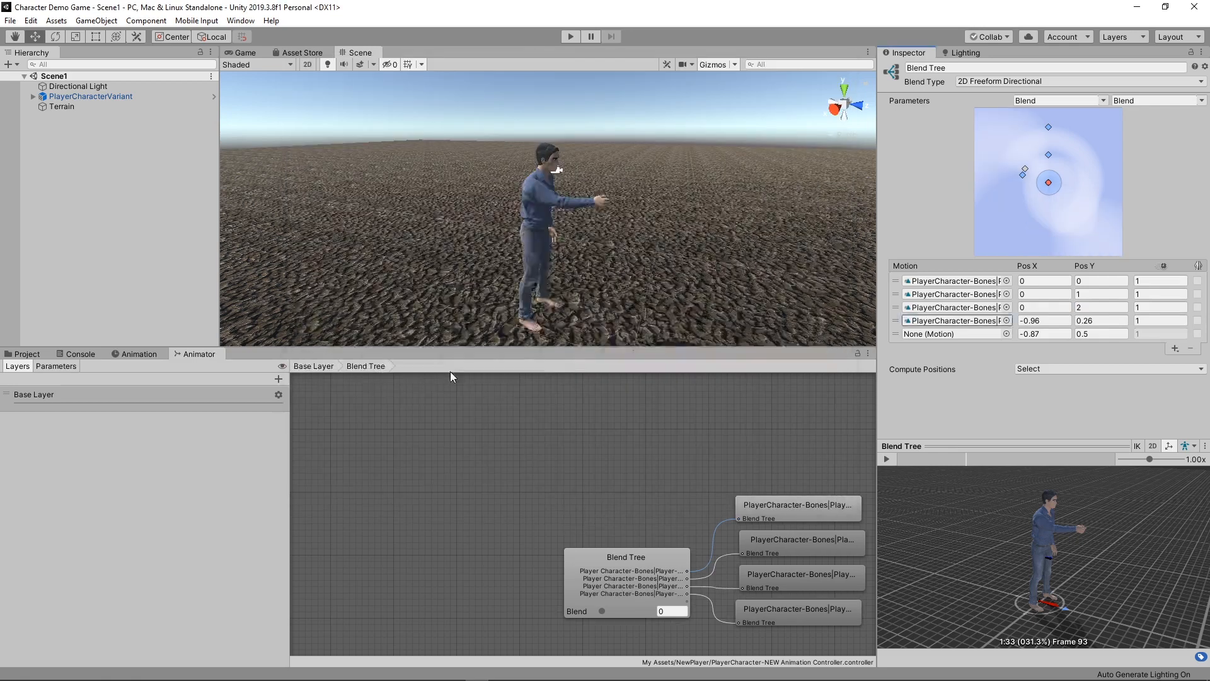
click(1045, 322)
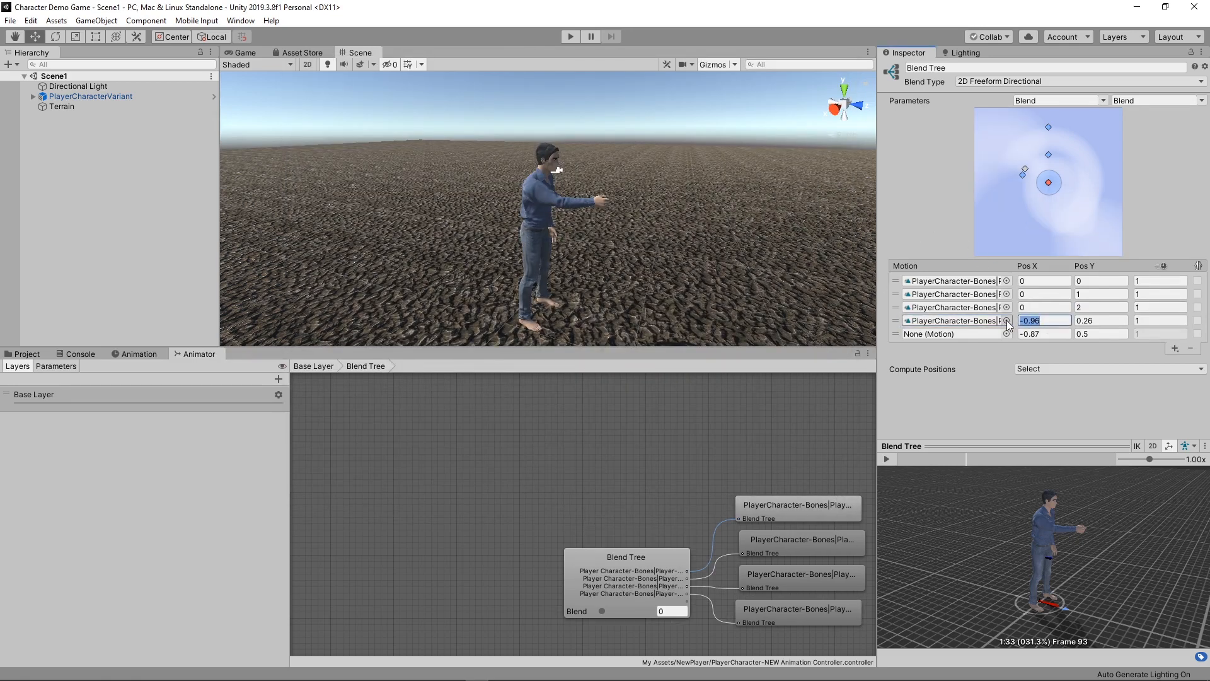
text(1)
key(Tab)
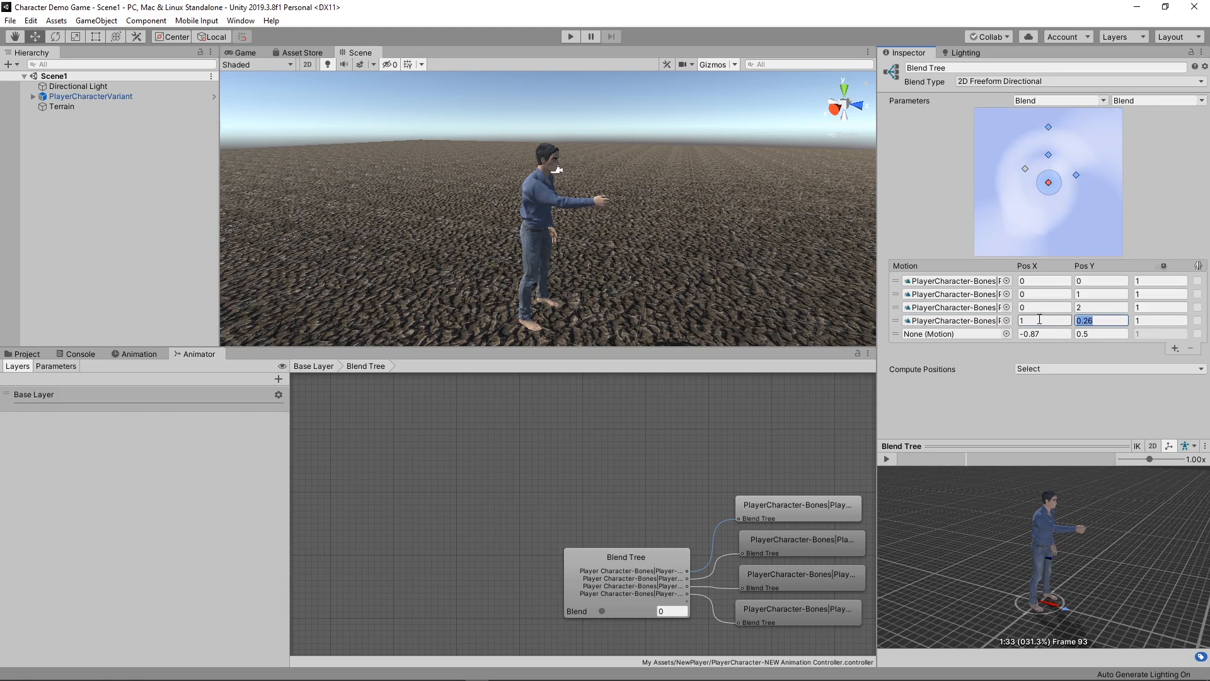
click(1039, 320)
text(-1)
key(Tab)
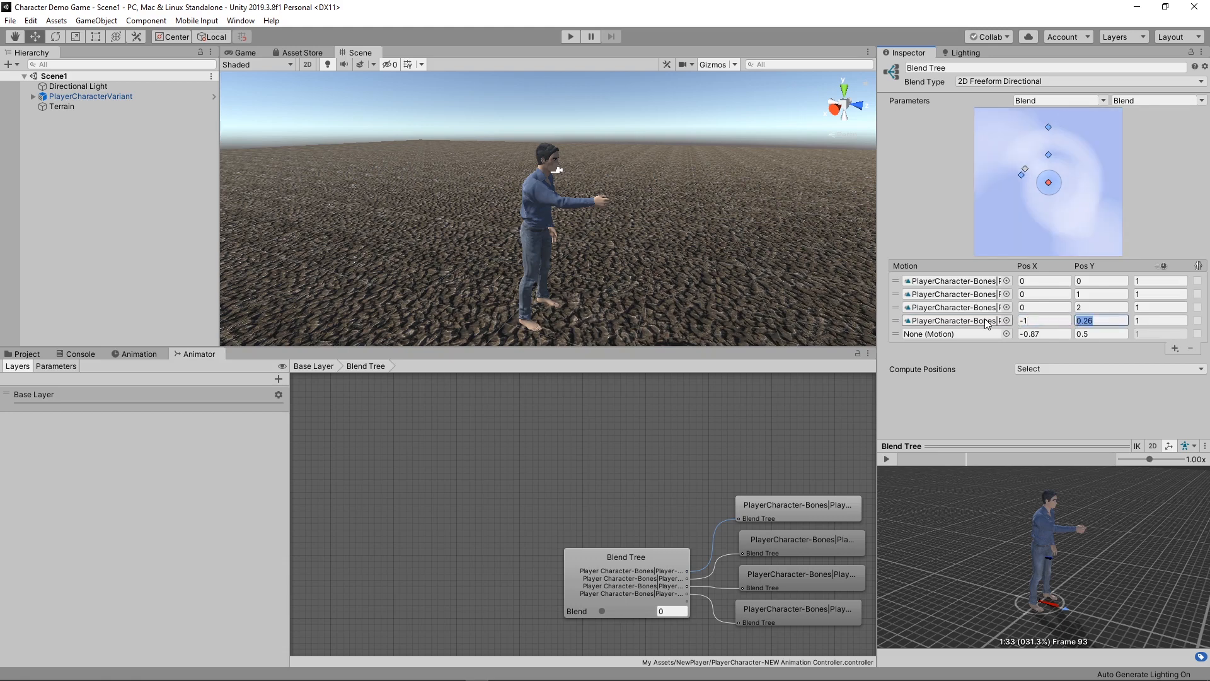
text(0)
key(Tab)
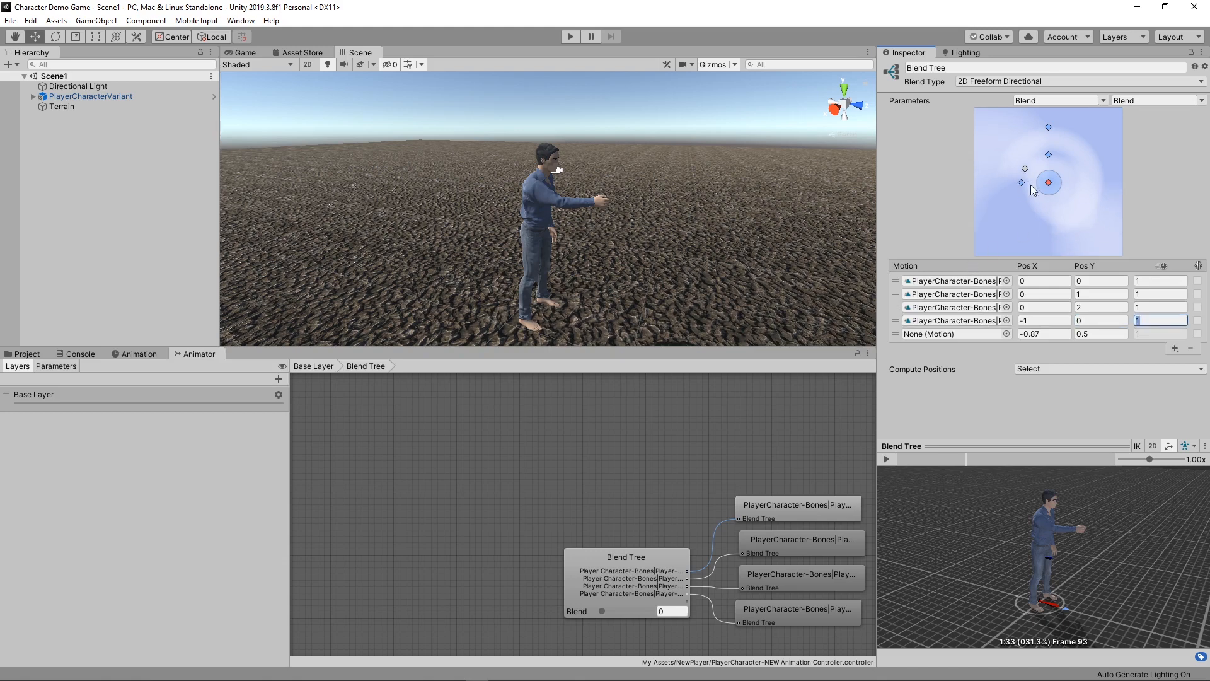
Assign PlayerCharacter-Bones|Player-StrafeRight to the fifth motion field and position it at Pos X 1, Pos Y 0.
click(1006, 333)
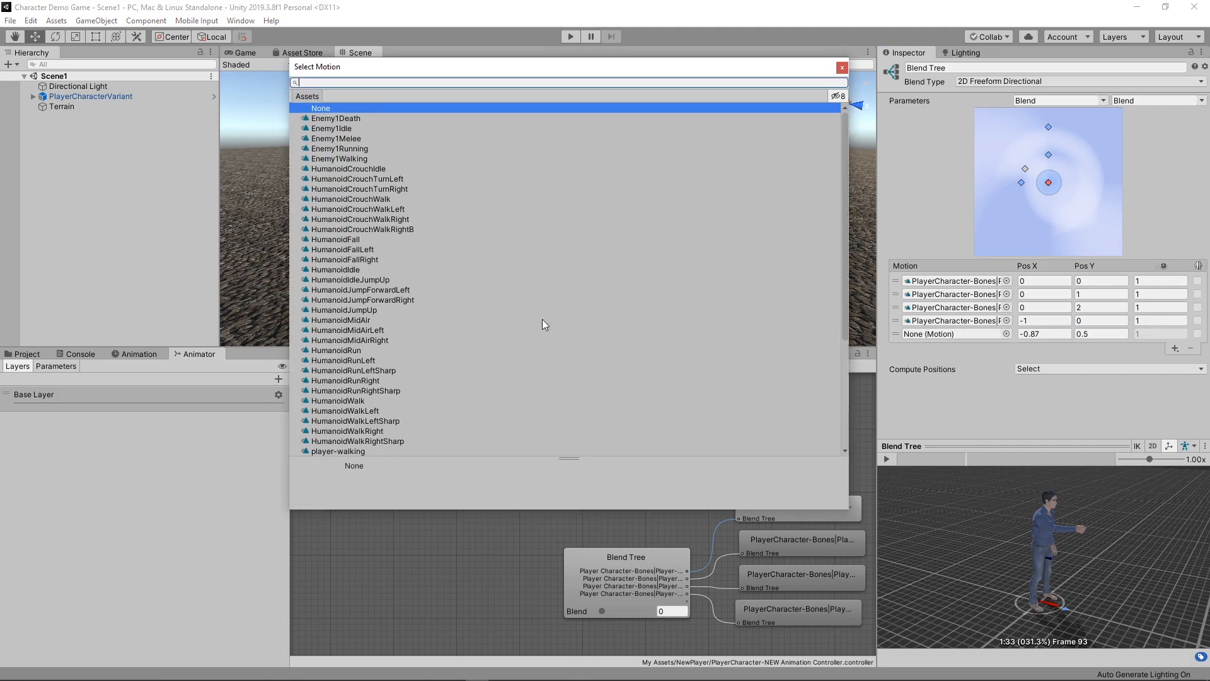
scroll(542, 323, down, 5)
double_click(452, 382)
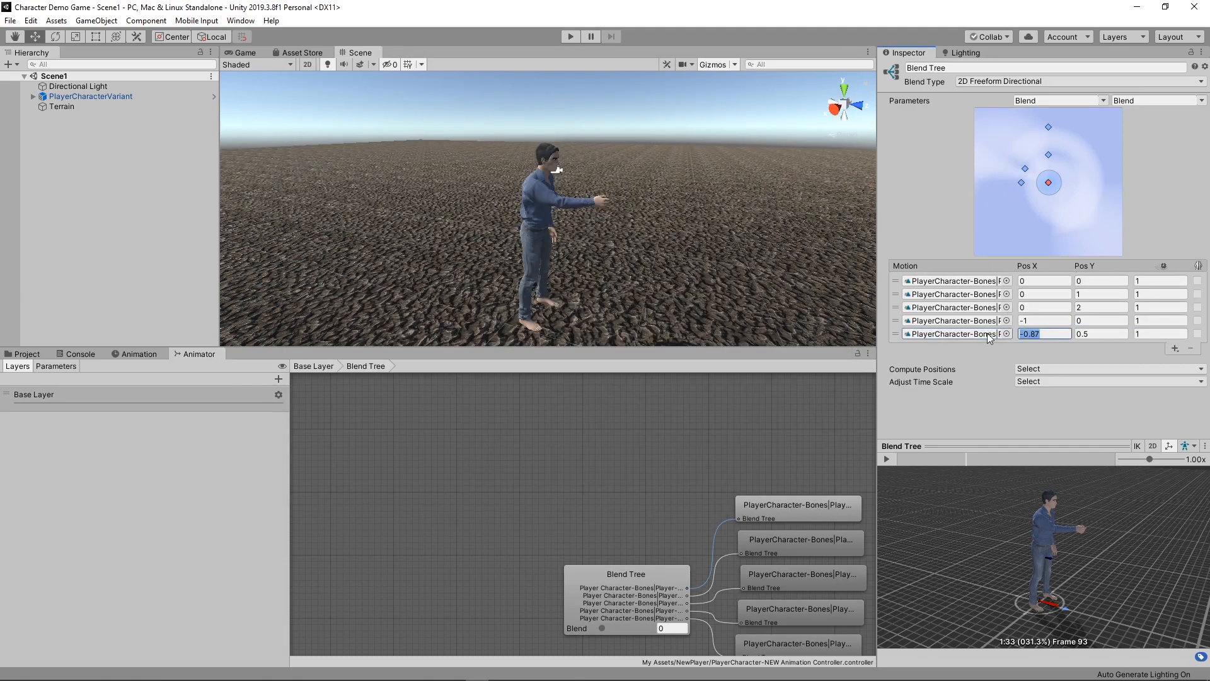
text(1)
key(Tab)
text(0)
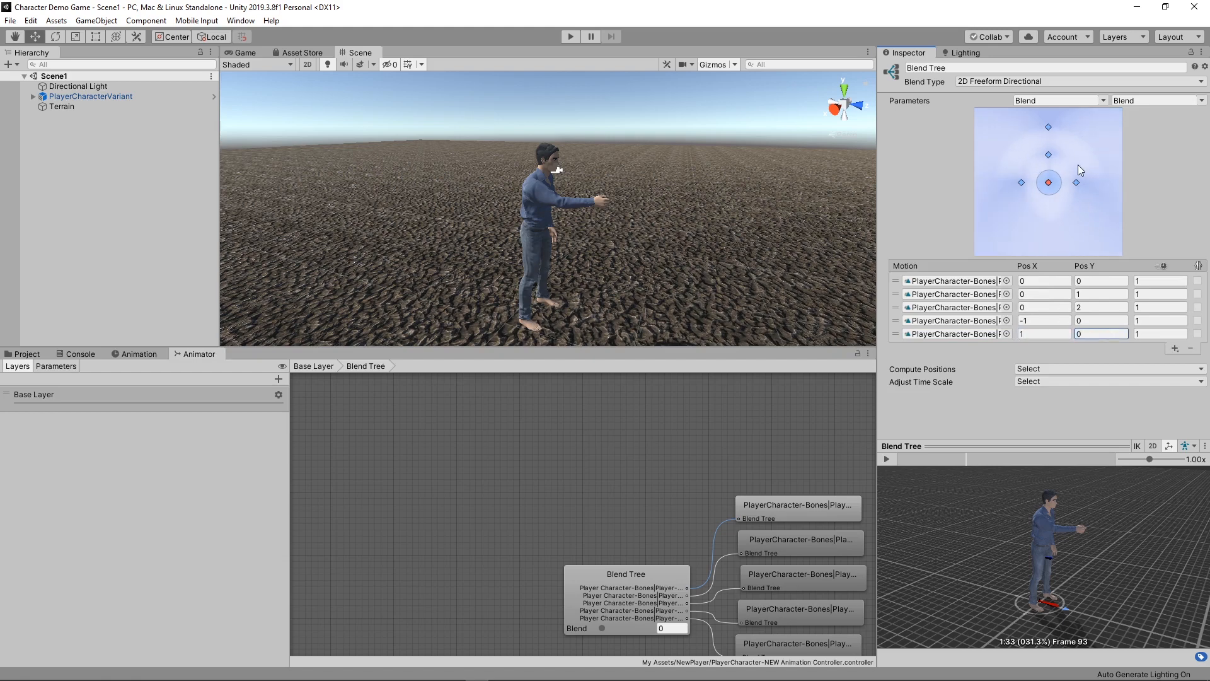
Add a sixth motion field and assign PlayerCharacter-Bones|PlayerCharacter-WalkingBackwards to it.
click(1174, 348)
click(1172, 361)
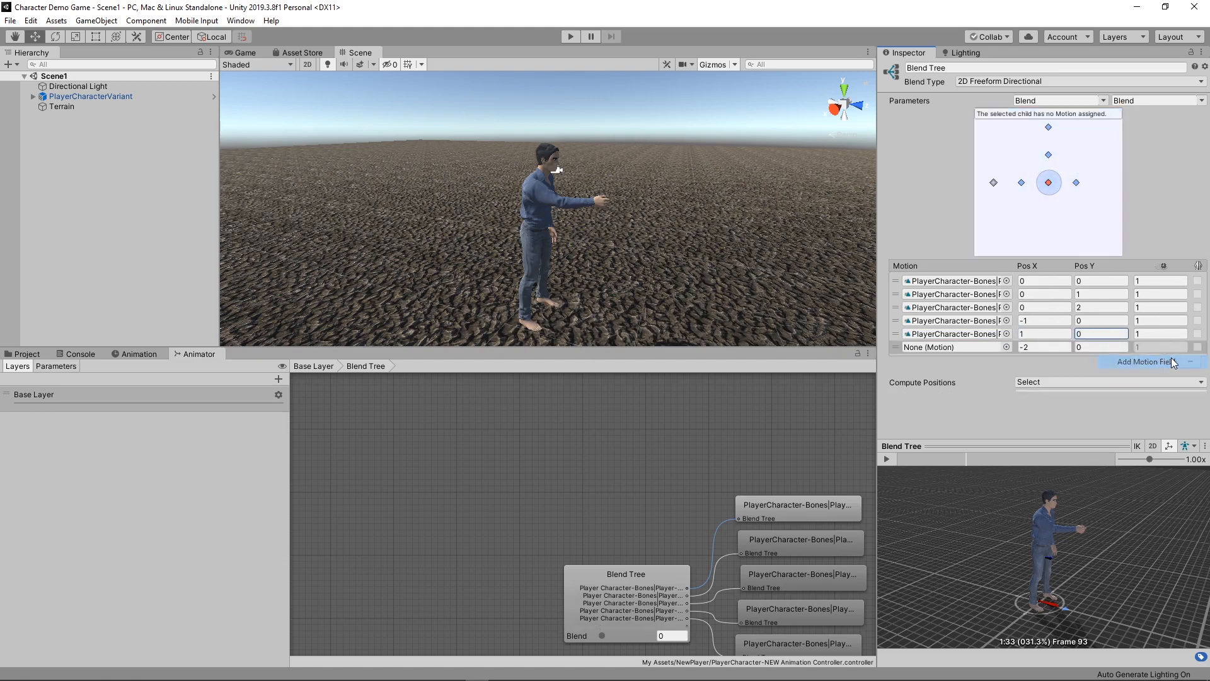
click(1006, 347)
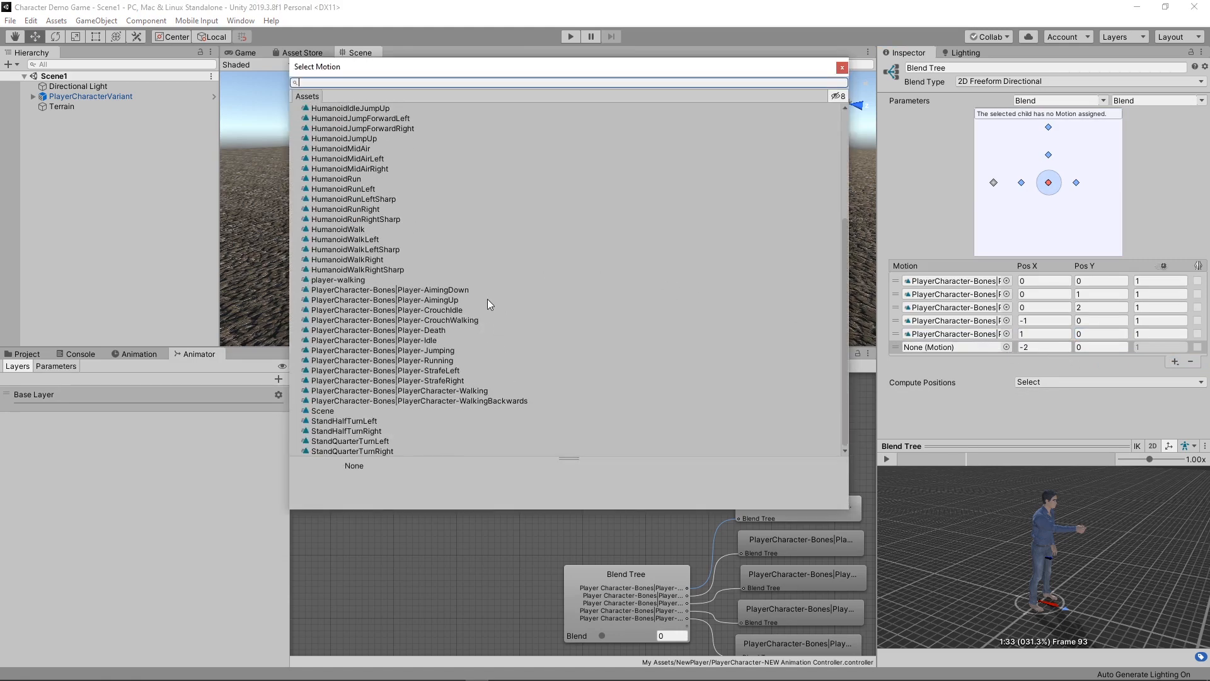
click(479, 392)
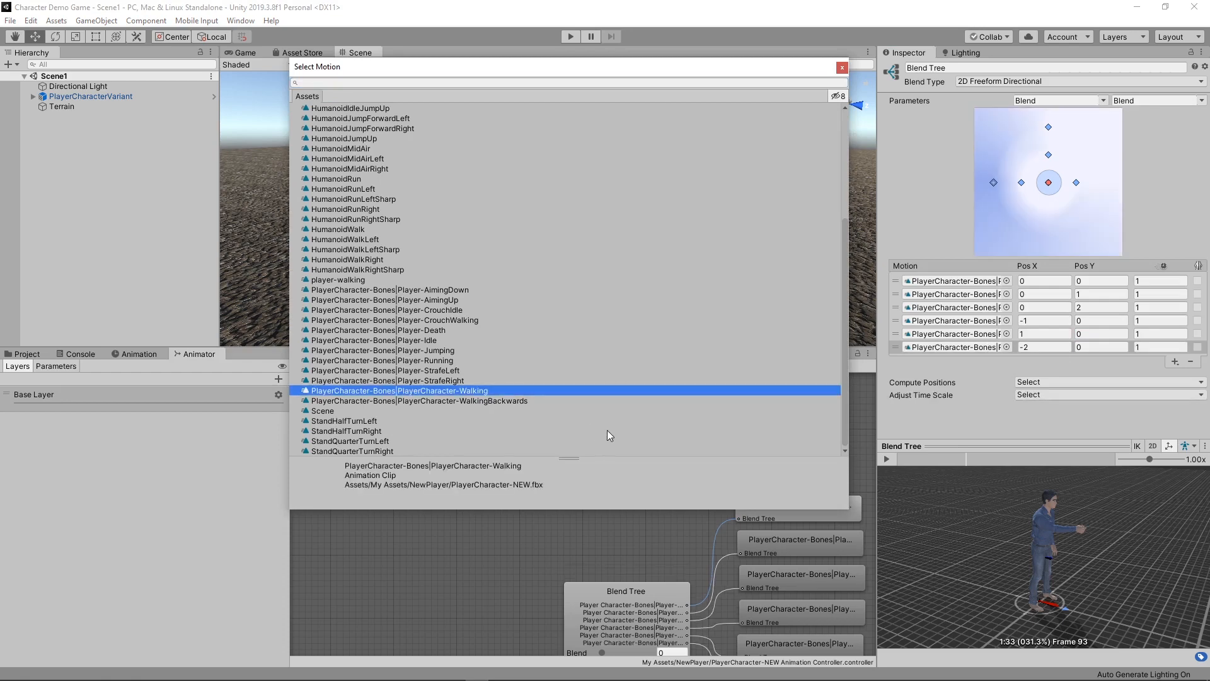
click(553, 401)
double_click(550, 400)
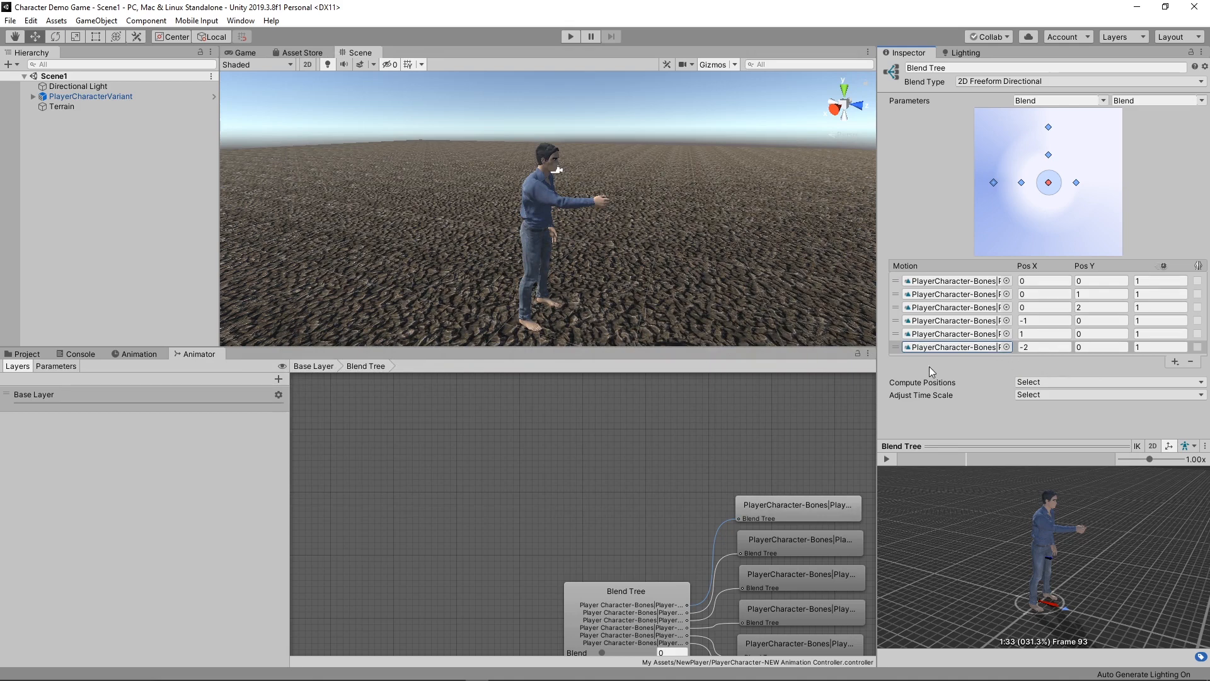
Widen the Inspector and position the walking-backwards motion at Pos X 0, Pos Y -1.
drag(877, 365, 835, 366)
click(990, 348)
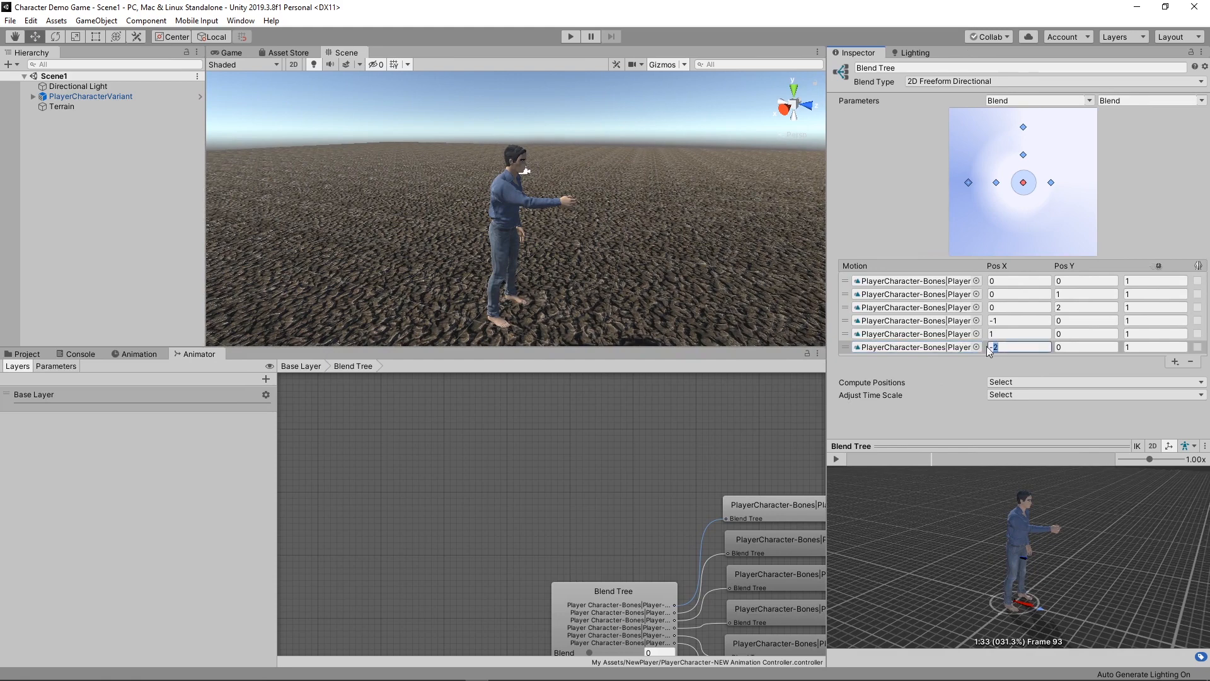
drag(988, 352, 973, 349)
text(0)
key(Tab)
text(-)
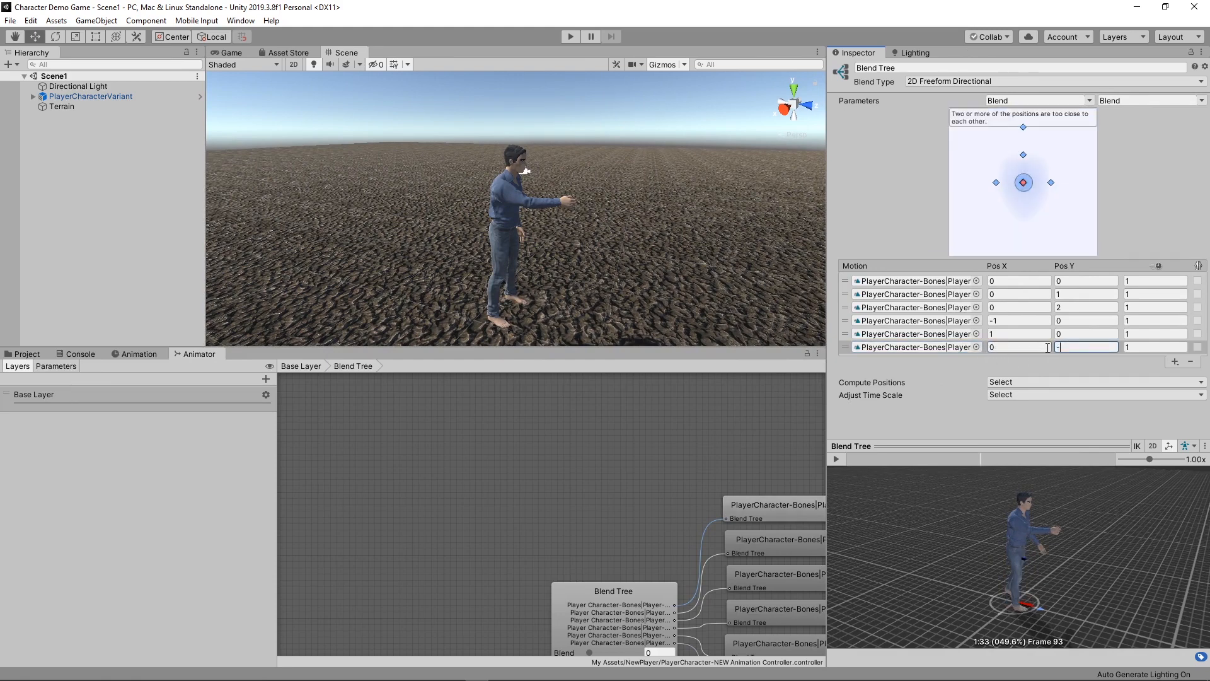
text(1)
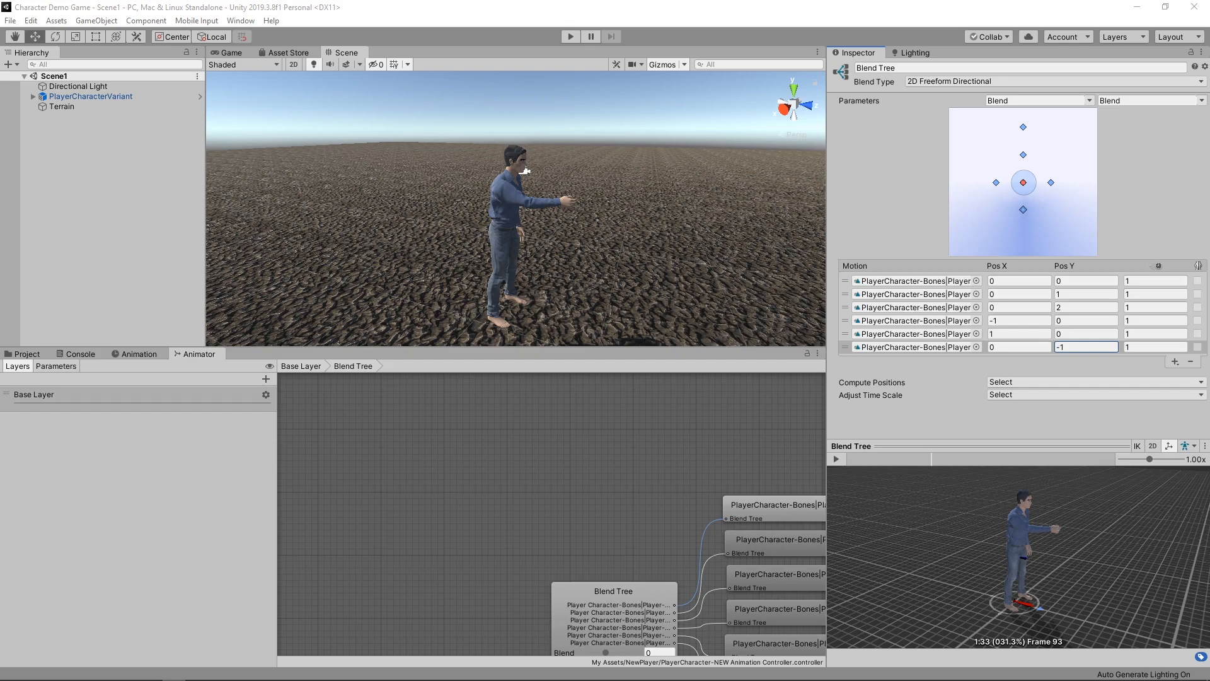
Add a float parameter named PlayerForwardMotion to the Animator Controller.
click(53, 366)
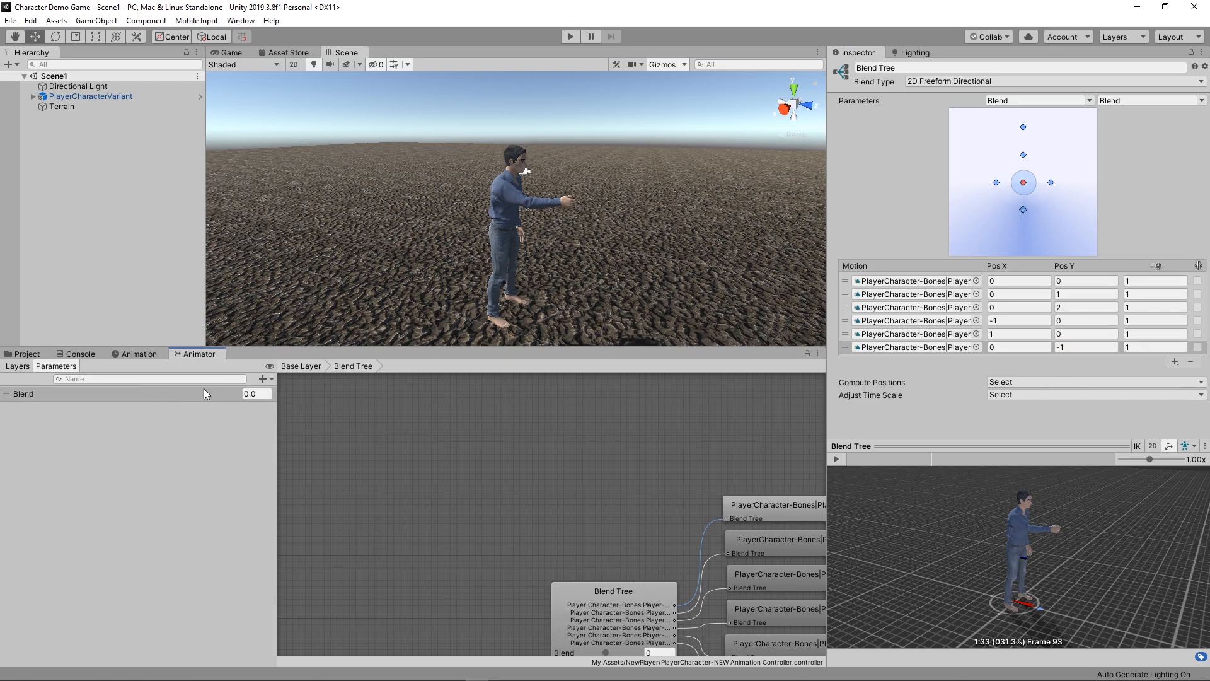
click(263, 378)
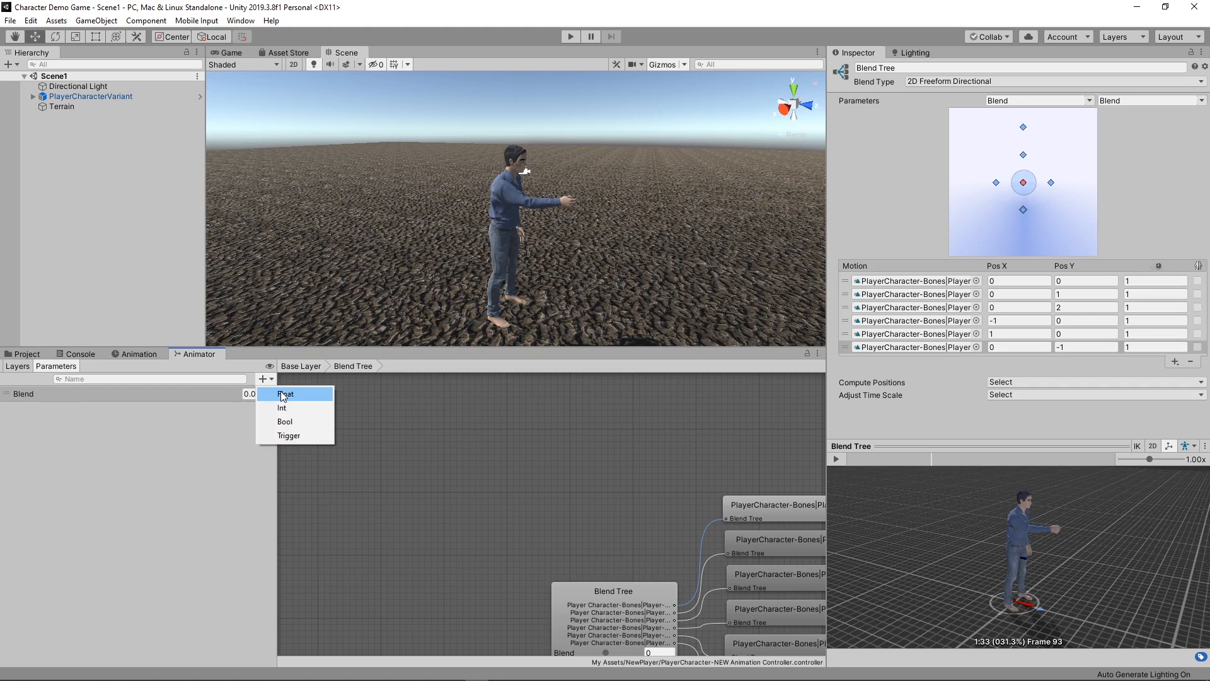
click(281, 393)
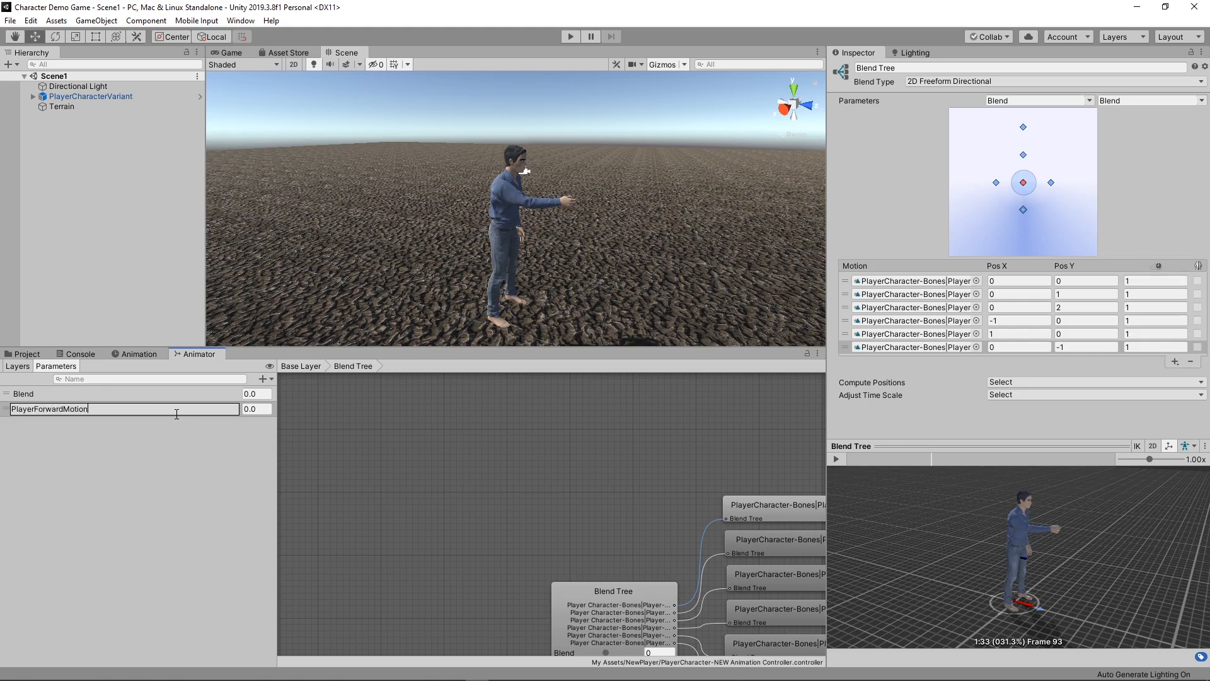
key(Return)
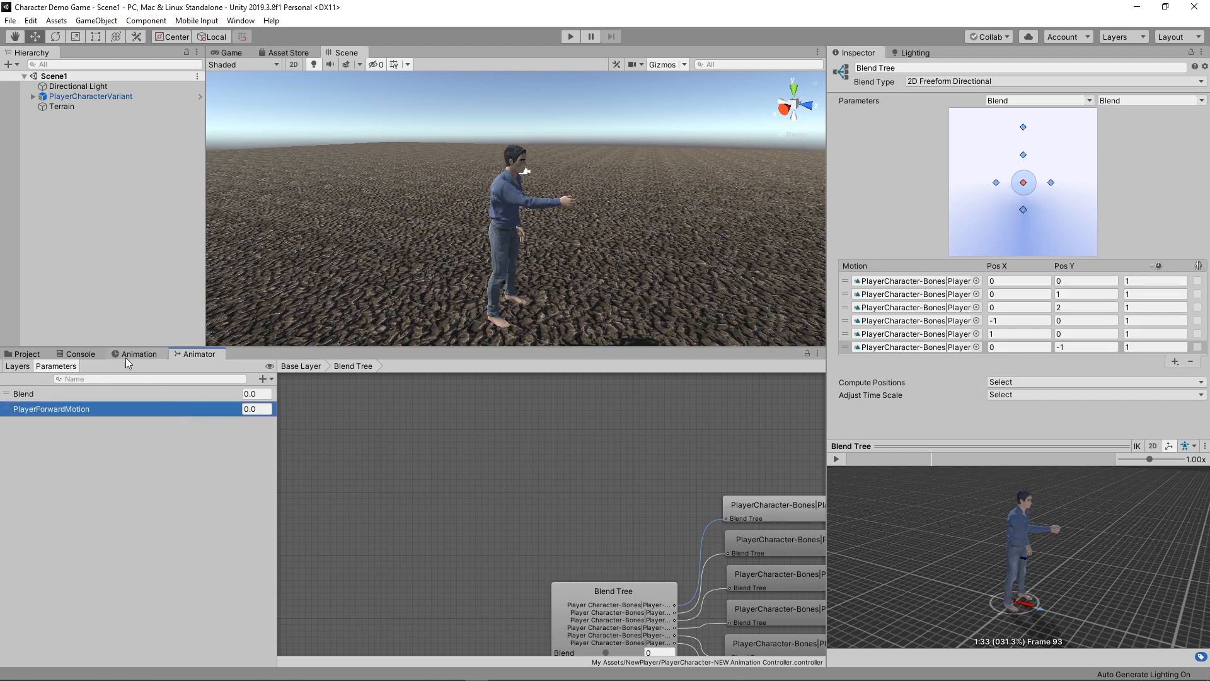
Delete the default Blend parameter from the Animator Controller.
double_click(24, 395)
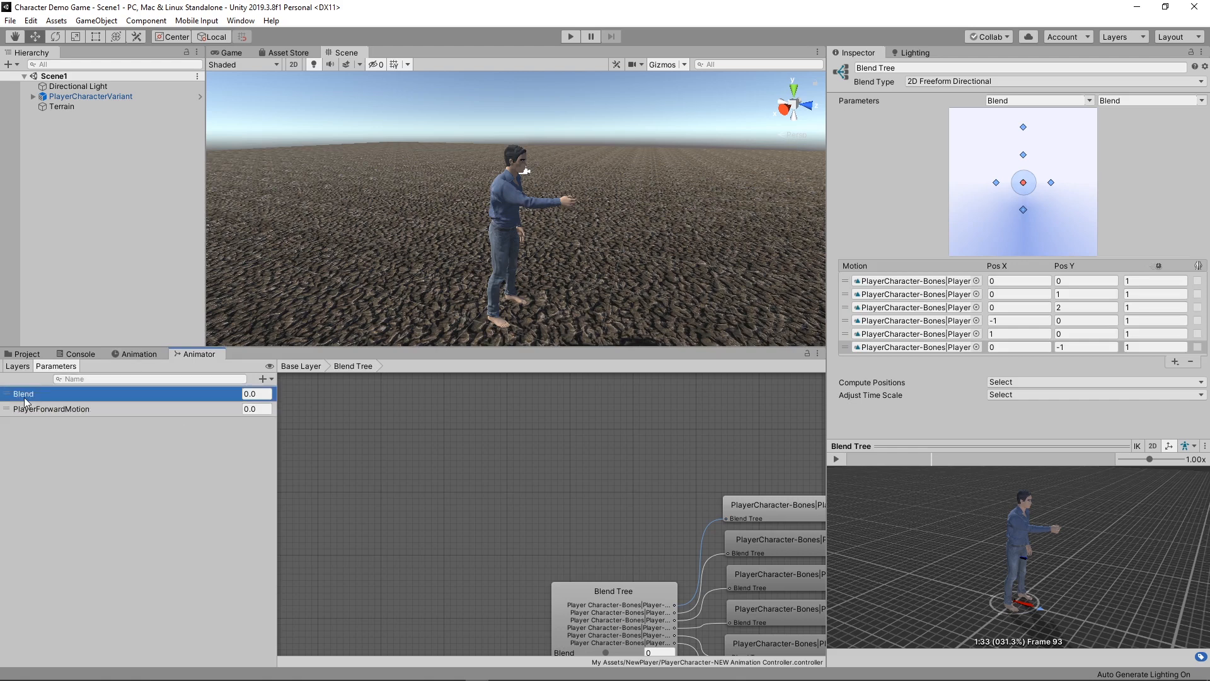
click(70, 450)
click(267, 380)
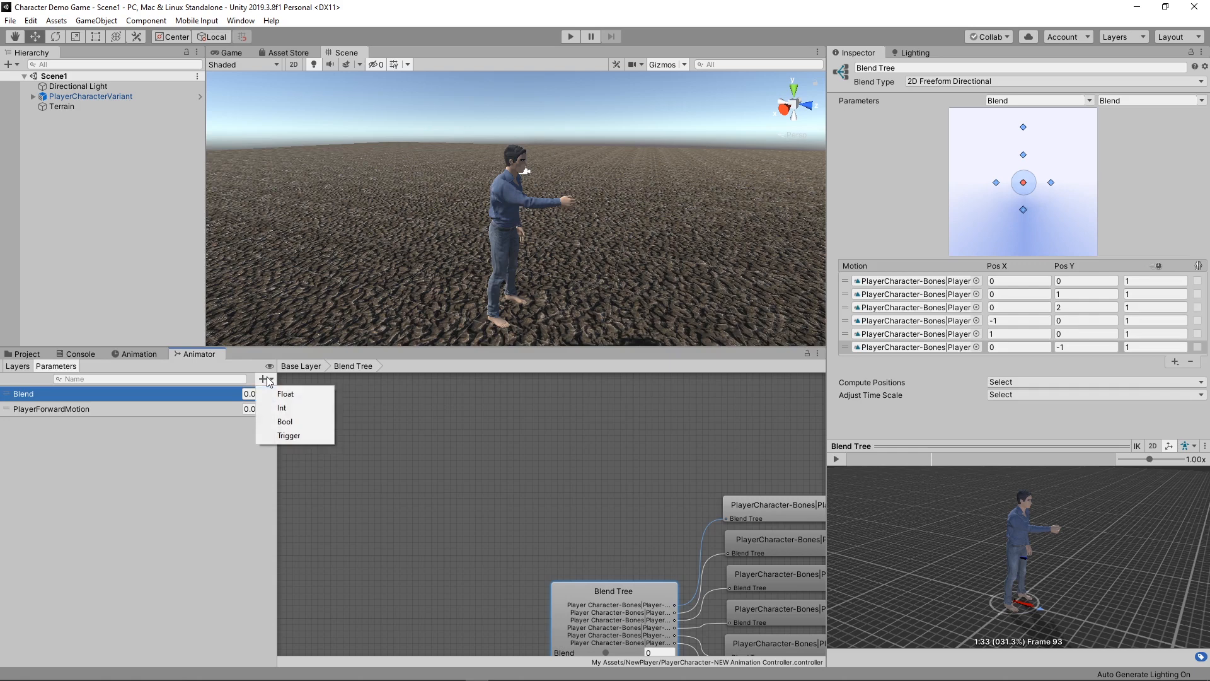
click(101, 495)
double_click(9, 395)
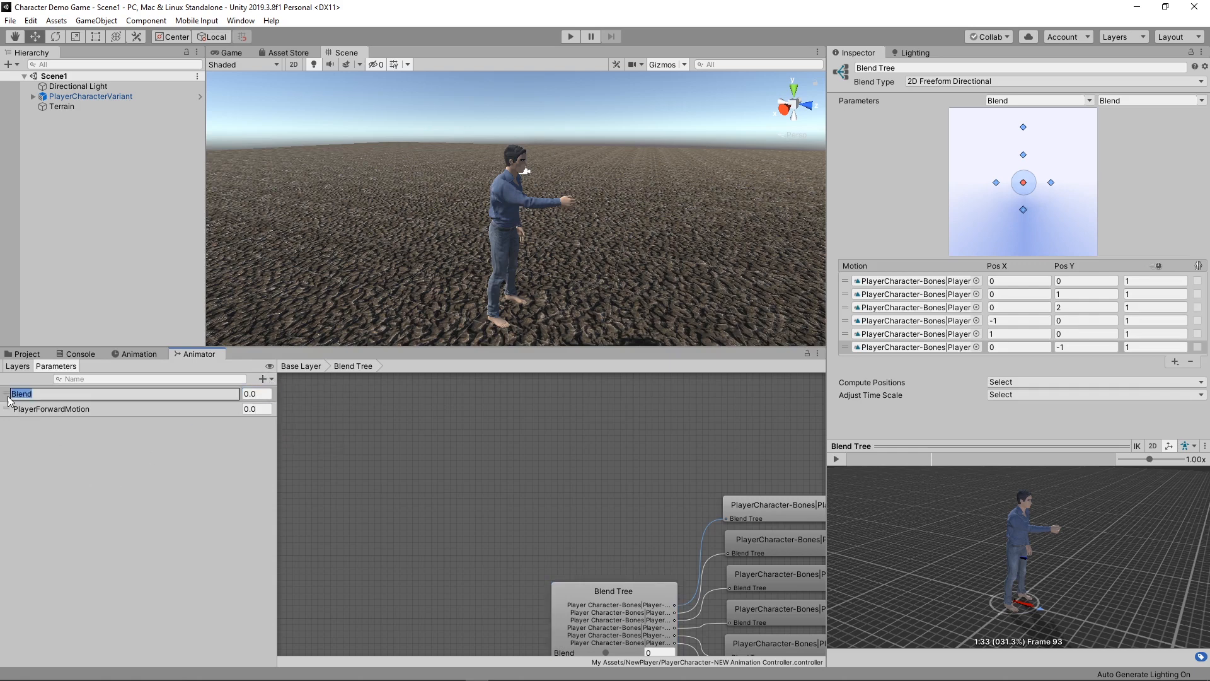
click(9, 397)
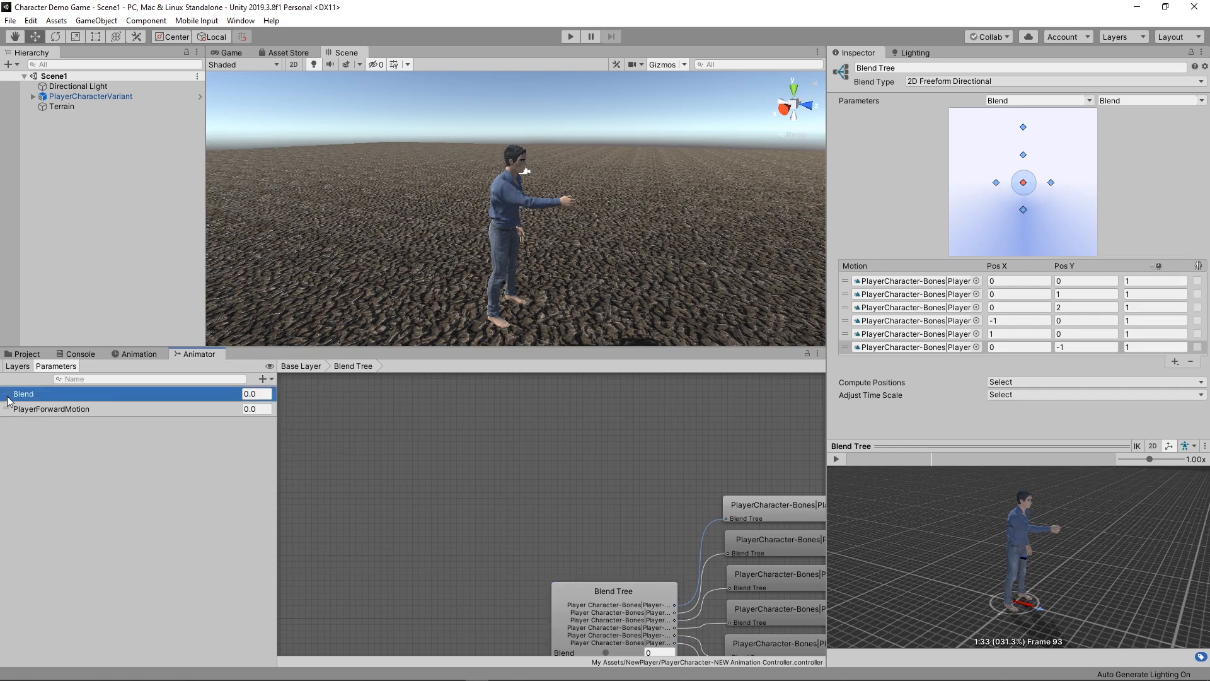
key(Delete)
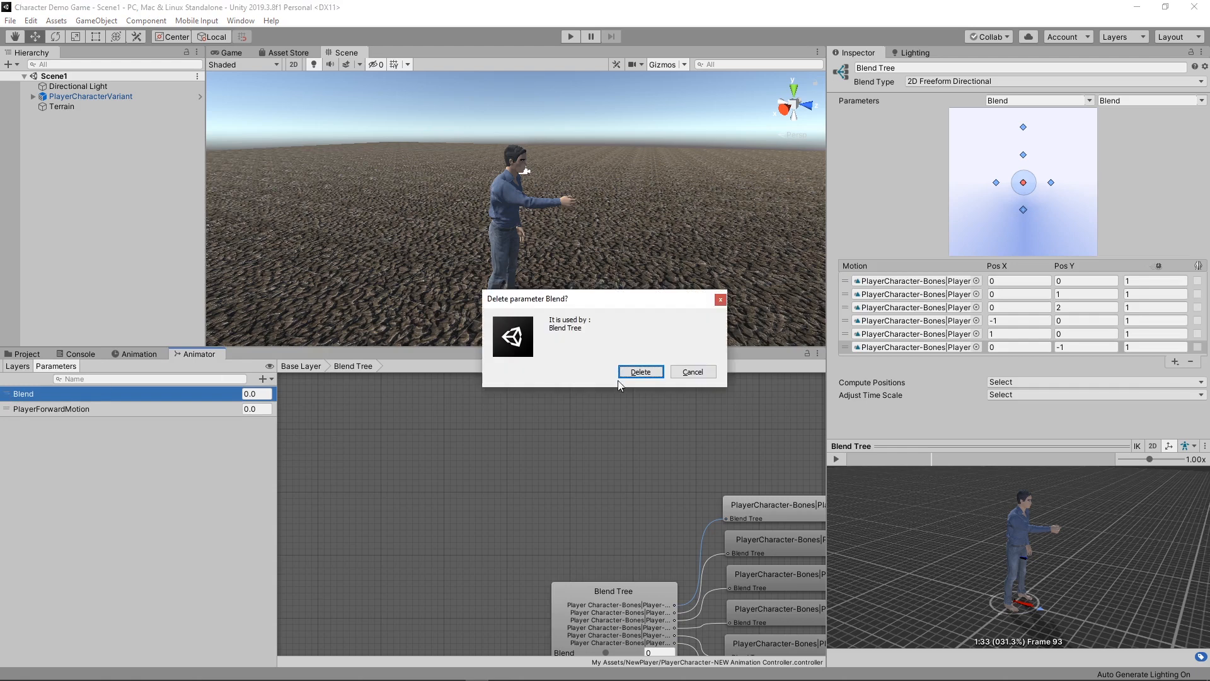
click(640, 372)
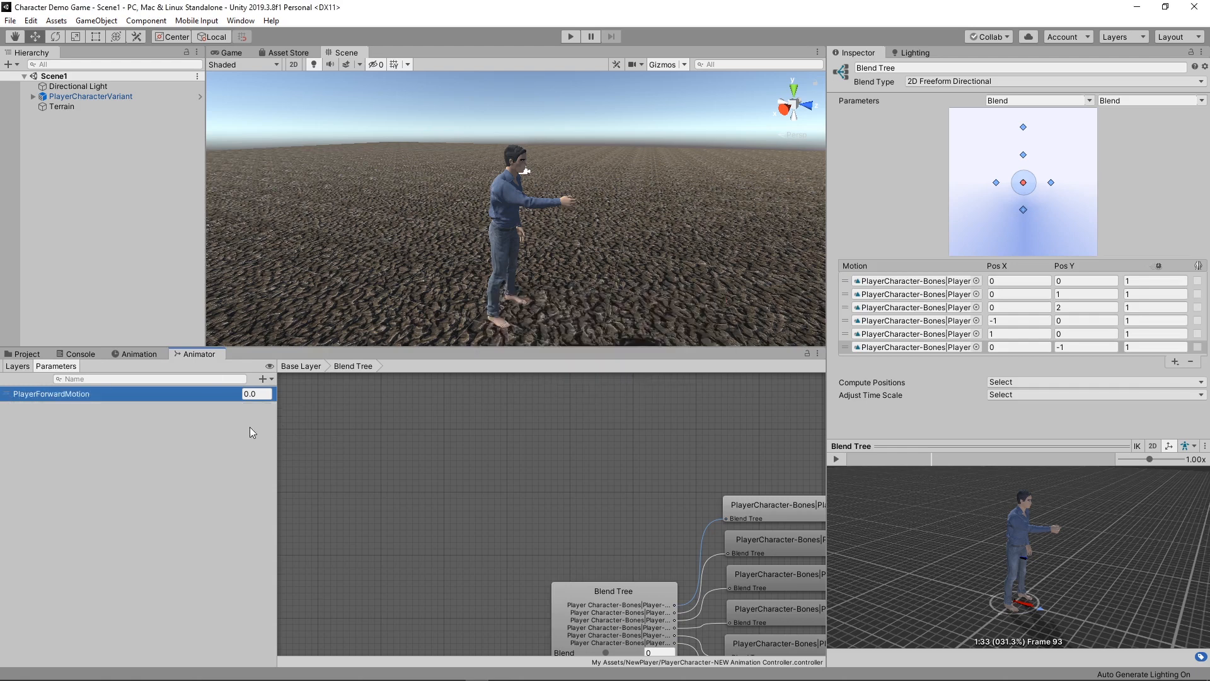
Add a second float parameter named PlayerSideMotion to the Animator Controller.
click(266, 382)
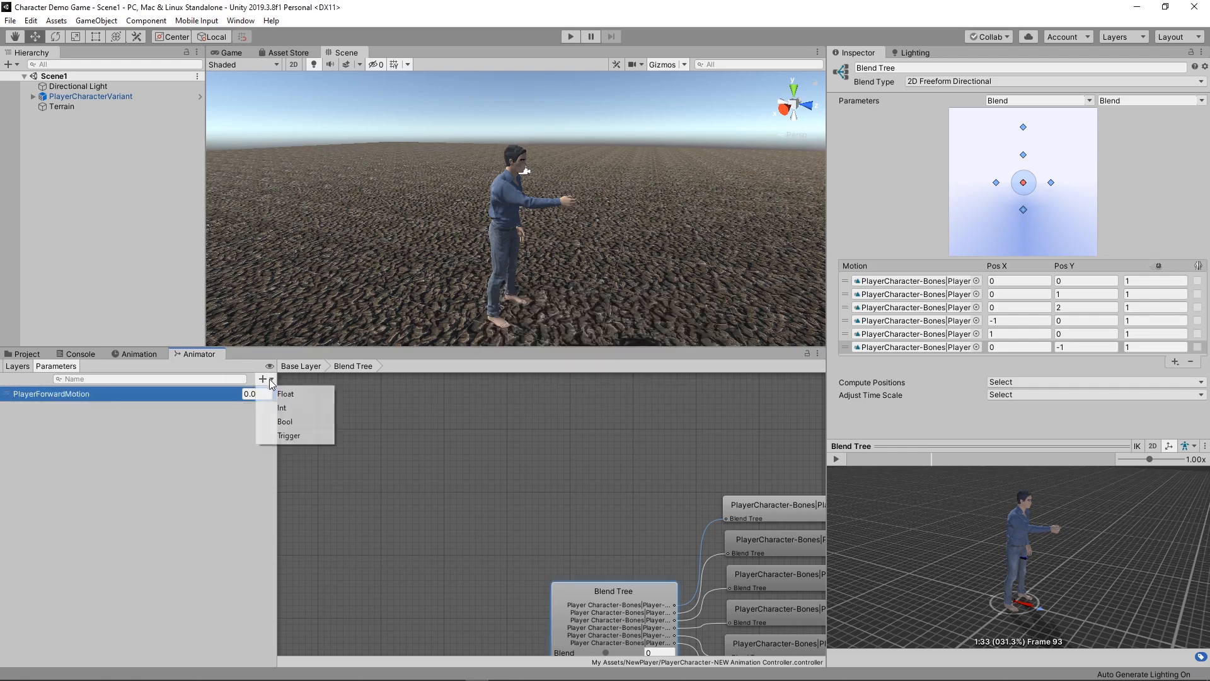
click(273, 394)
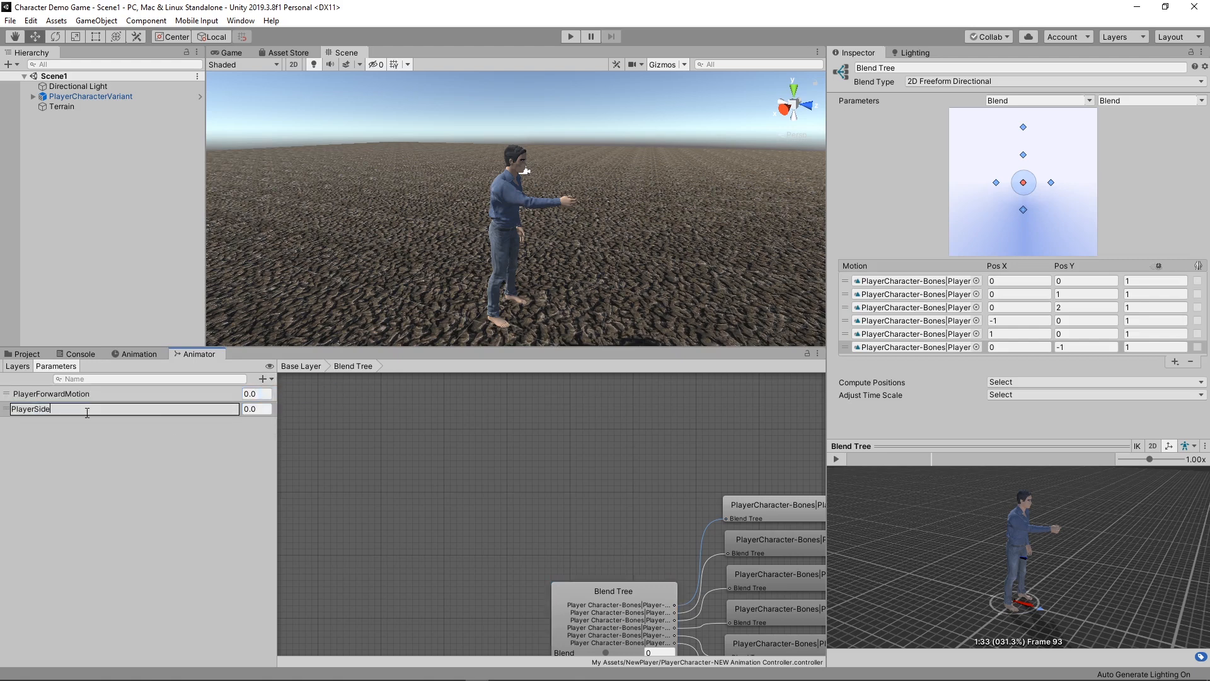
key(Return)
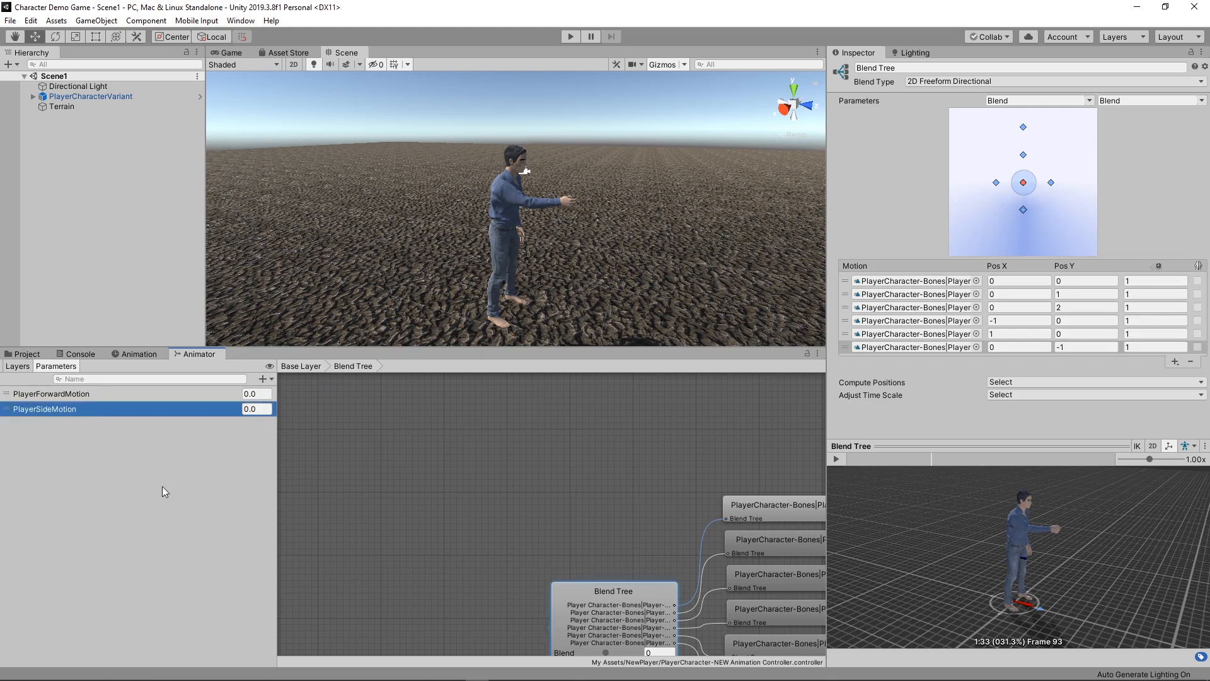
Set the blend tree's first parameter to PlayerSideMotion and its second parameter to PlayerForwardMotion.
click(902, 138)
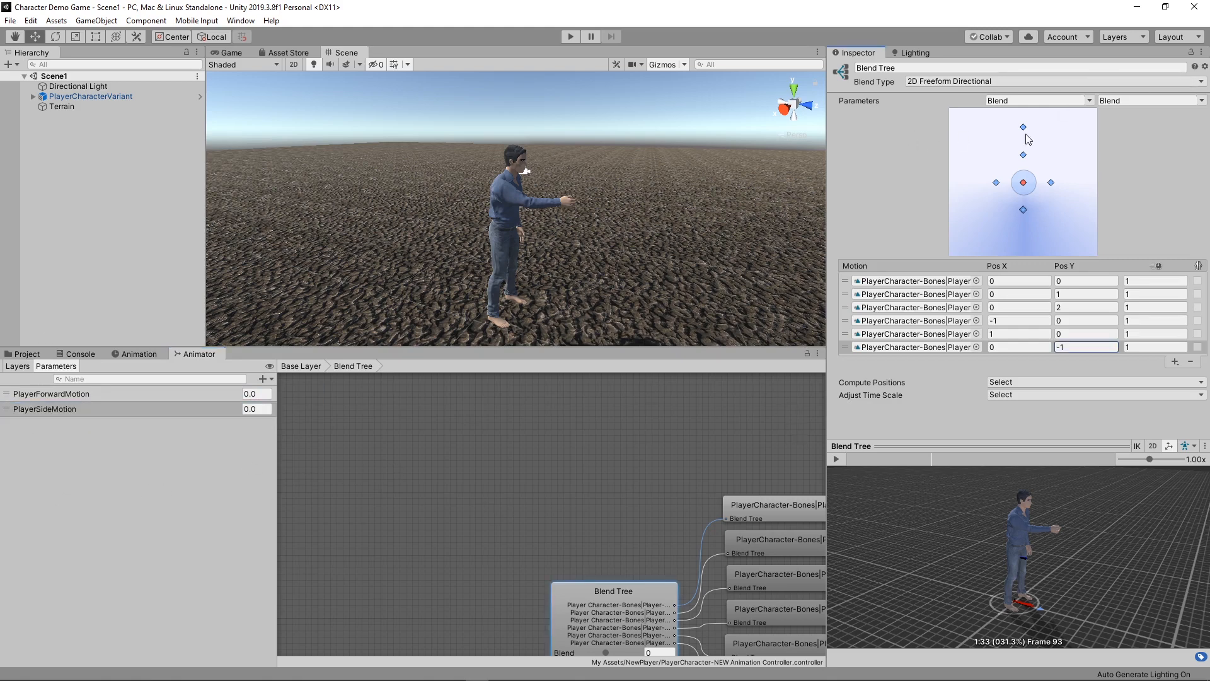
click(1089, 100)
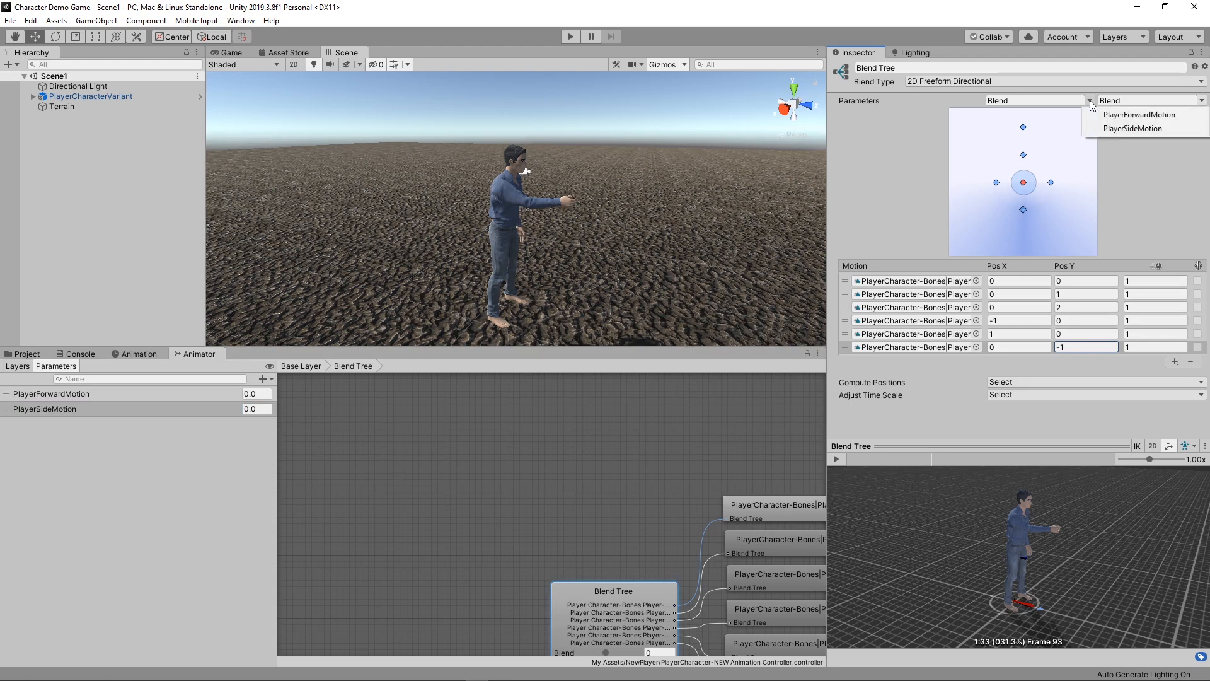
click(1125, 128)
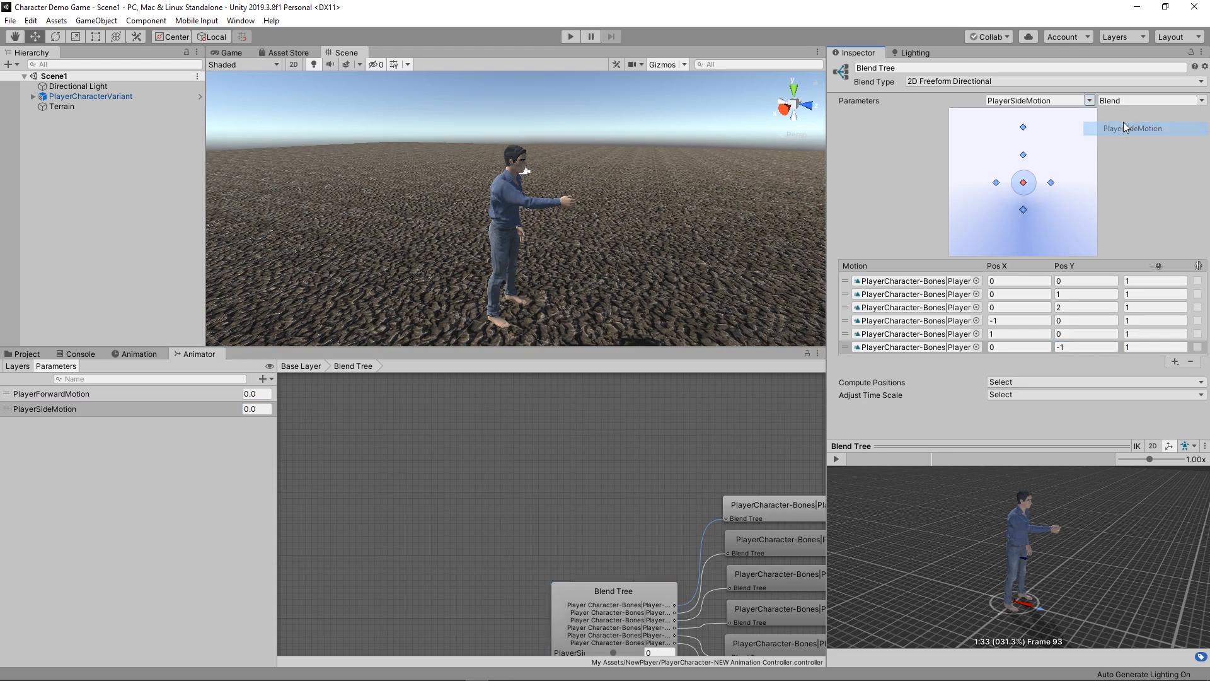
click(1193, 102)
click(1172, 114)
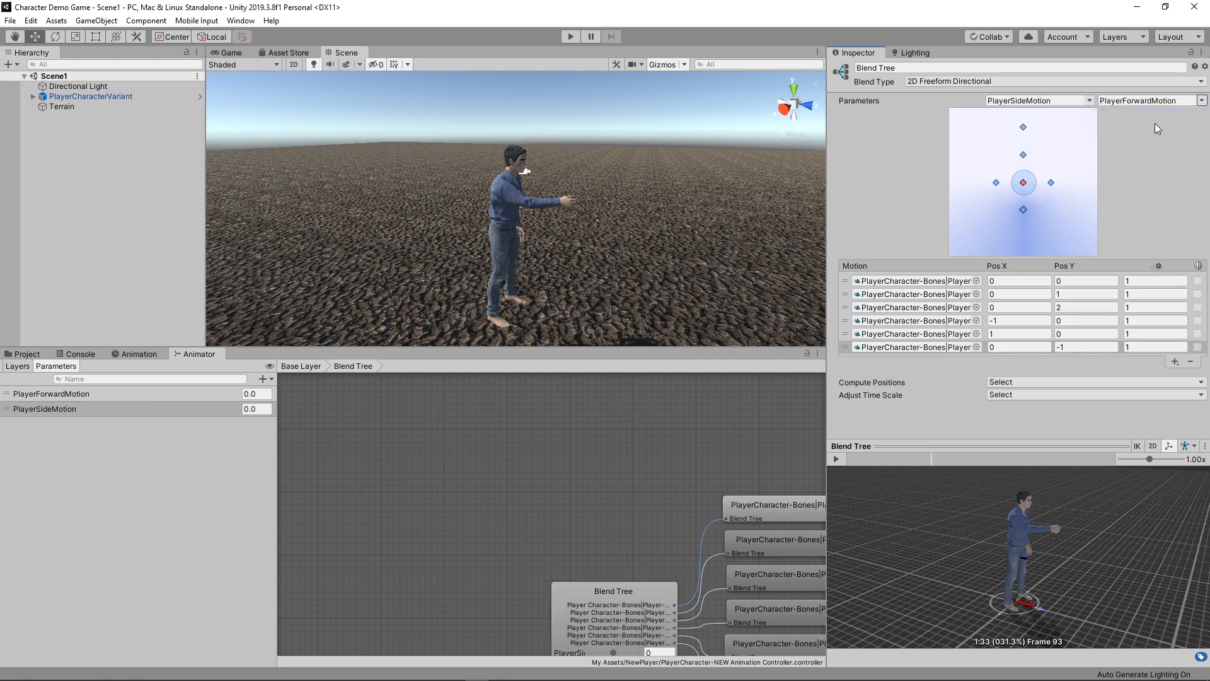
Test the PlayerForwardMotion slider on the Blend Tree node and return it to 0.
middle_drag(638, 535, 546, 431)
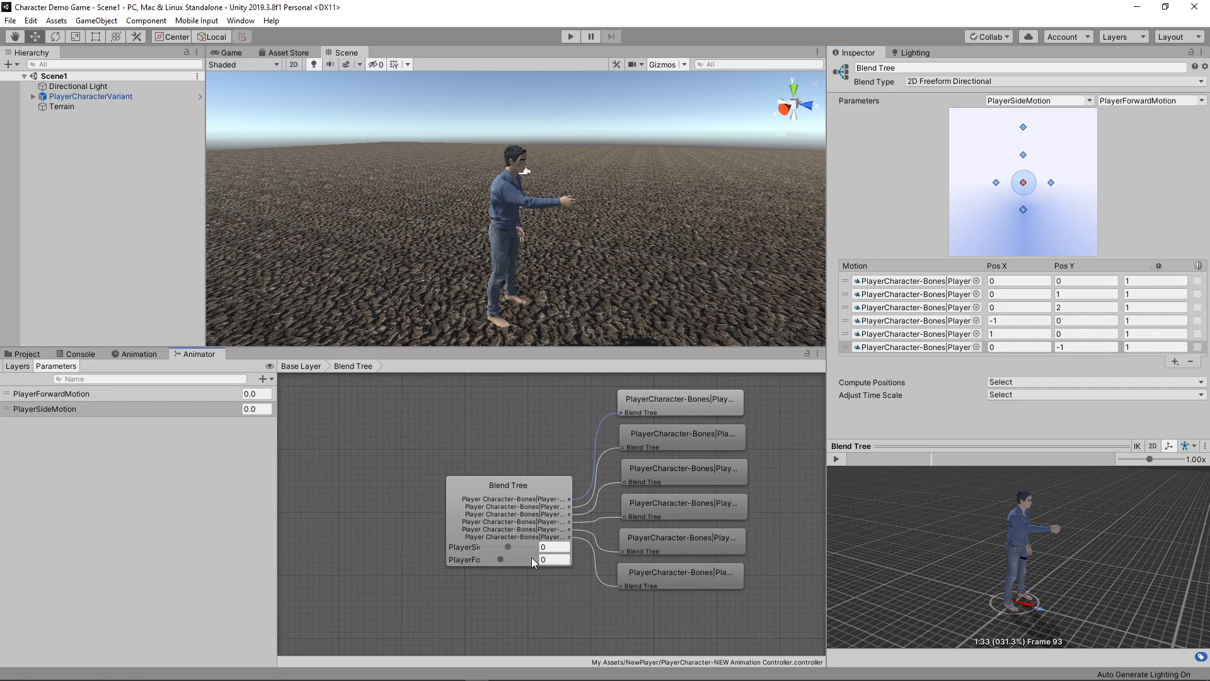
mouse_move(498, 558)
mouse_down()
mouse_move(546, 561)
mouse_move(491, 563)
mouse_up()
scroll(485, 574, up, 5)
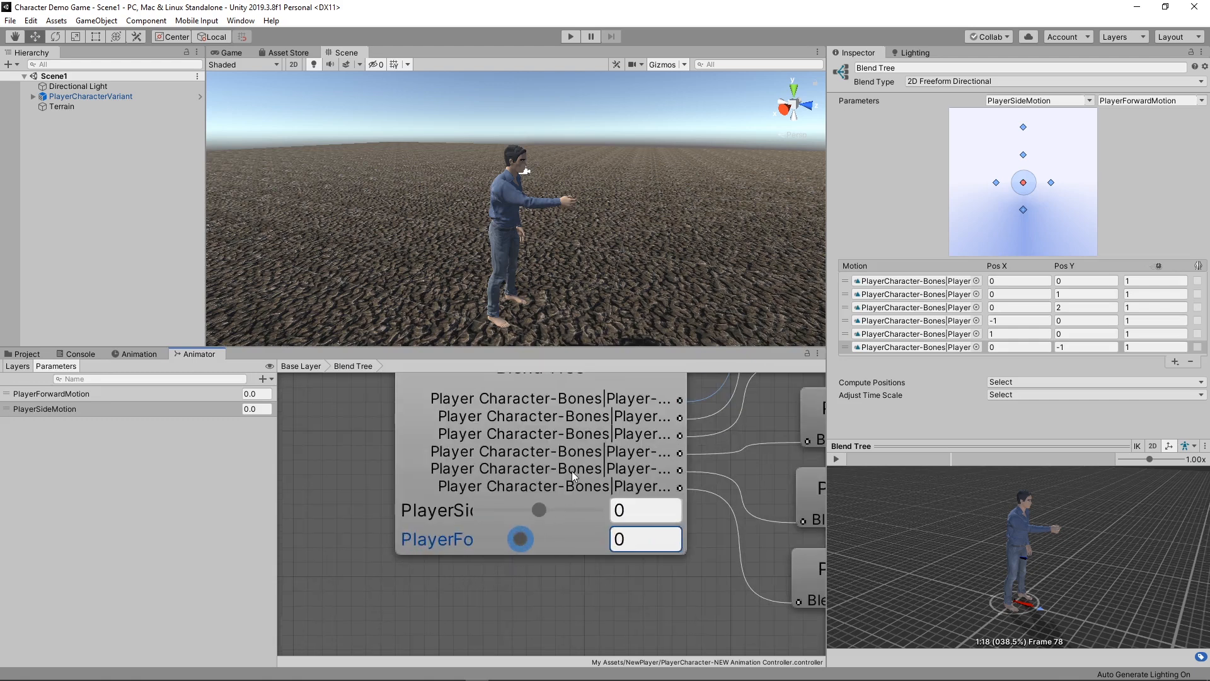
scroll(502, 516, down, 3)
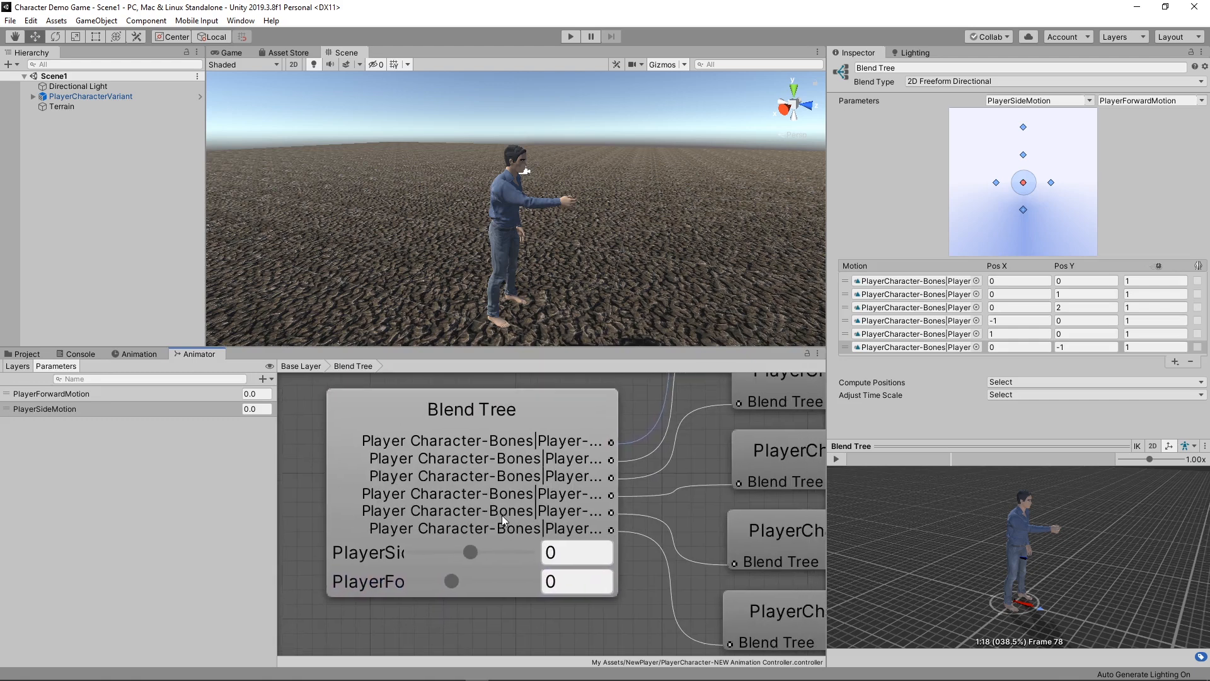
Play the blend tree preview and raise the node's PlayerForwardMotion slider to 2 to check the running motion from the front.
click(836, 459)
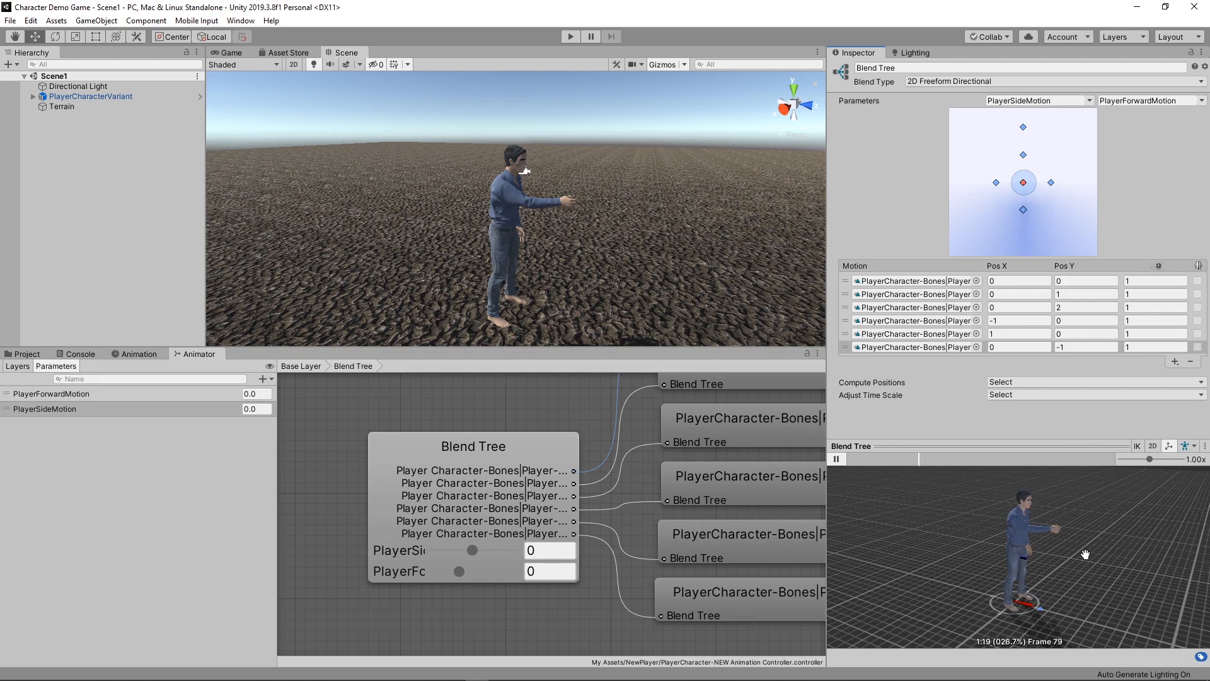
drag(1065, 542, 905, 563)
middle_drag(1043, 535, 1021, 554)
scroll(1020, 554, up, 2)
scroll(1002, 567, up, 2)
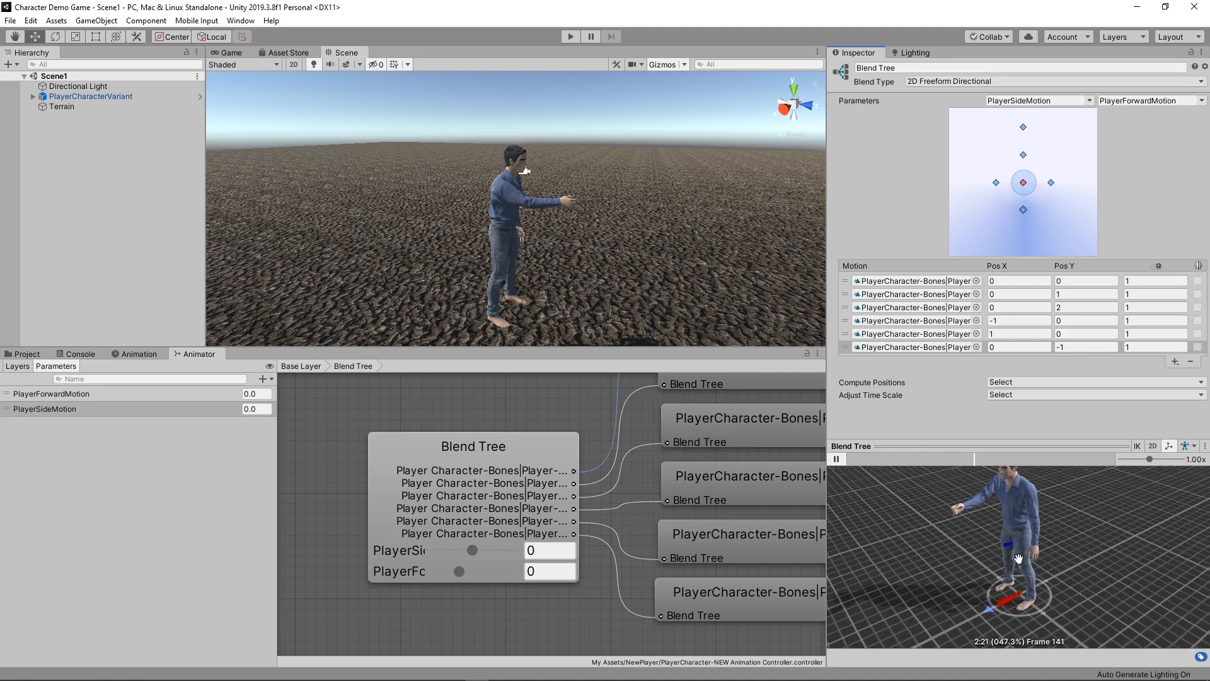
drag(1008, 566, 981, 538)
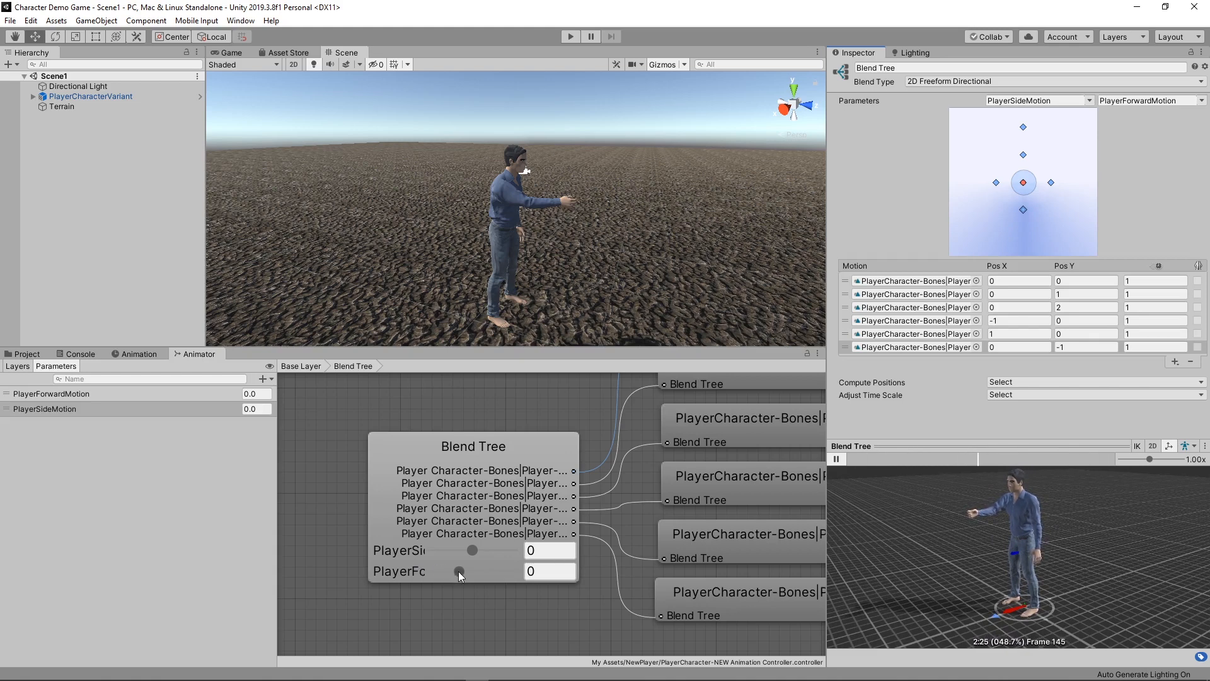
drag(458, 571, 514, 572)
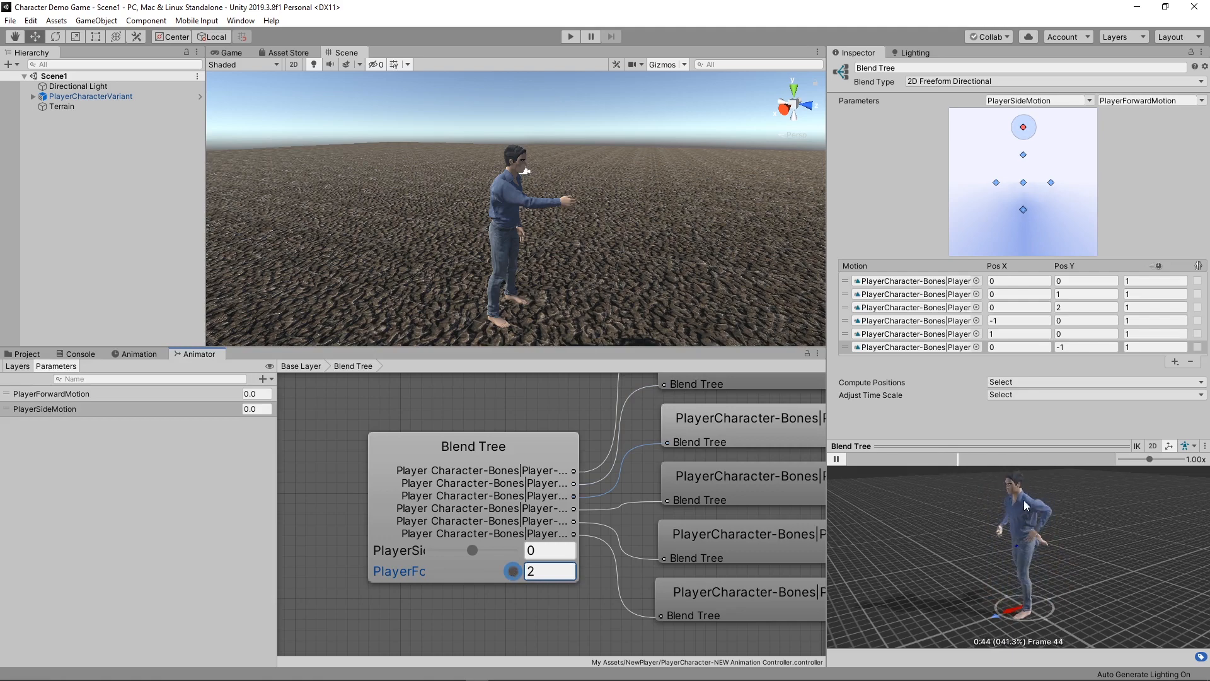
drag(957, 555, 988, 574)
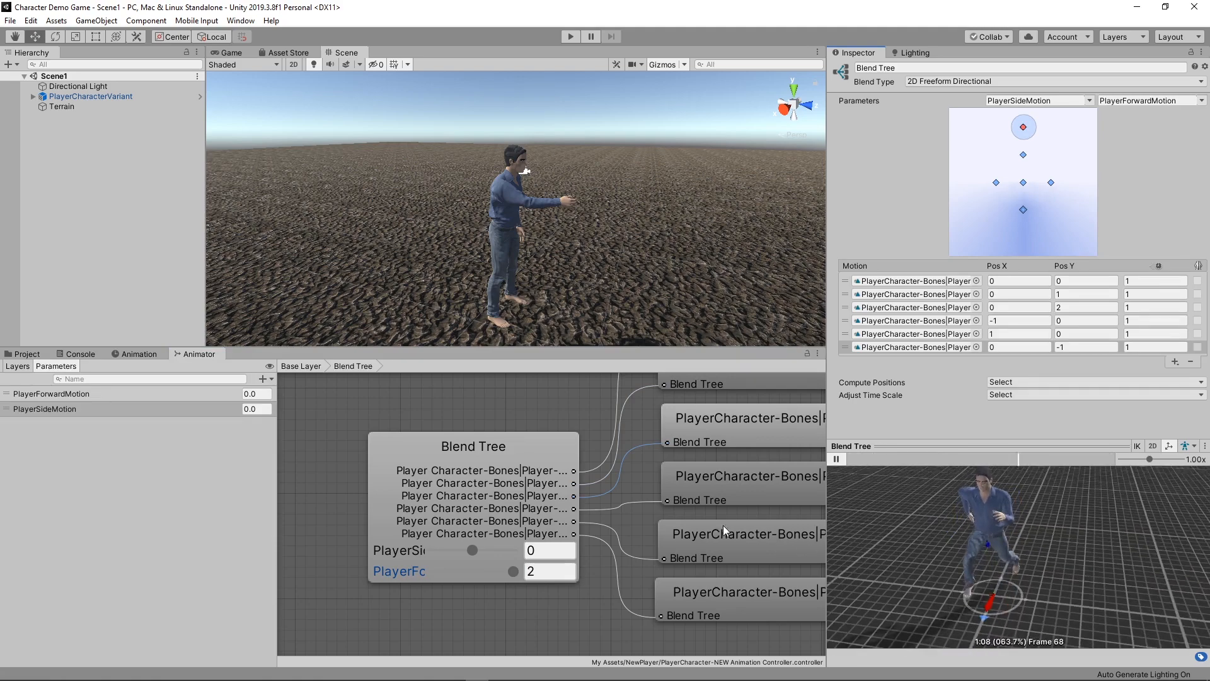
Set the Blend Tree node's PlayerForwardMotion to 1 and check the forward motion from the side in the preview.
click(536, 570)
text(1)
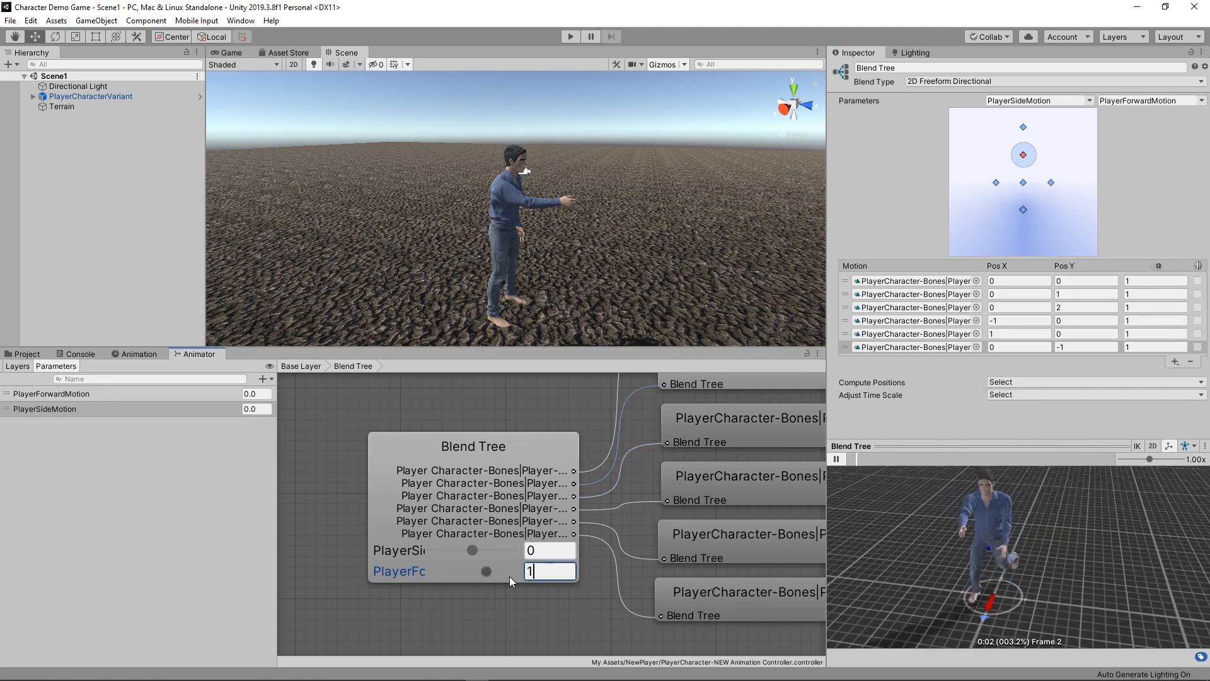
click(978, 558)
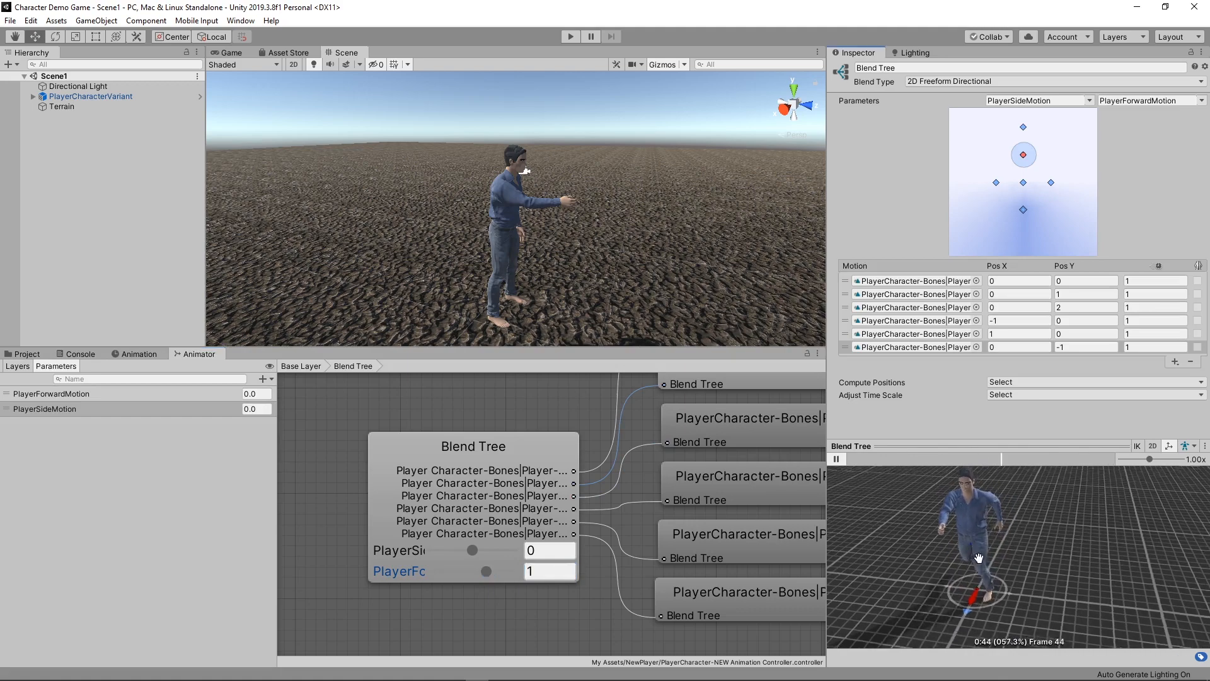
right_drag(978, 558, 1017, 533)
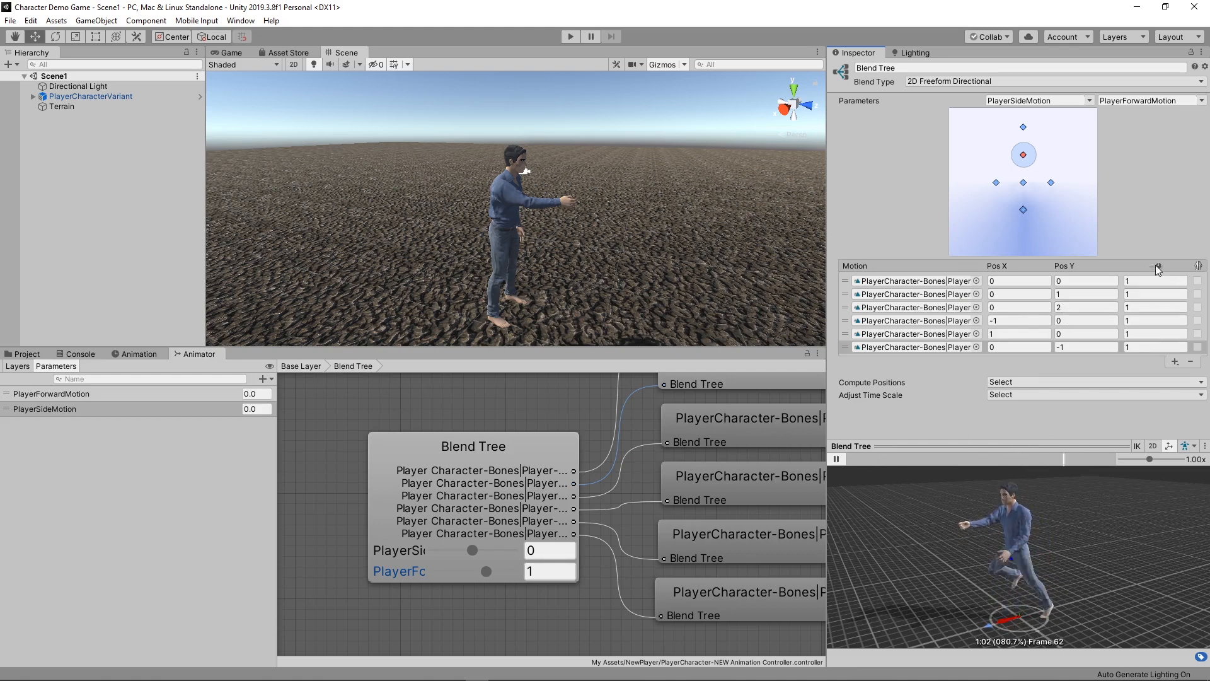
Set the speed of the motion at Pos Y 2 to 2 and preview it with the node's PlayerForwardMotion at 2.
click(1124, 307)
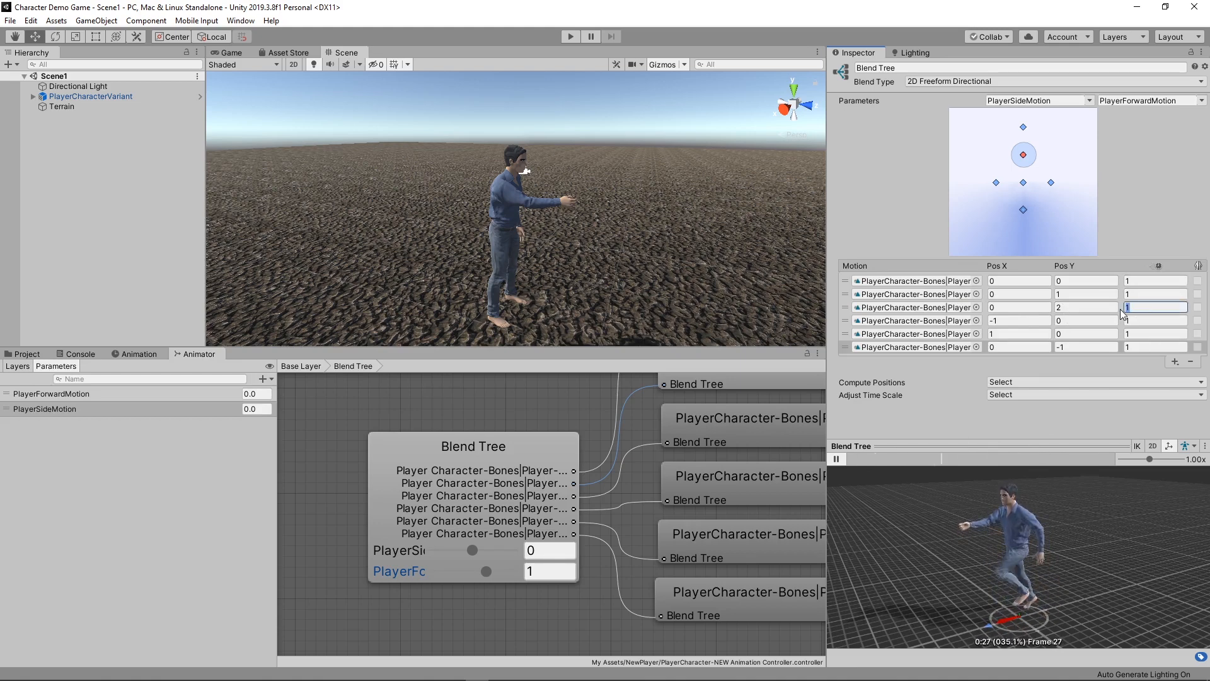
text(2)
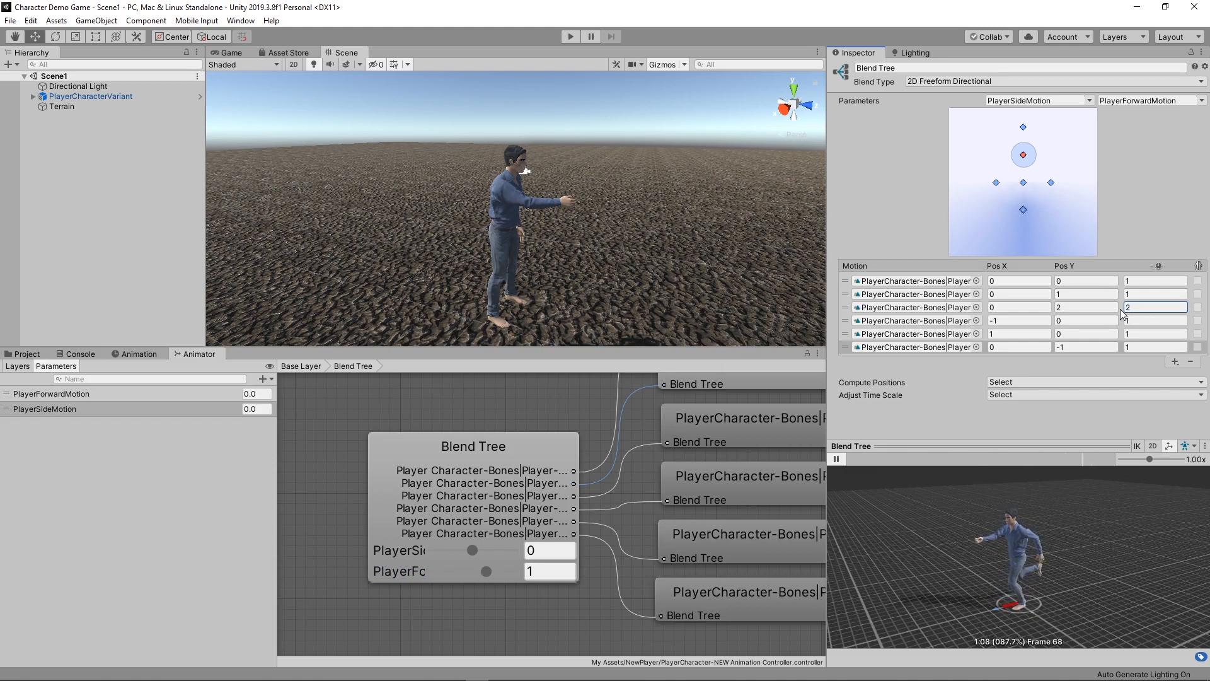
drag(490, 569, 554, 568)
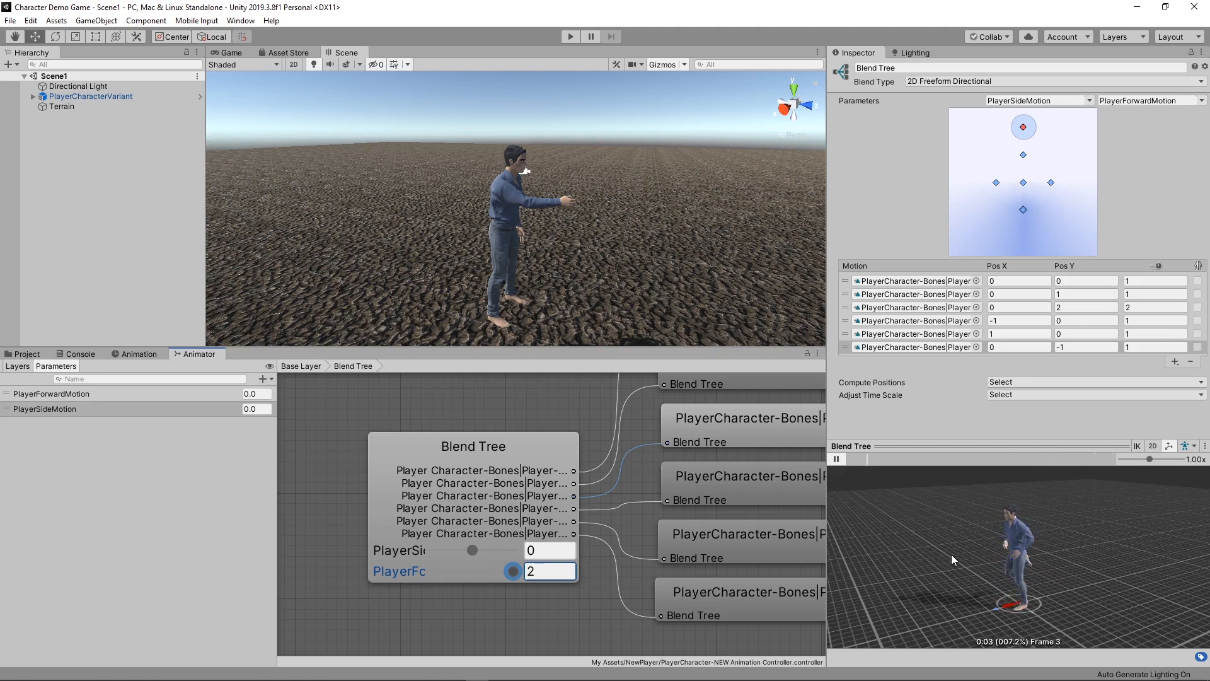
mouse_move(951, 554)
mouse_down()
mouse_move(1139, 528)
mouse_move(921, 529)
mouse_move(956, 569)
mouse_up()
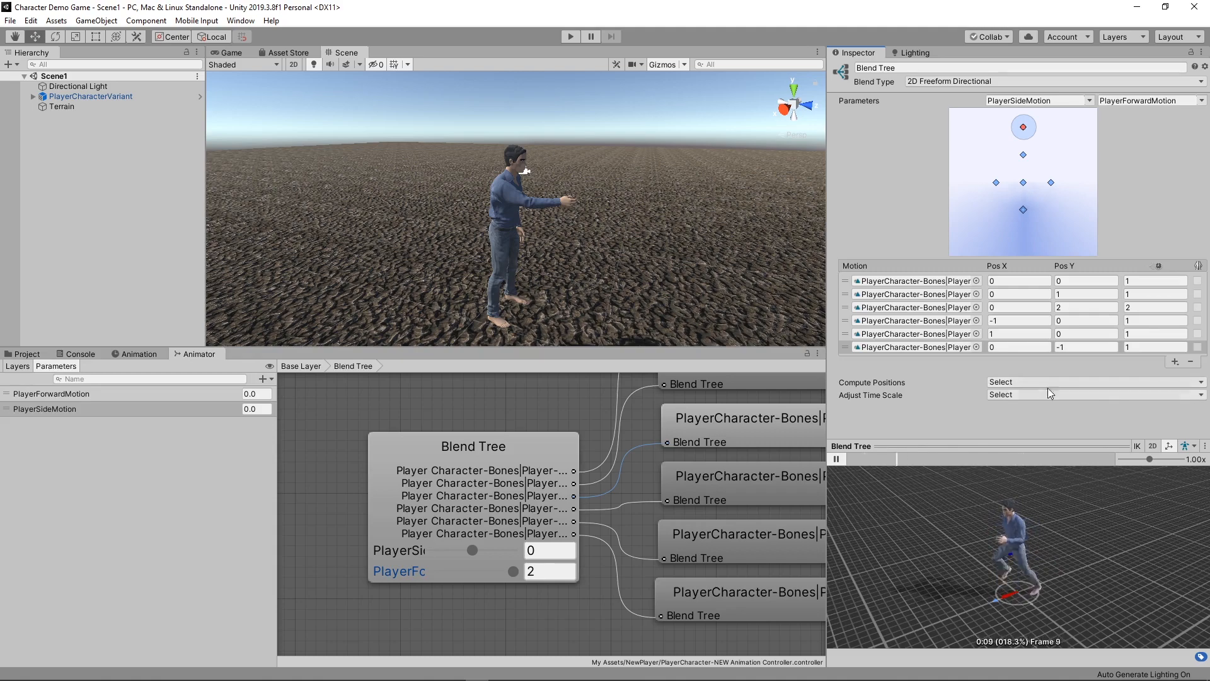
drag(973, 553, 977, 605)
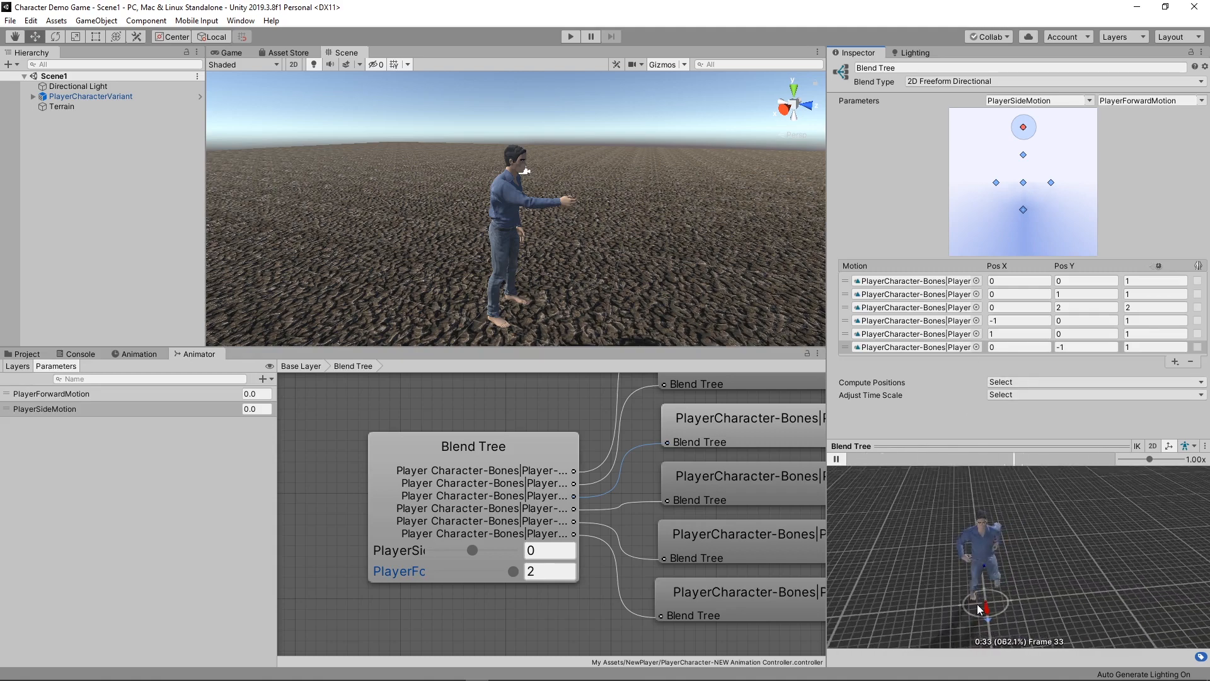
Set the node's PlayerForwardMotion back to 1 and examine the slower forward motion from another angle in the preview.
click(526, 571)
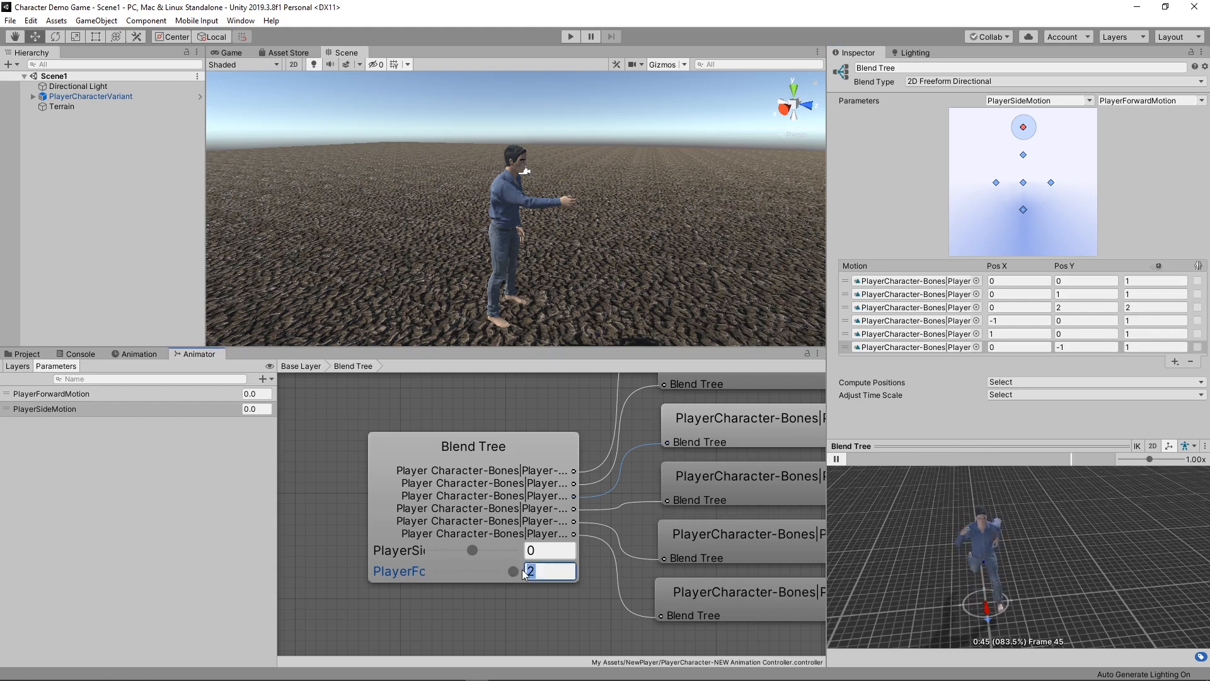
text(1)
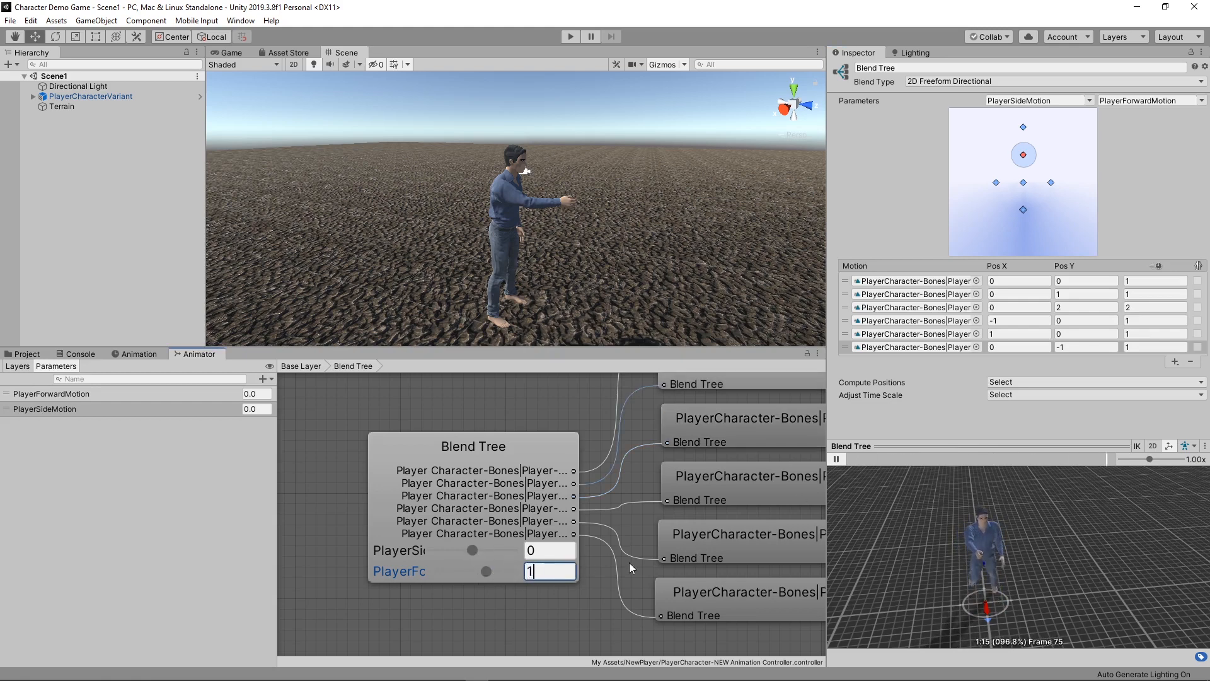
drag(943, 562, 907, 531)
mouse_move(998, 554)
mouse_down()
mouse_move(1014, 570)
mouse_move(998, 558)
mouse_up()
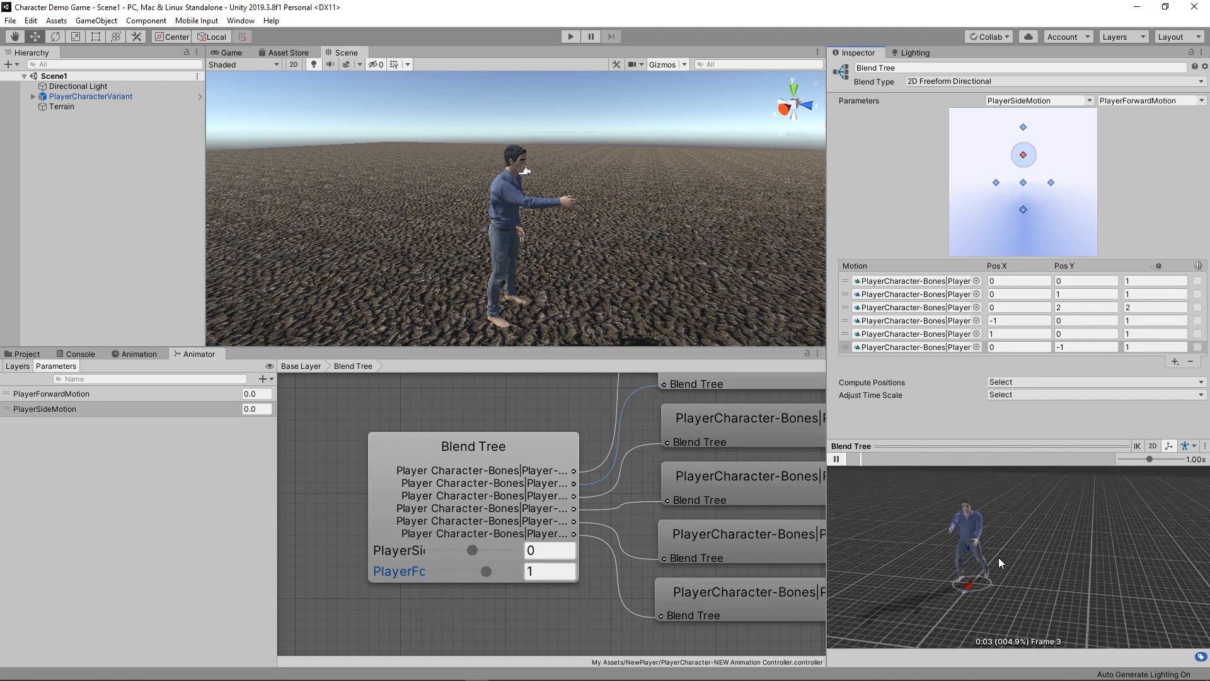
Preview the negative side motion with the node's PlayerSideMotion at -1 and PlayerForwardMotion at 0.
drag(444, 550, 370, 543)
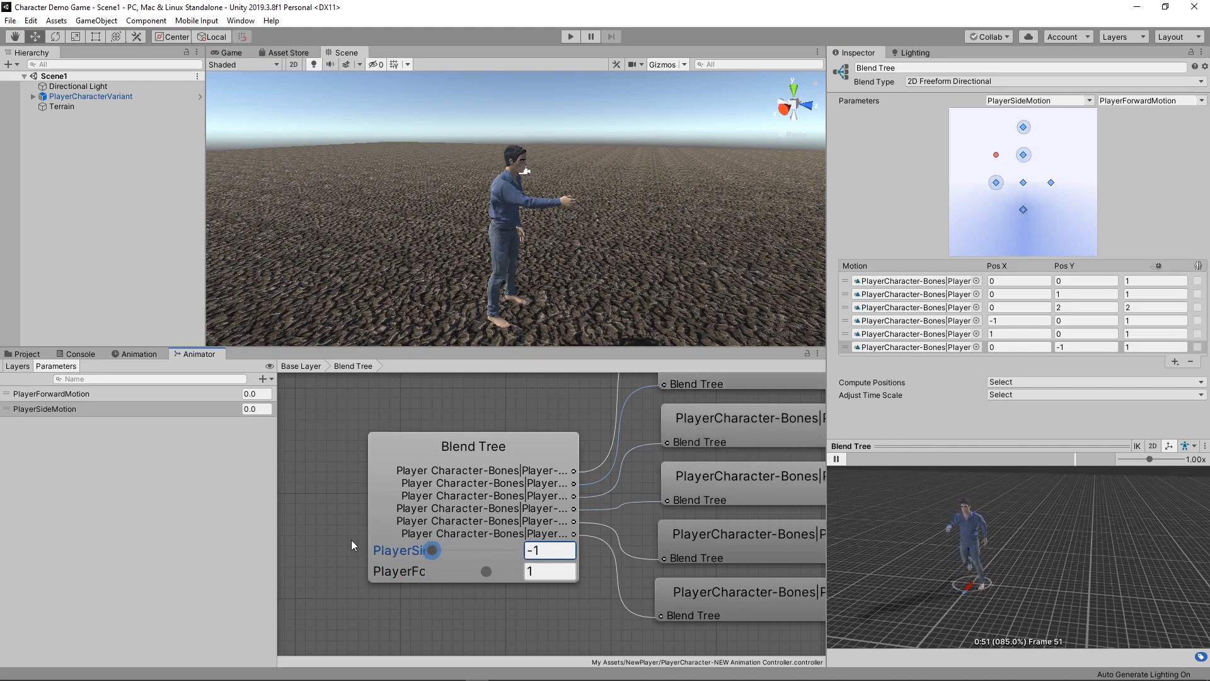
click(541, 571)
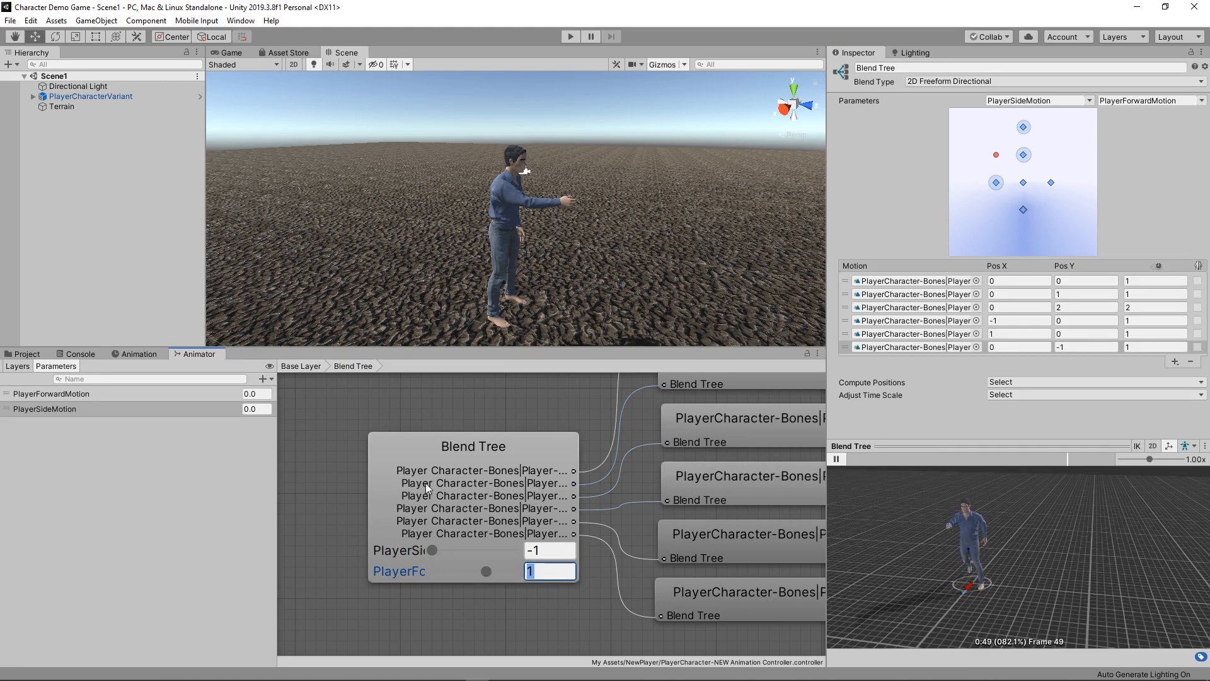
drag(914, 534, 950, 538)
click(528, 571)
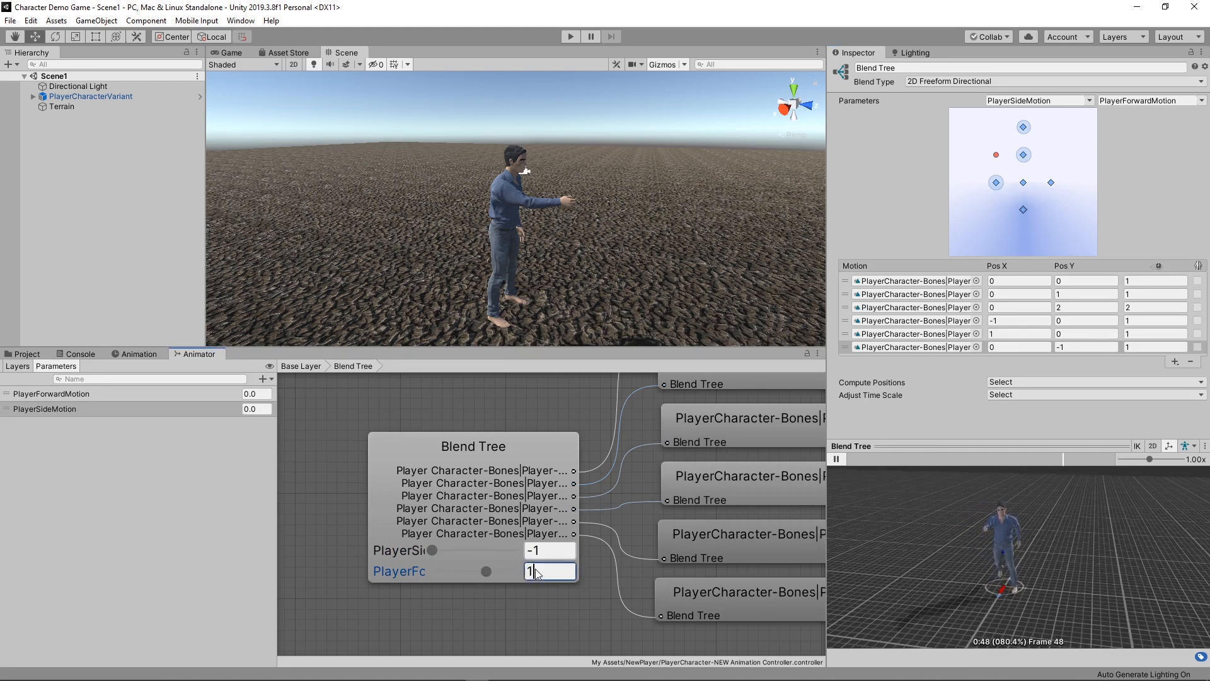
text(0)
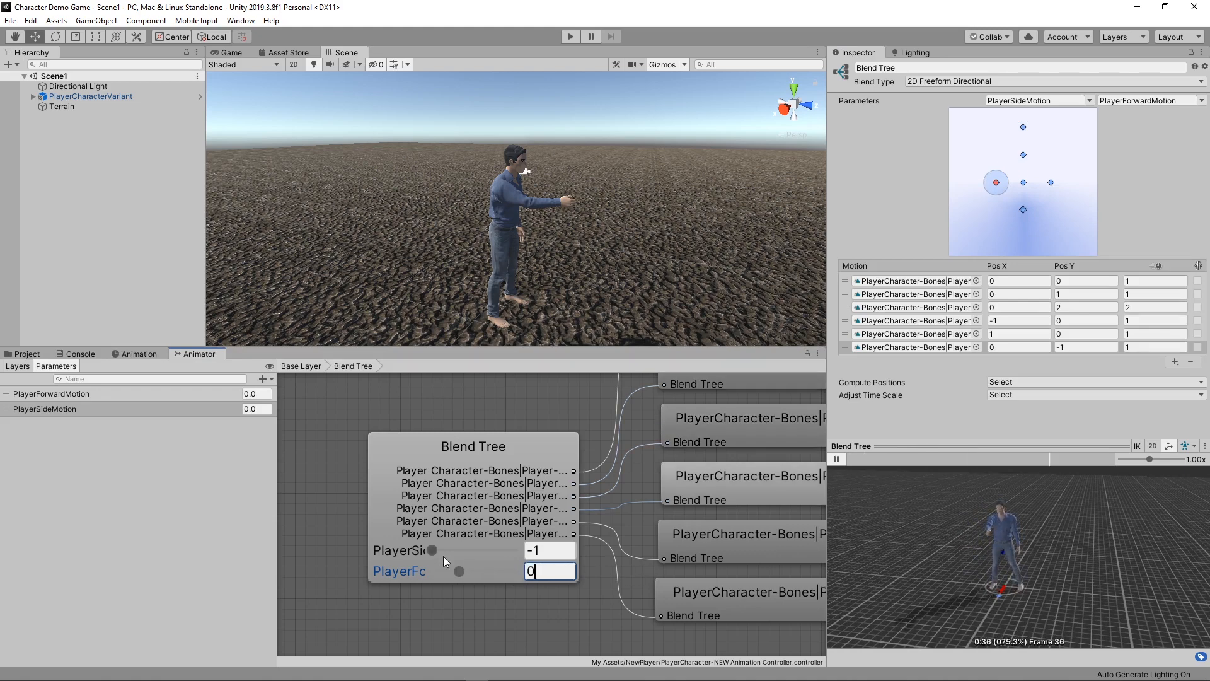
Raise the node's PlayerSideMotion to 1 to preview the opposite side motion, return it to 0 and check the idle pose.
drag(443, 556, 561, 558)
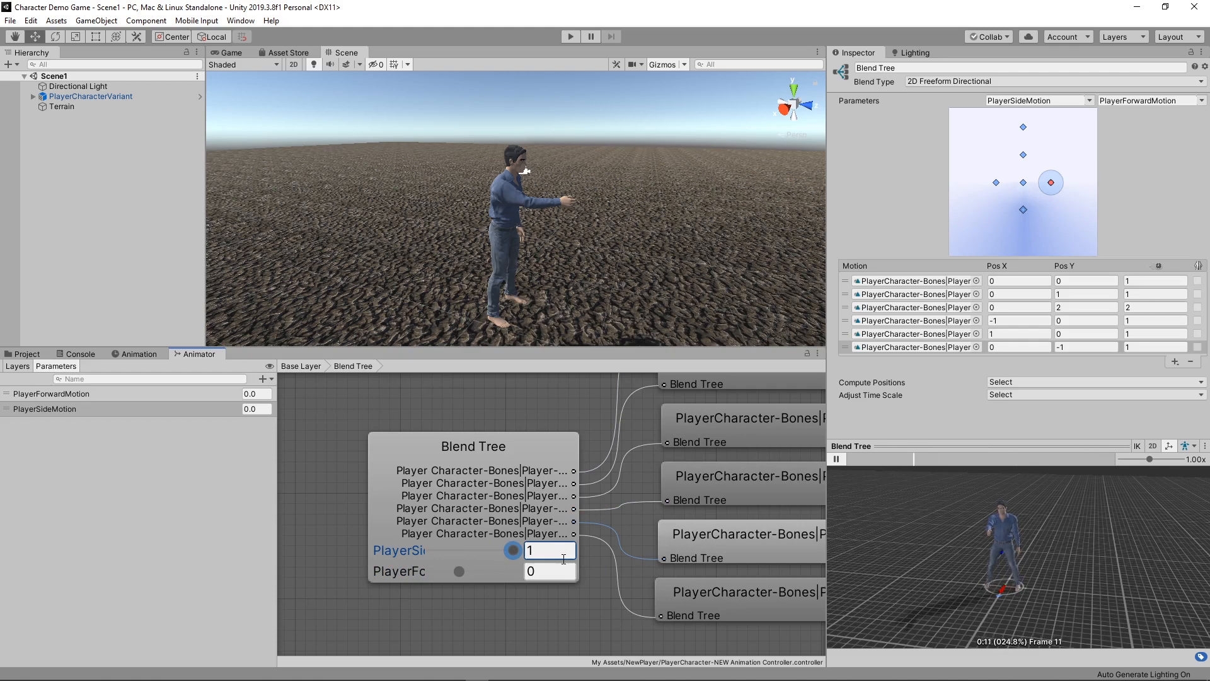
click(528, 552)
text(0)
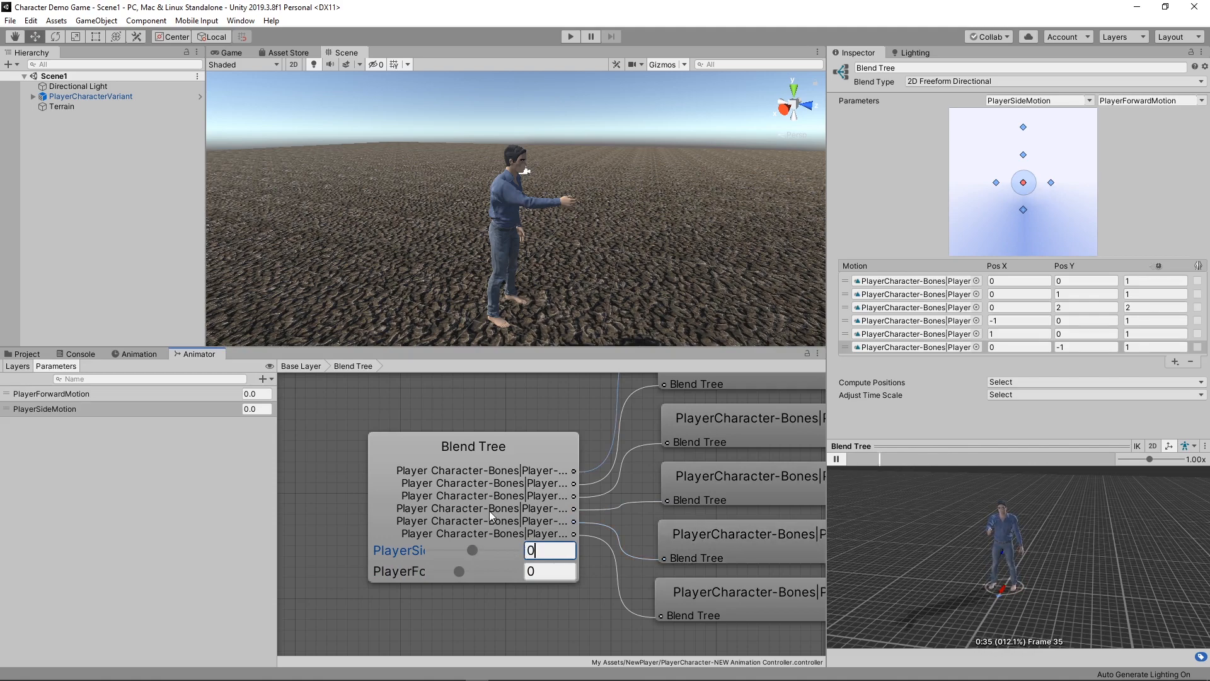
drag(952, 559, 1044, 571)
mouse_move(1044, 572)
right_down()
mouse_move(959, 580)
mouse_move(1022, 568)
right_up()
Set the node's PlayerForwardMotion to 1 with the whole blend tree graph in view and examine the forward motion's pace.
scroll(713, 452, down, 2)
scroll(714, 452, down, 2)
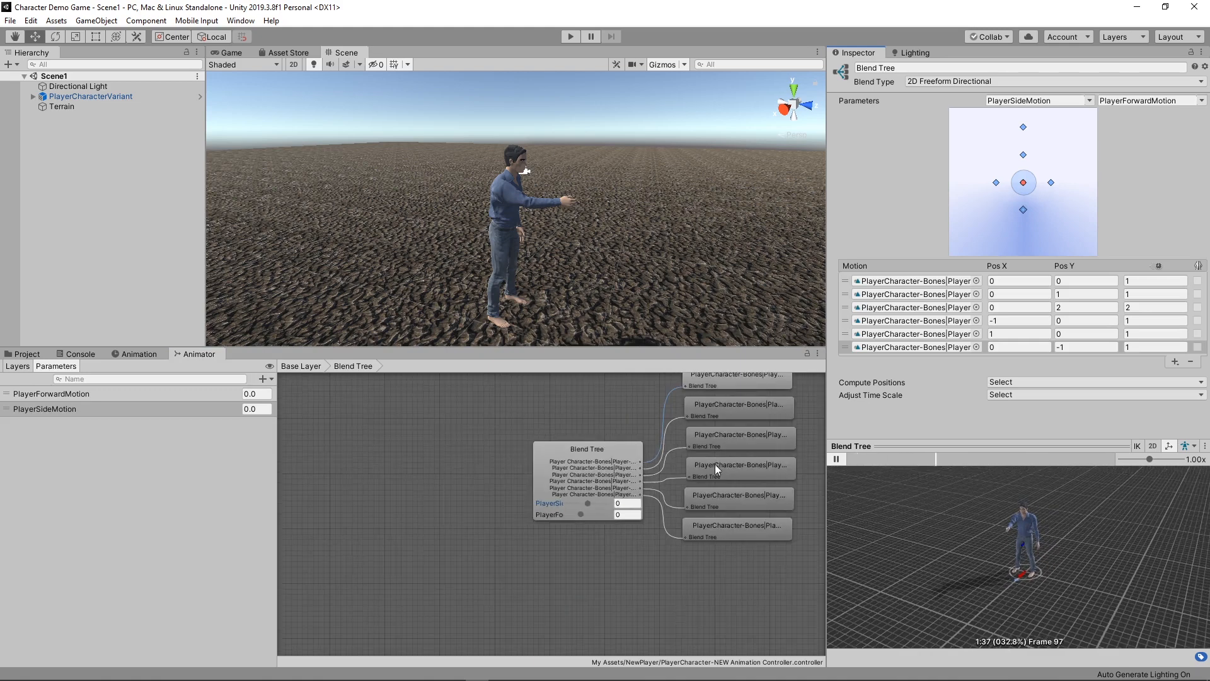
middle_drag(675, 453, 622, 522)
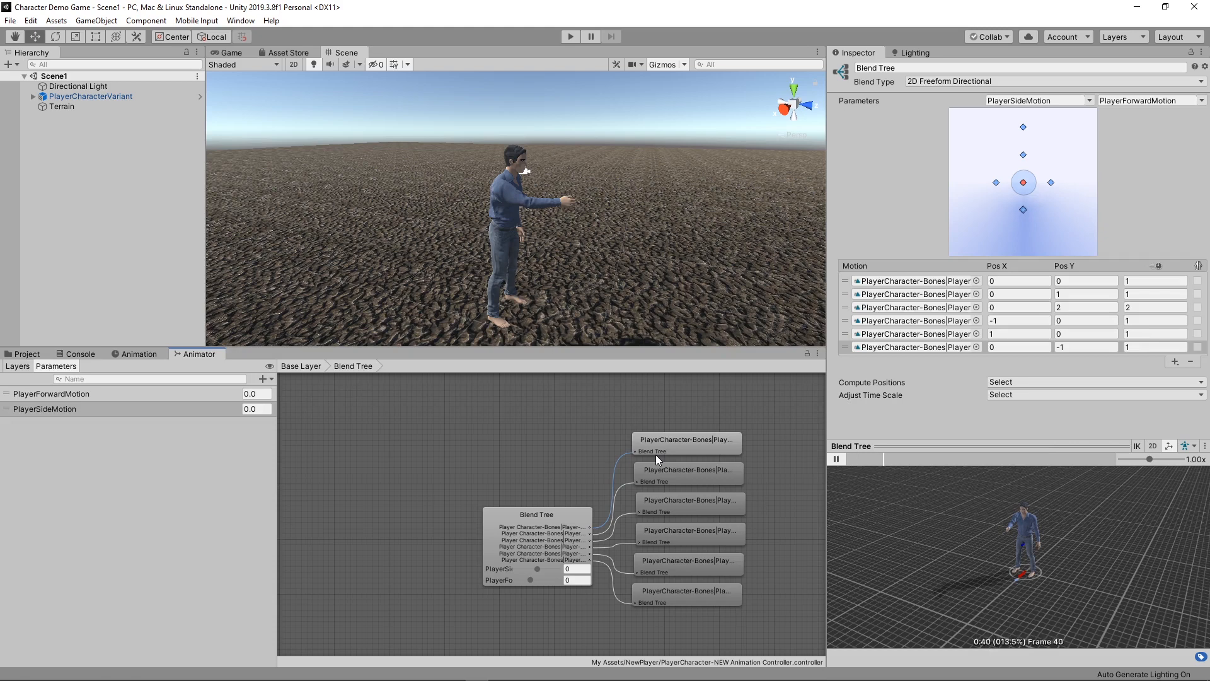
click(164, 395)
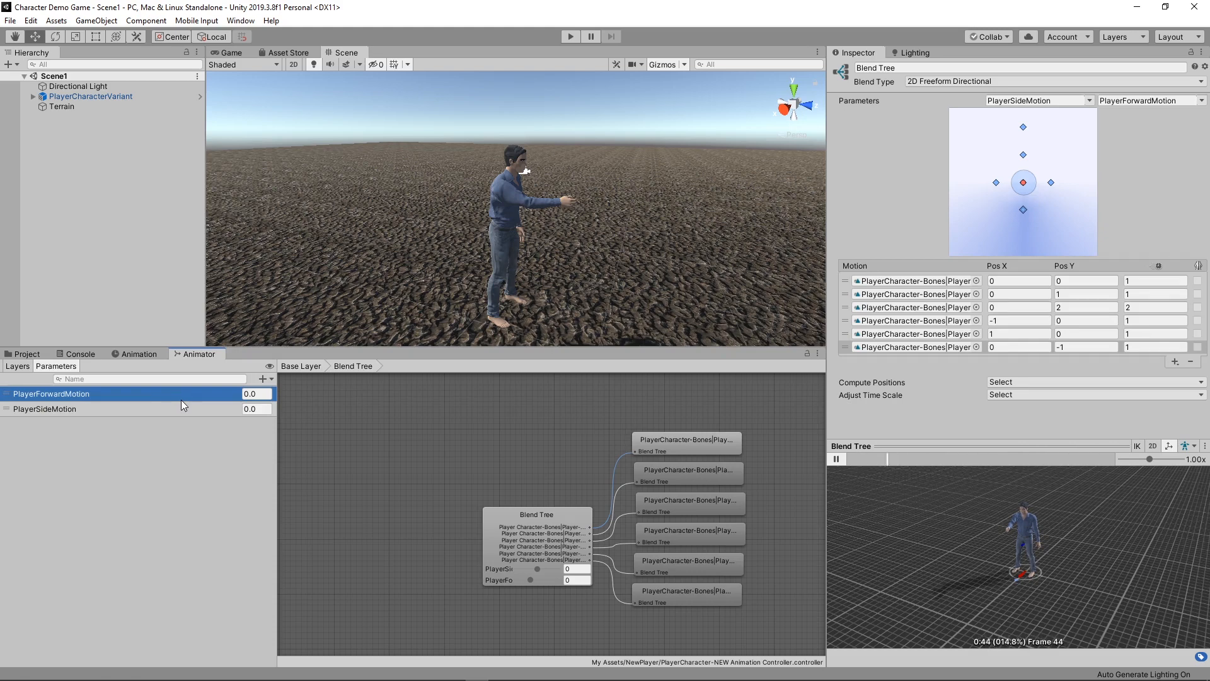
click(243, 394)
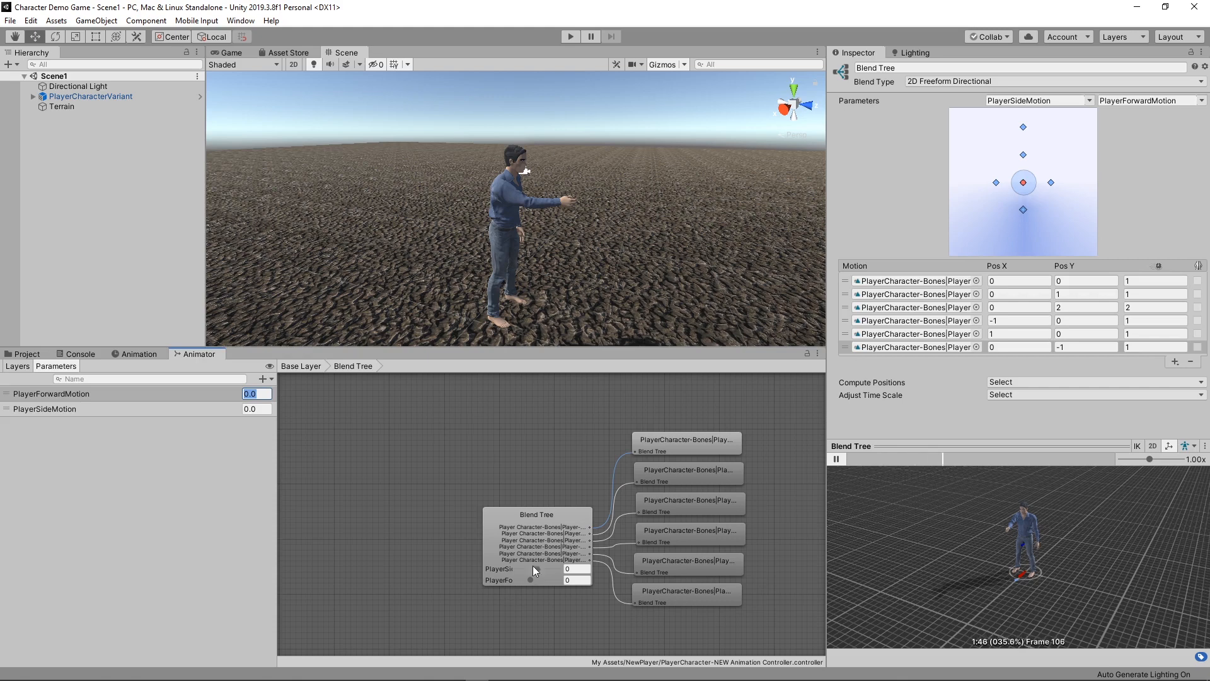
click(579, 580)
click(579, 581)
text(1)
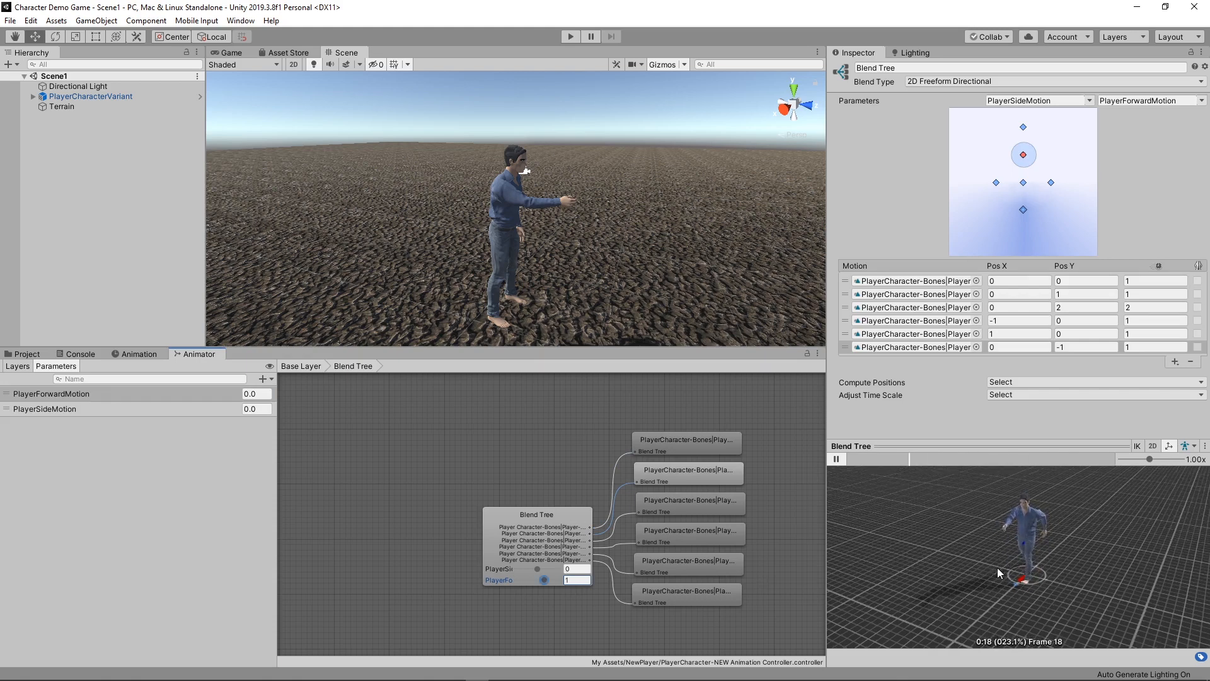
drag(1053, 644, 1026, 551)
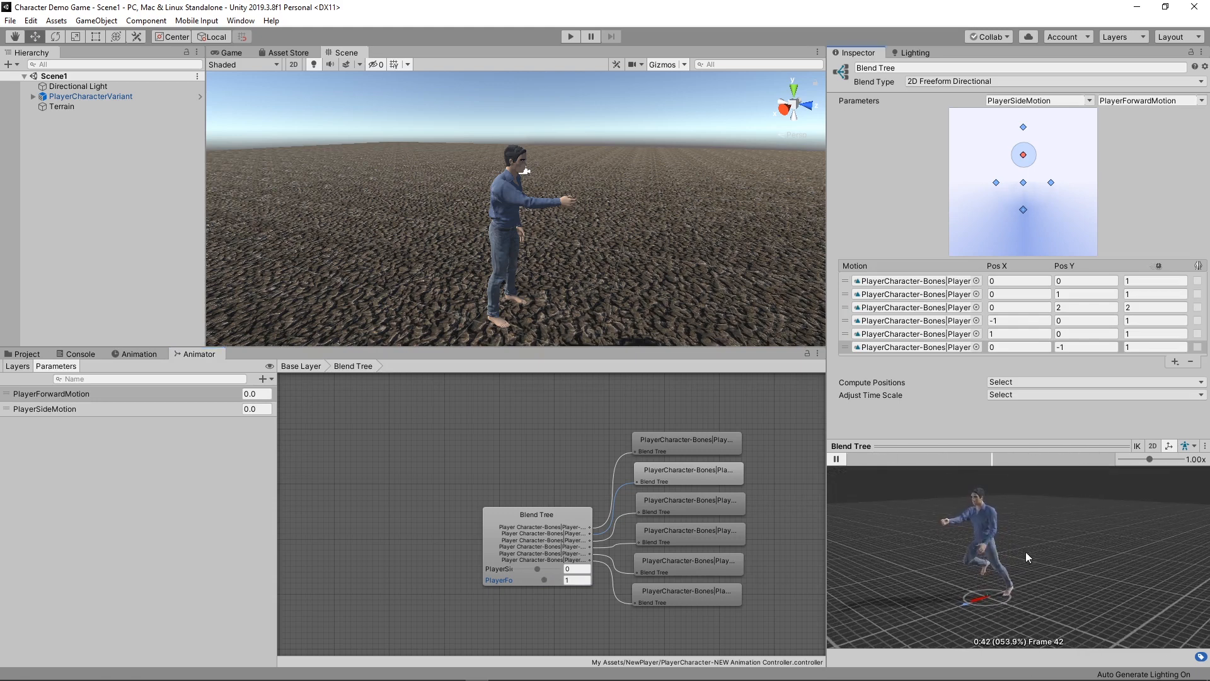
Set the speed of the motion at Pos Y 1 to 0.75, check it in the preview and stop the playback.
click(1138, 295)
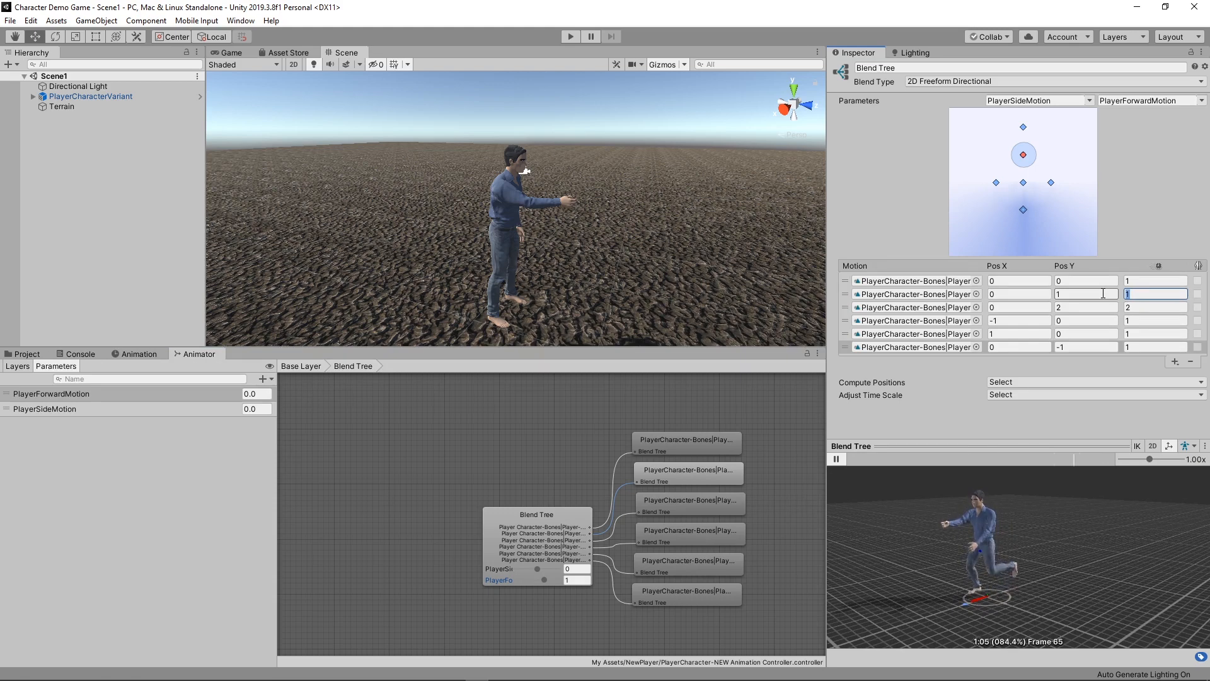
text(.75)
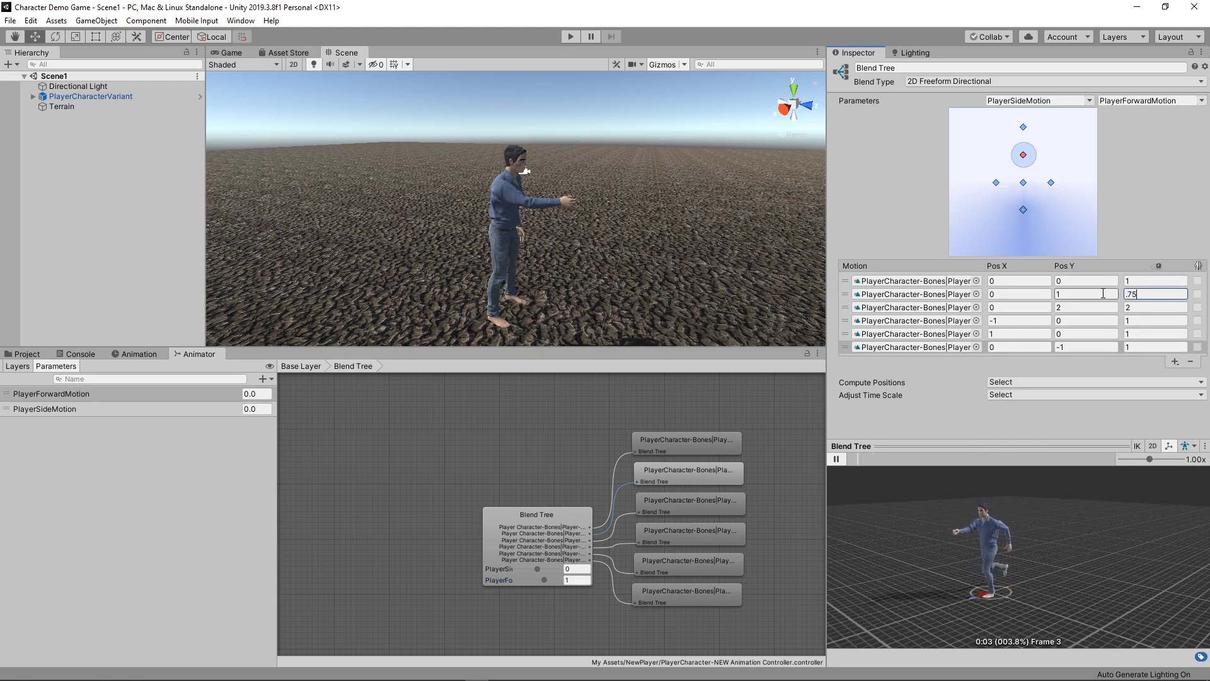
key(Return)
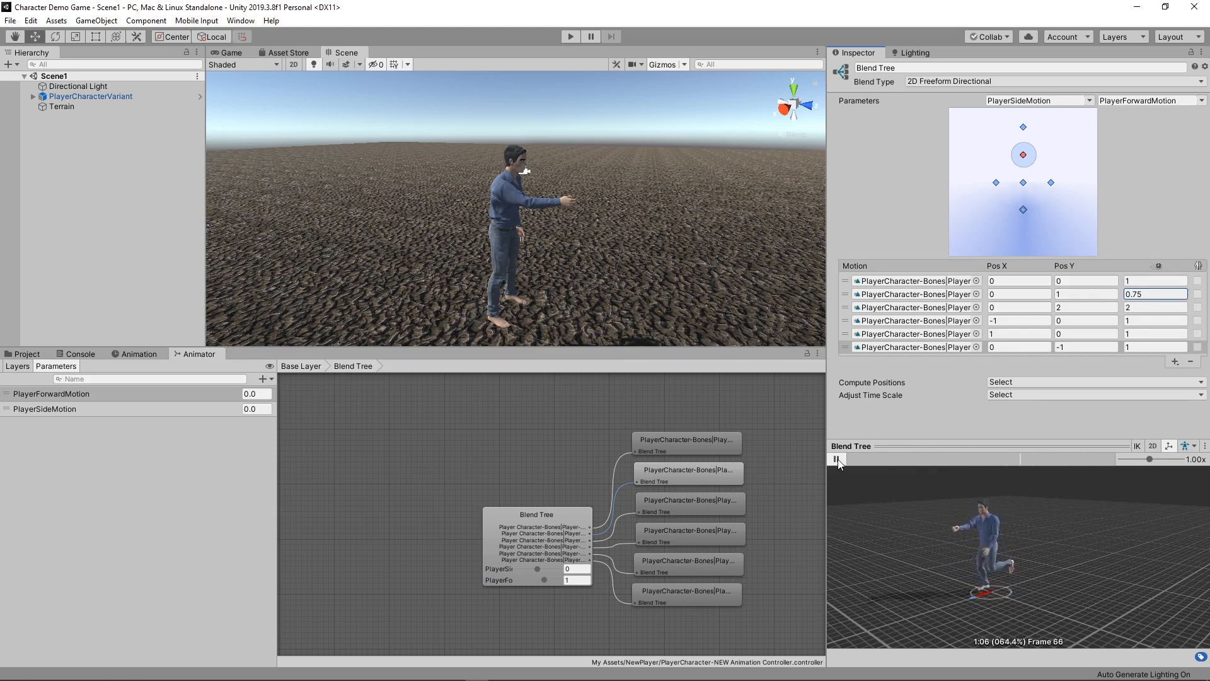
drag(981, 535, 1018, 550)
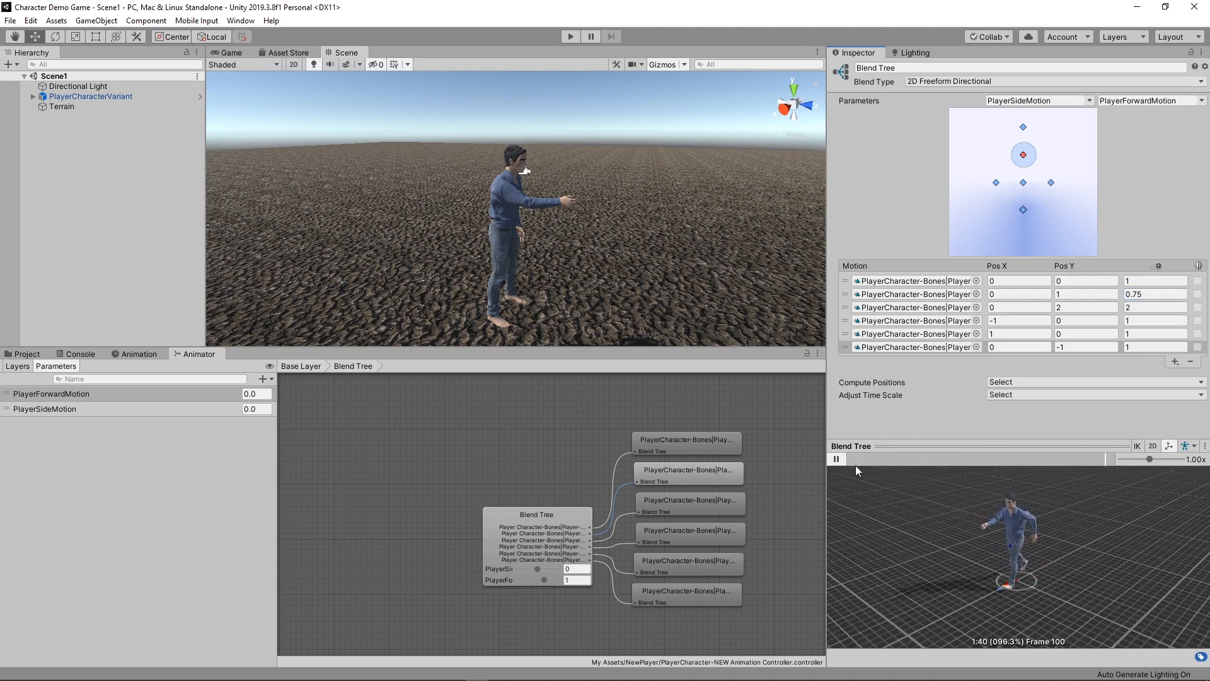
click(838, 459)
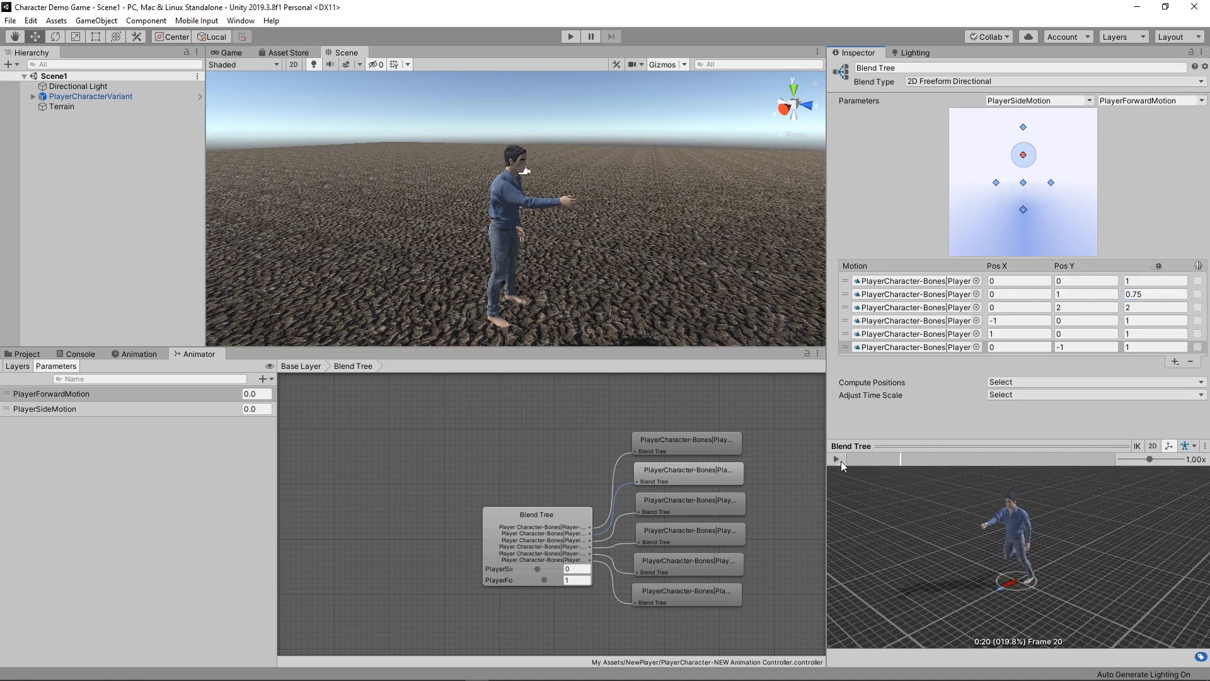
Return to the Base Layer with its layer list shown and move the Blend Tree state slightly closer to Entry.
click(18, 366)
click(301, 366)
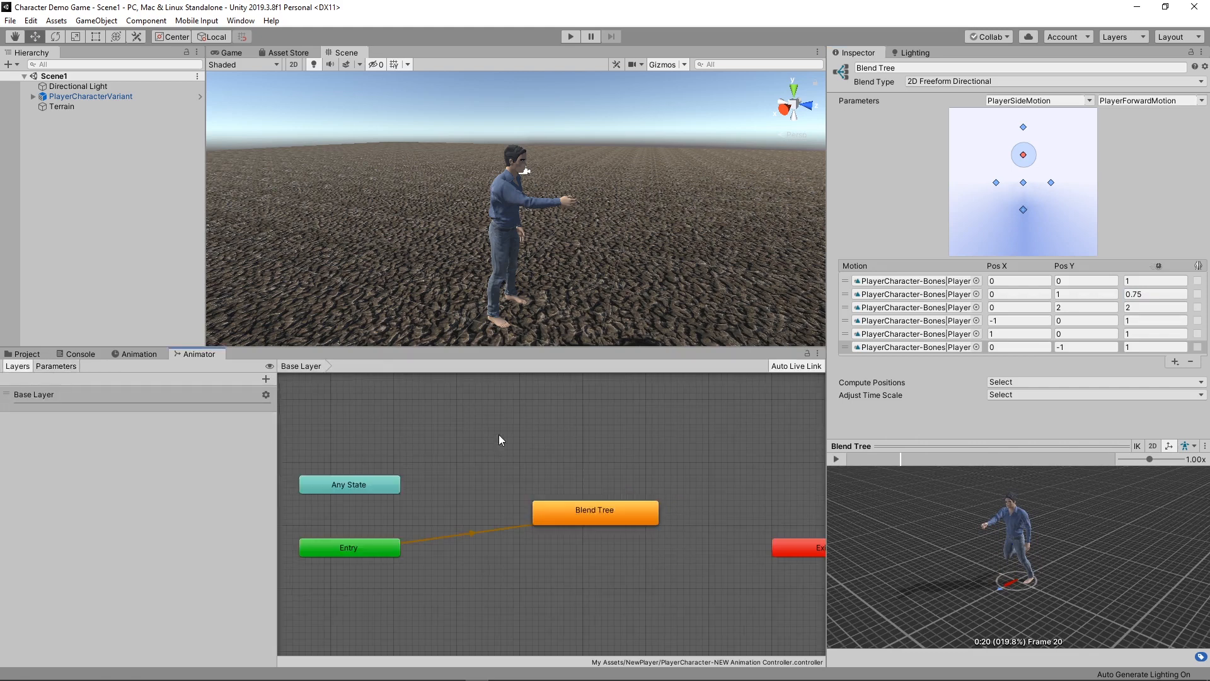
mouse_move(628, 512)
mouse_down()
mouse_move(627, 529)
mouse_move(619, 512)
mouse_move(609, 524)
mouse_up()
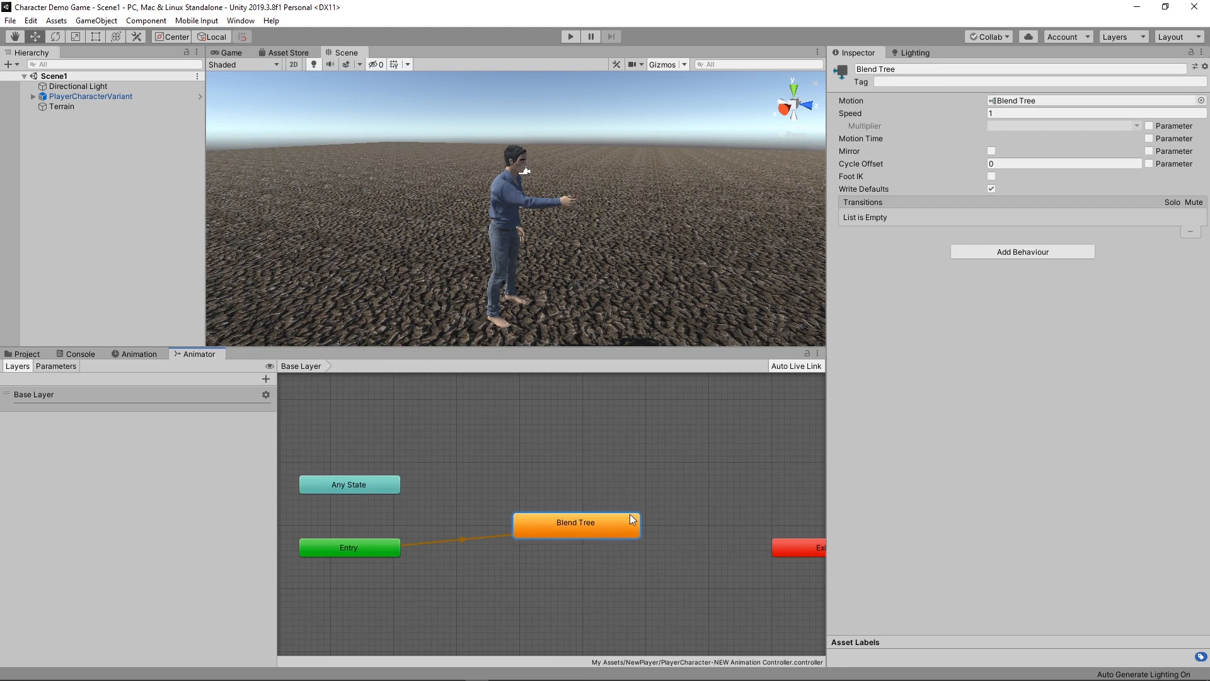
Open the Blend Tree state again and reset its node's PlayerForwardMotion to 0.
double_click(579, 522)
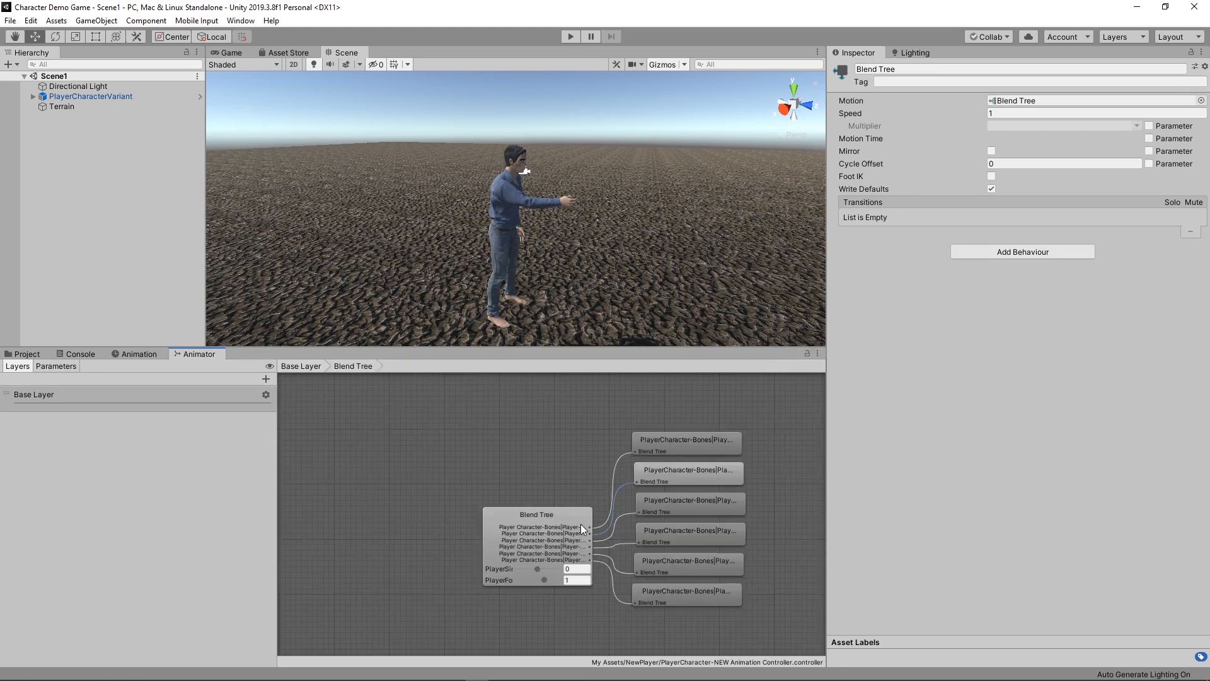
click(566, 579)
text(0)
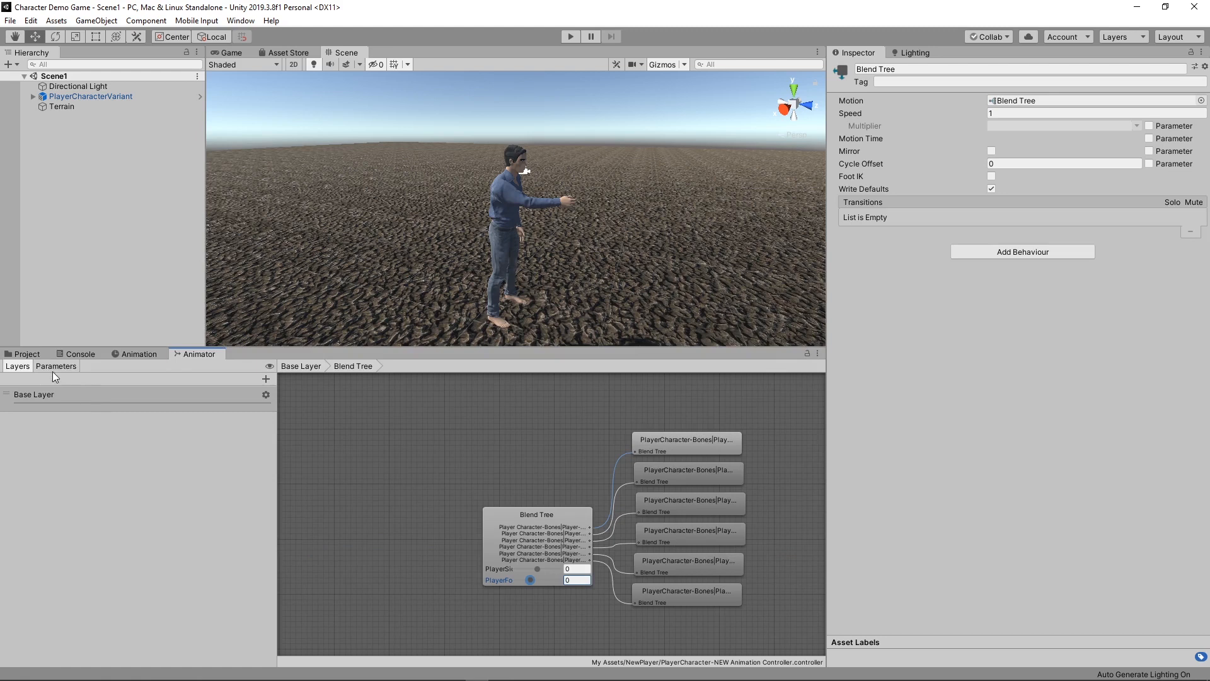
Create a new empty state in the Base Layer and place it above the Blend Tree state, toward the Exit side.
click(301, 365)
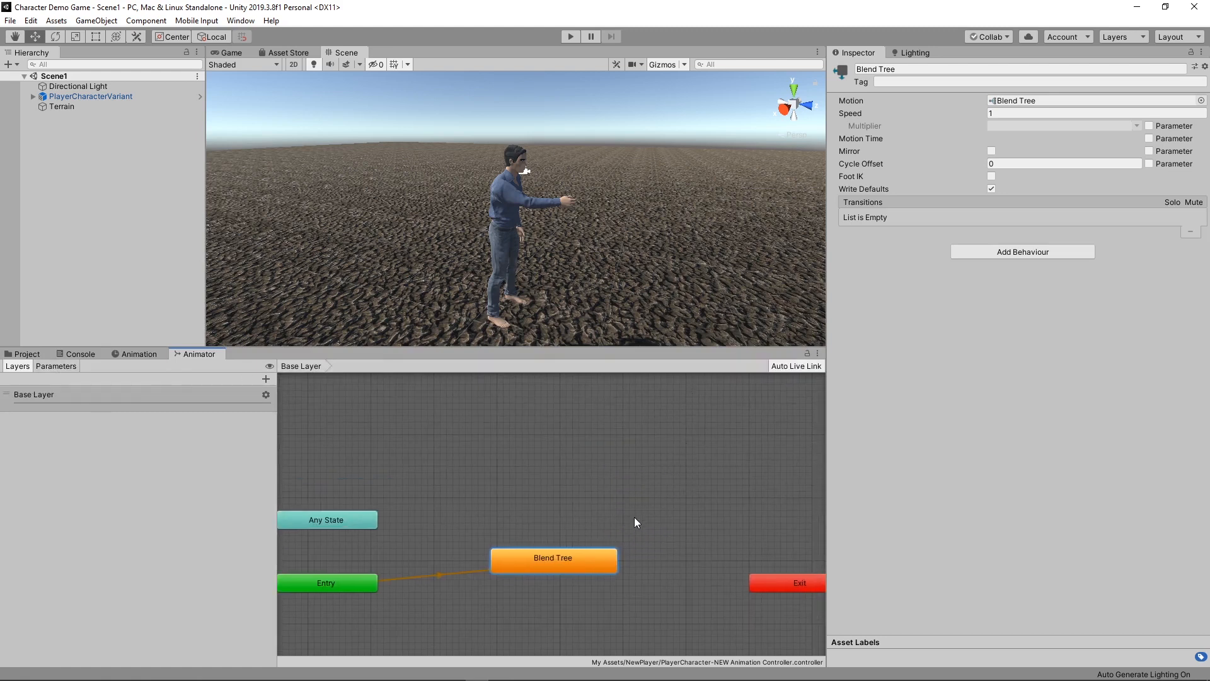
right_click(629, 480)
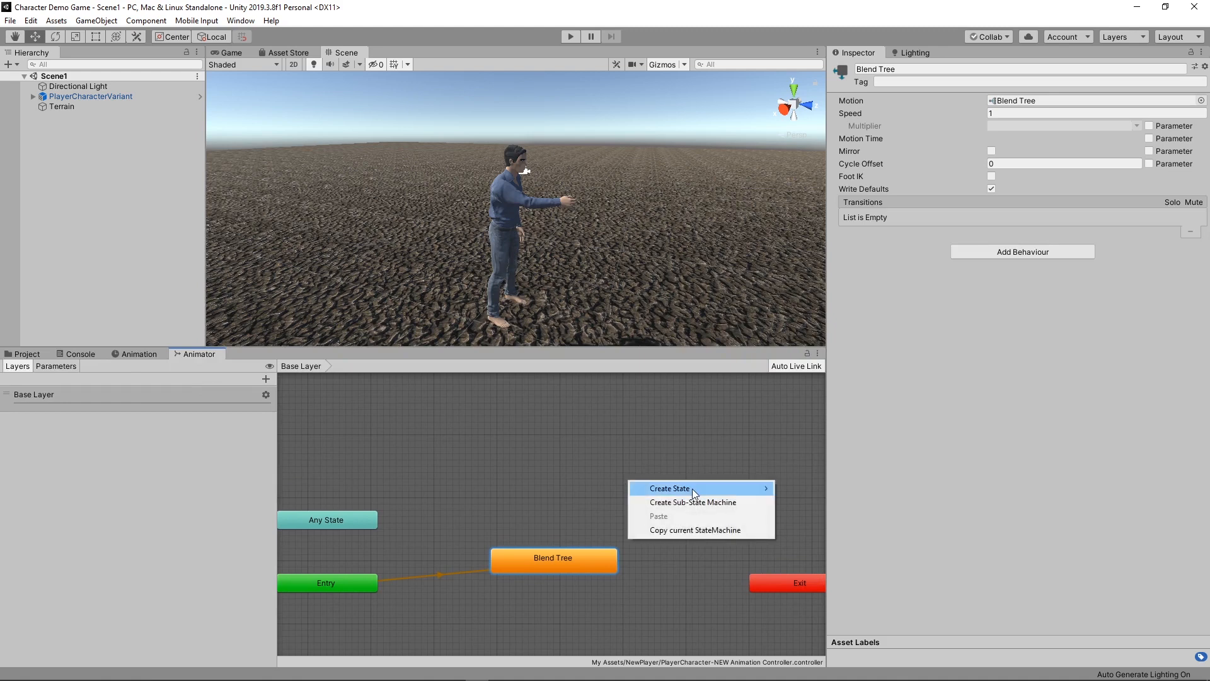
mouse_move(697, 492)
click(798, 487)
drag(709, 504, 716, 479)
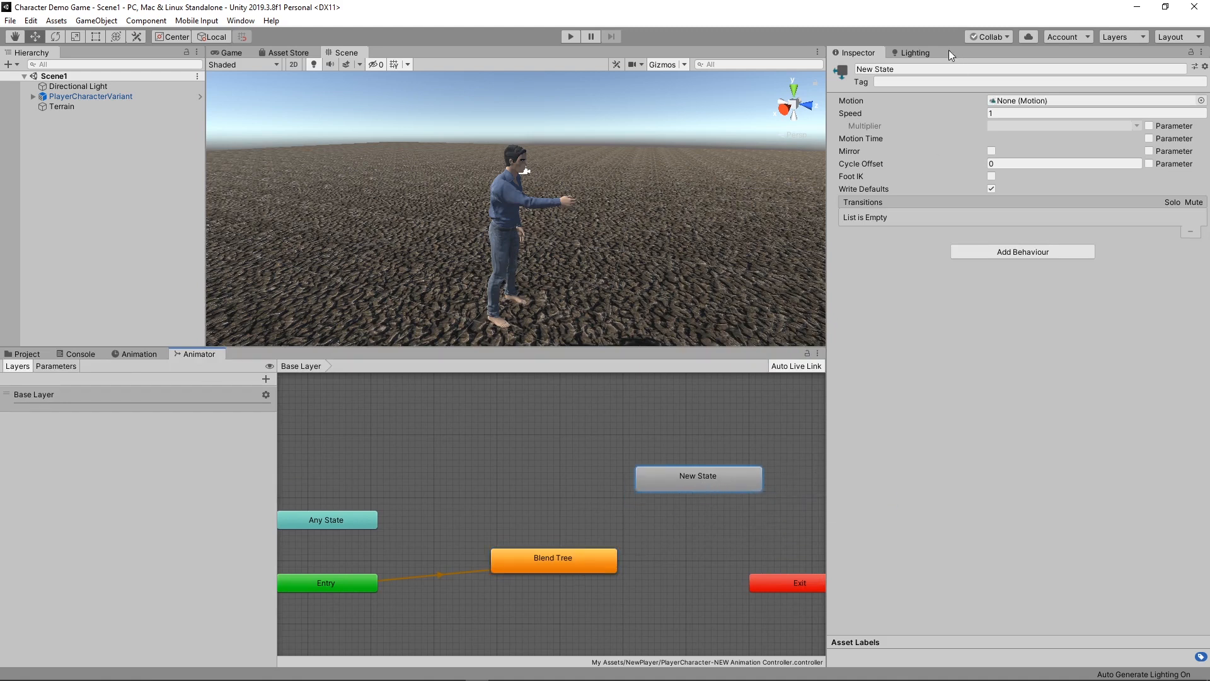
Rename the new empty state in the Base Layer to Jumping.
click(924, 69)
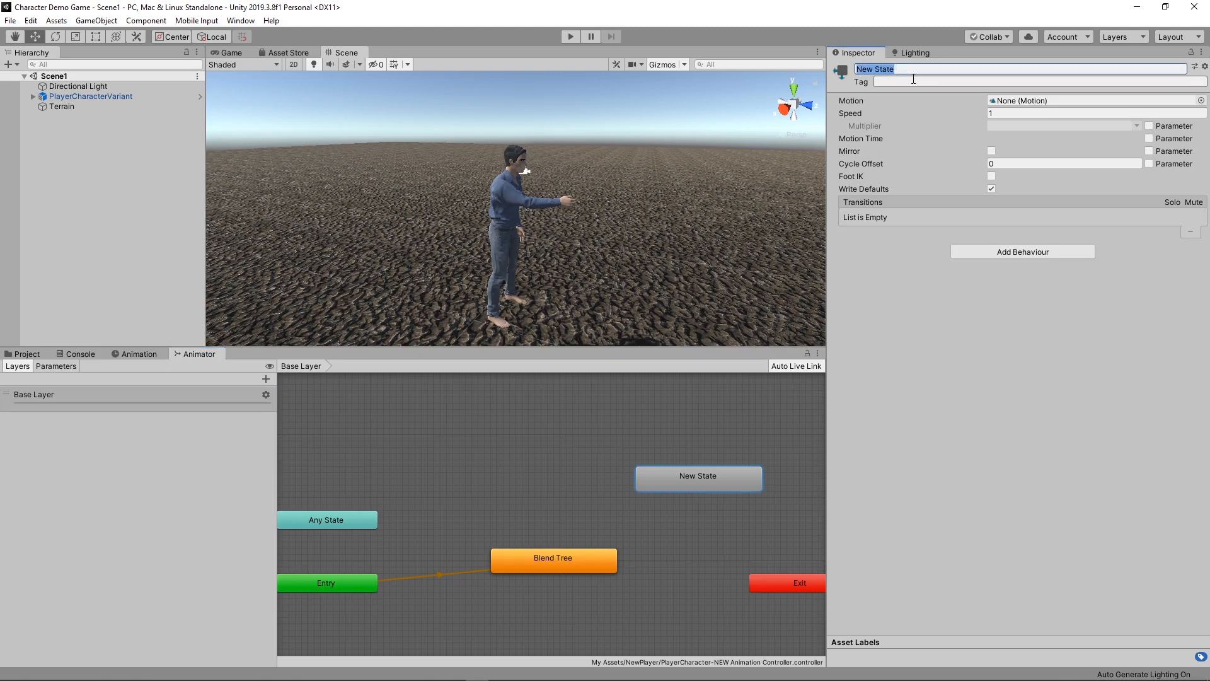
text(Jumping)
key(Return)
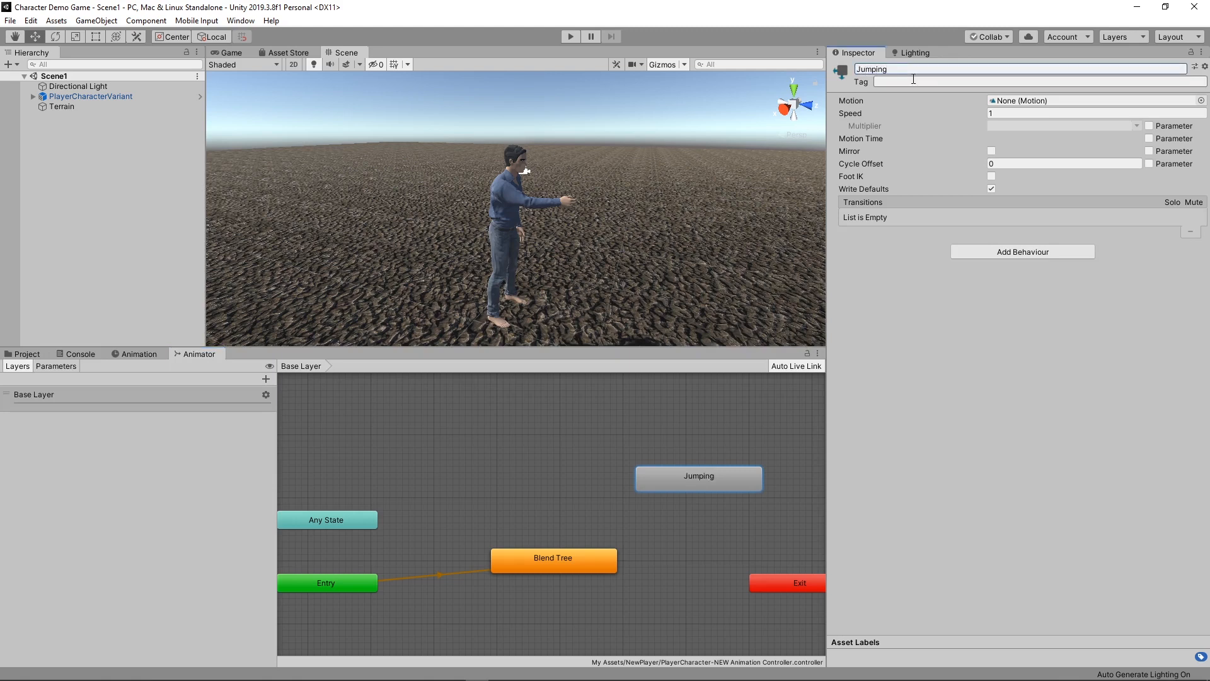
Make transitions in both directions between the Blend Tree and Jumping states, and reposition Jumping above Blend Tree.
right_click(592, 553)
click(630, 483)
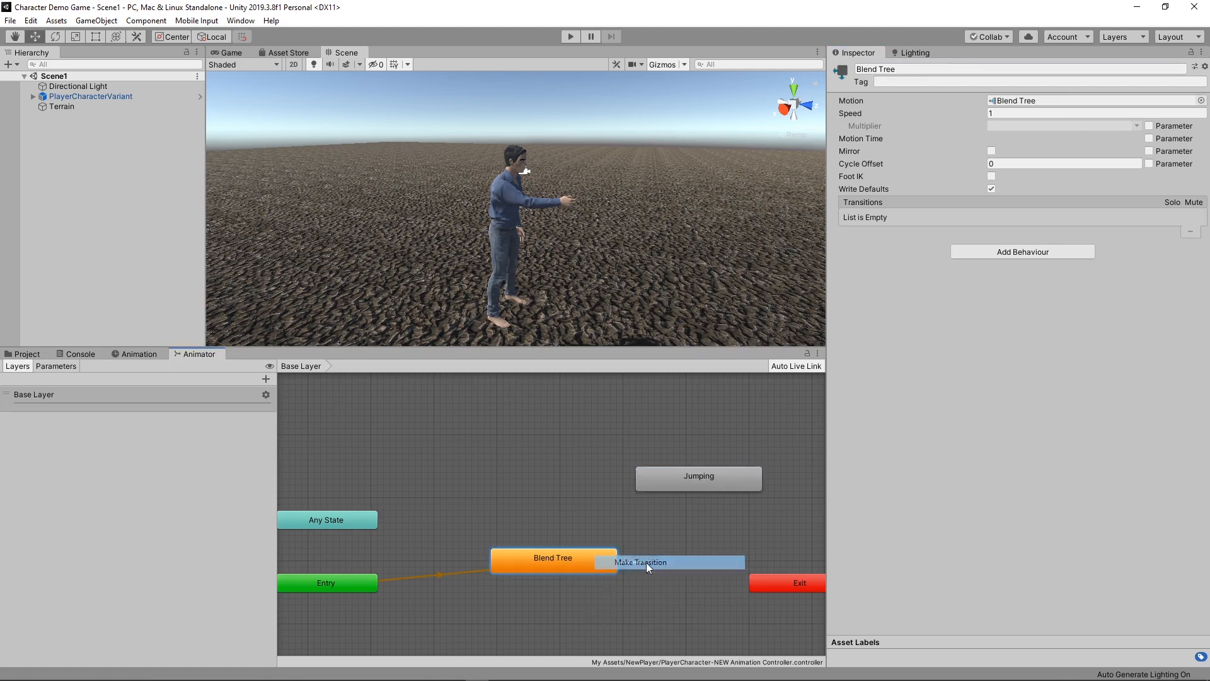
click(677, 483)
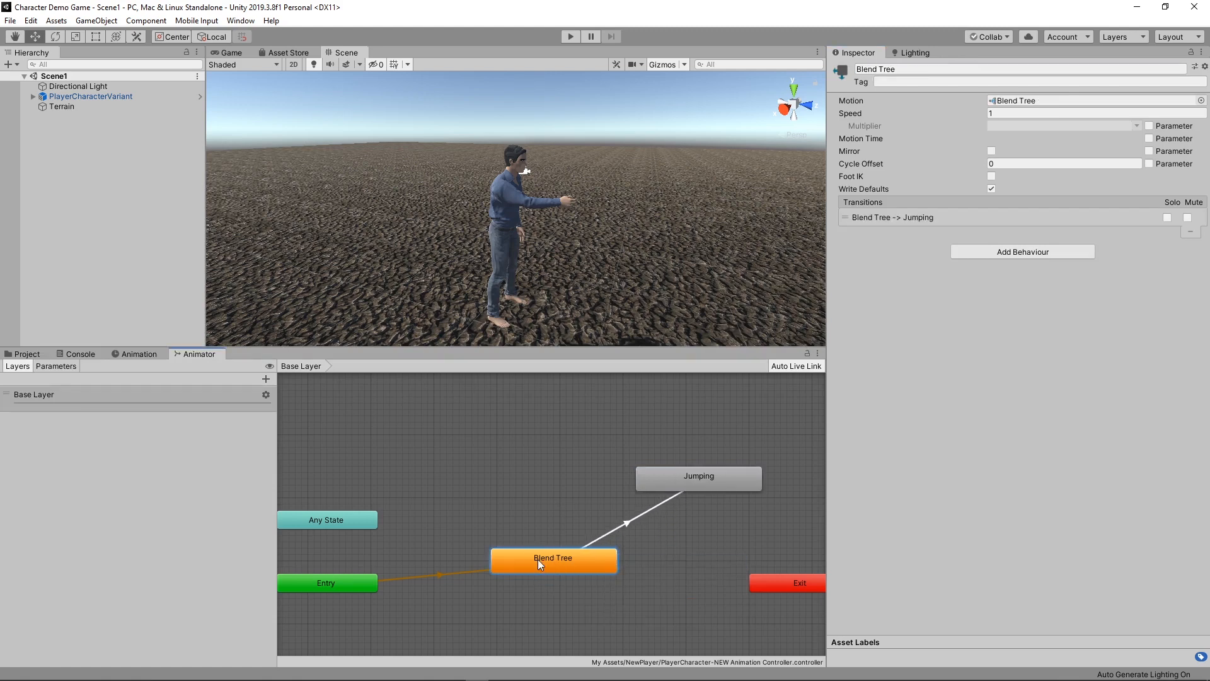
drag(694, 472, 615, 436)
right_click(626, 438)
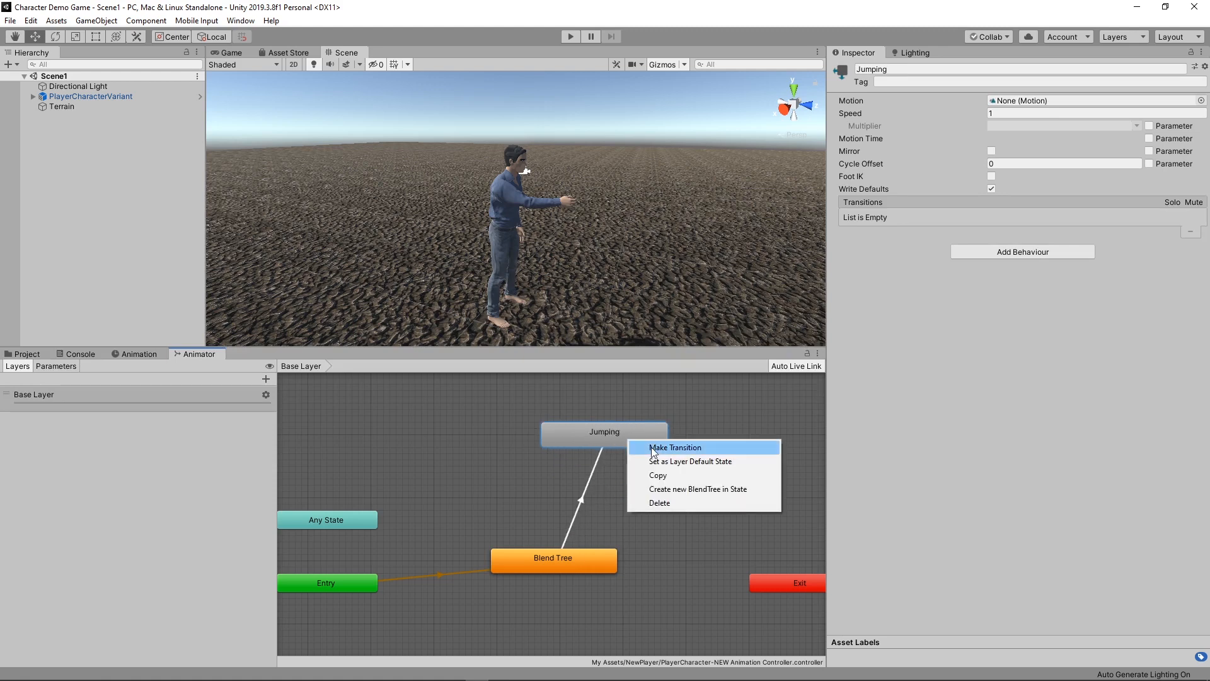
click(651, 448)
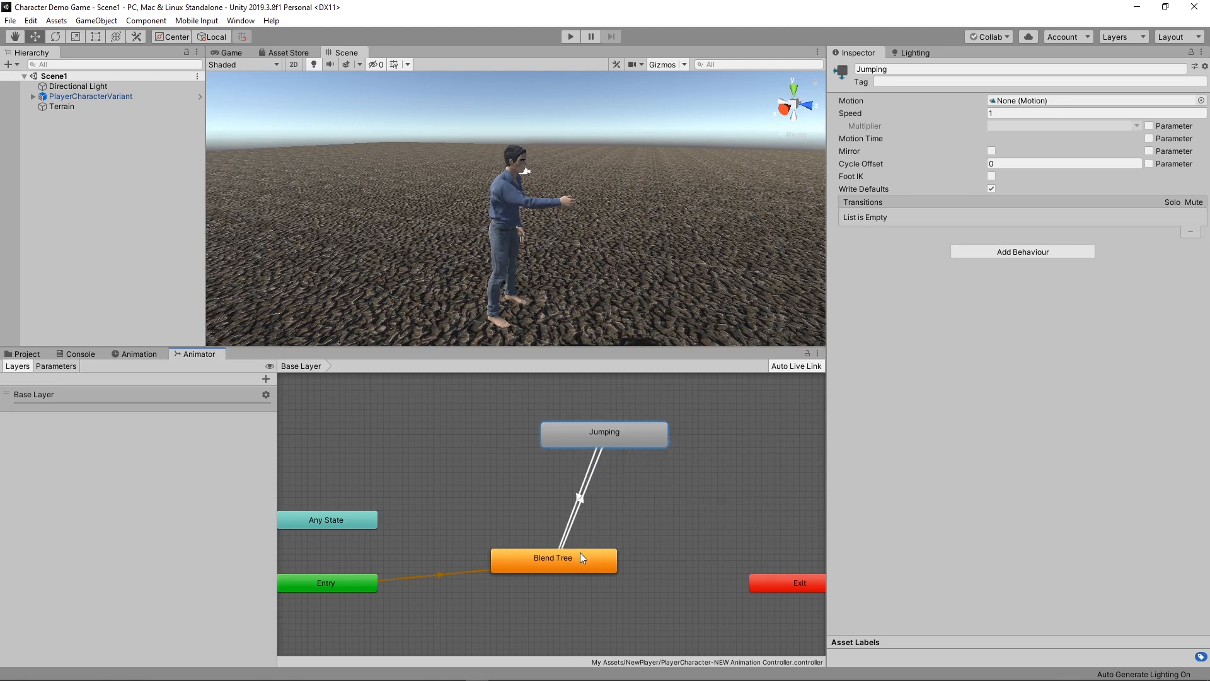
click(561, 548)
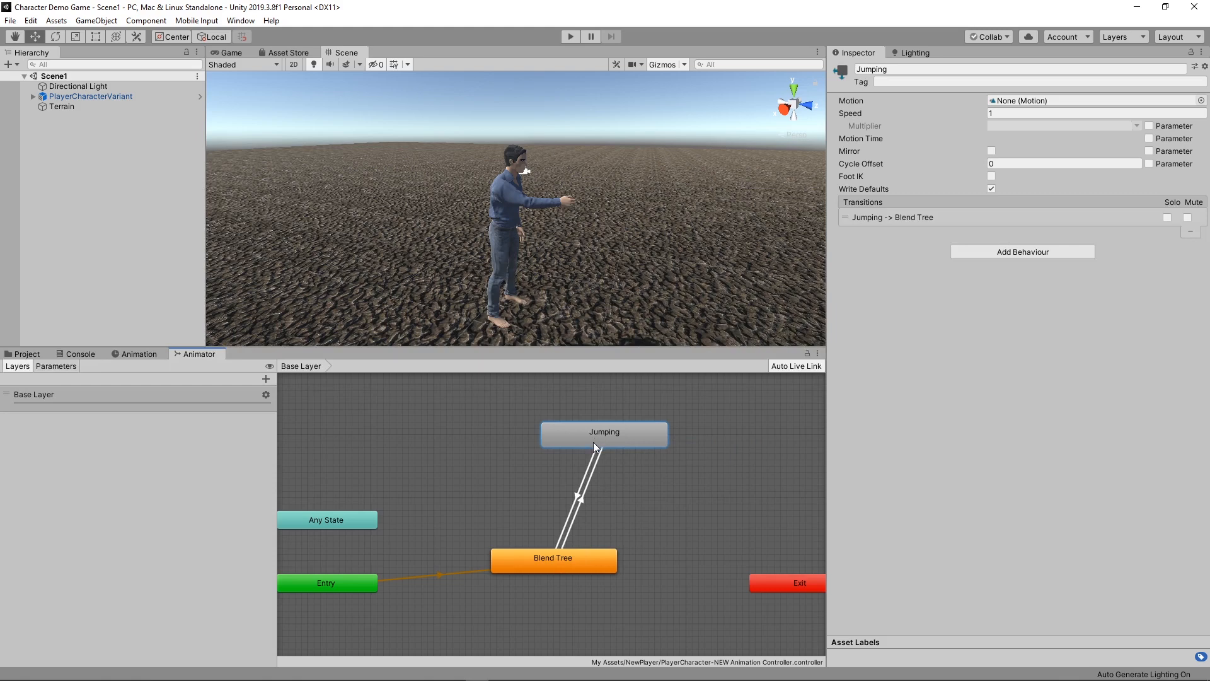
drag(594, 446, 654, 451)
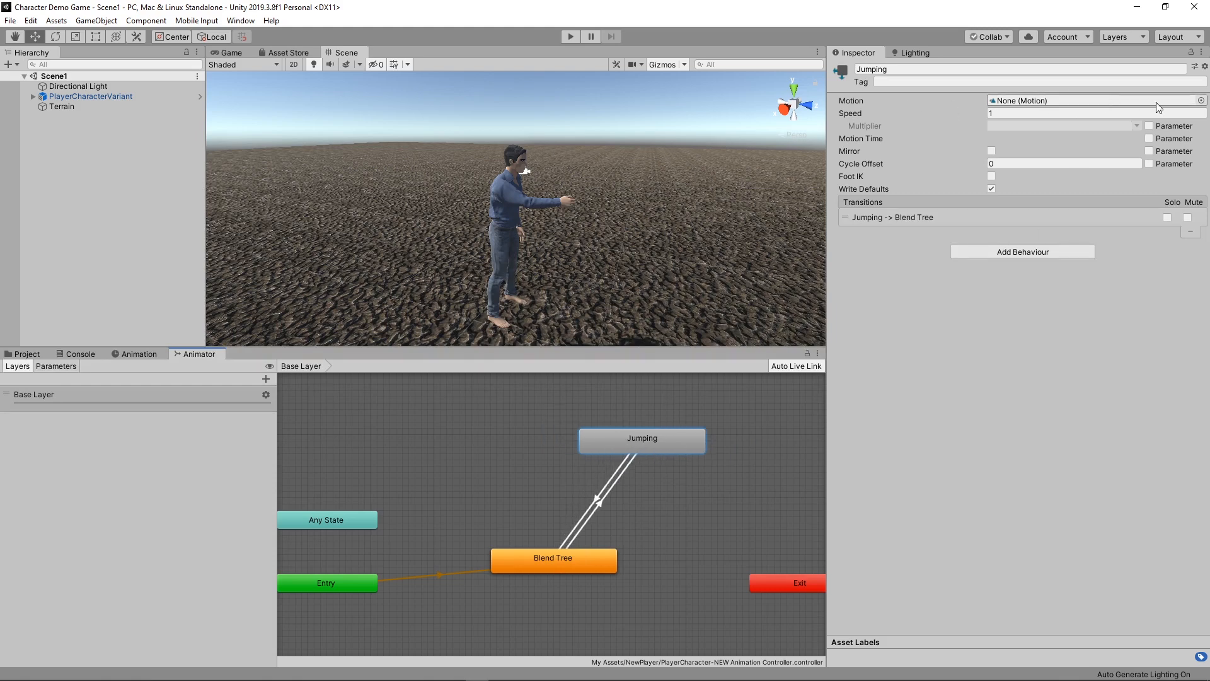
Assign the PlayerCharacter-Bones|Player-Jumping clip as the Jumping state's motion and move the state slightly closer to Blend Tree.
click(1201, 100)
scroll(404, 298, down, 5)
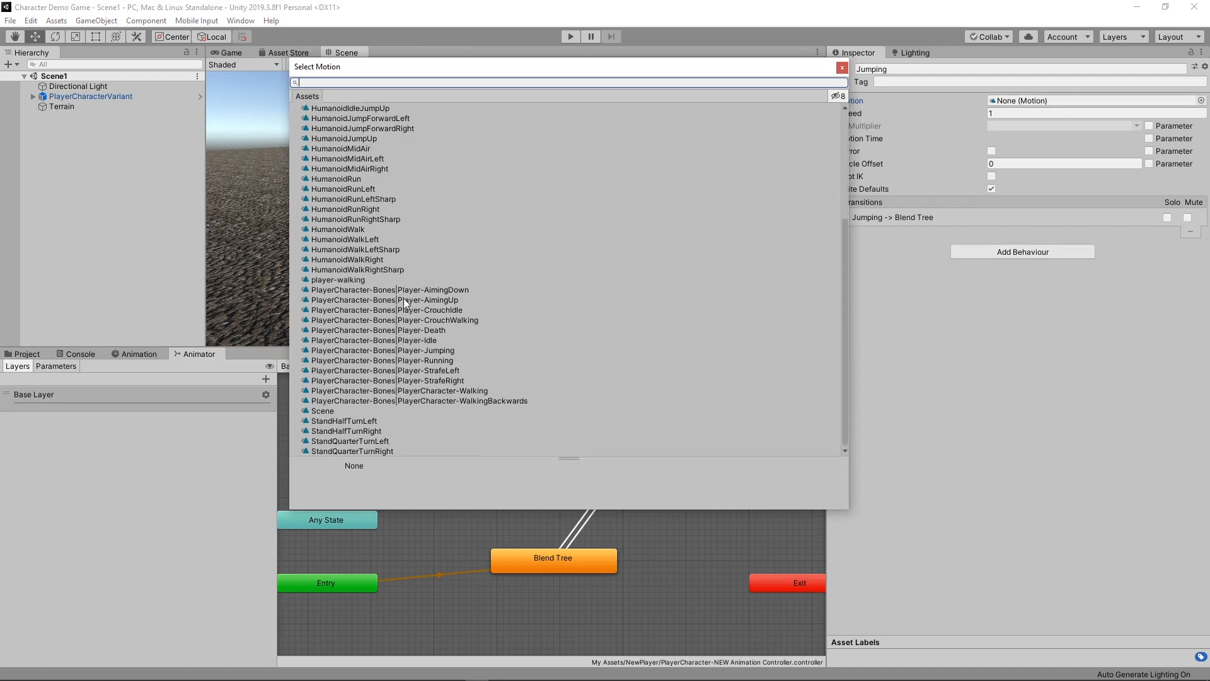
double_click(367, 349)
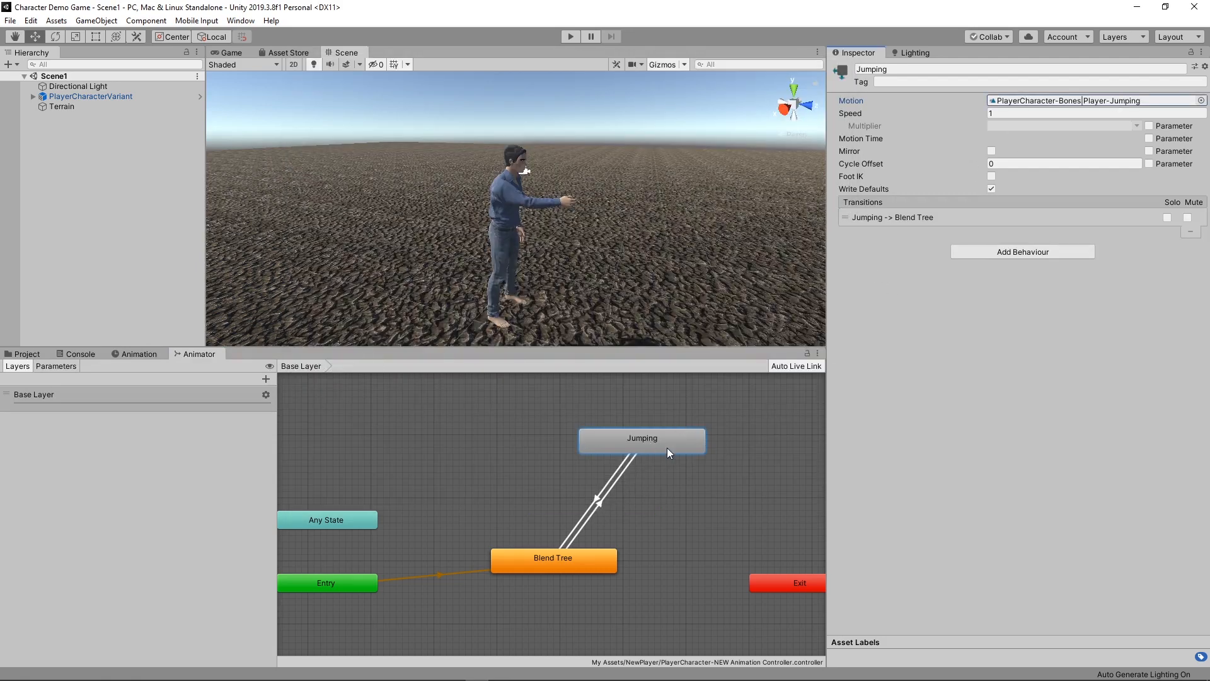
drag(667, 447, 648, 460)
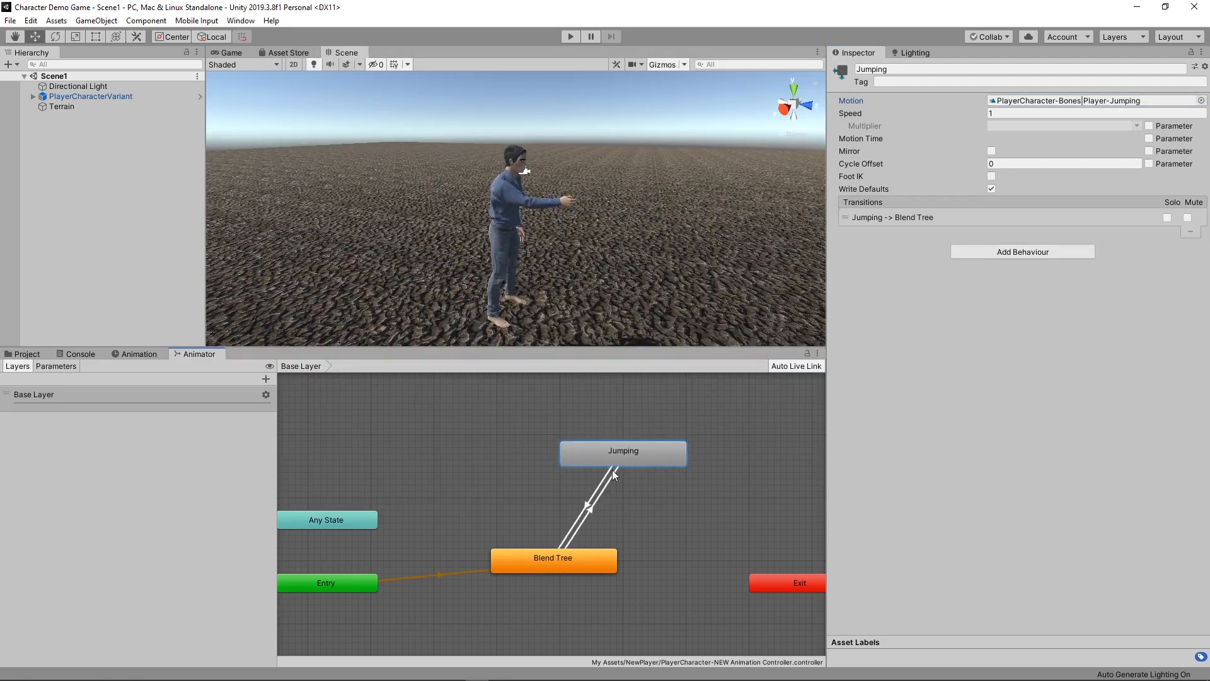
Add a Bool parameter named PlayerJumping to the Animator Controller.
click(588, 511)
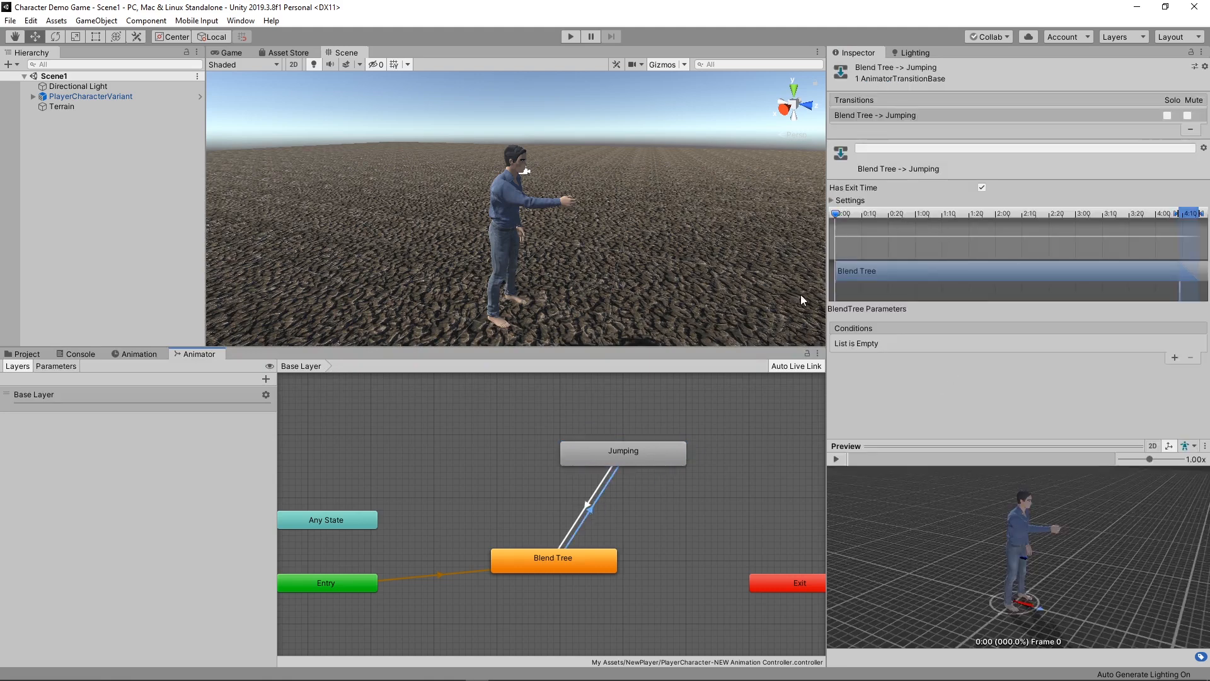
click(73, 367)
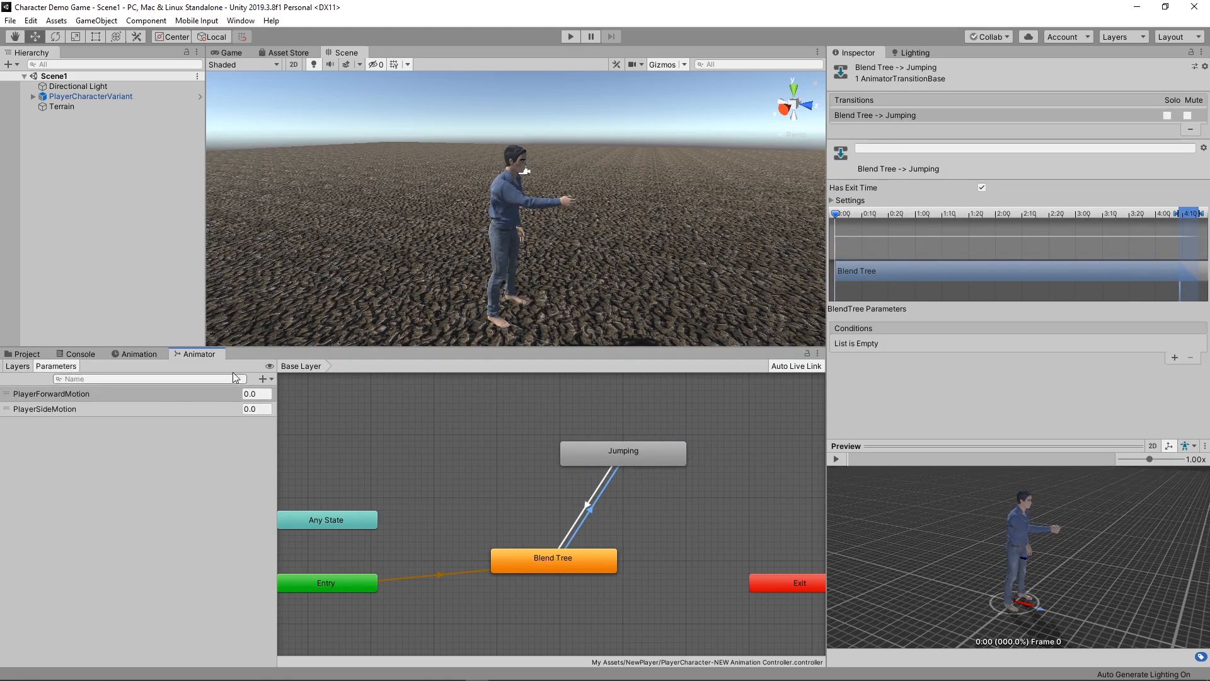
click(266, 380)
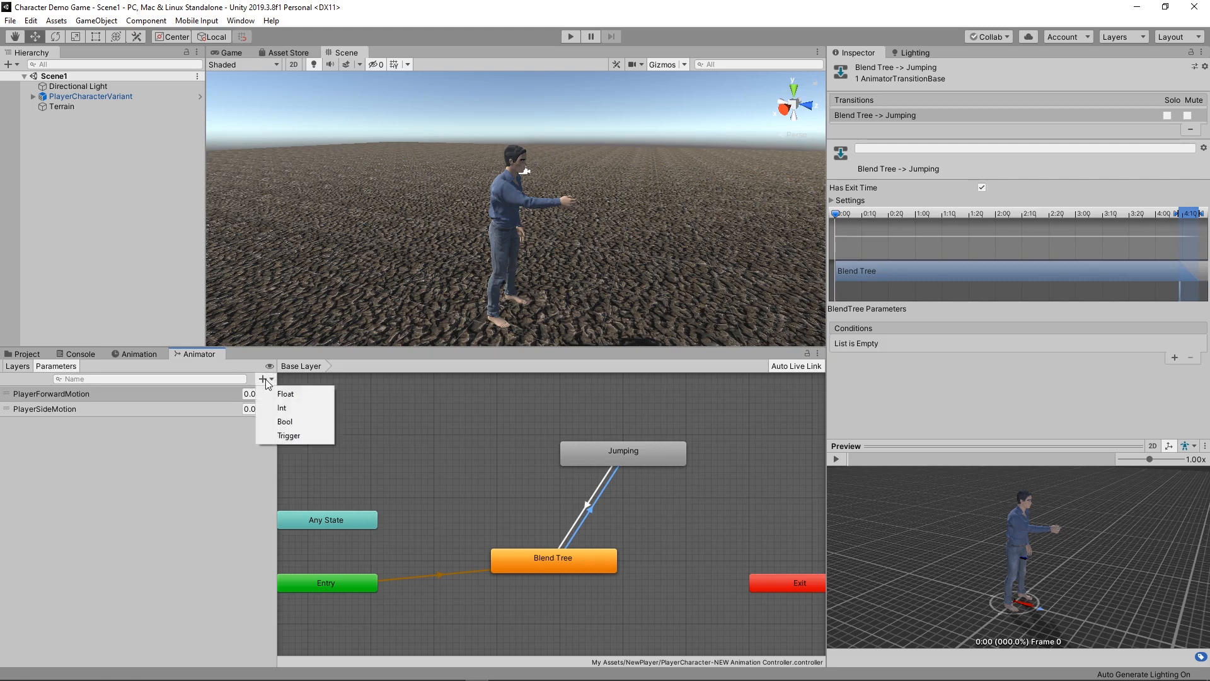
click(300, 425)
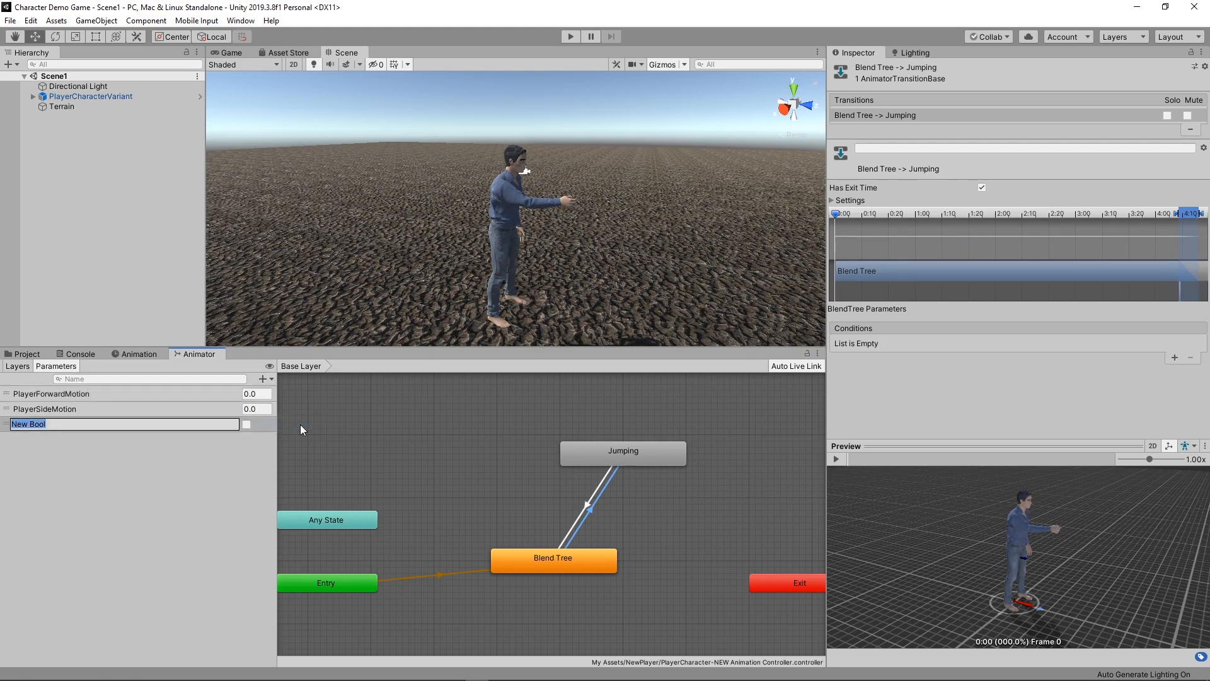
text(PlayerJumping)
key(Return)
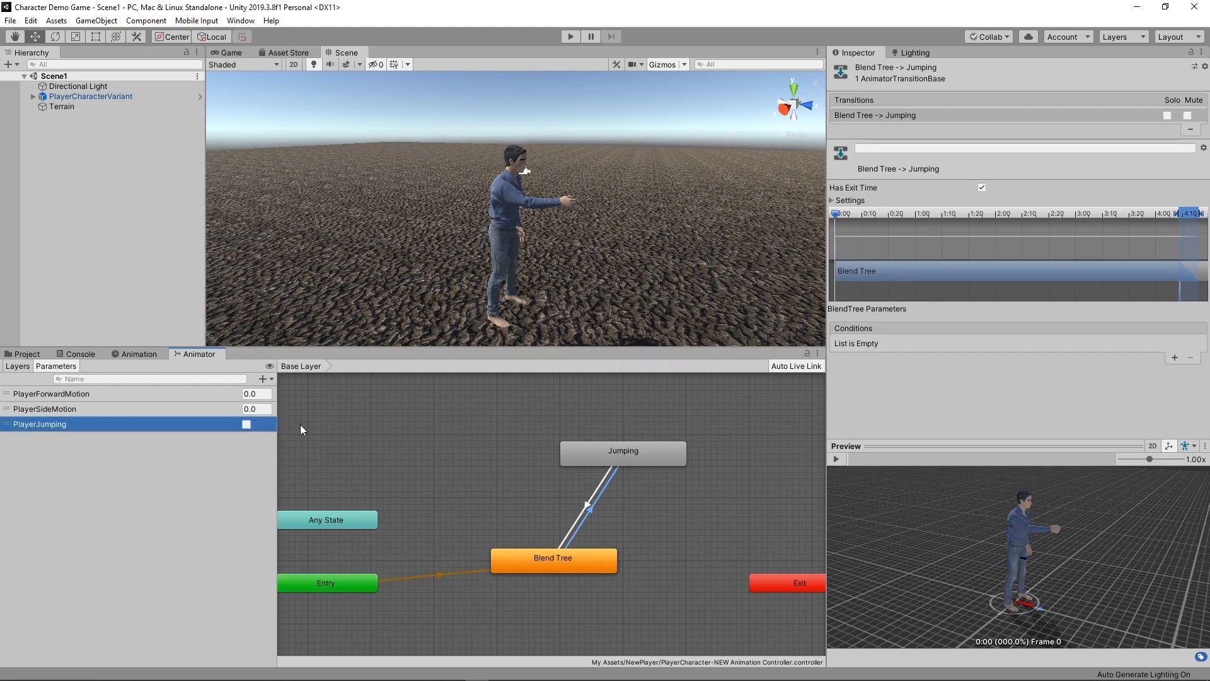
Add a PlayerJumping condition to the transition from Blend Tree to Jumping.
click(589, 508)
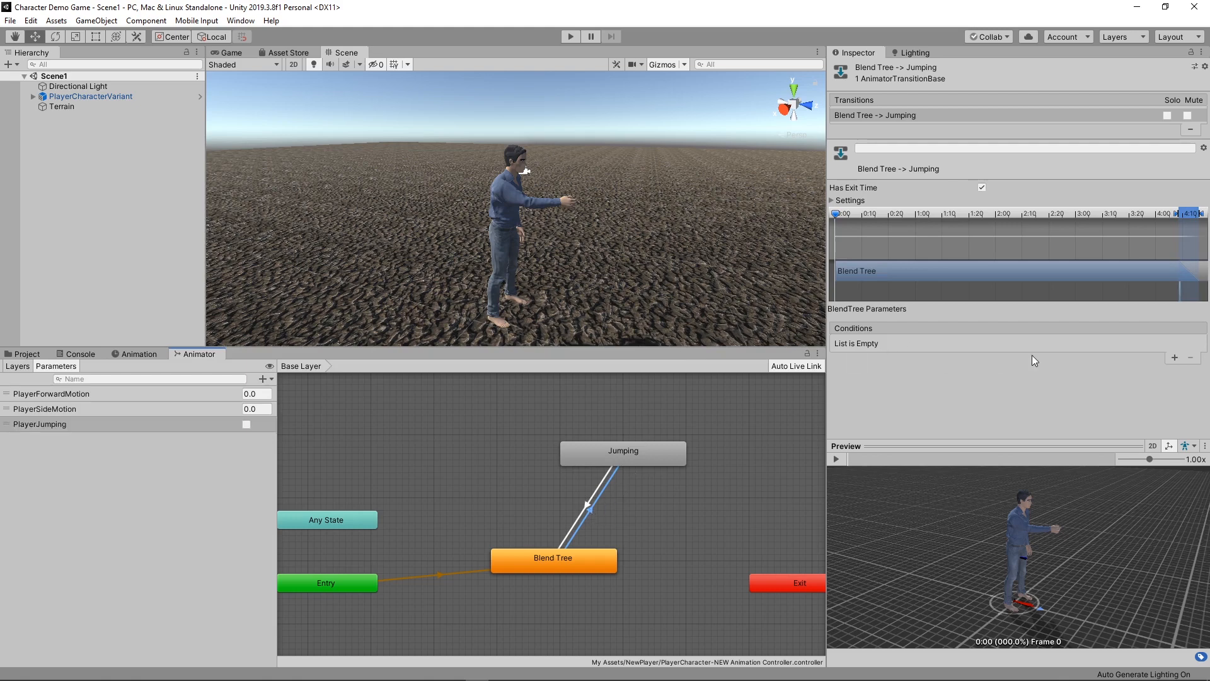
click(1175, 358)
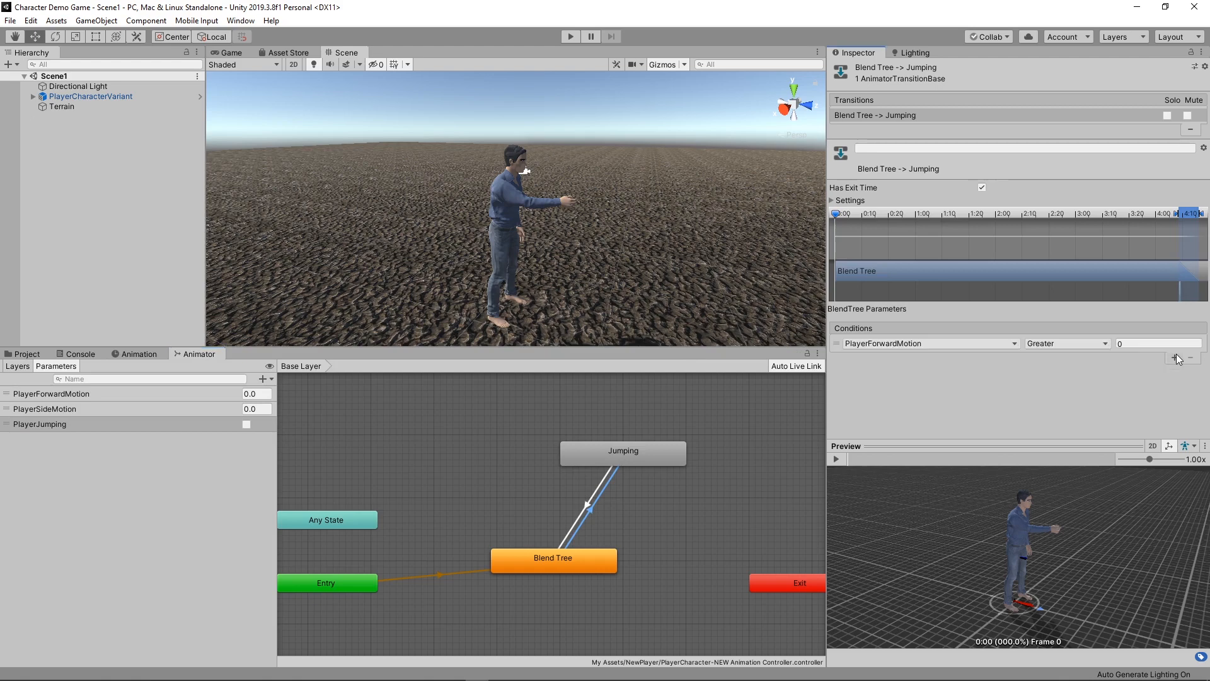
click(954, 346)
click(920, 399)
Add a condition to the transition from Jumping to Blend Tree requiring PlayerJumping to be false.
click(638, 460)
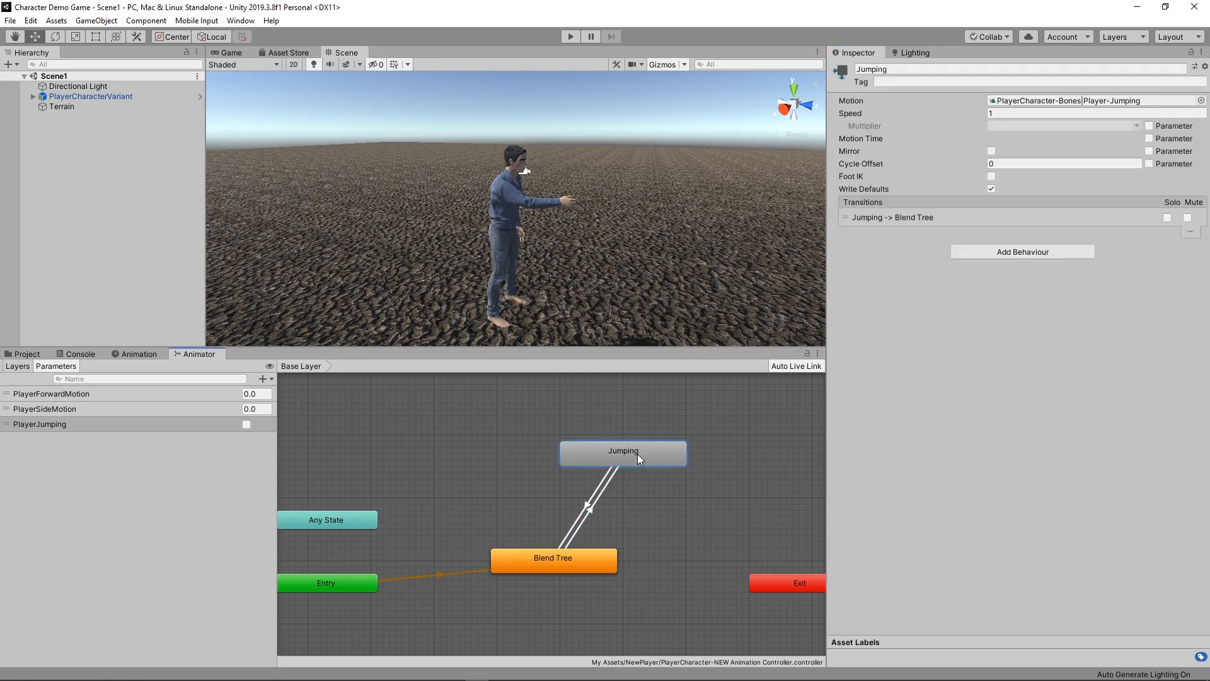
click(590, 501)
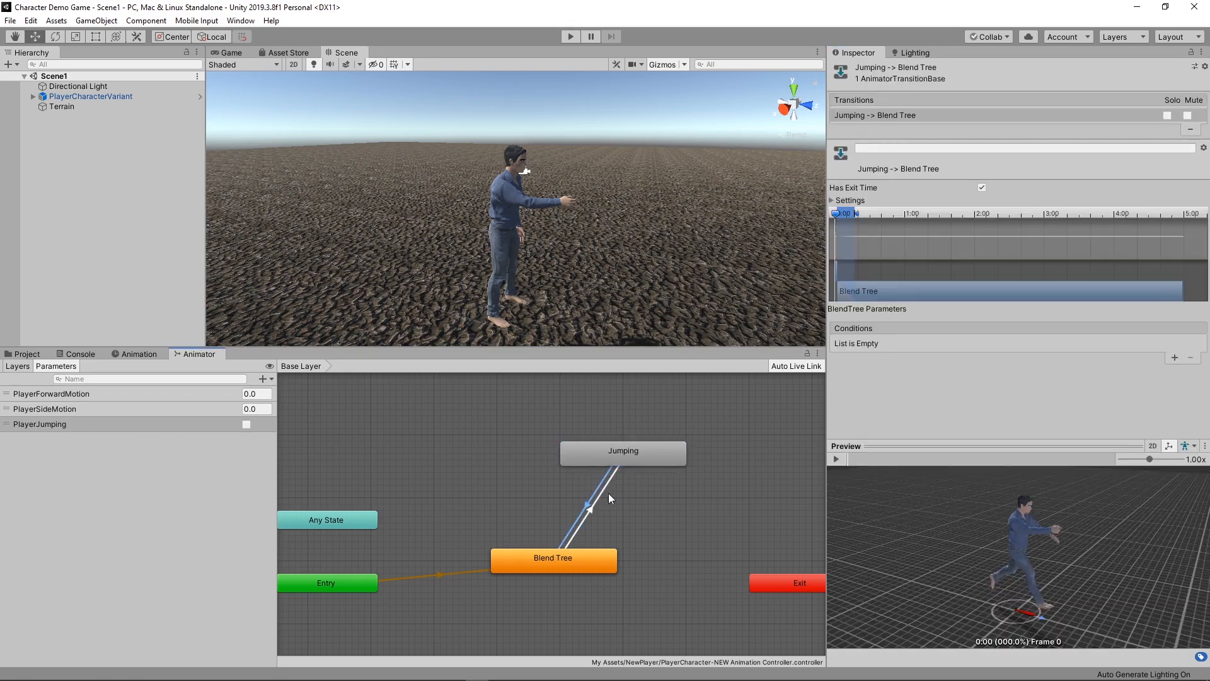
click(1173, 359)
click(1012, 345)
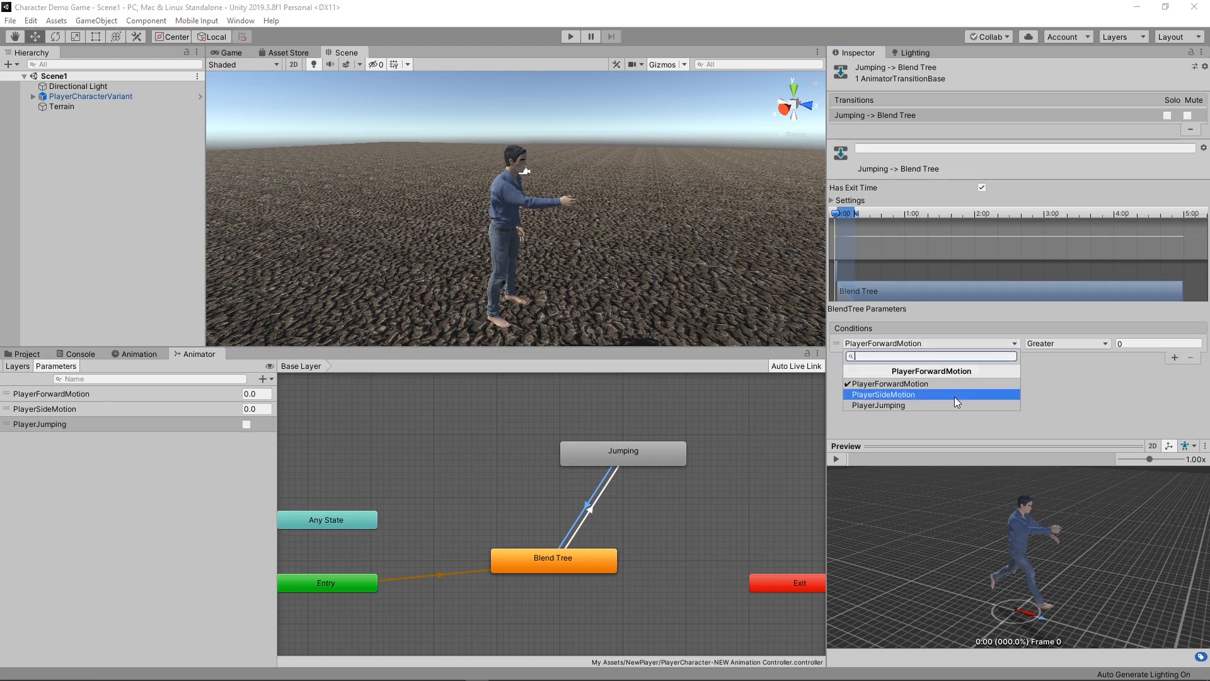
click(942, 406)
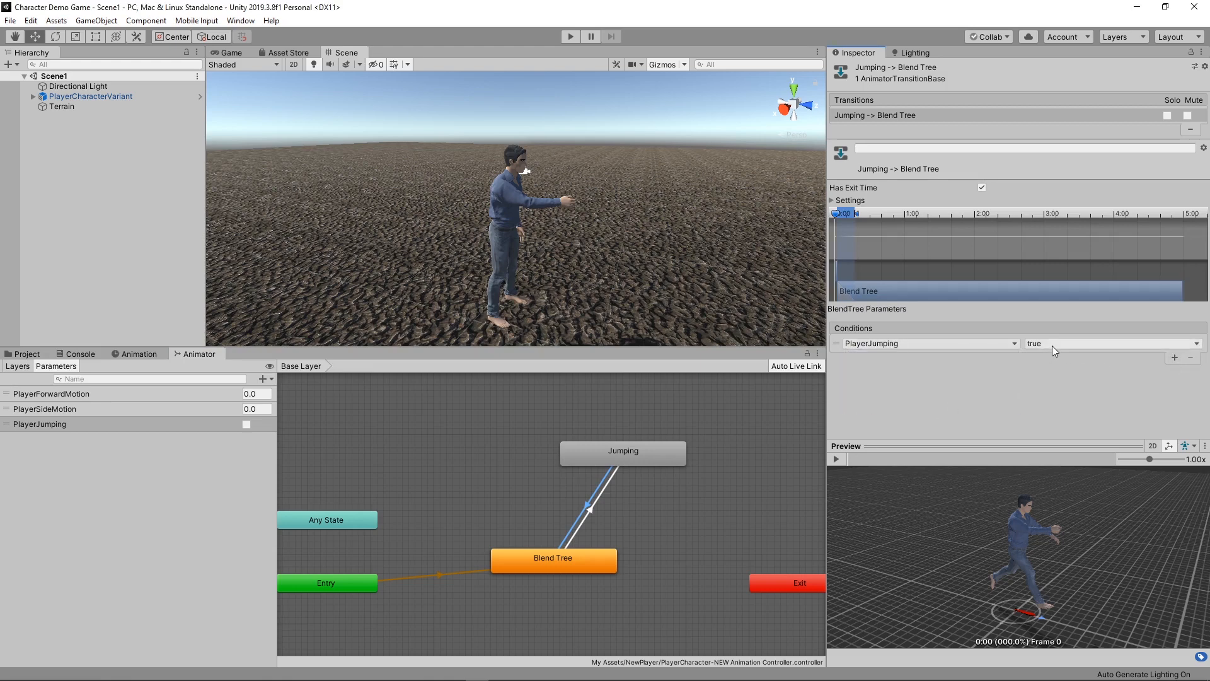
click(1052, 345)
click(1056, 370)
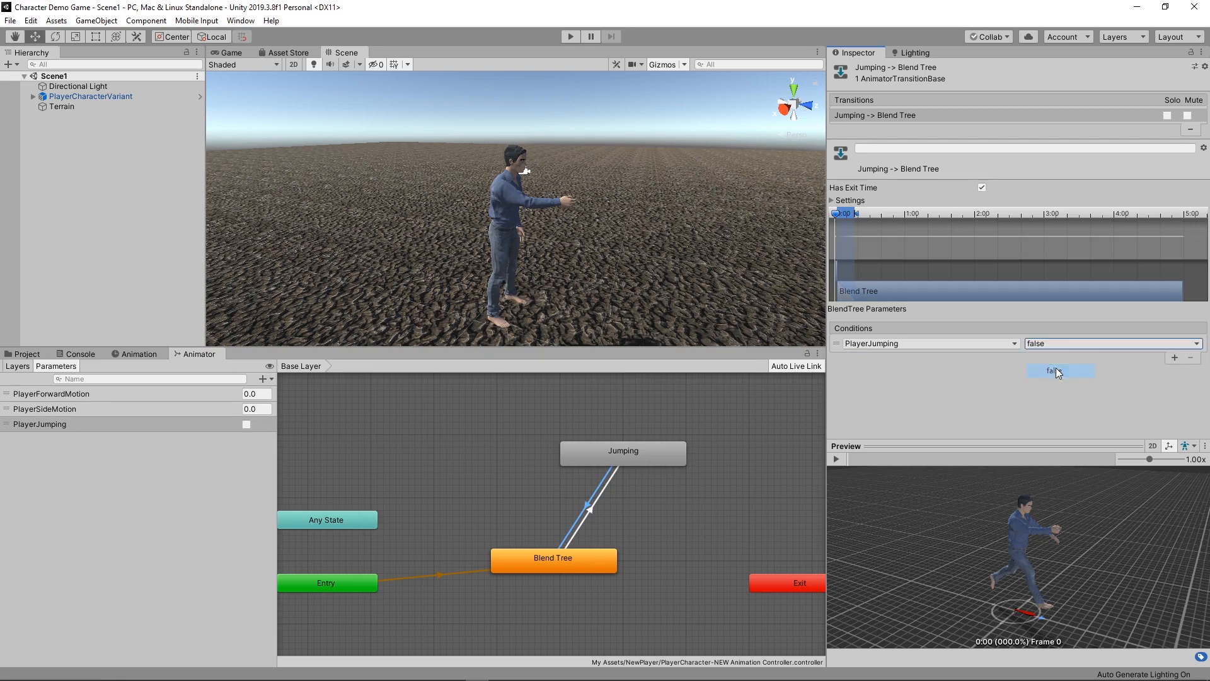
Shift the Jumping state slightly and create a new empty state, placing it below Blend Tree toward the Exit side.
drag(666, 455, 681, 447)
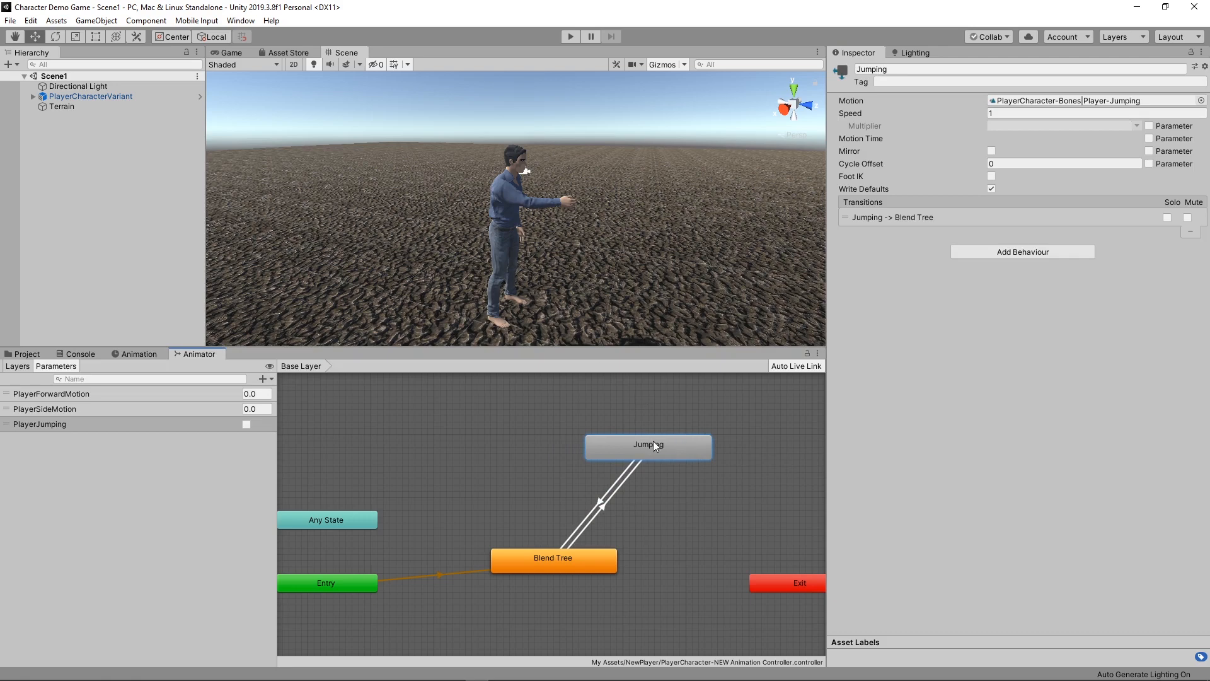
drag(654, 446, 638, 446)
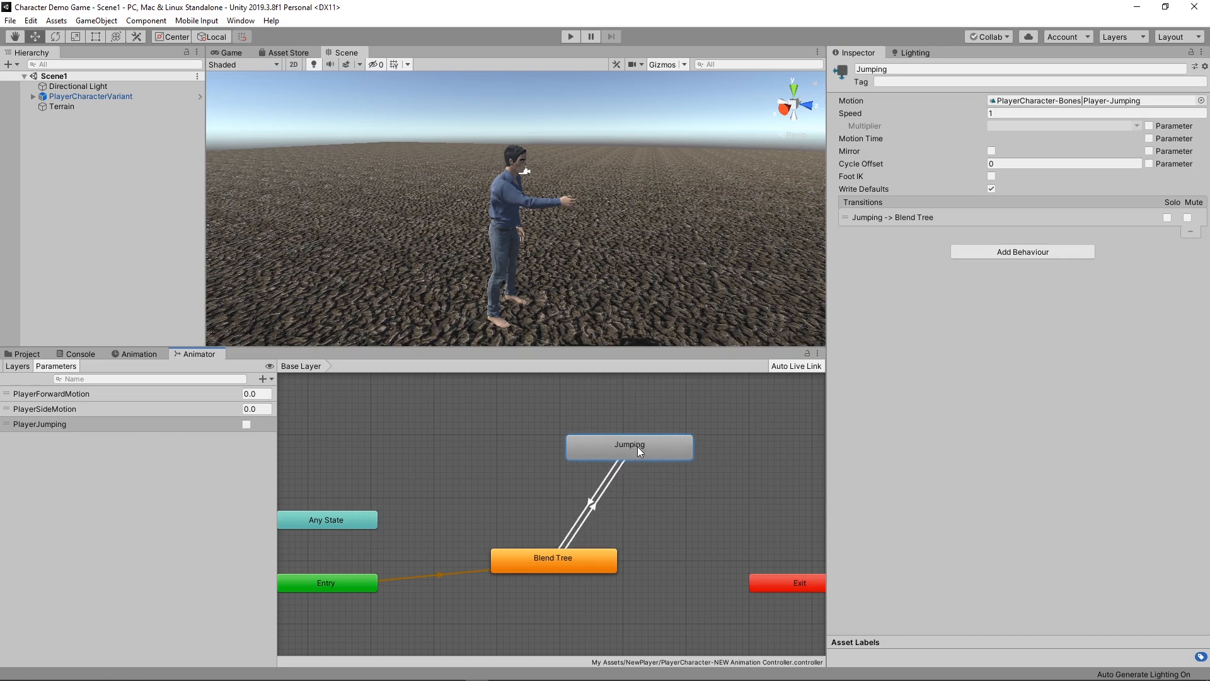
right_click(712, 518)
mouse_move(822, 520)
click(895, 526)
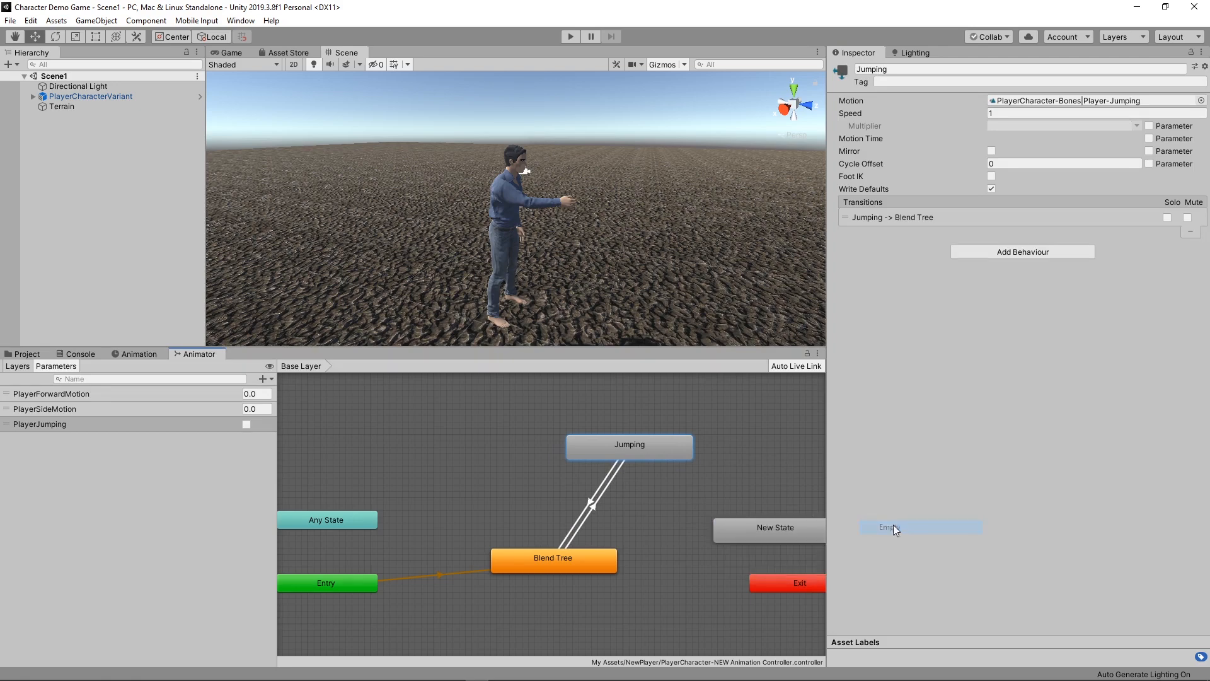
click(786, 534)
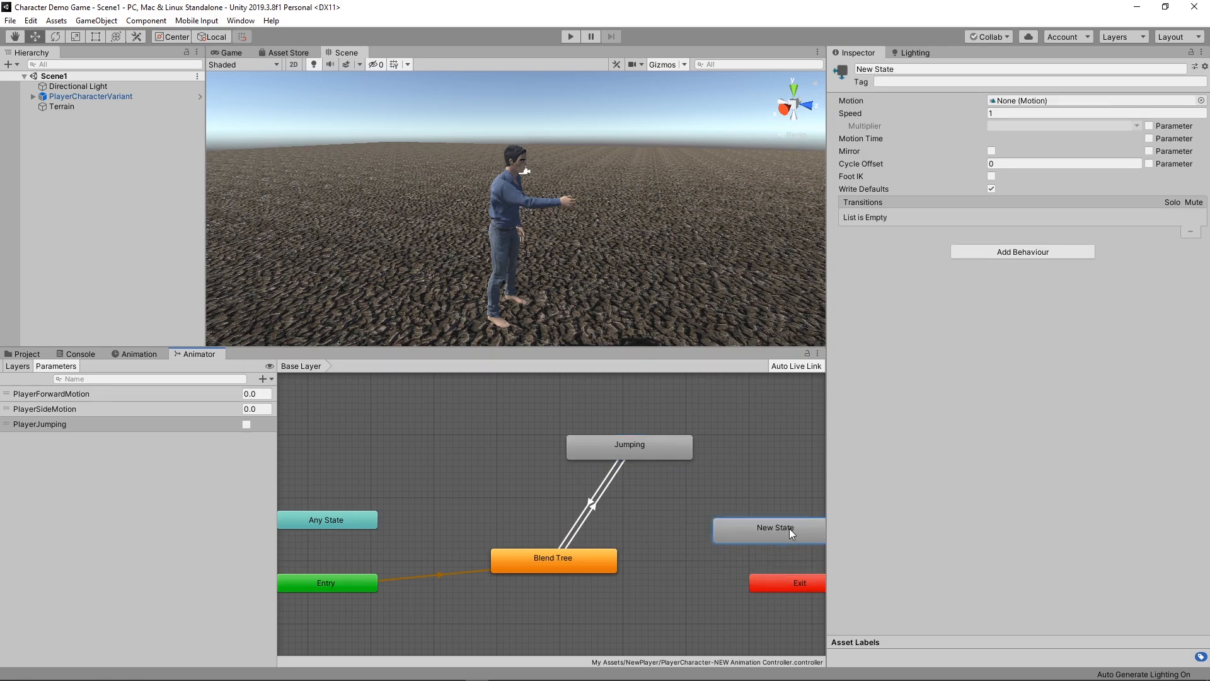
drag(789, 528, 700, 615)
scroll(706, 585, down, 4)
scroll(705, 579, up, 1)
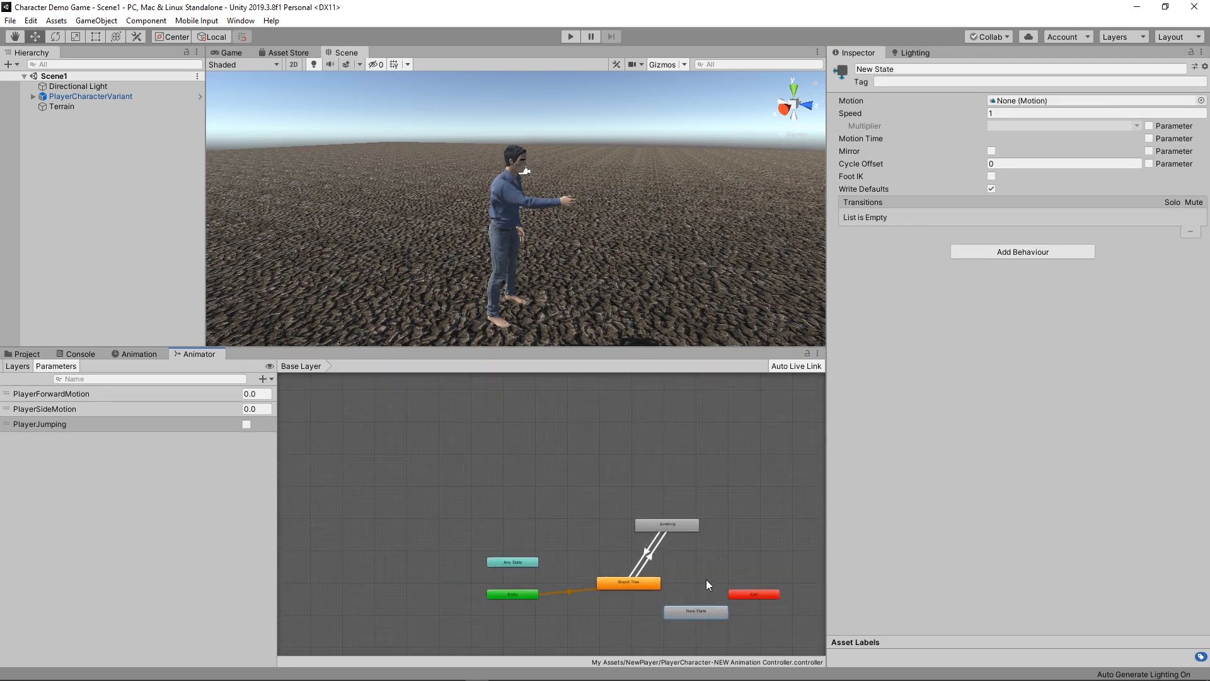
middle_drag(706, 579, 666, 478)
drag(658, 509, 652, 539)
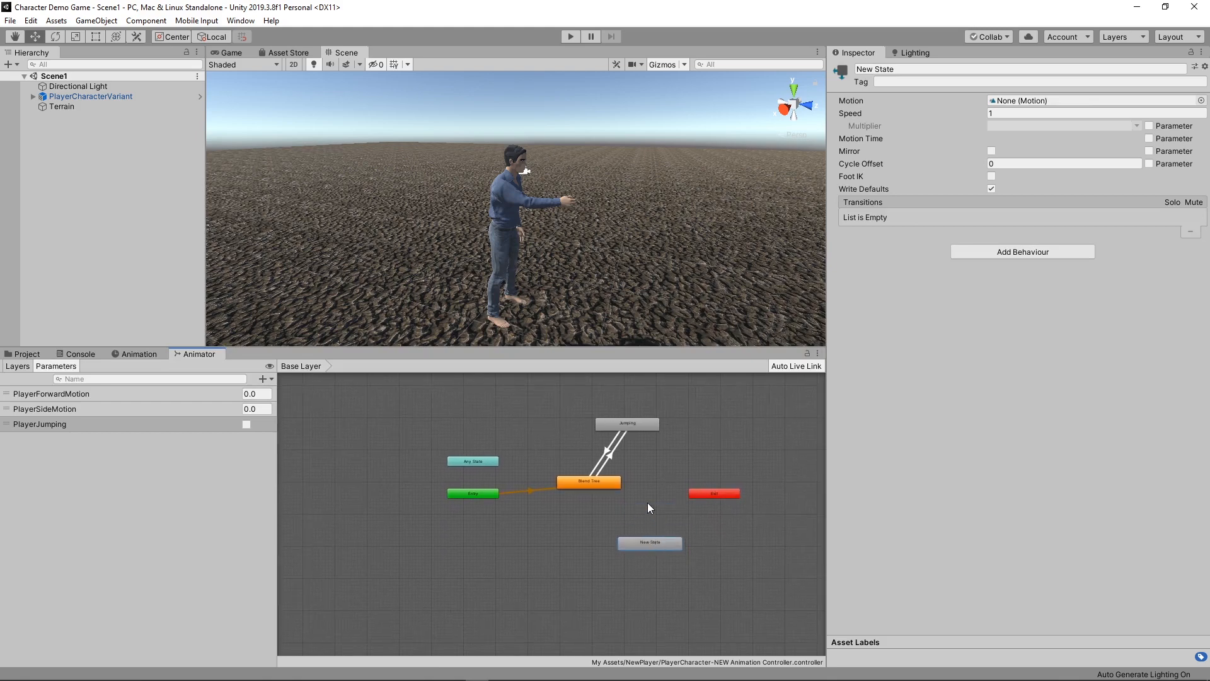
Make a transition from the Blend Tree state to the new empty state below it.
scroll(649, 508, up, 5)
click(552, 464)
right_click(555, 466)
click(595, 472)
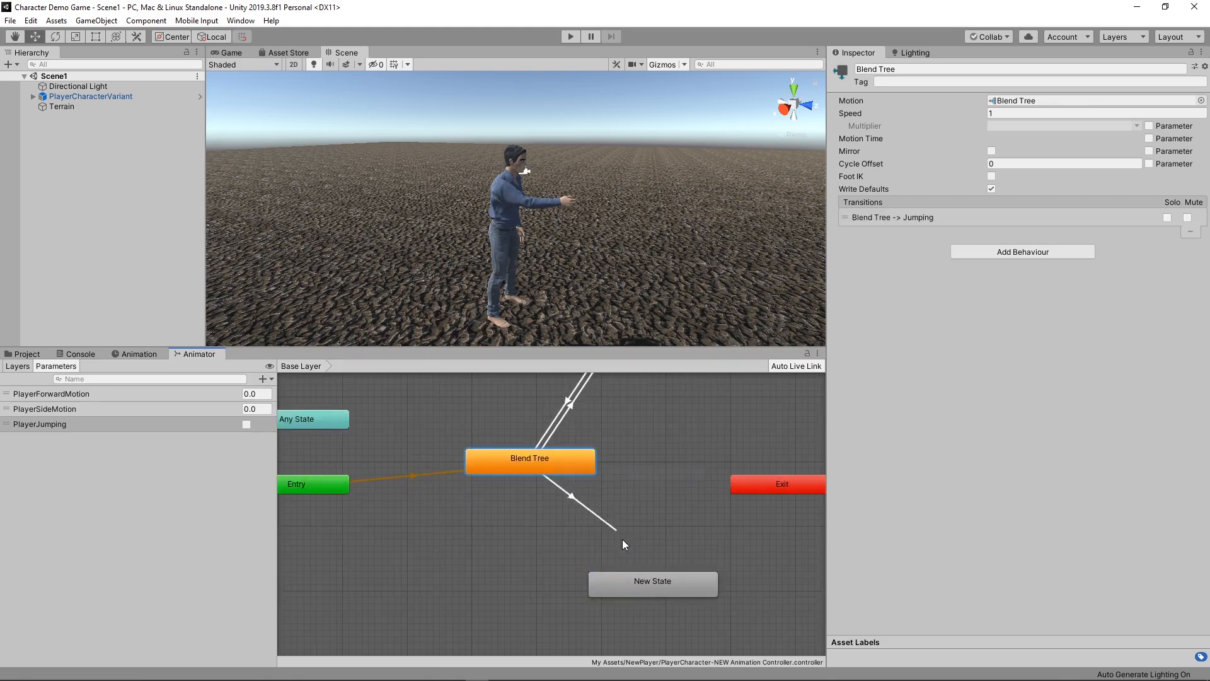
click(670, 580)
Rename the new empty state below Blend Tree to PlayerDying.
click(924, 68)
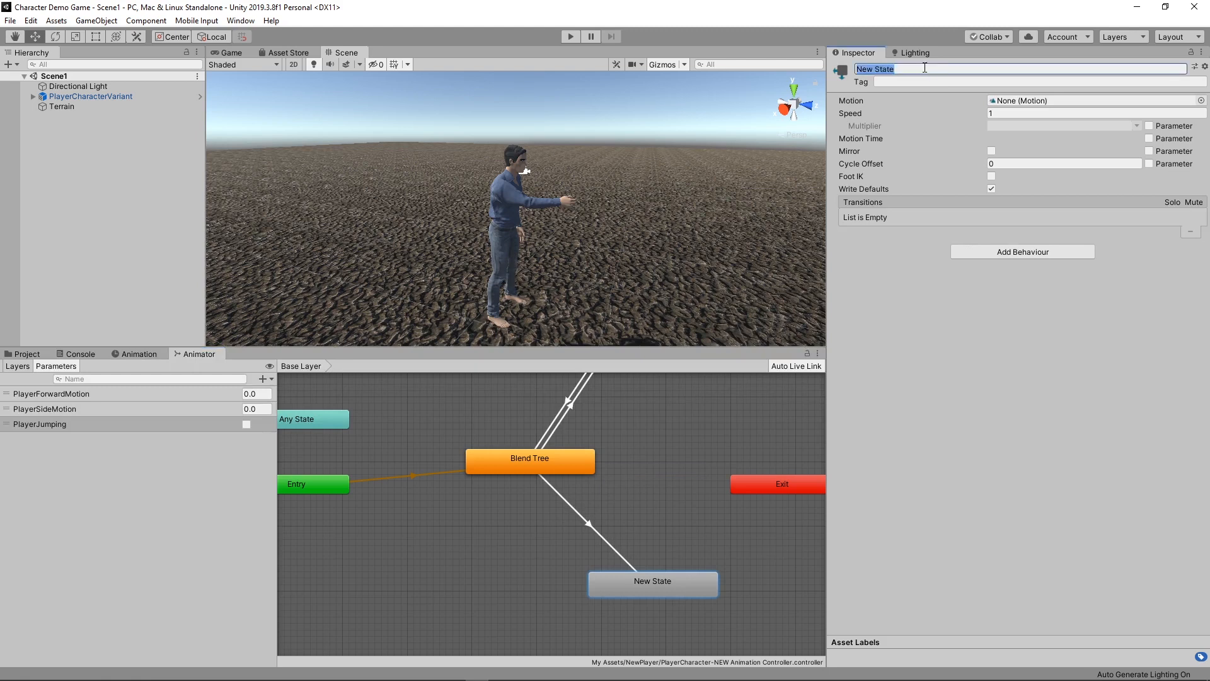
text(Deat)
key(BackSpace)
key(BackSpace)
key(BackSpace)
key(BackSpace)
text(PlayerDying)
key(Return)
Rename the Jumping state to PlayerJumping.
middle_drag(603, 392, 594, 483)
click(608, 444)
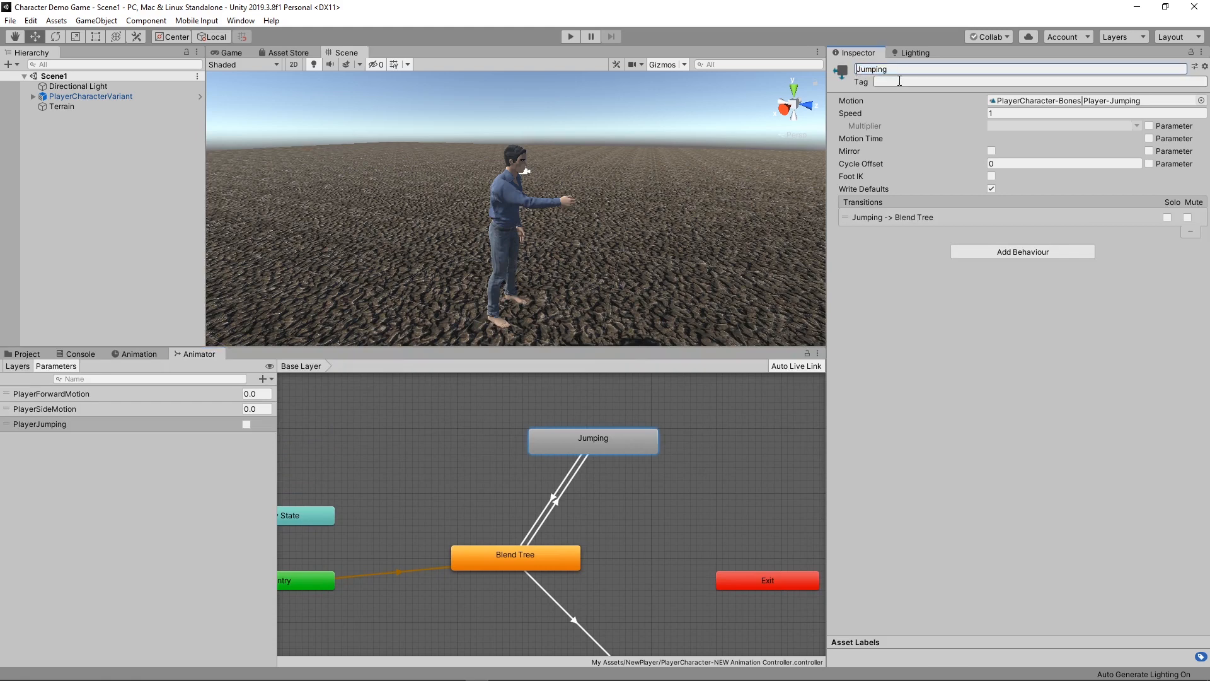
text(Player)
key(Return)
Rename the Blend Tree state to Player Base Blend Tree.
click(570, 547)
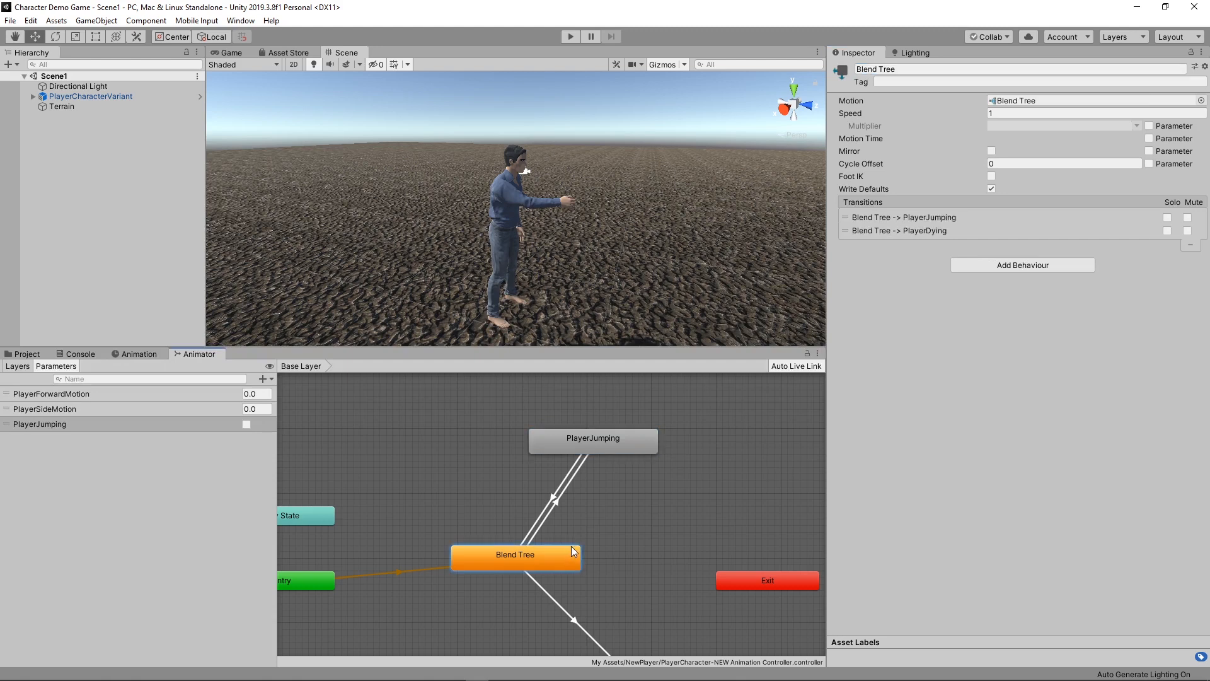
click(859, 68)
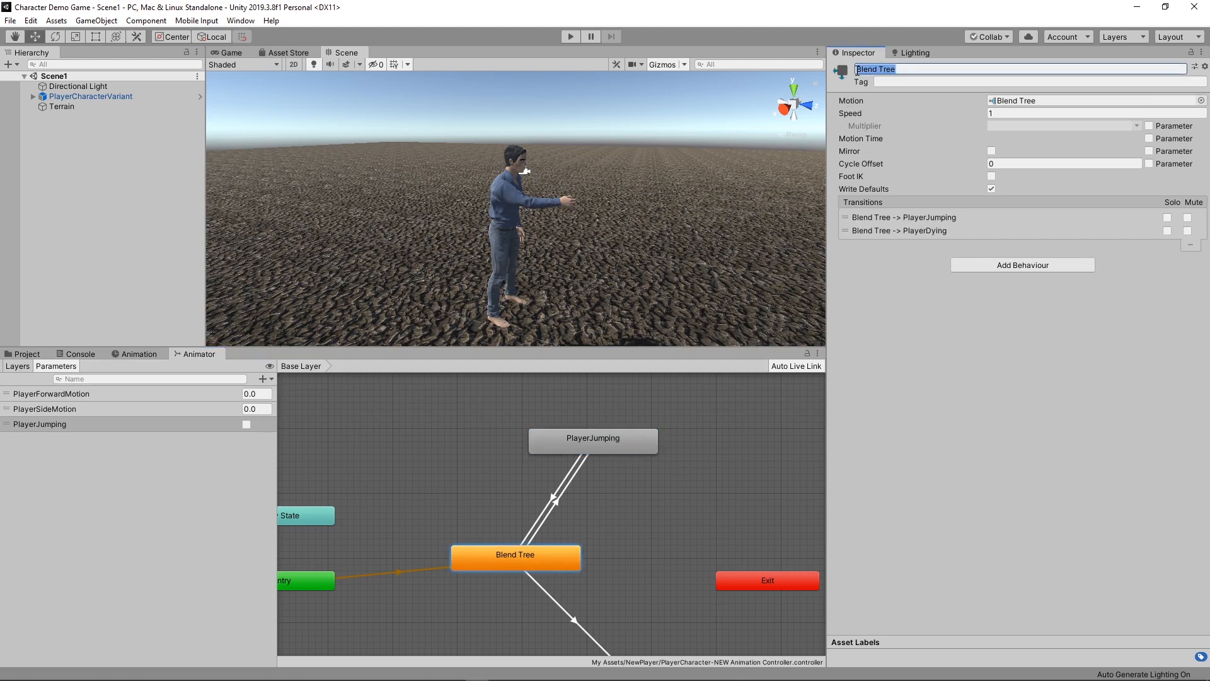
click(857, 69)
text(Player Base)
key(Return)
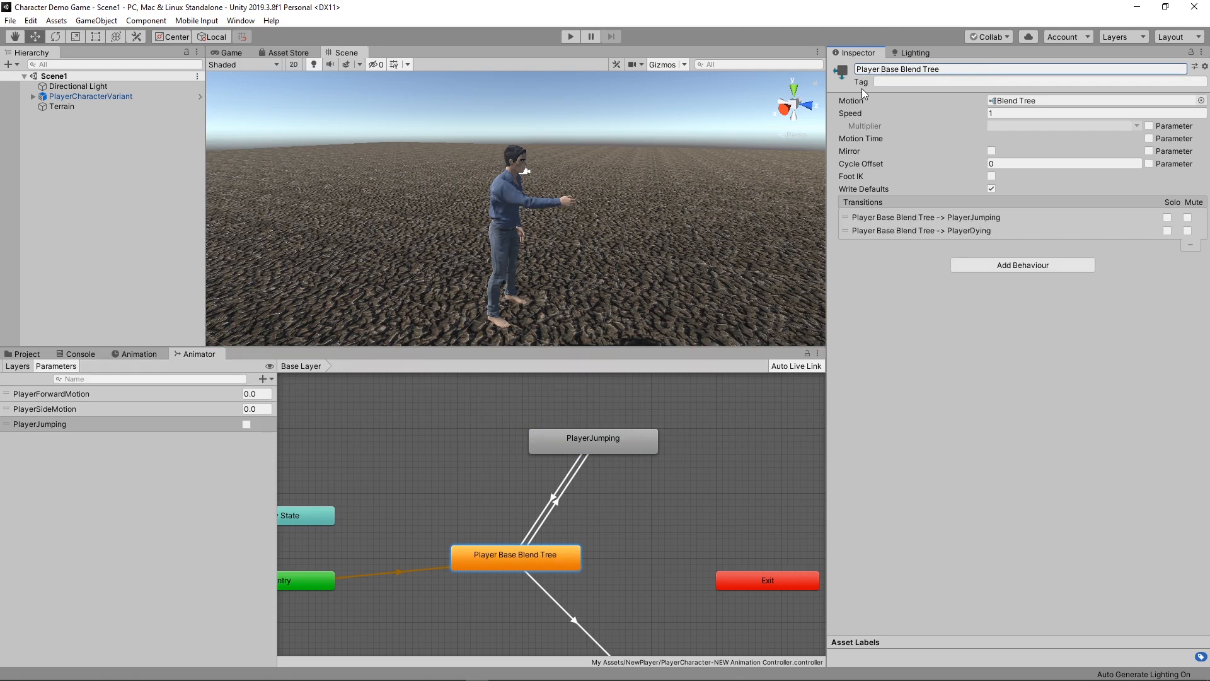
Add a Bool parameter named PlayerDying to the Animator Controller.
middle_drag(610, 554, 595, 426)
click(664, 545)
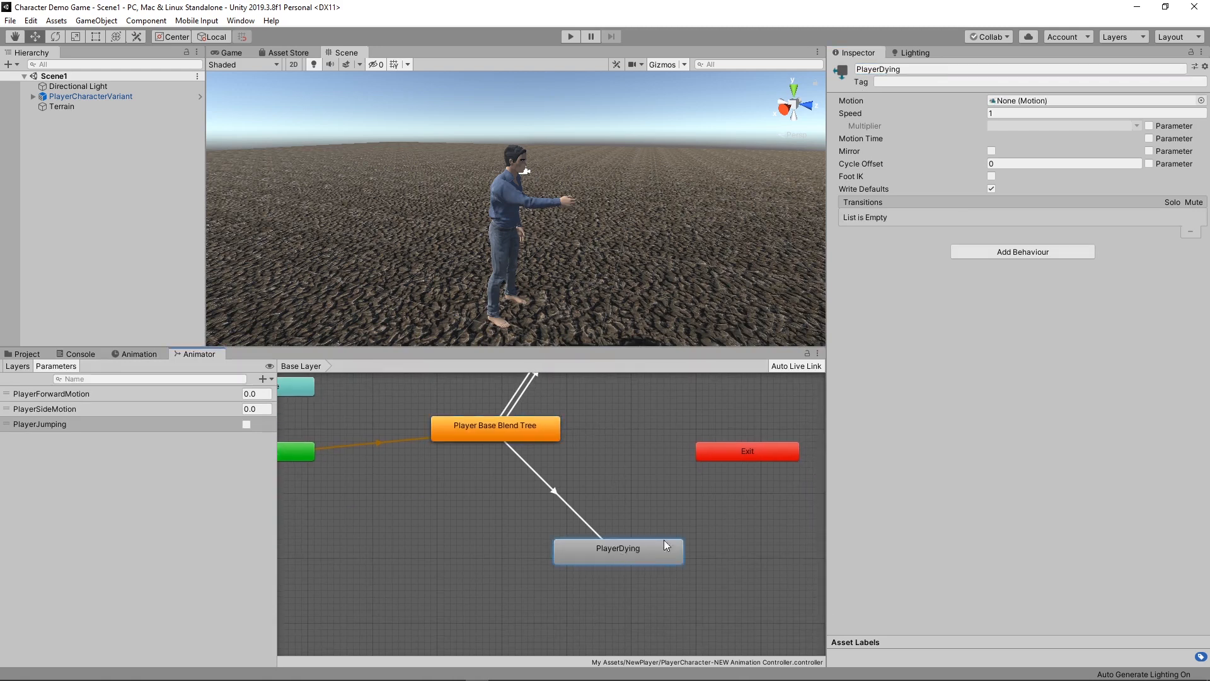
click(554, 492)
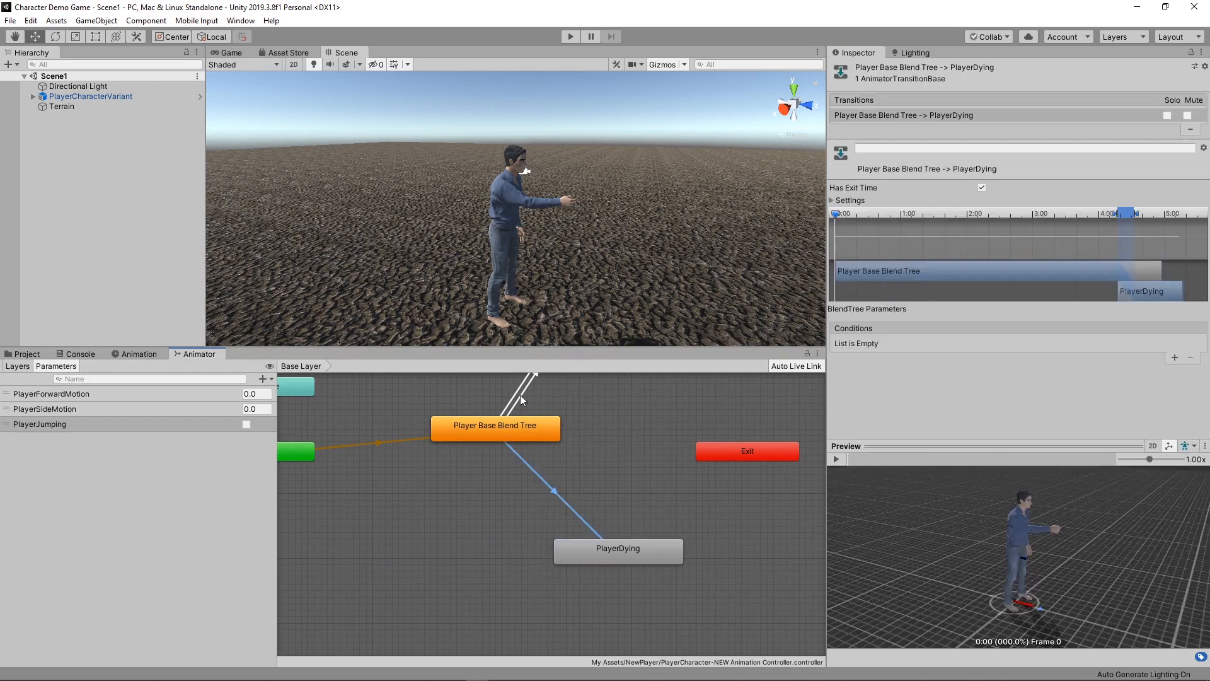
click(474, 394)
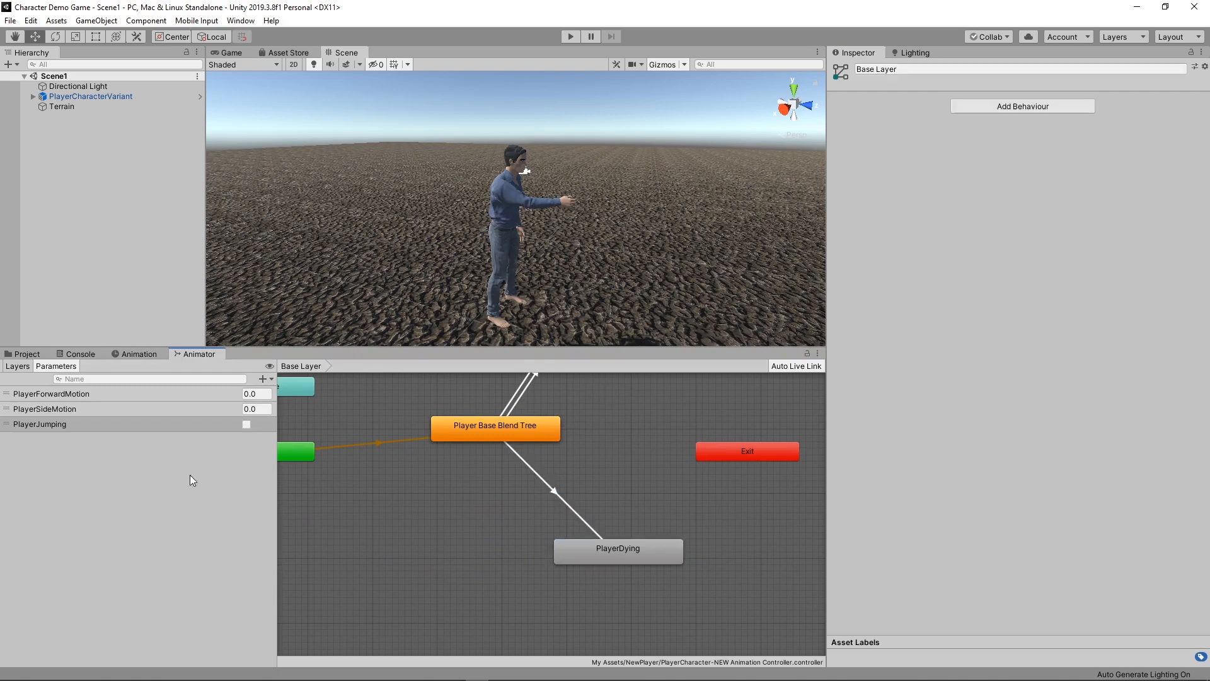
click(267, 380)
click(286, 422)
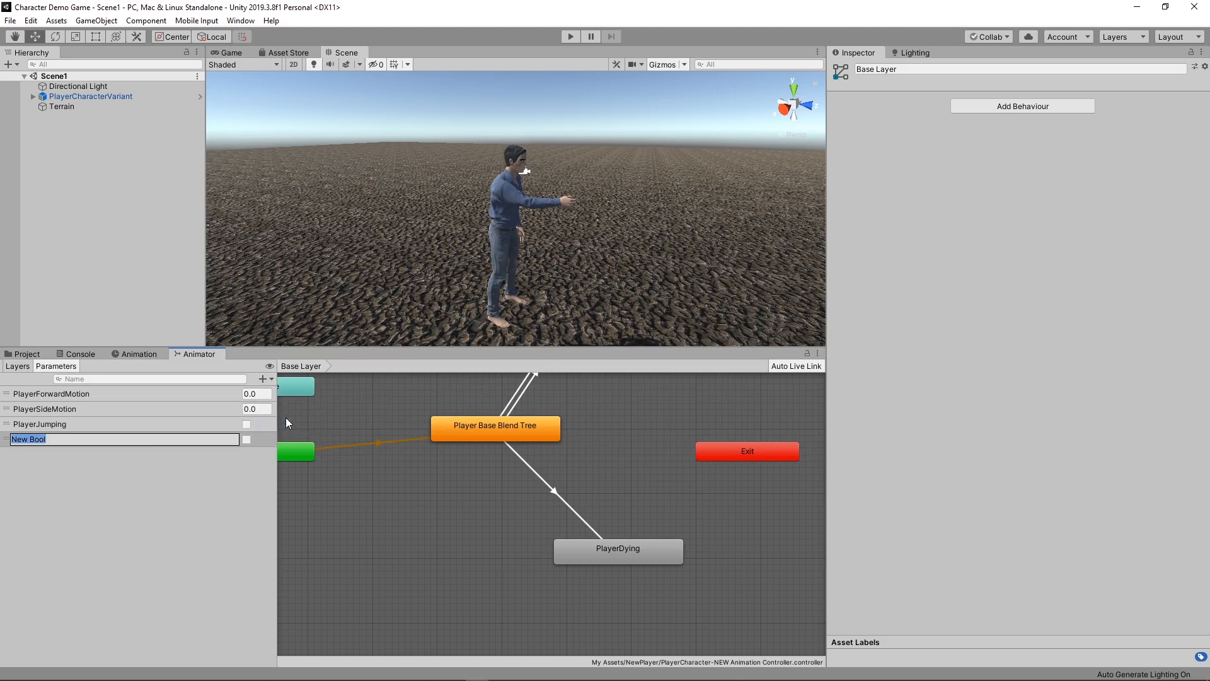
text(PlayerDying)
key(Return)
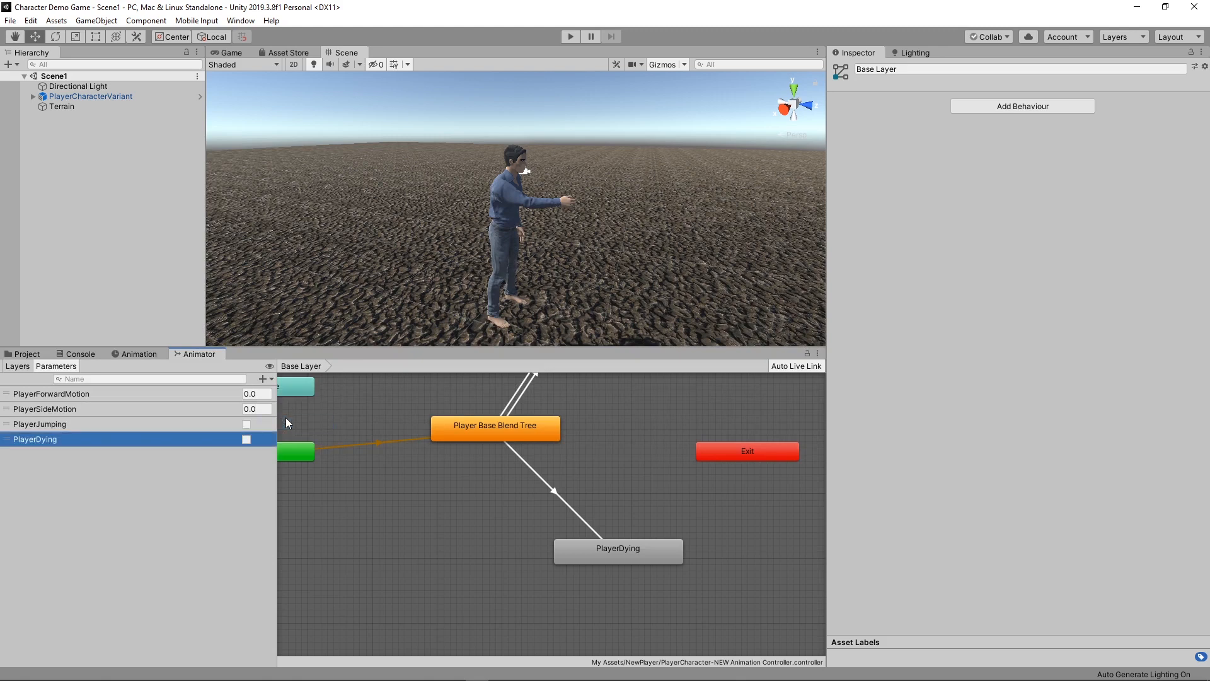
Add a condition requiring PlayerDying to be true on the Player Base Blend Tree to PlayerDying transition, and preview the transition.
click(550, 489)
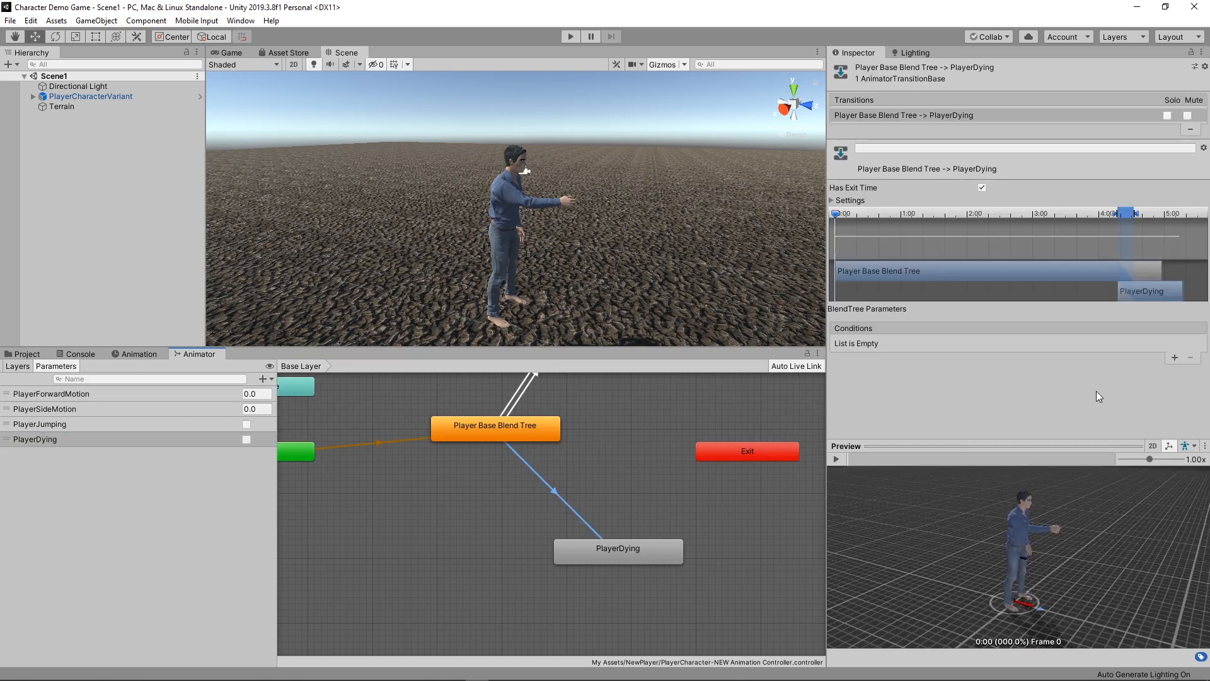
click(1174, 357)
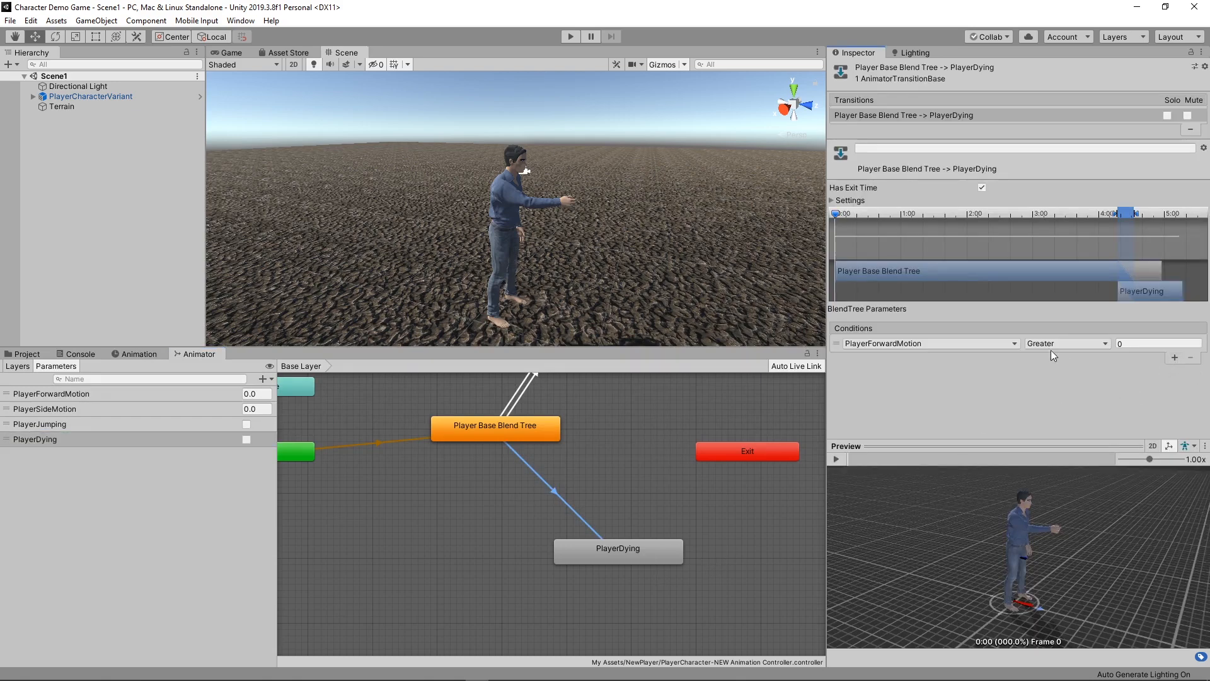
click(1015, 344)
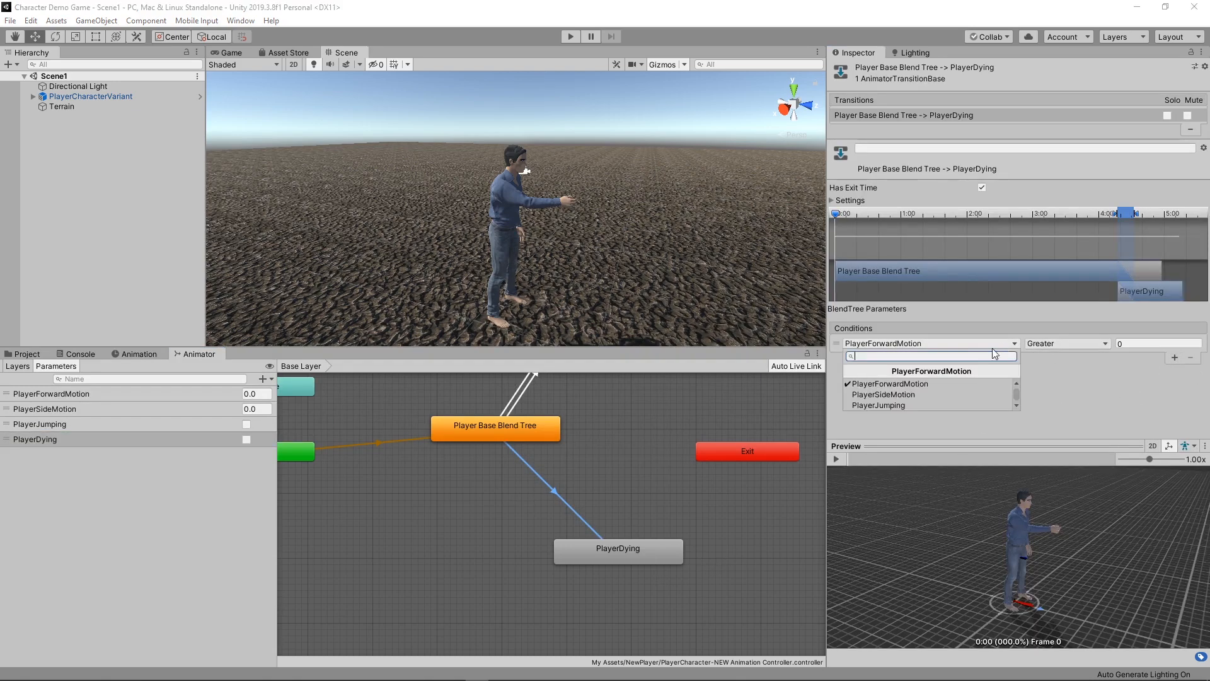
click(924, 405)
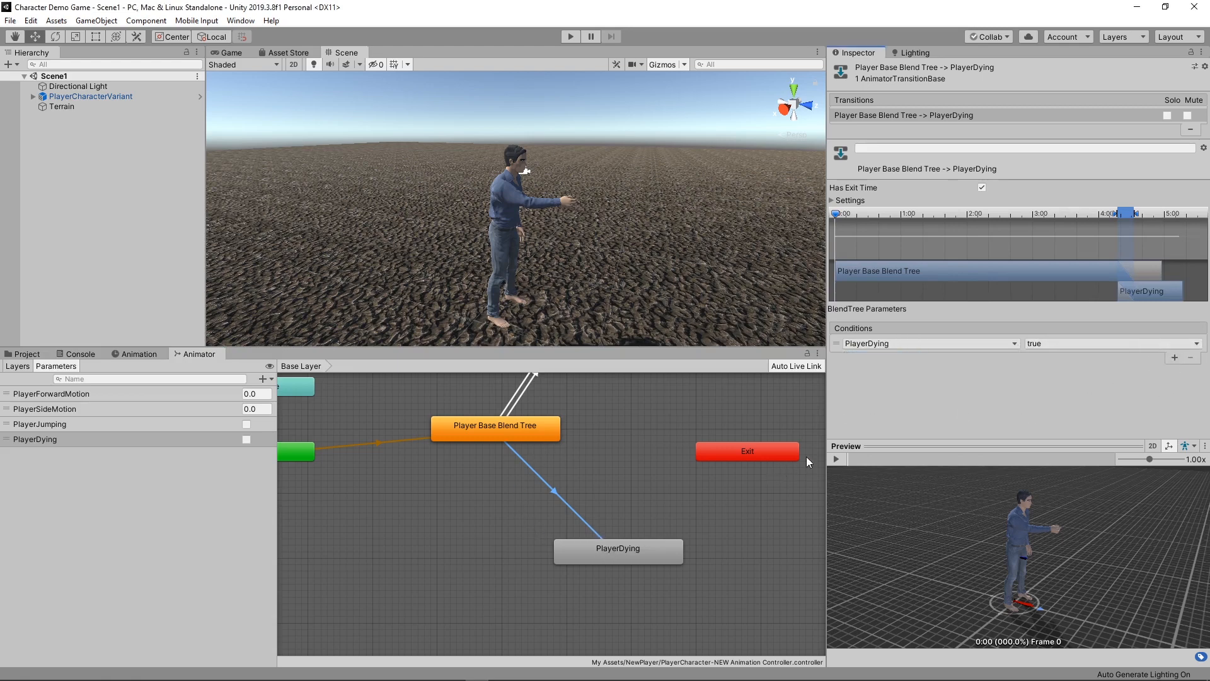
click(837, 459)
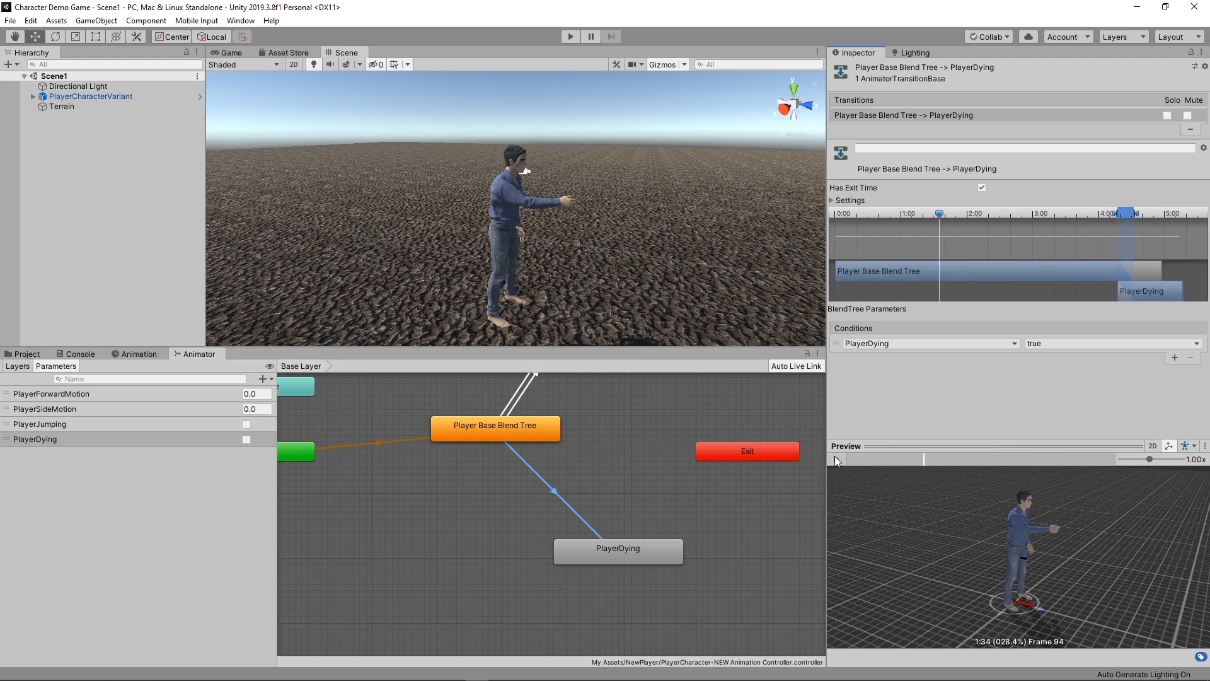
drag(1157, 214, 1068, 321)
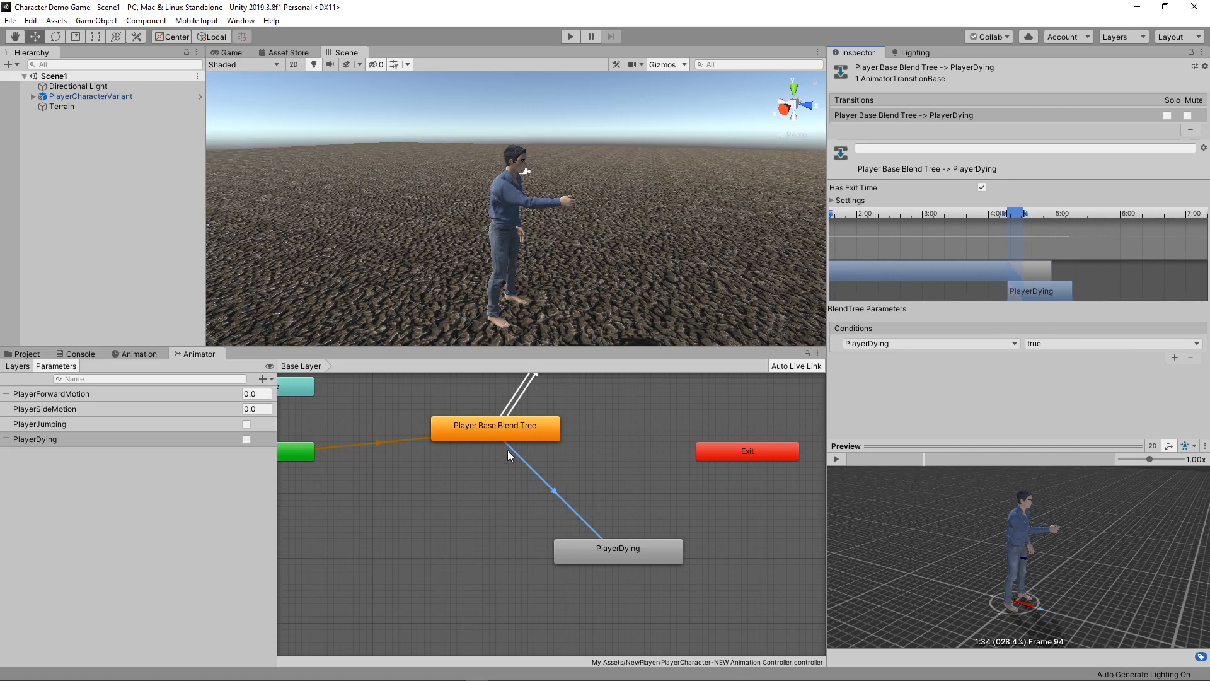
middle_drag(567, 500, 576, 535)
right_click(641, 588)
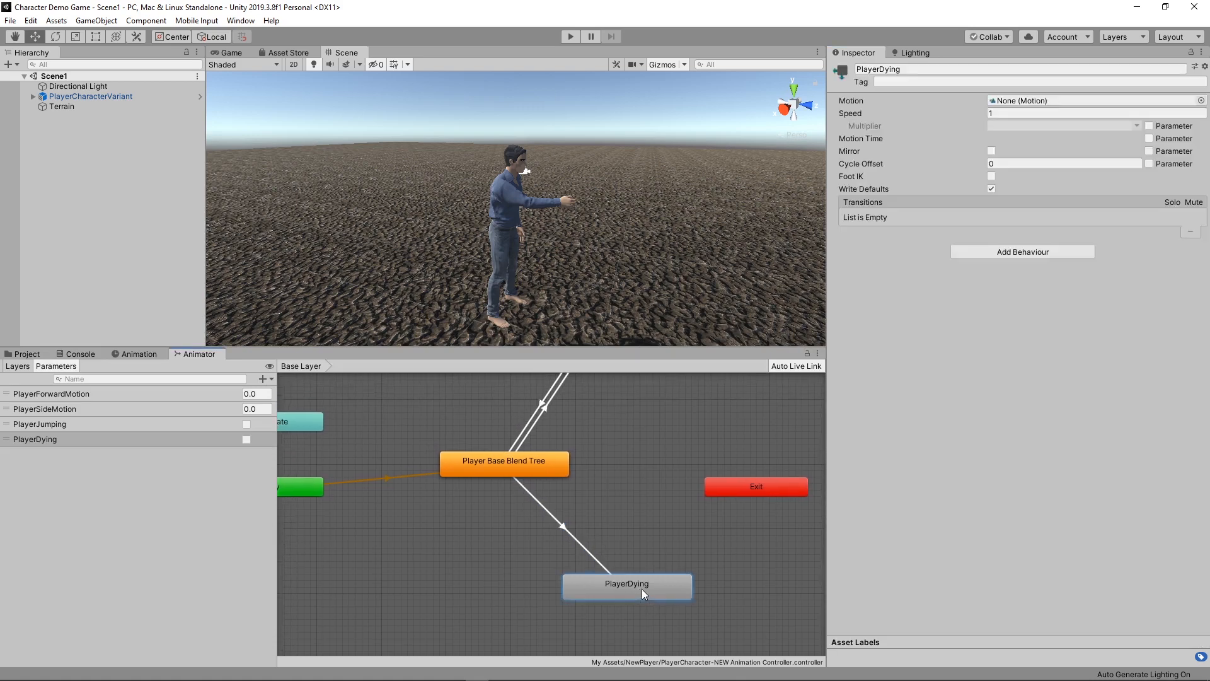
click(693, 597)
click(631, 509)
Make a transition from the PlayerDying state to itself and select that state.
right_click(653, 581)
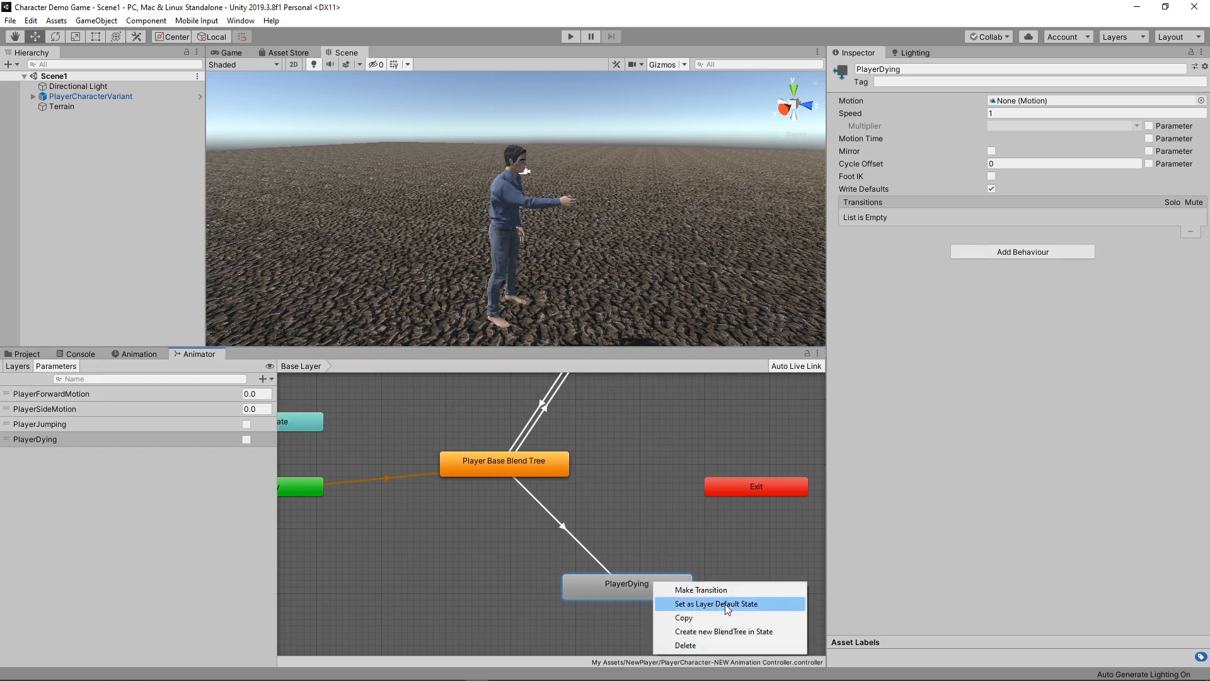
click(693, 586)
click(558, 467)
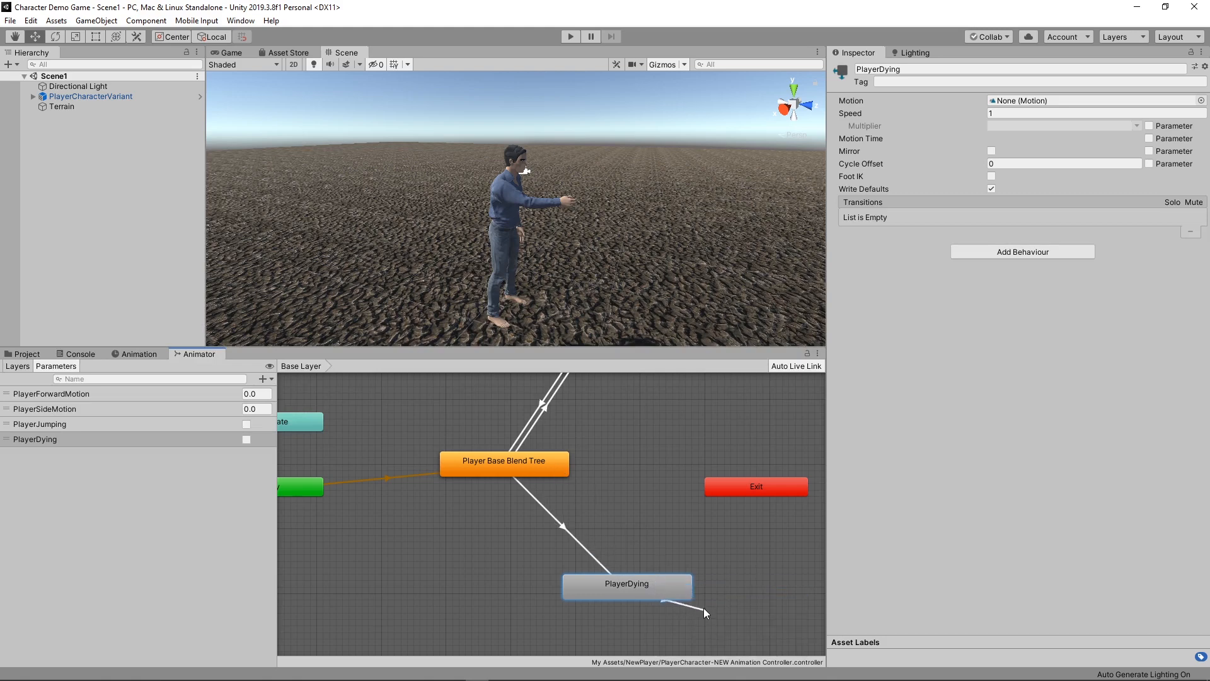
click(657, 581)
click(742, 569)
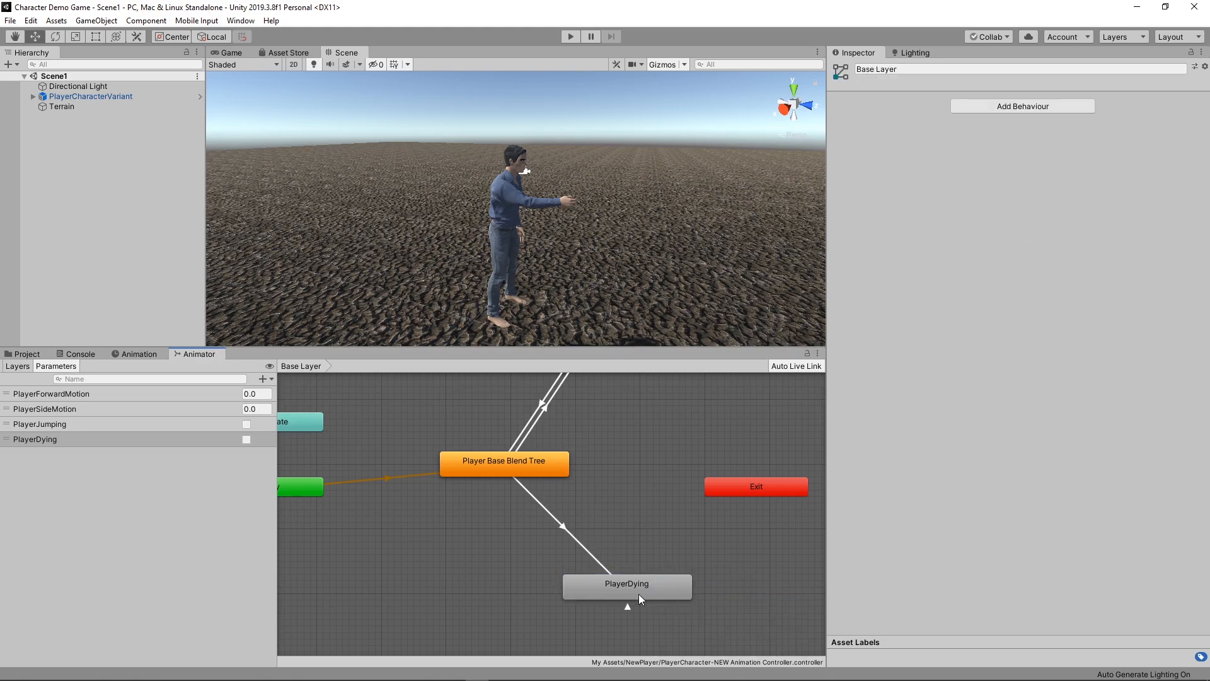
click(638, 594)
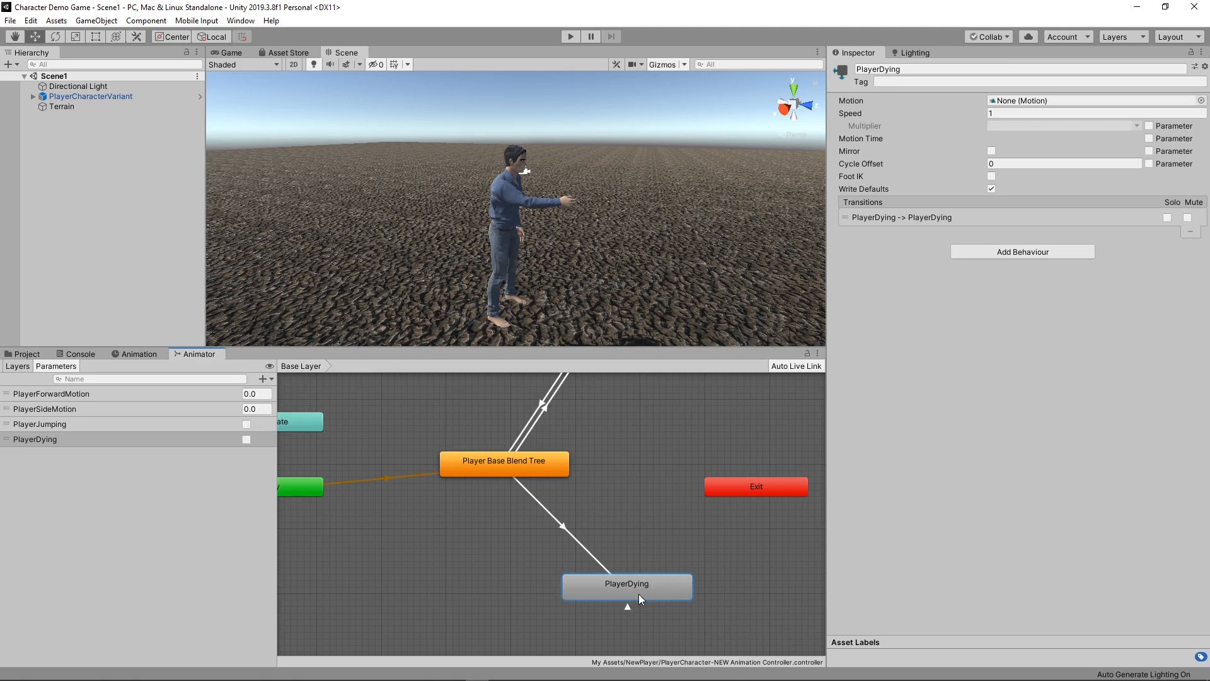
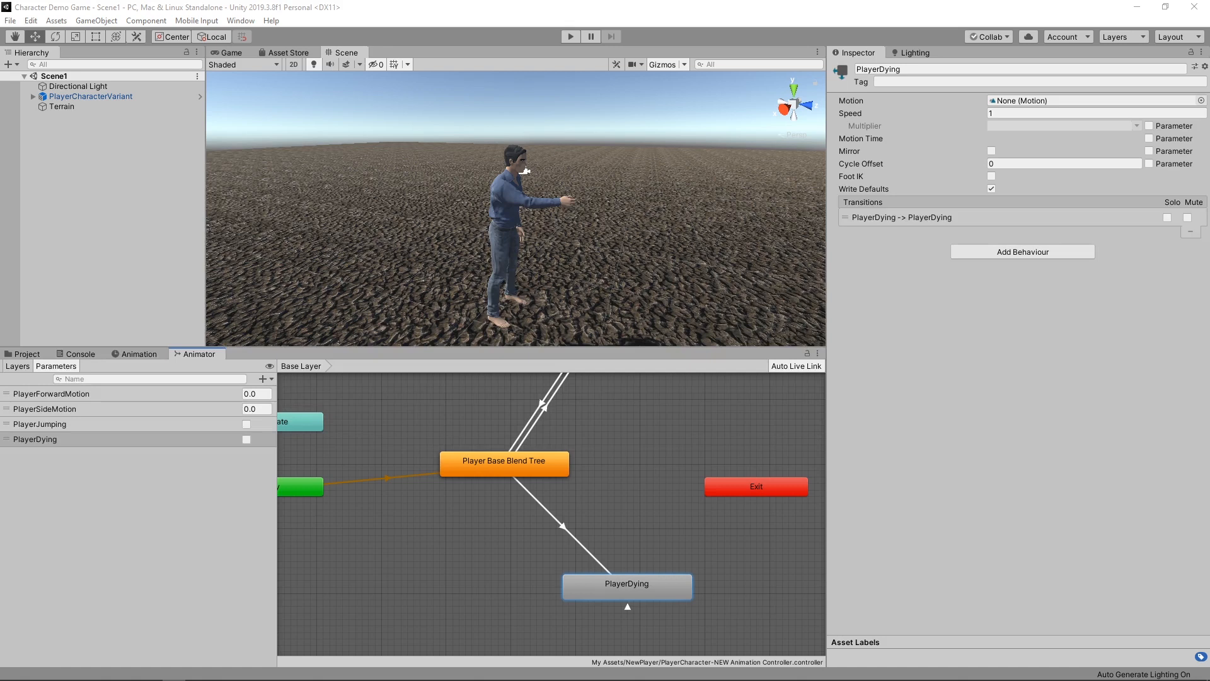
Add a Float parameter named PlayerAimingAngle to the Animator Controller.
click(269, 380)
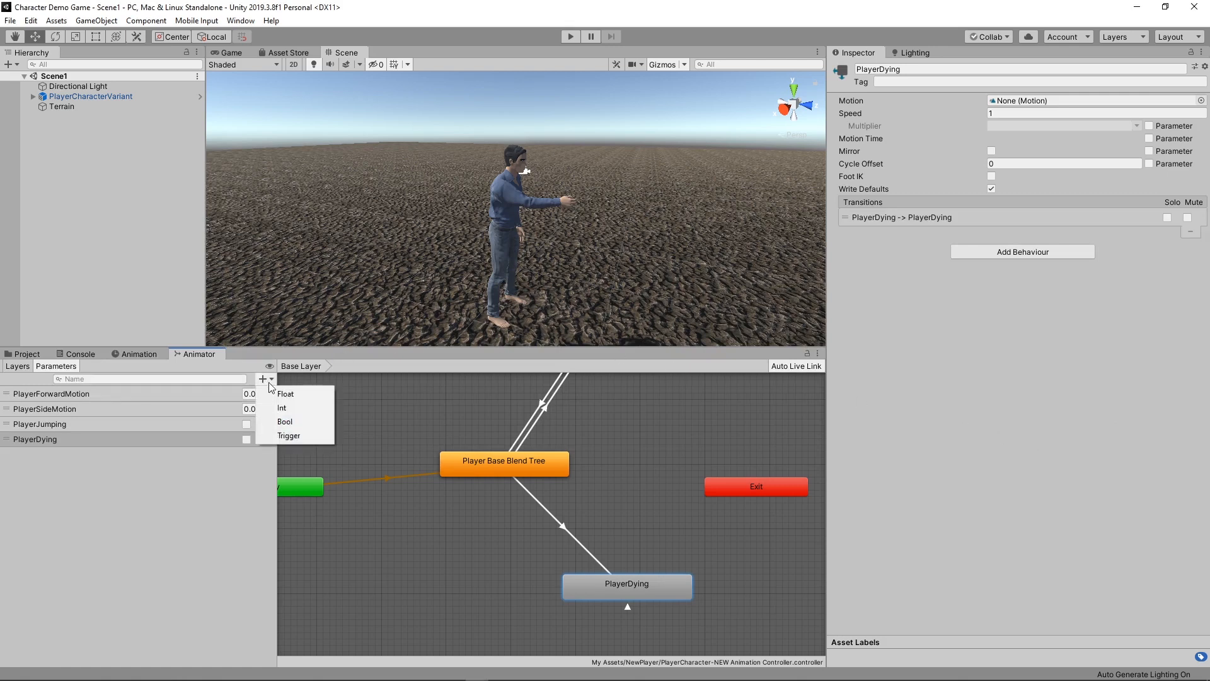
click(284, 393)
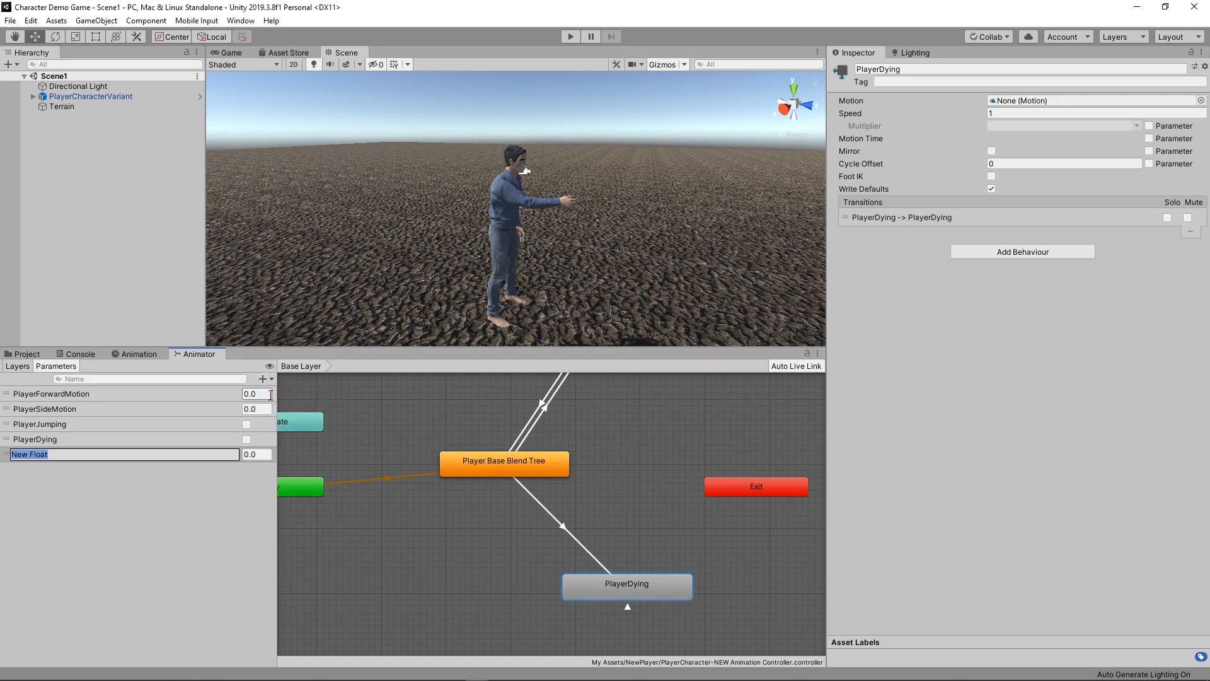
text(Plsyrt)
key(BackSpace)
key(BackSpace)
key(BackSpace)
key(BackSpace)
text(syerSAi)
key(BackSpace)
key(BackSpace)
text(alM)
key(BackSpace)
key(BackSpace)
key(BackSpace)
key(BackSpace)
key(BackSpace)
key(BackSpace)
key(BackSpace)
text(ayerAiimingAngle)
key(BackSpace)
key(Return)
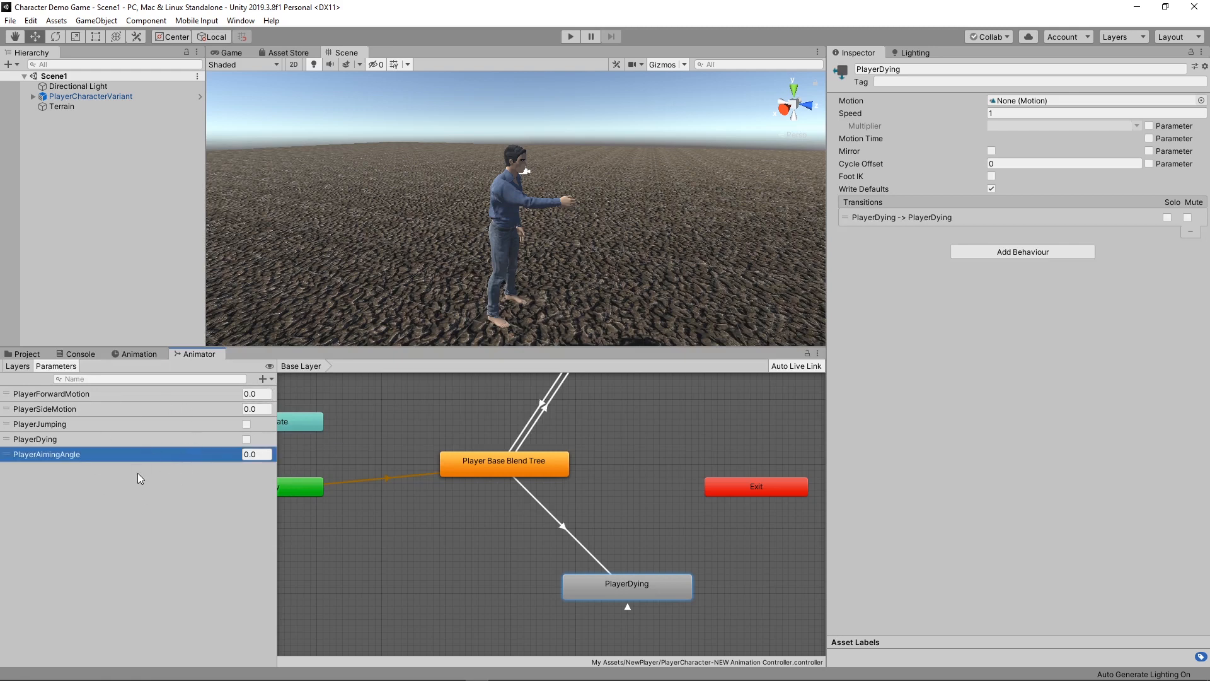
click(22, 367)
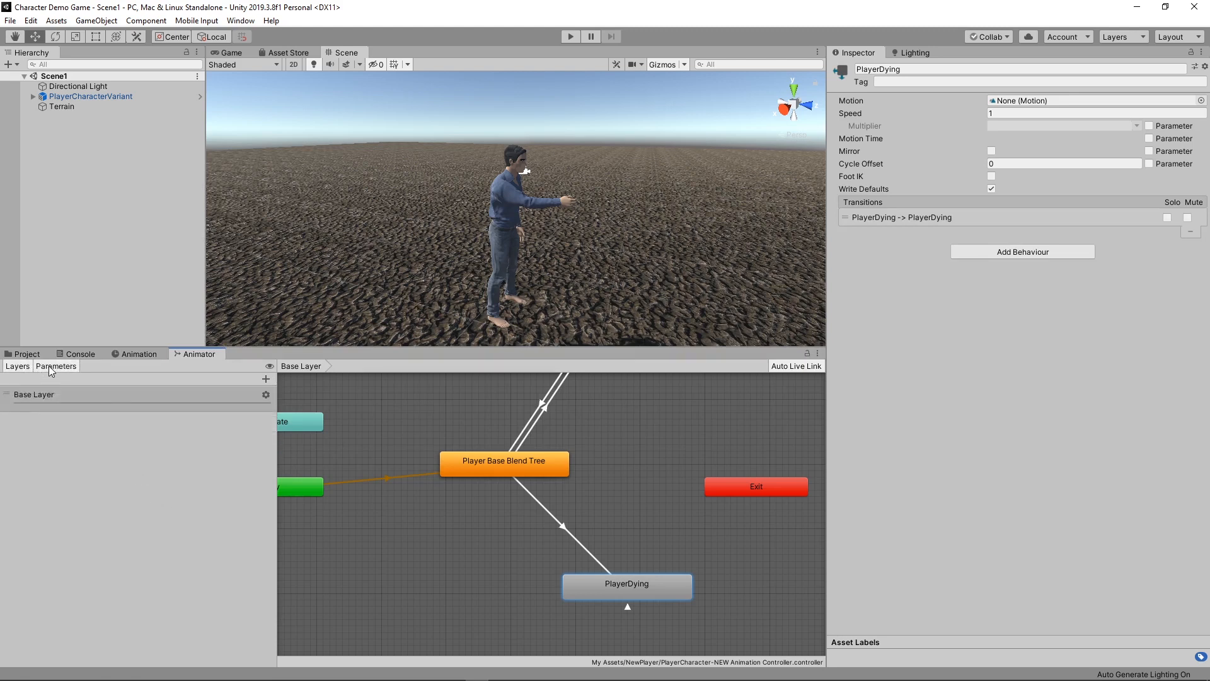
click(52, 371)
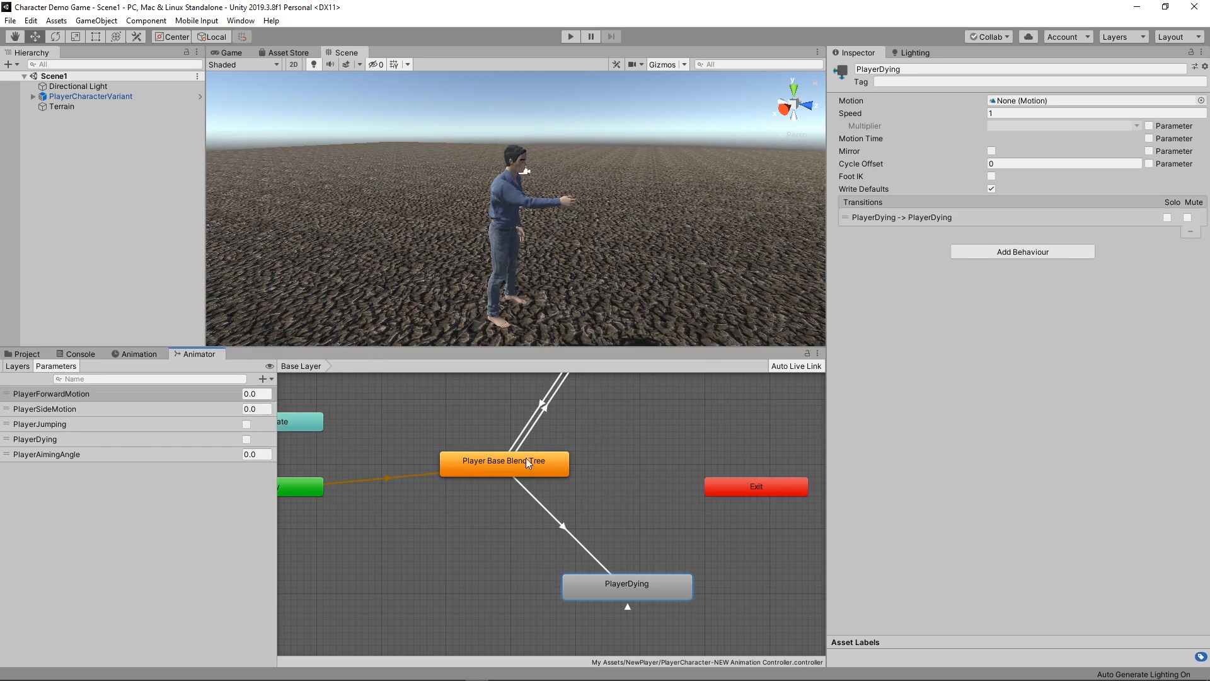
middle_drag(547, 225, 512, 235)
right_drag(608, 233, 511, 240)
middle_drag(738, 281, 656, 252)
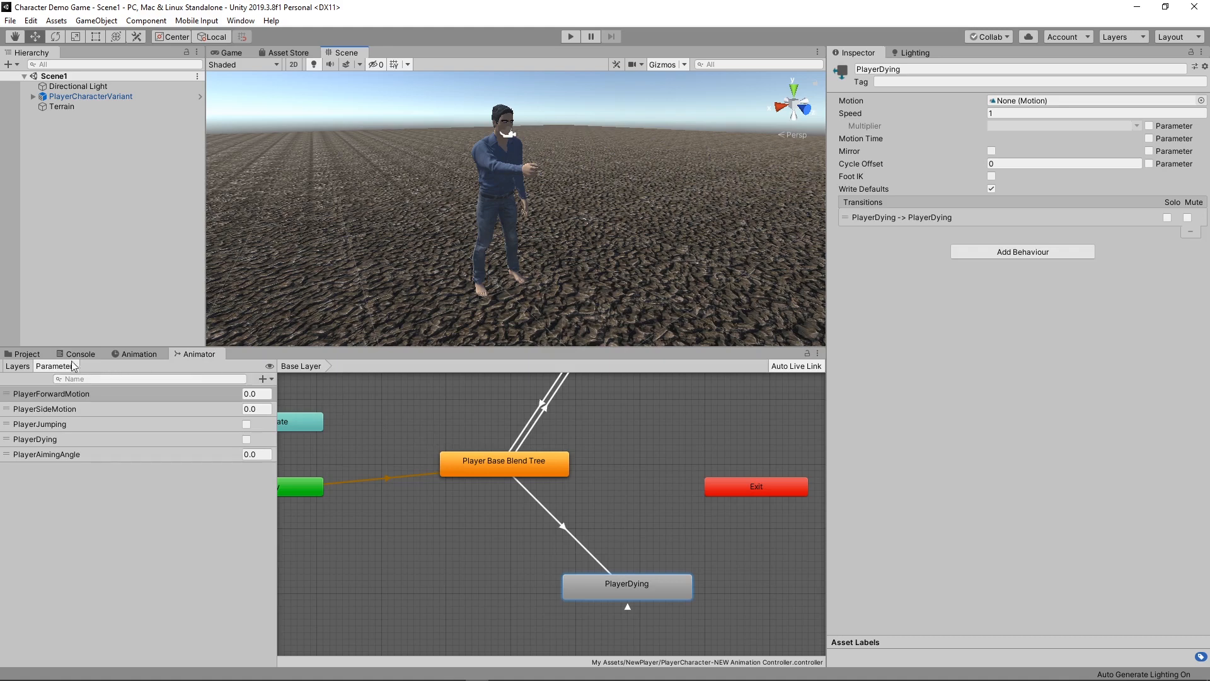
Create an Avatar Mask named PlayerAimingMask in the project's NewPlayer folder.
click(25, 353)
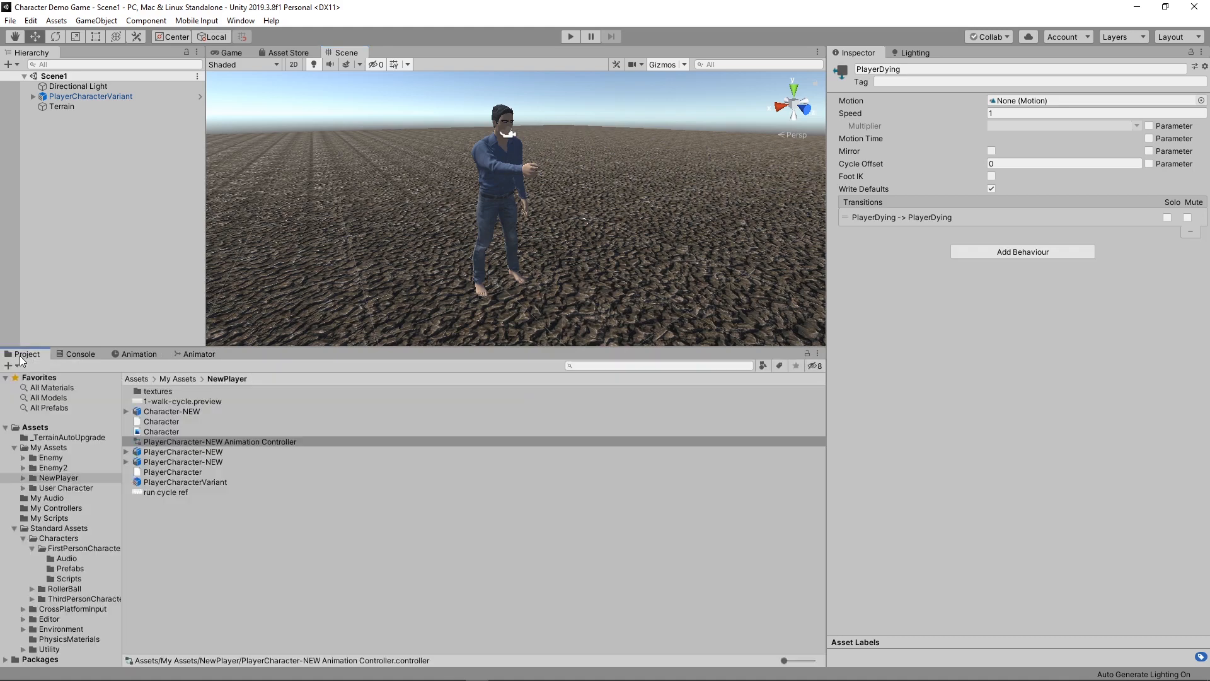
right_click(260, 543)
mouse_move(349, 231)
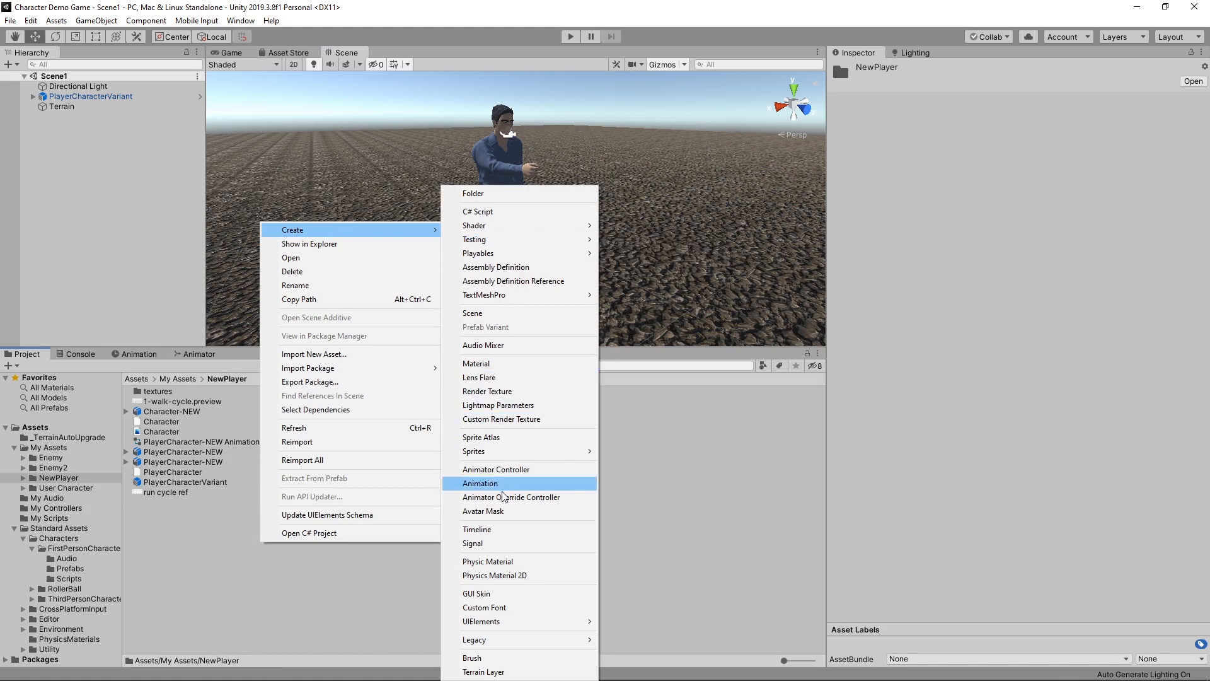
click(503, 509)
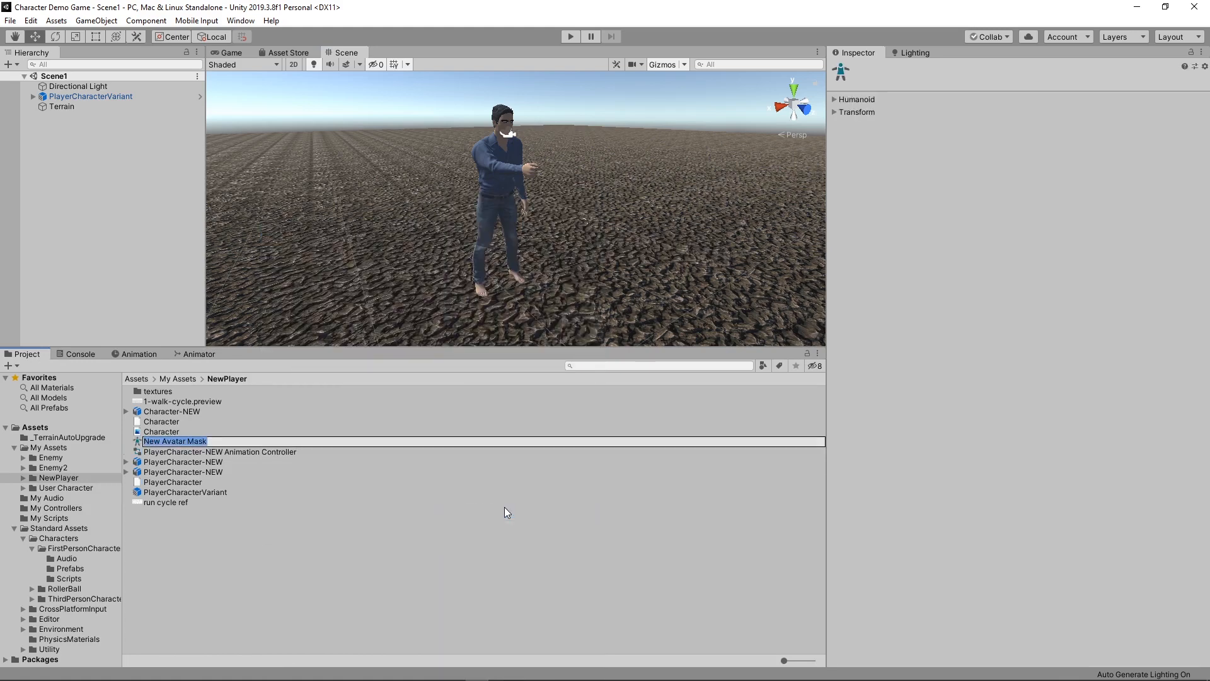
text(PlayerAimingA)
key(BackSpace)
text(Mask)
key(Return)
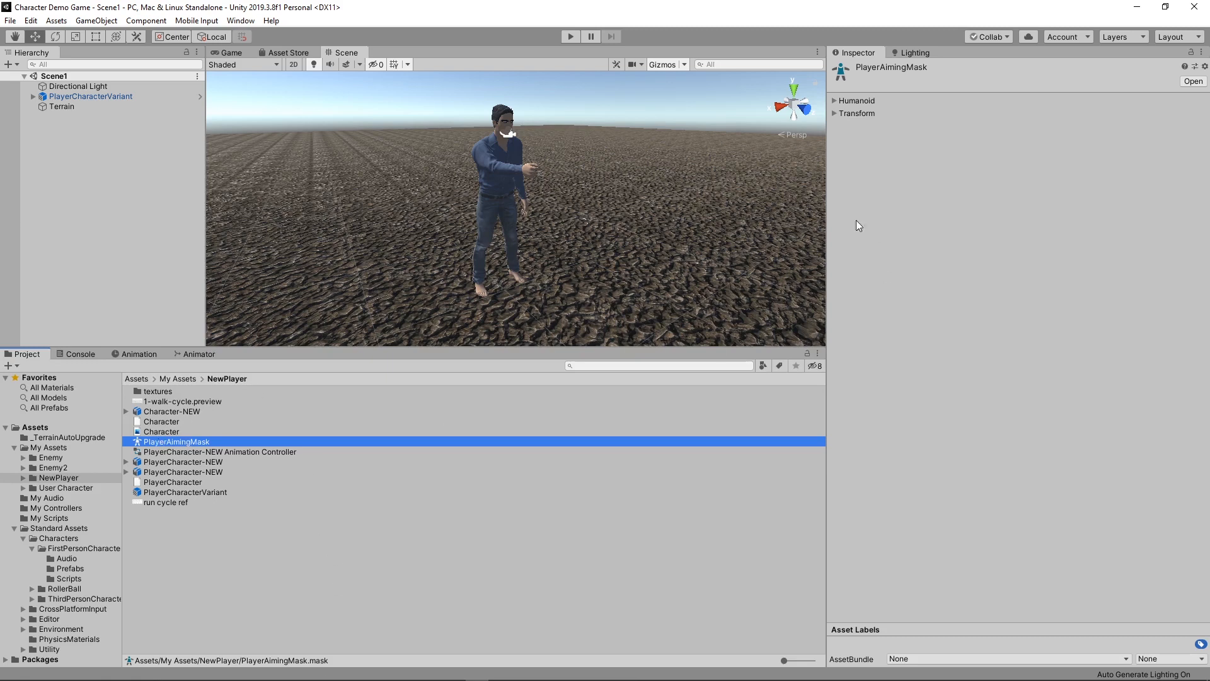
Set PlayerAimingMask's transform skeleton source to PlayerCharacter-NEWAvatar and import its skeleton.
click(836, 113)
click(835, 101)
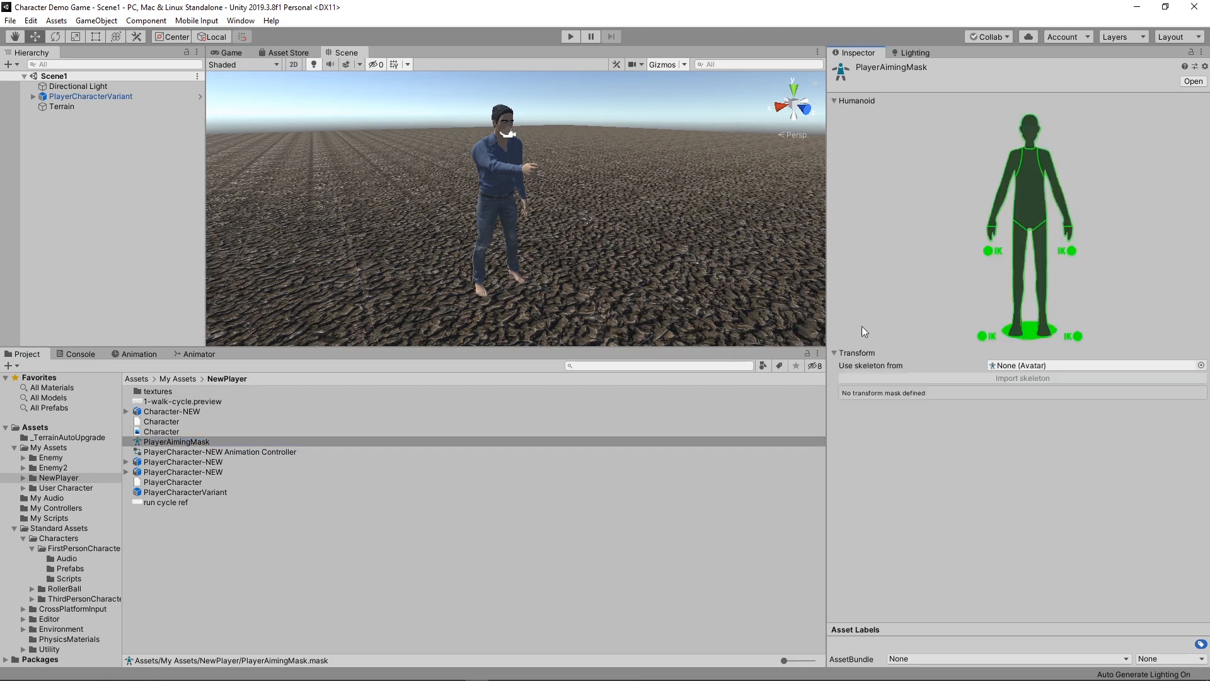
click(1041, 368)
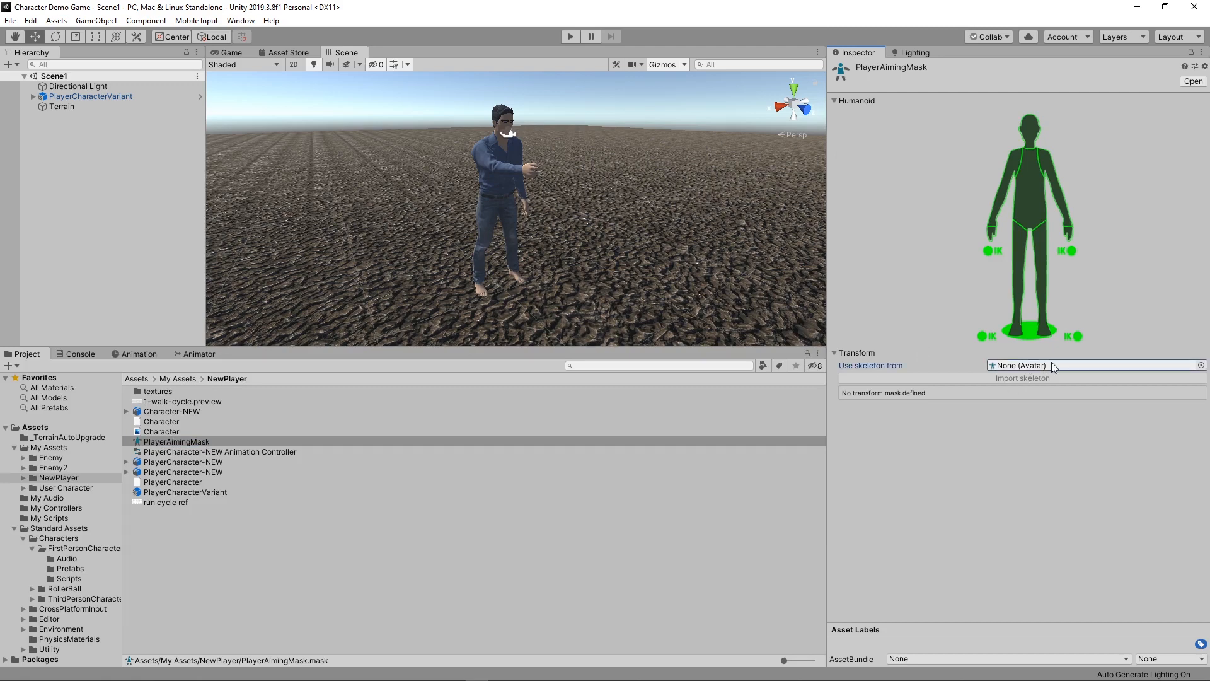
click(1201, 365)
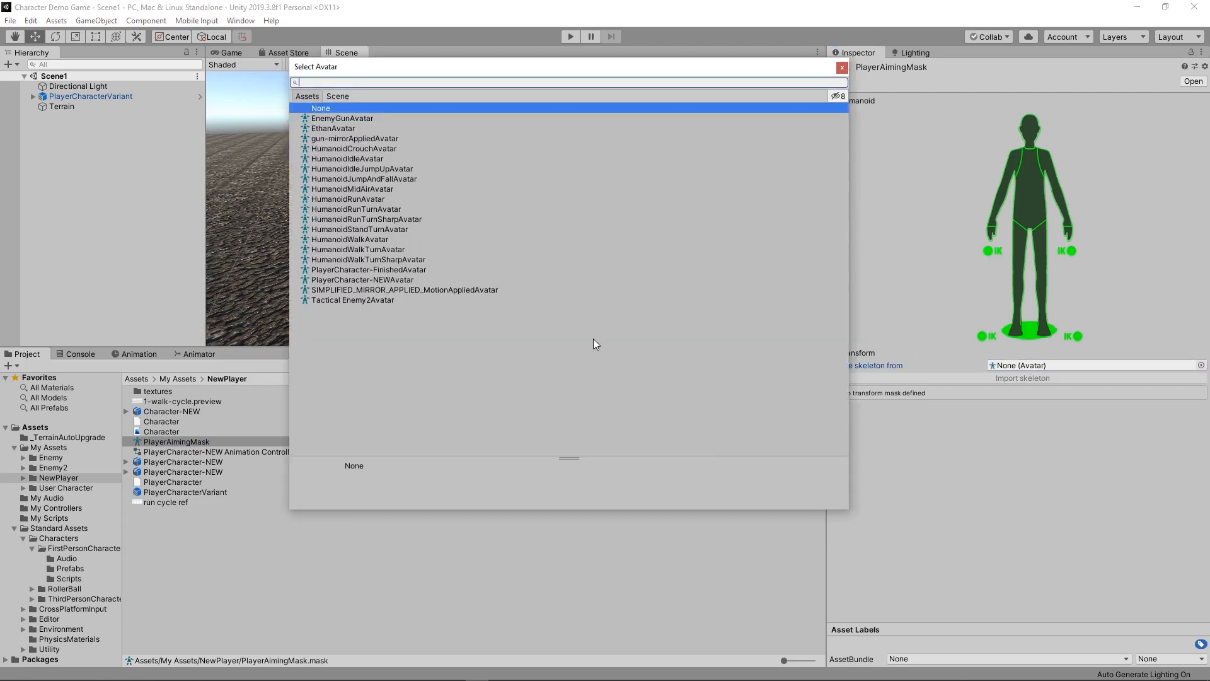
click(364, 280)
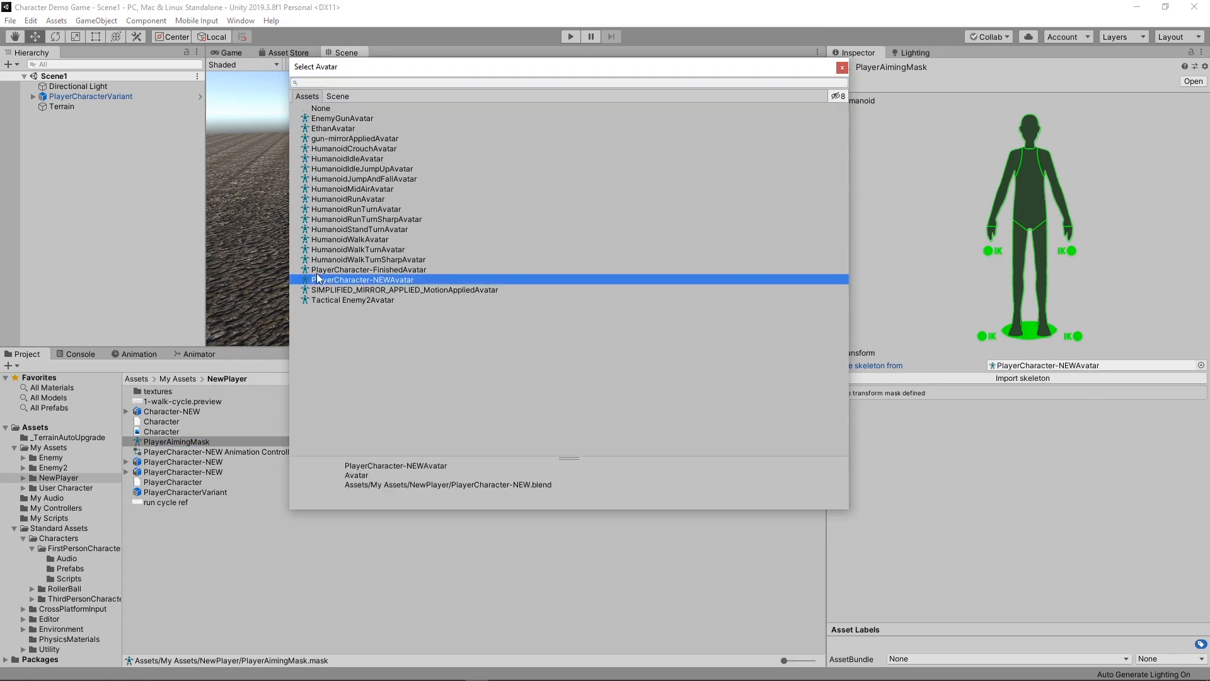
double_click(364, 281)
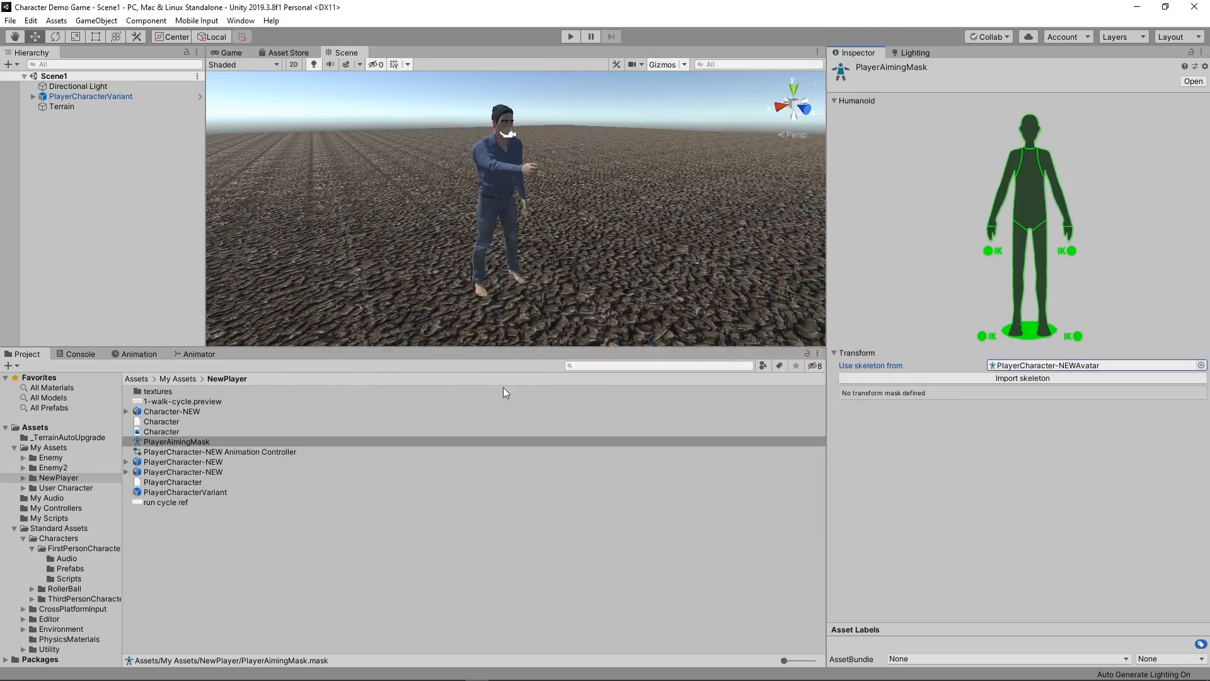
click(1023, 379)
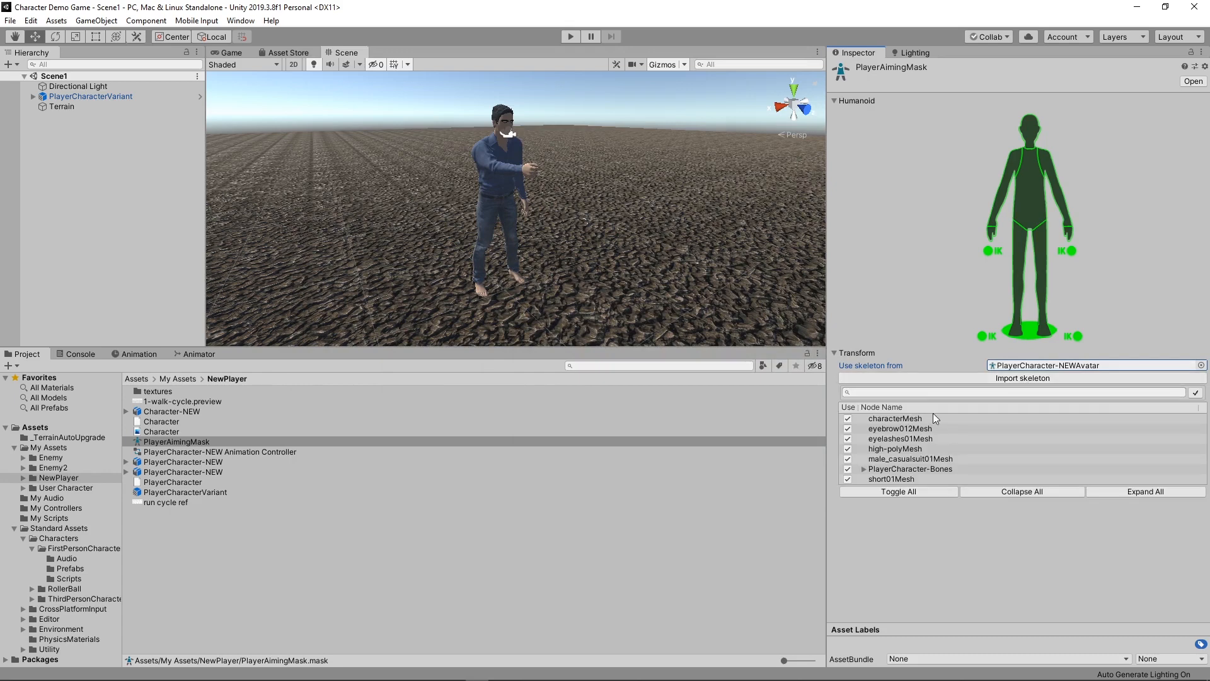
Exclude characterMesh, eyebrow012Mesh, eyelashes01Mesh, high-polyMesh, male_casualsuit01Mesh and short01Mesh from the mask, and expand the PlayerCharacter-Bones node.
click(847, 419)
click(848, 428)
click(848, 438)
click(847, 449)
click(847, 459)
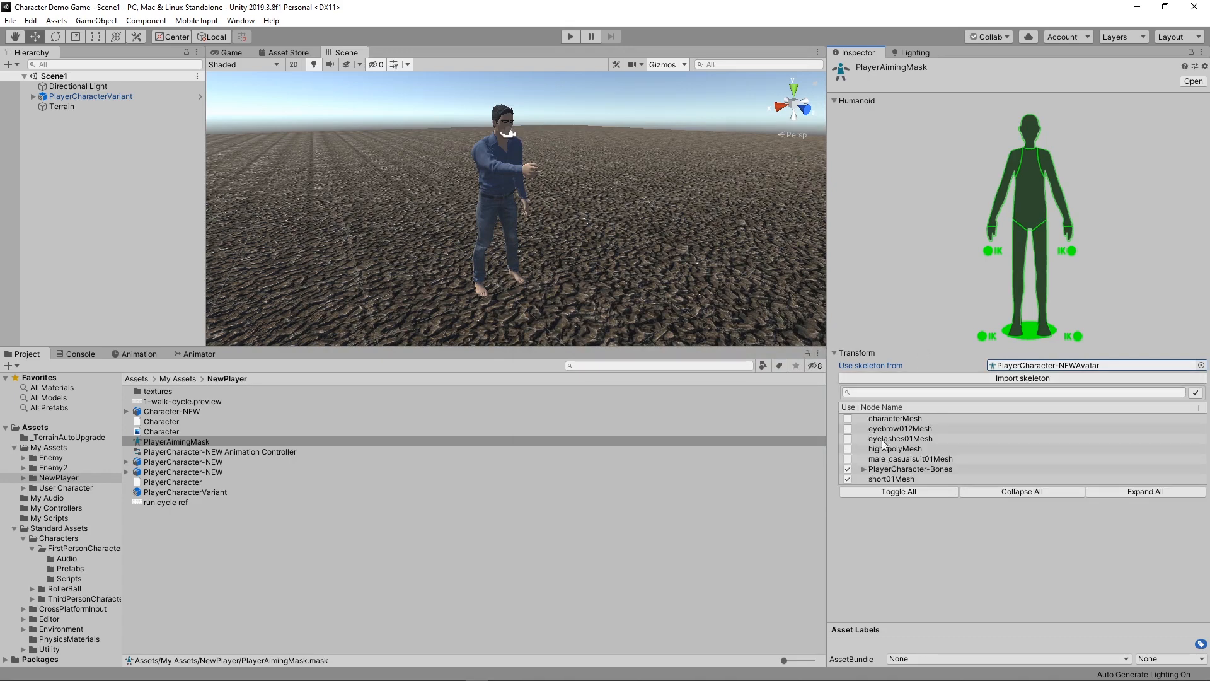
click(848, 479)
click(863, 469)
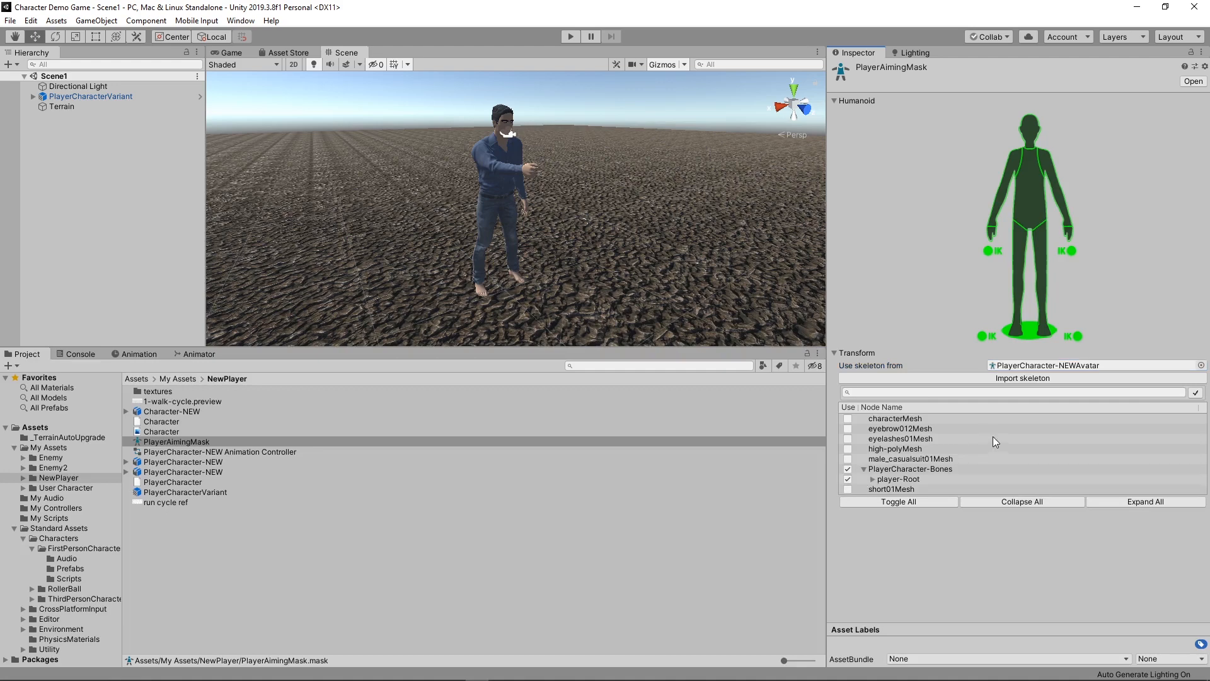
Expand the bones below player-Root and exclude both player-player-thigh and both player-player-calf bones from the mask.
click(872, 479)
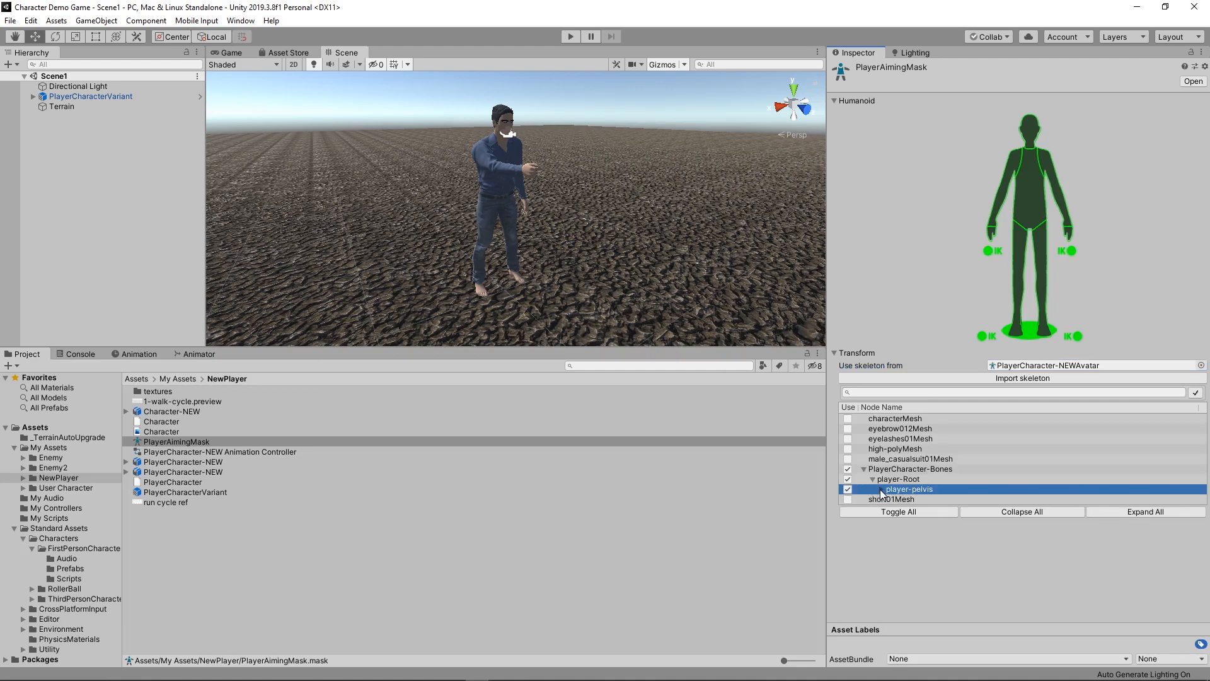
click(881, 489)
click(891, 520)
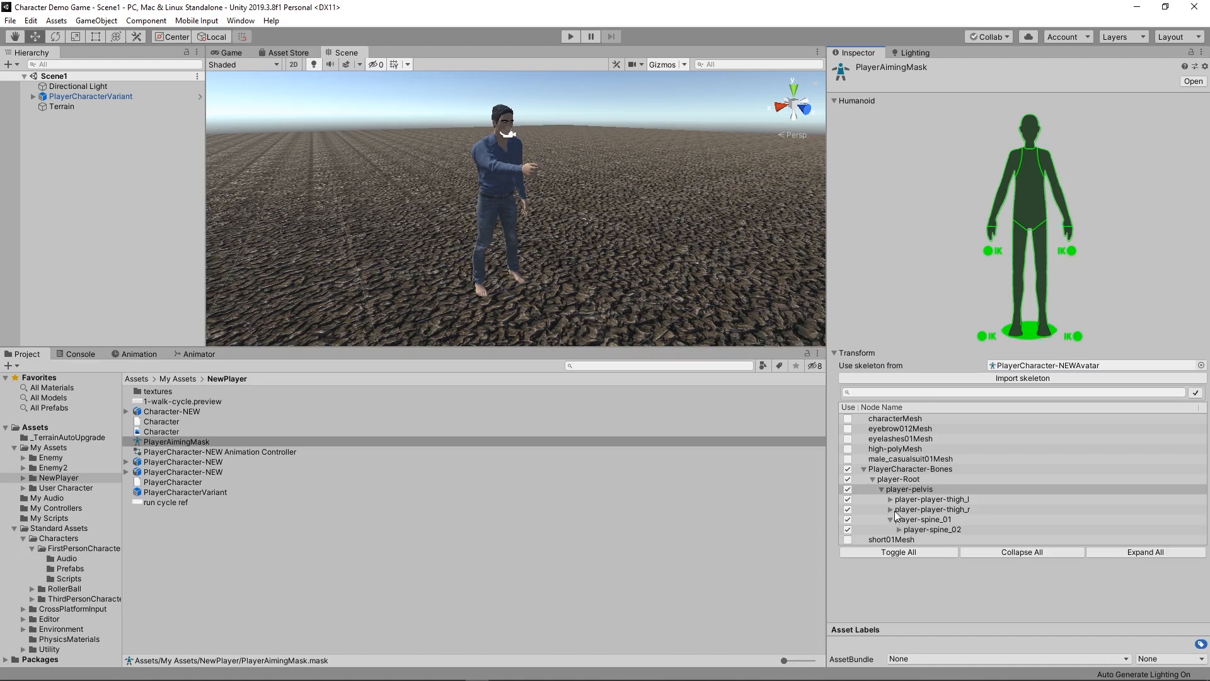
click(890, 509)
click(891, 499)
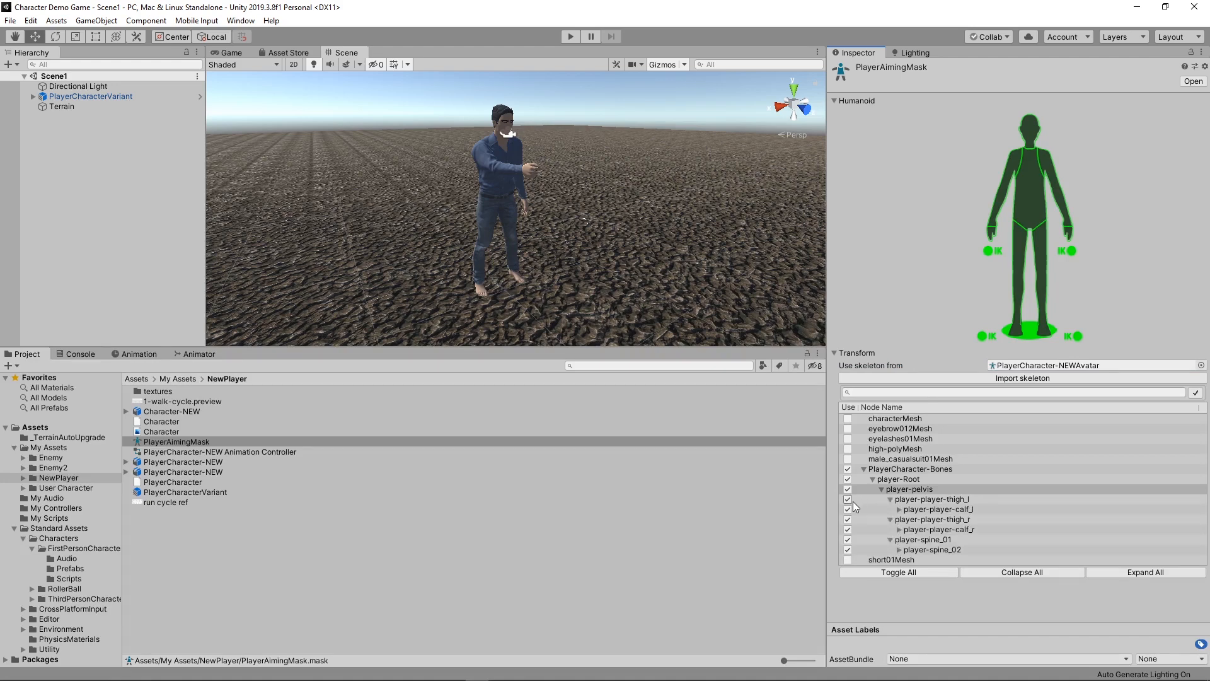
click(848, 499)
click(848, 509)
click(847, 519)
click(847, 529)
Exclude player-Root and player-pelvis from the mask, and expand the whole skeleton to check the included bones.
click(899, 550)
click(909, 559)
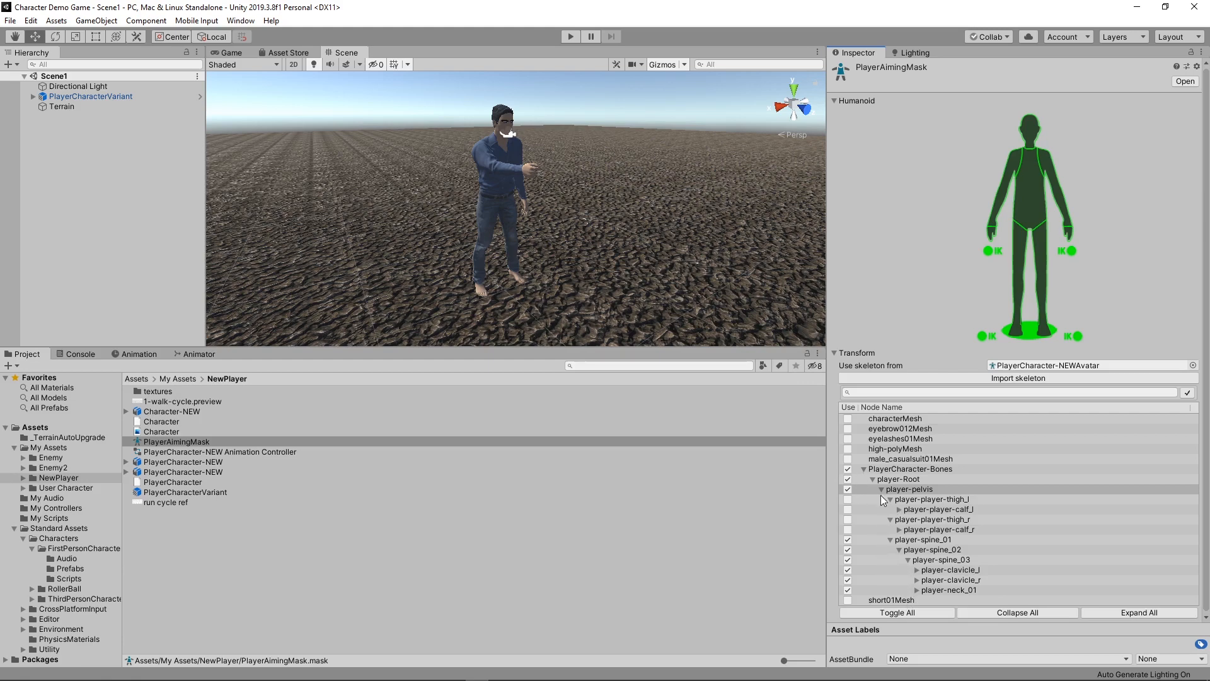
click(848, 469)
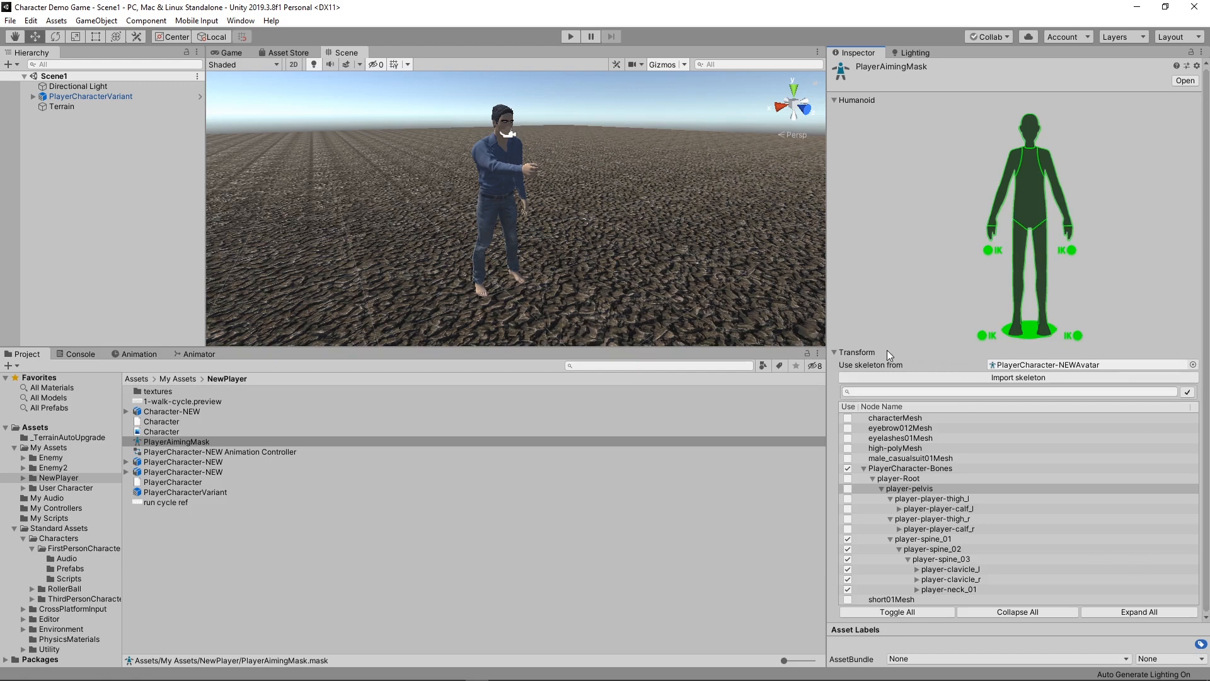
click(1153, 609)
scroll(1114, 537, down, 10)
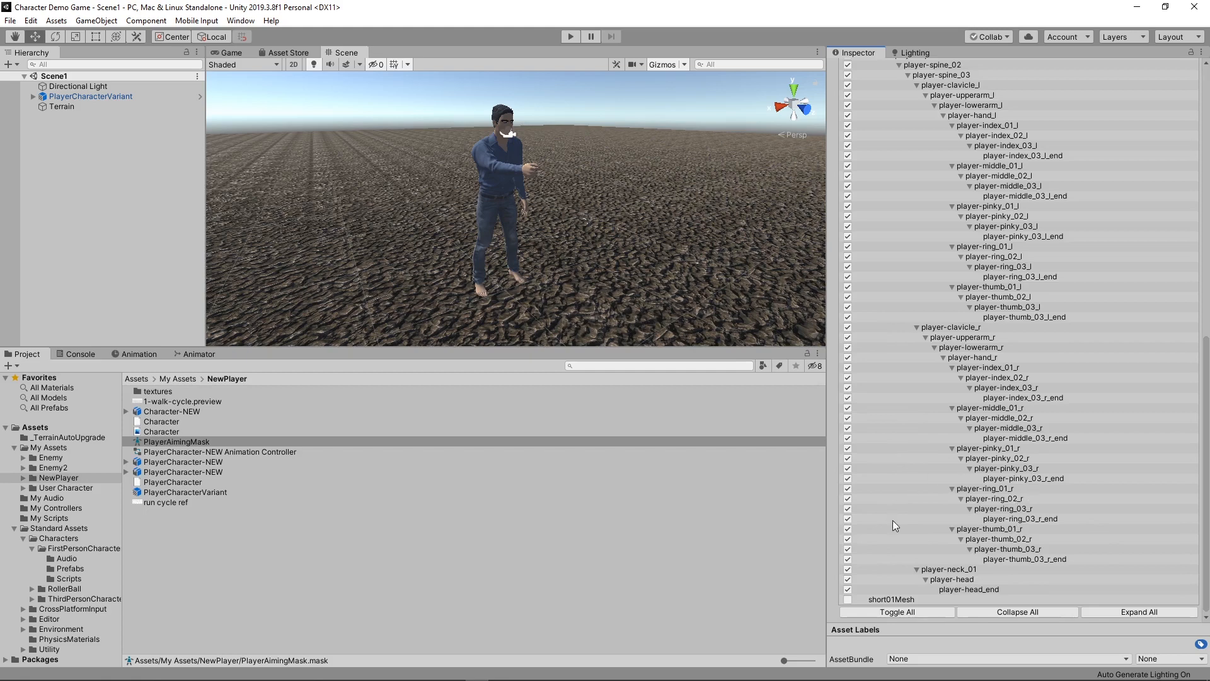
scroll(969, 572, up, 10)
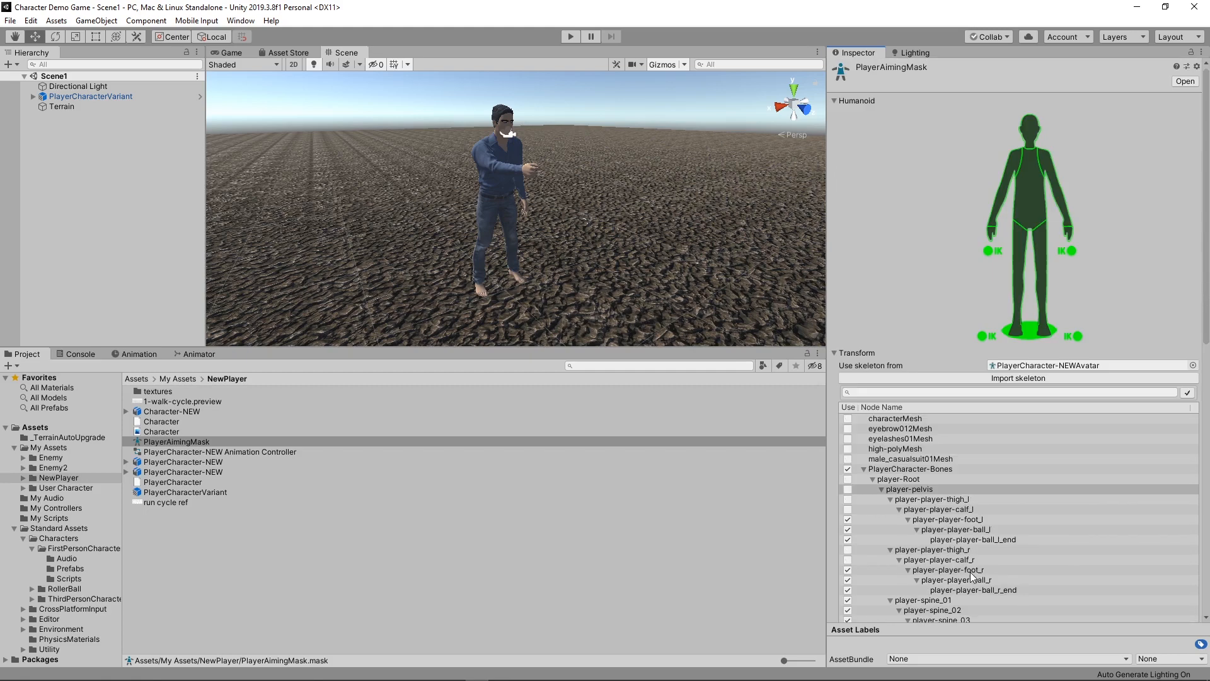
scroll(968, 444, down, 5)
scroll(970, 416, up, 5)
Add a layer named PlayerAimingLayer to the player's Animator Controller.
click(192, 353)
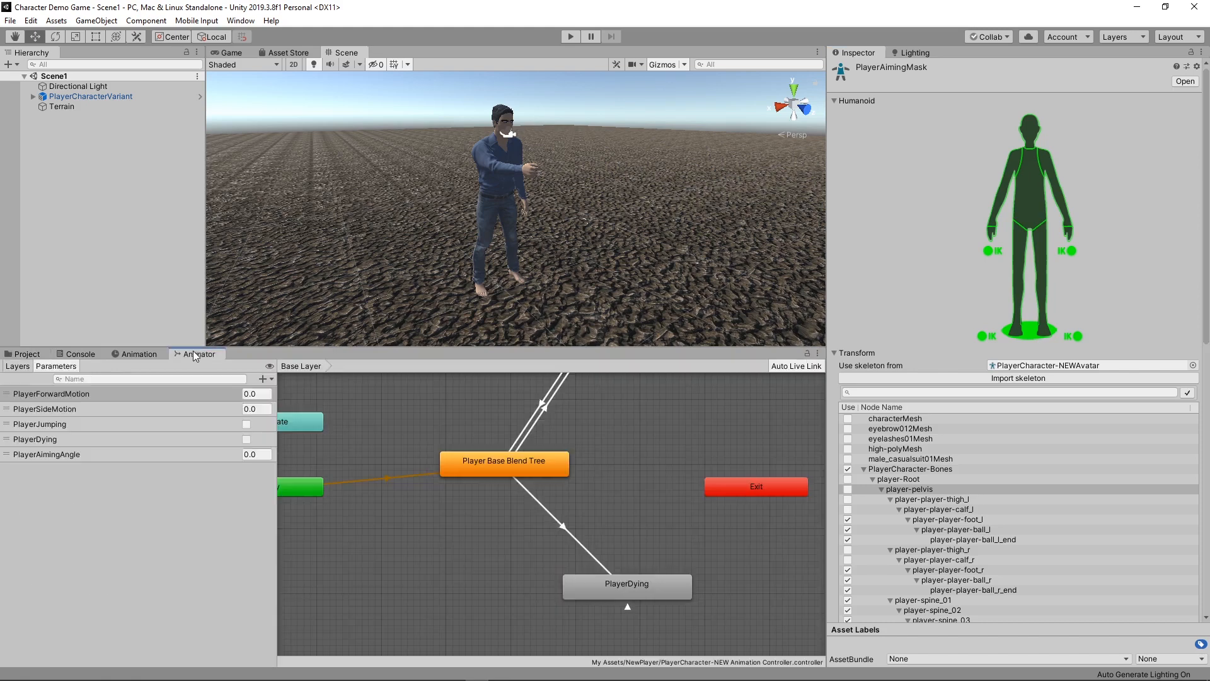
click(19, 367)
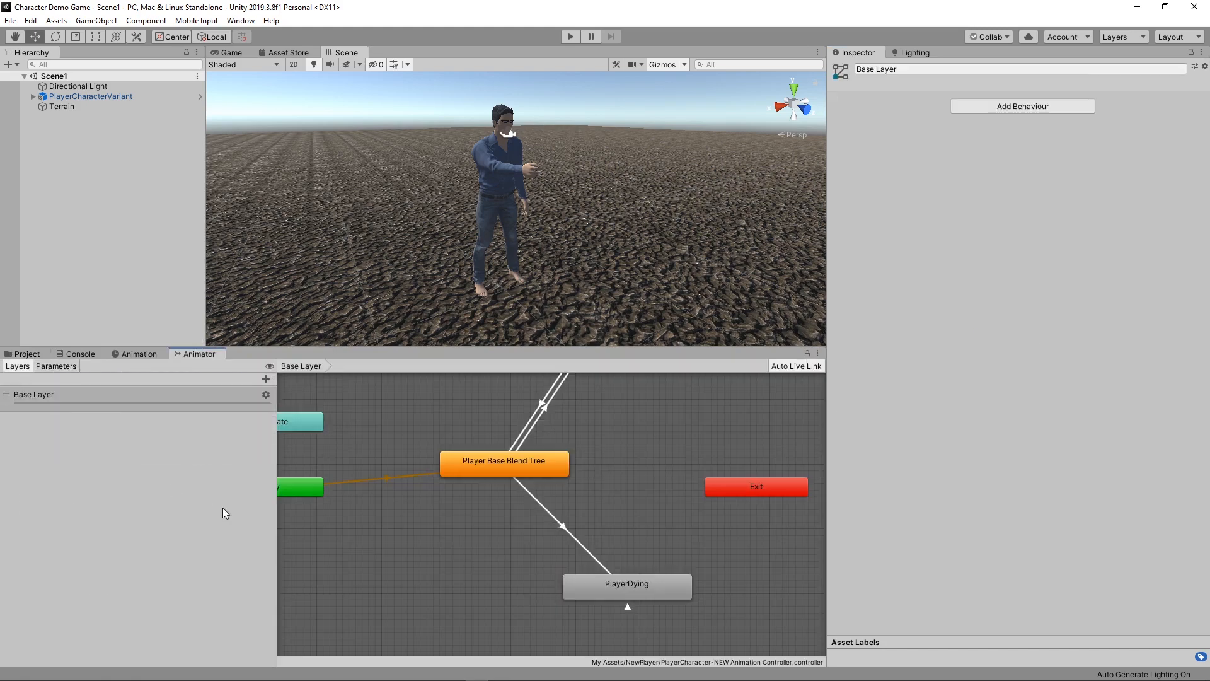
click(266, 378)
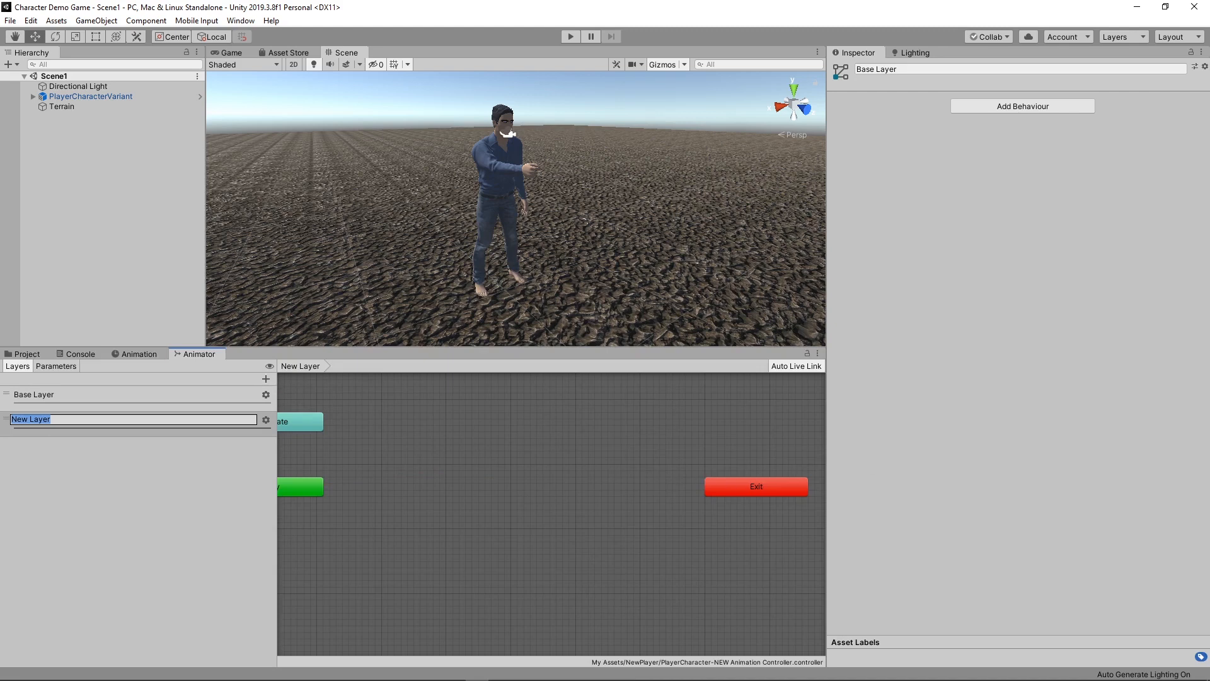
text(PlayerAimingLayer)
key(Return)
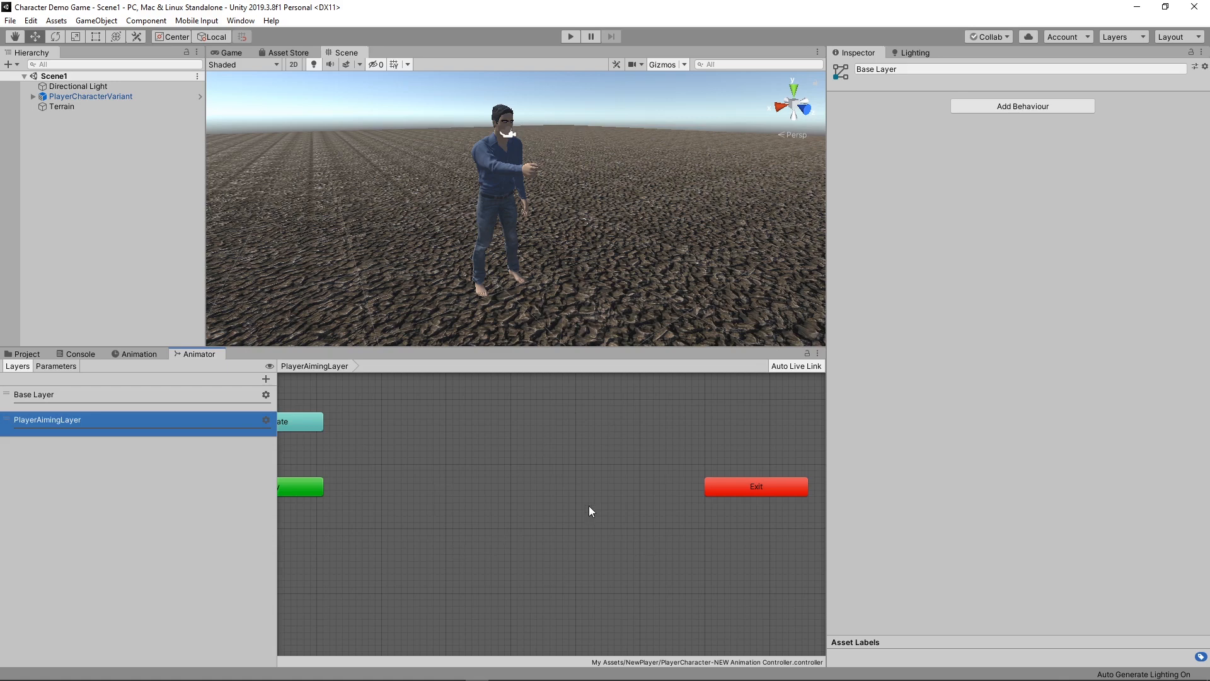
Create a blend tree state between Entry and Exit in PlayerAimingLayer and name it Player Aiming Blend Tree.
middle_drag(568, 482, 608, 499)
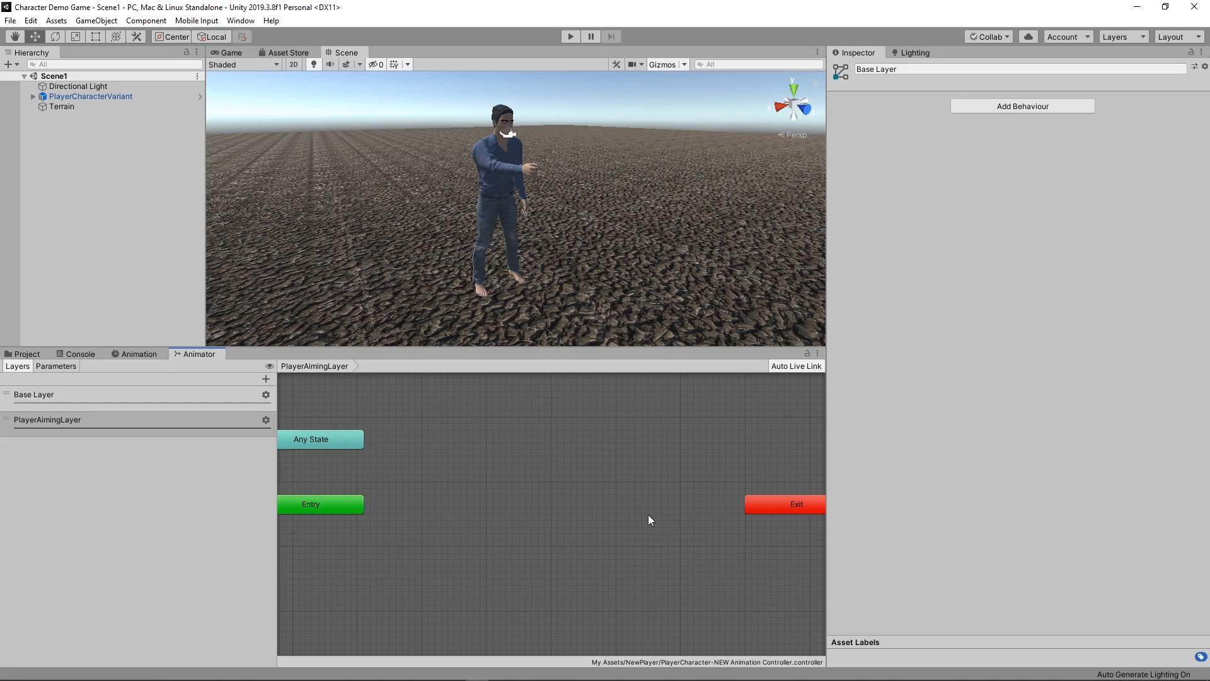
right_click(569, 489)
mouse_move(638, 496)
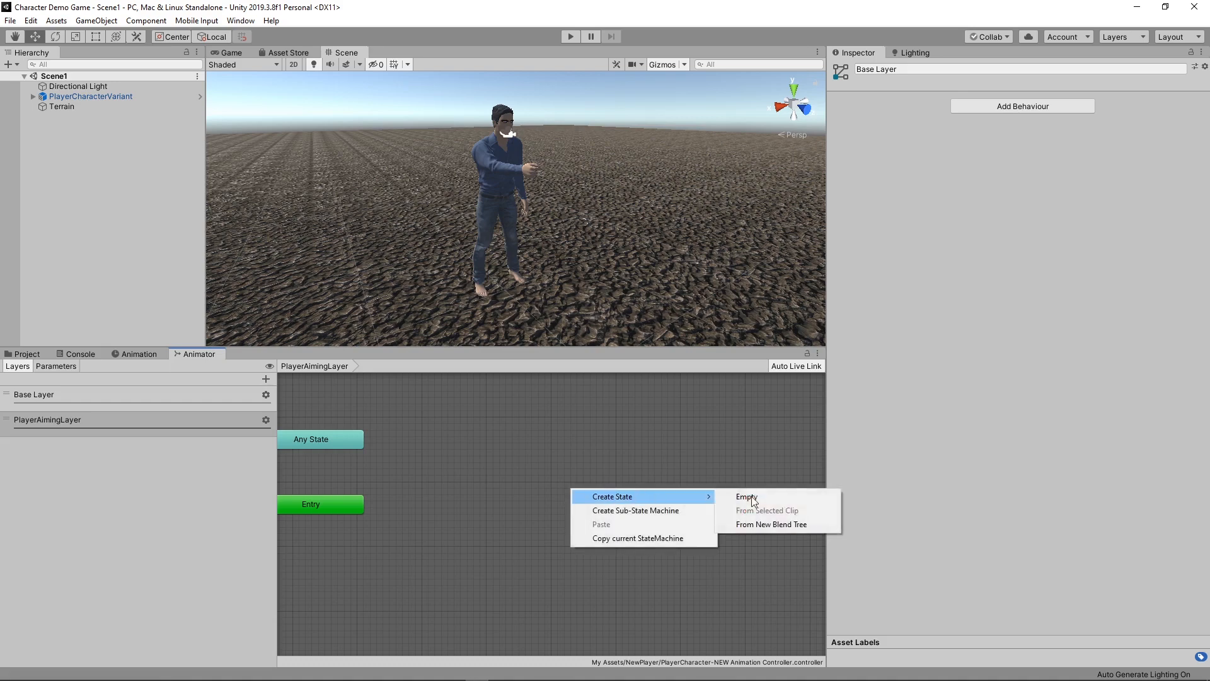
click(786, 524)
drag(647, 504, 595, 522)
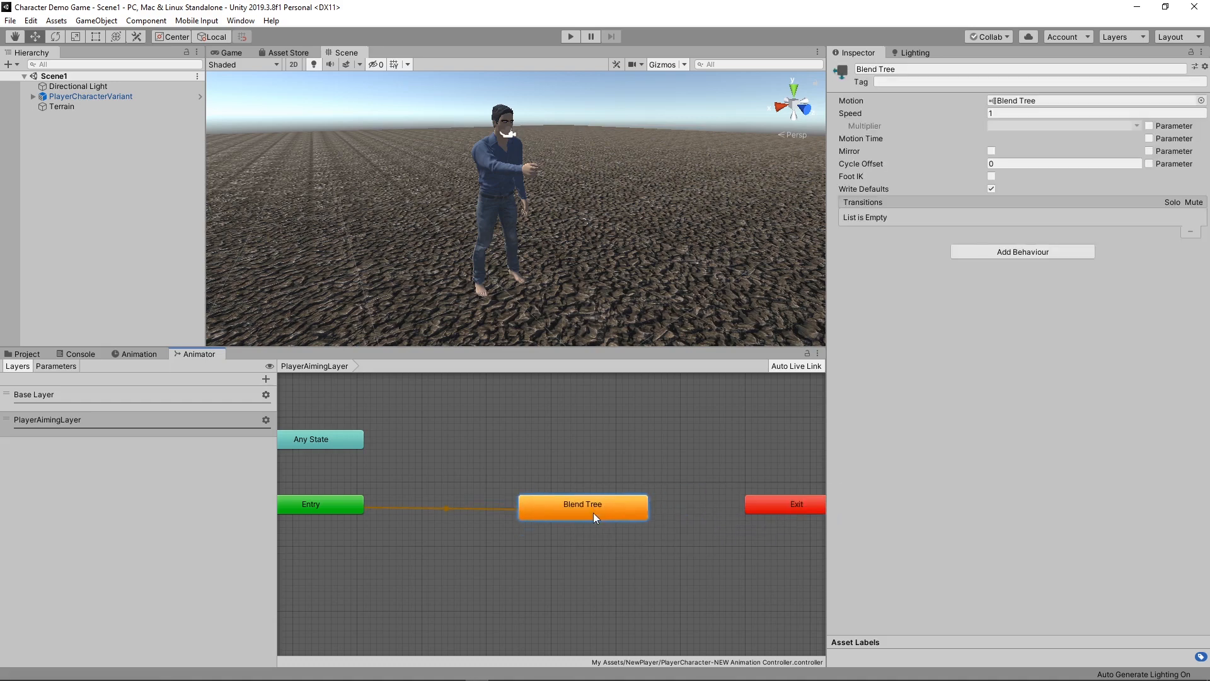
click(855, 70)
text(Player Aiming)
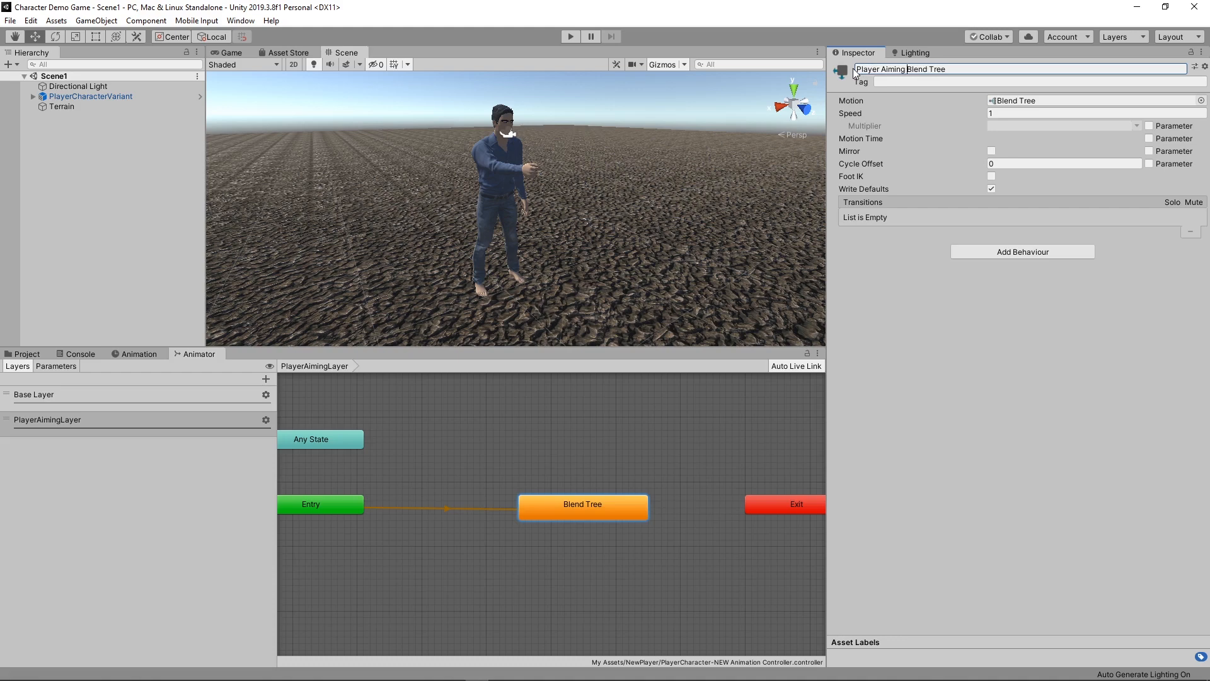
key(Return)
click(605, 508)
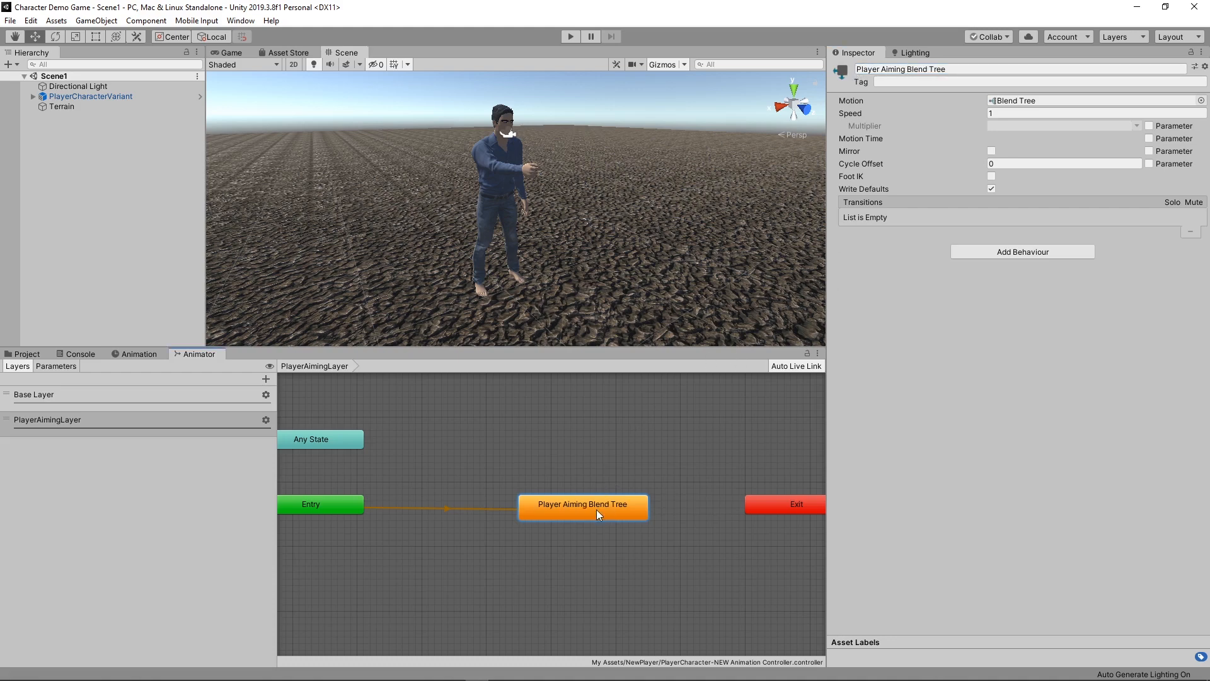
Open Player Aiming Blend Tree and add two motion fields to its blend tree.
double_click(597, 511)
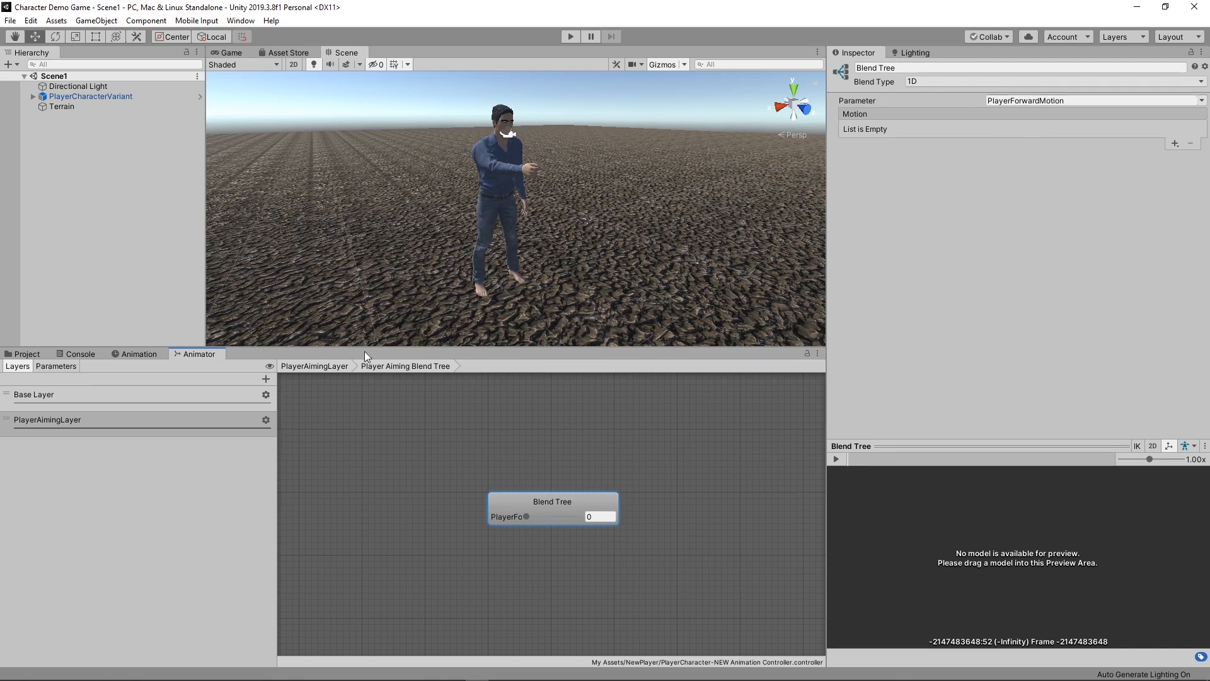
click(70, 365)
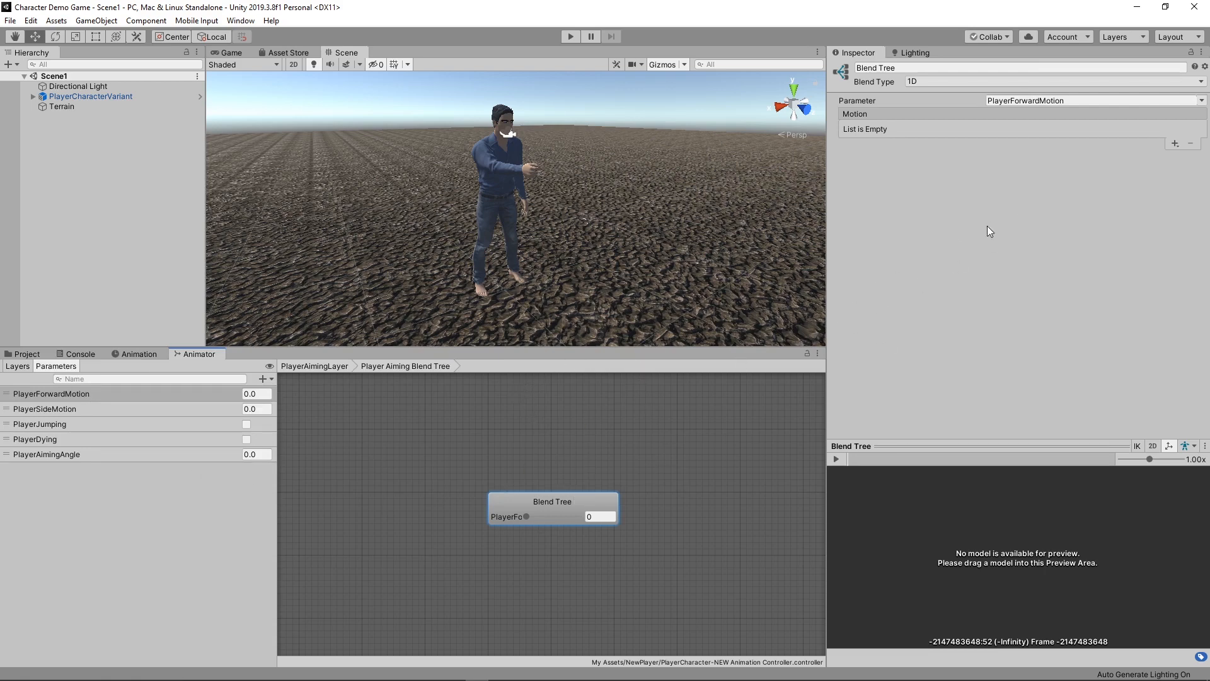
click(1172, 143)
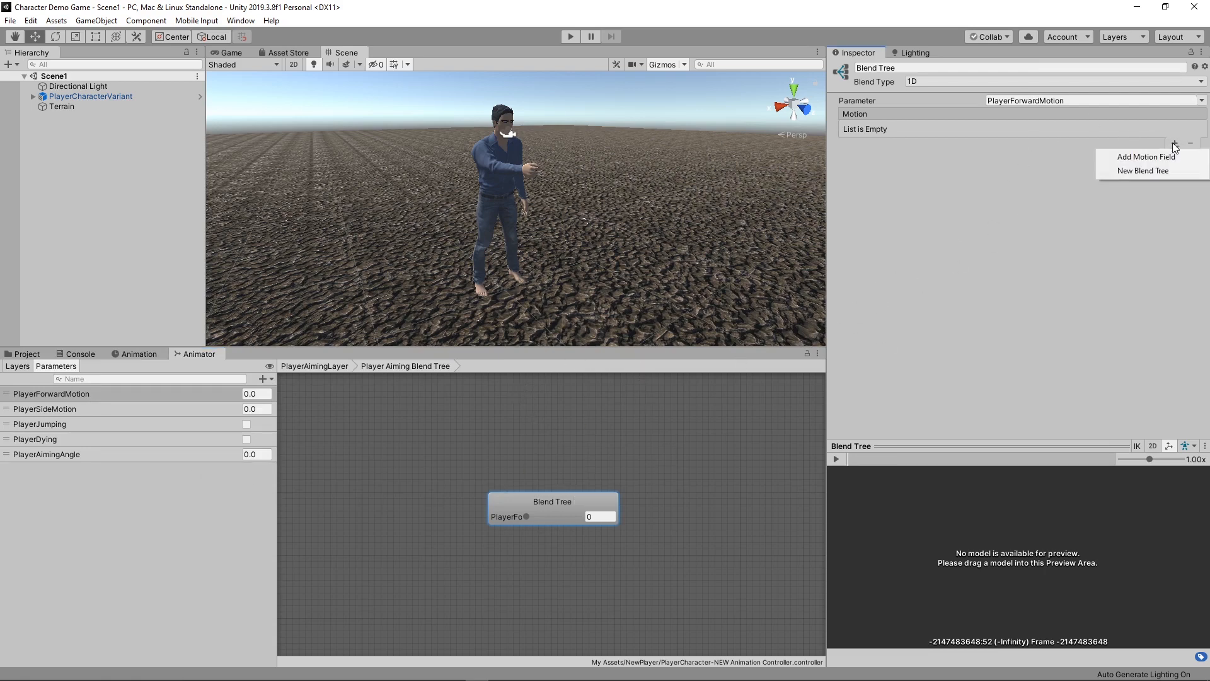
click(1169, 157)
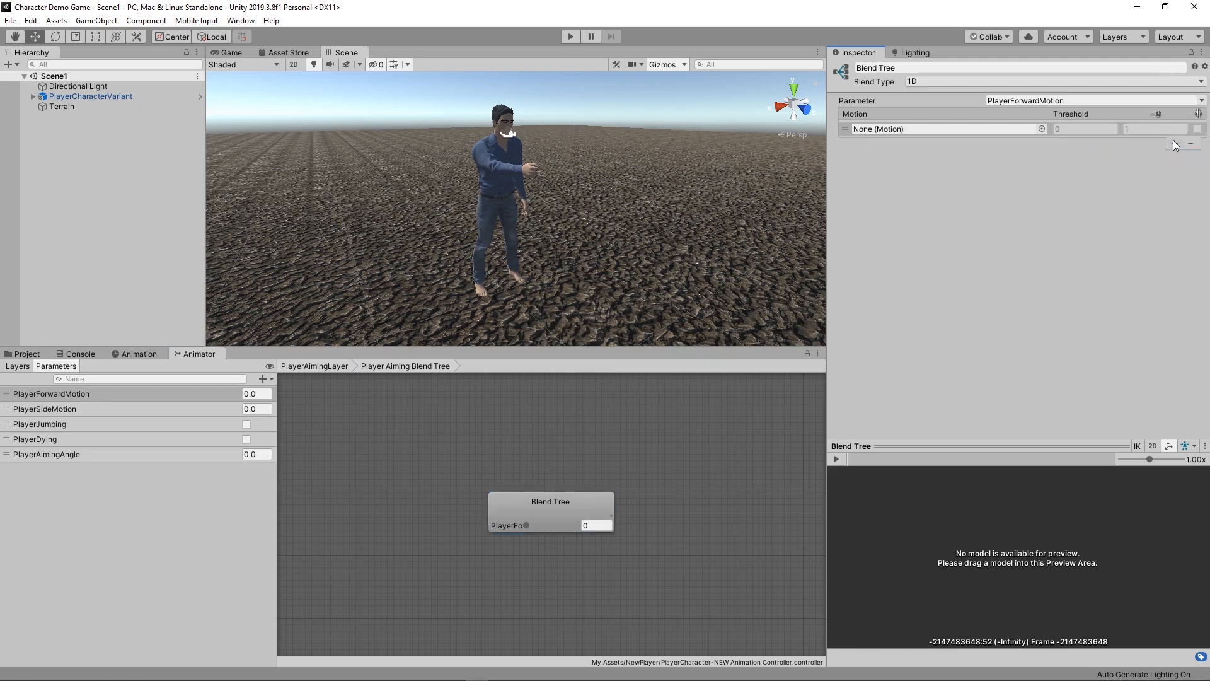
click(1175, 144)
click(1172, 157)
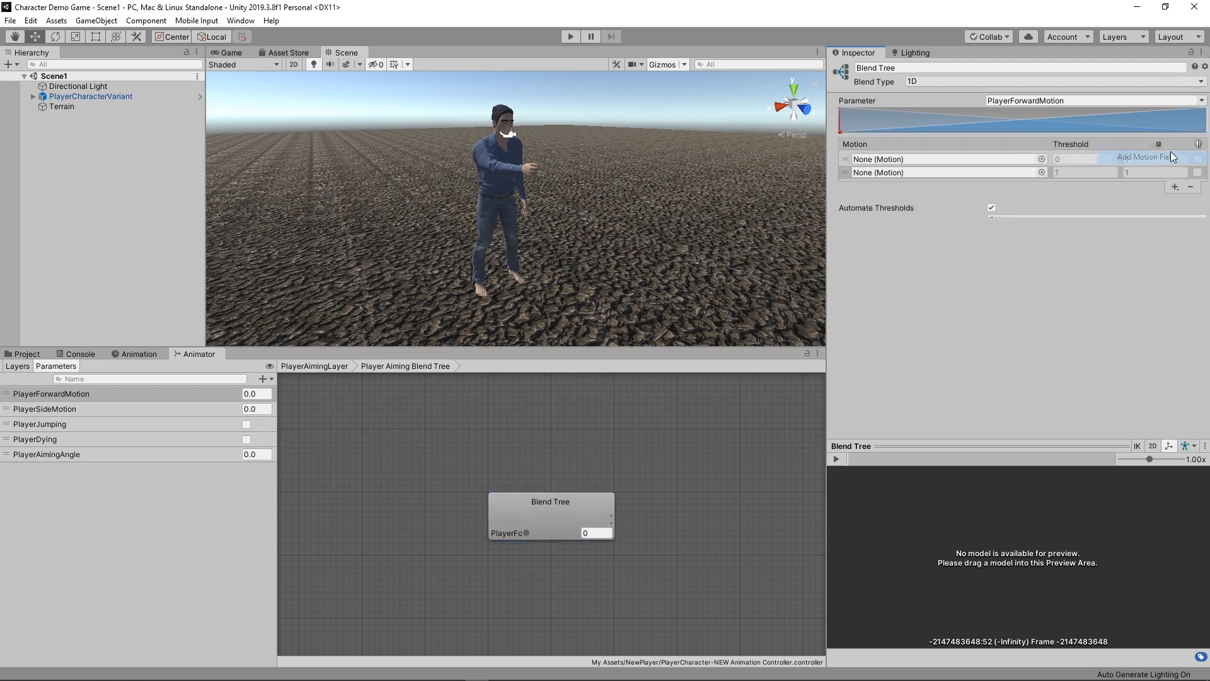
Assign the Player-AimingUp clip to the first motion field and Player-AimingDown to the second.
click(1041, 171)
scroll(410, 286, down, 5)
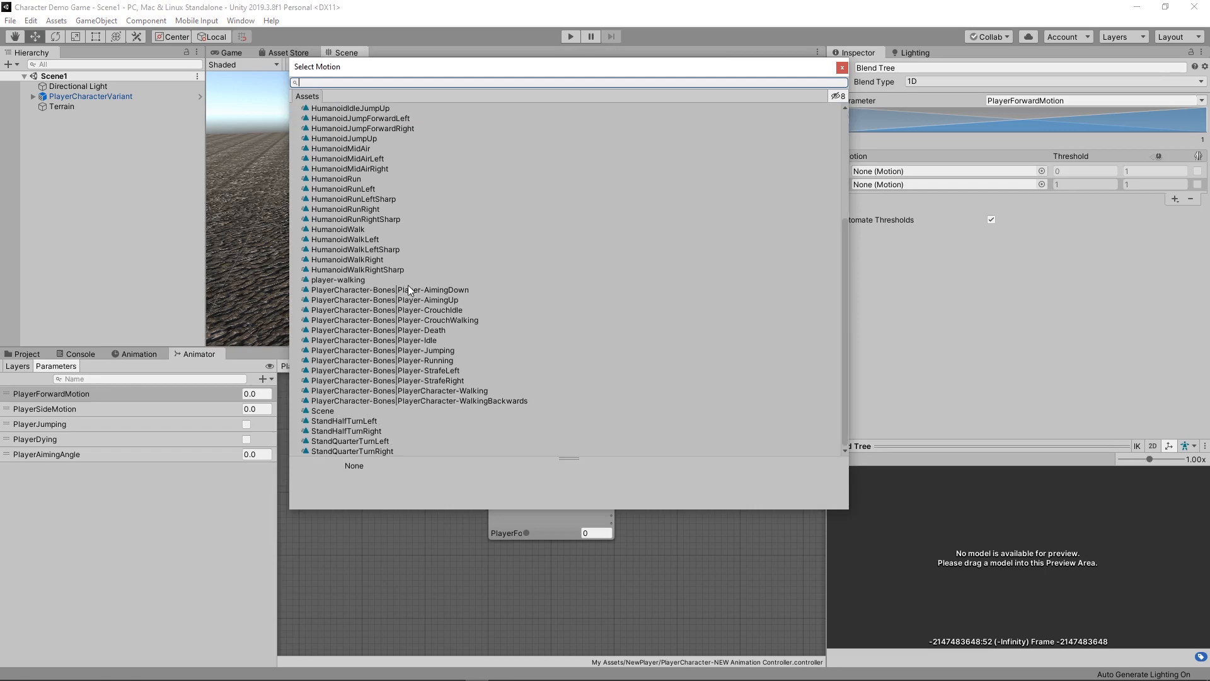
double_click(435, 298)
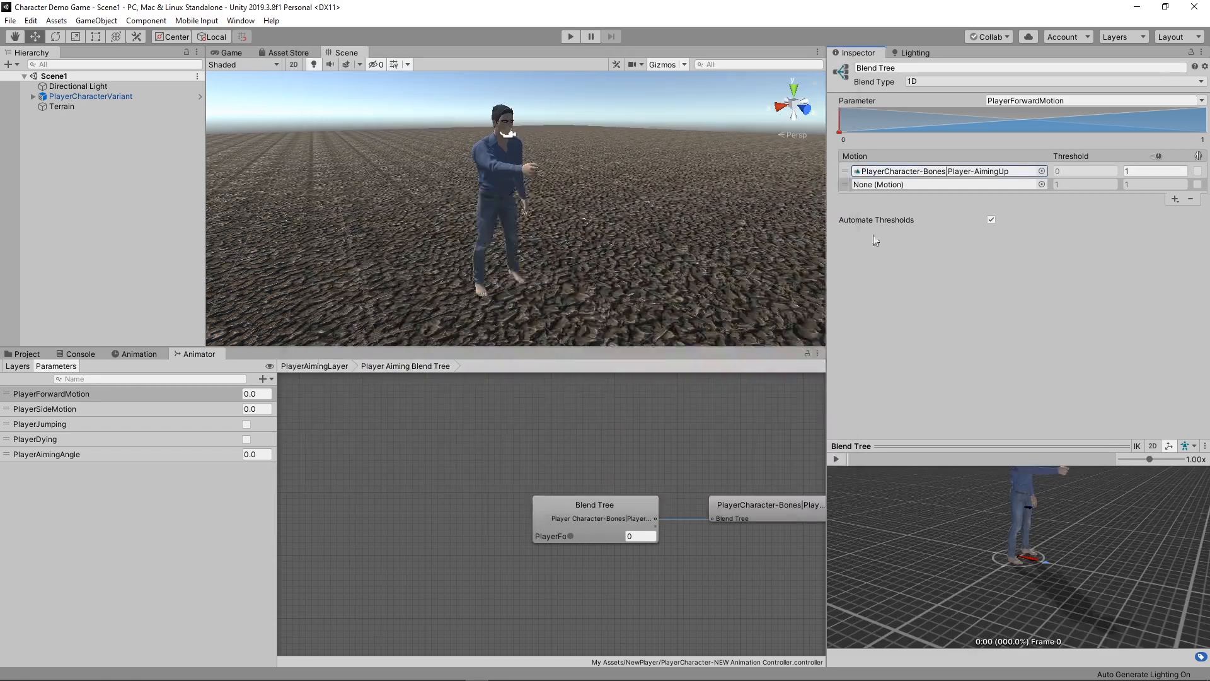
click(1042, 185)
scroll(387, 281, down, 5)
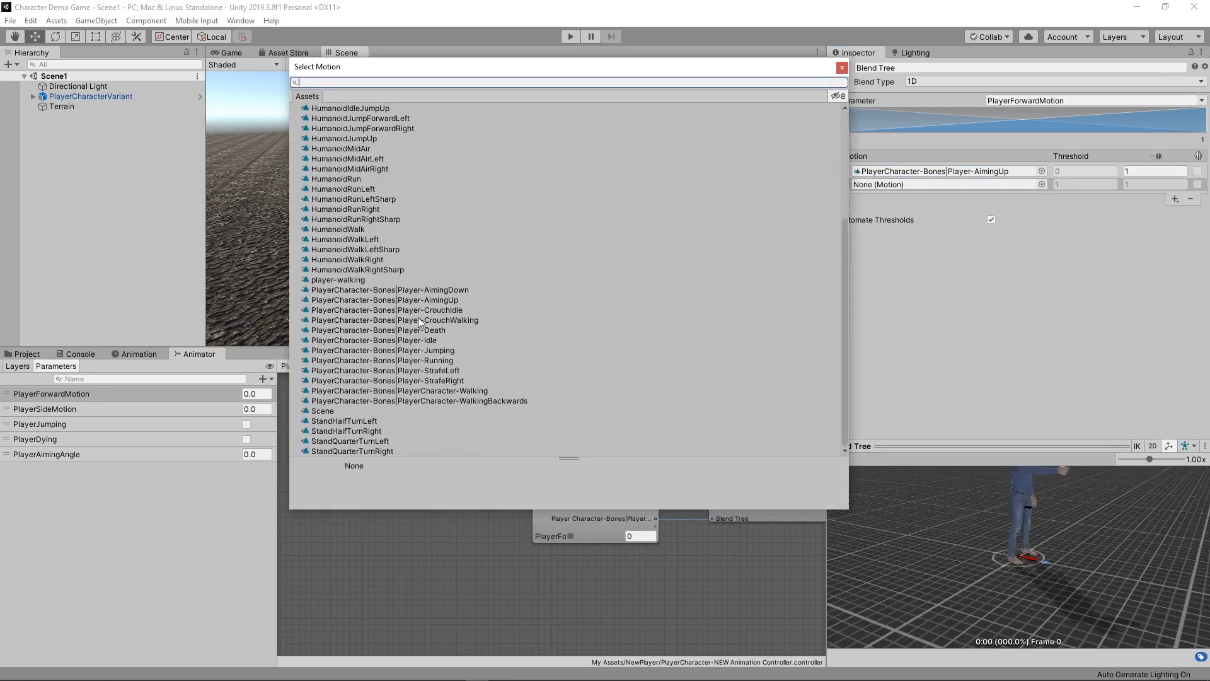
double_click(443, 290)
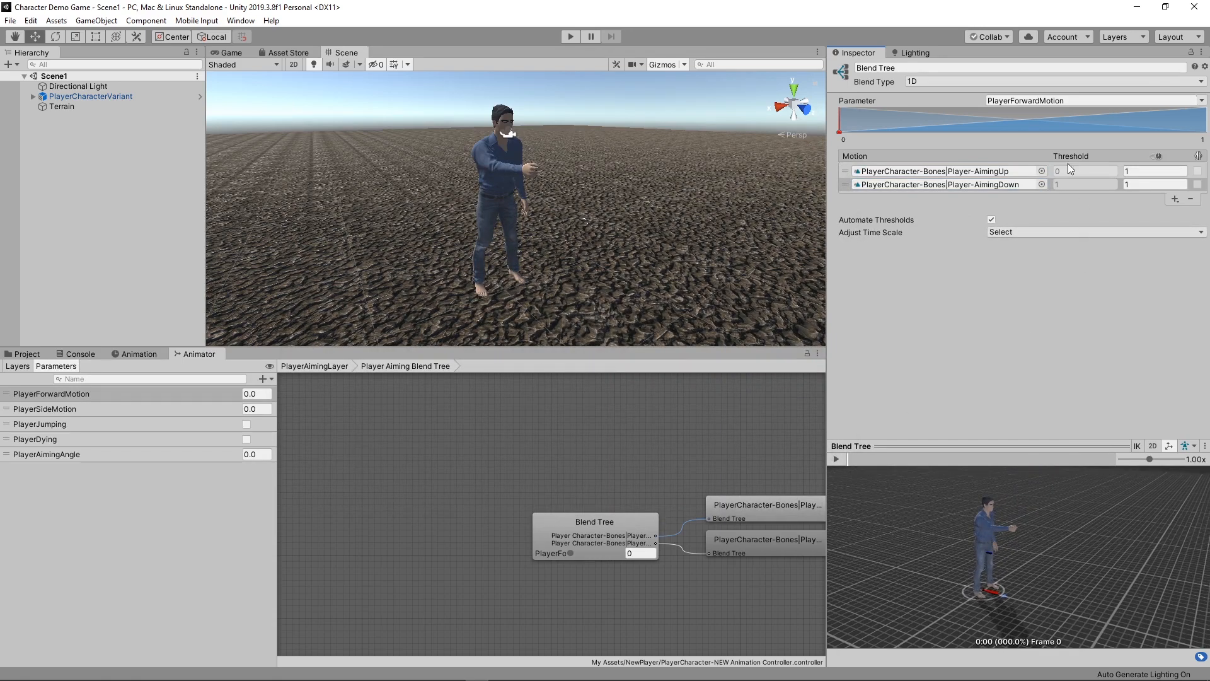
Set the blend tree's parameter to PlayerAimingAngle and turn off Automate Thresholds.
click(1201, 105)
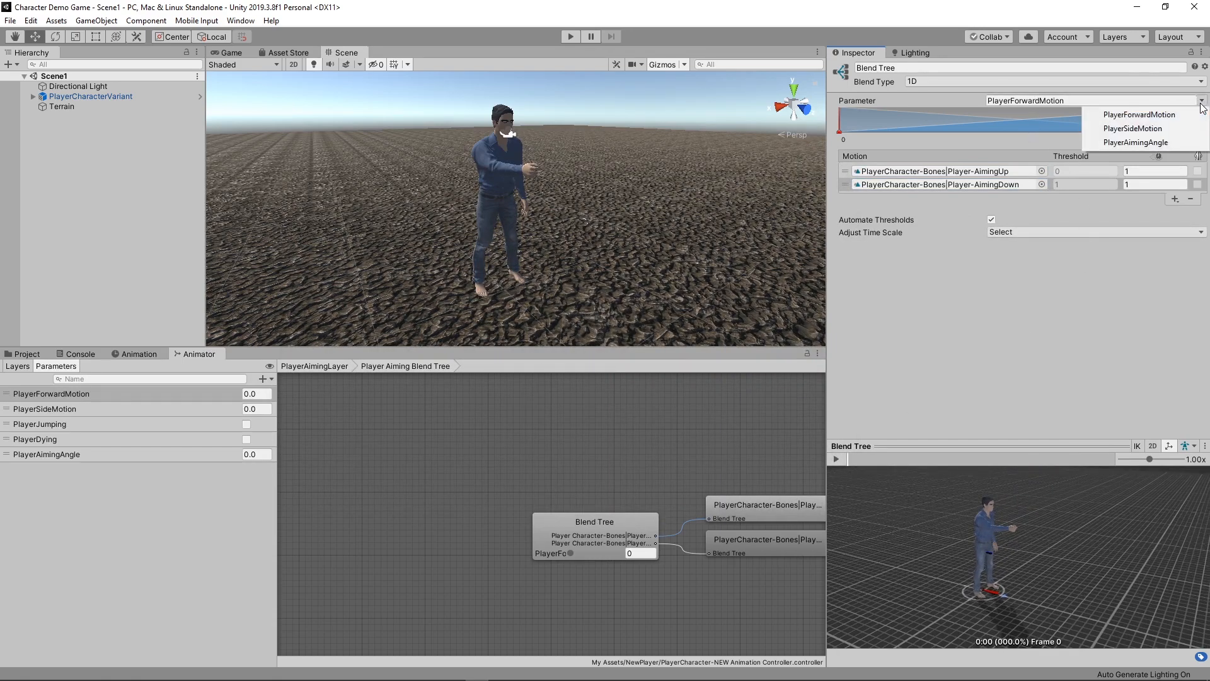
click(1173, 142)
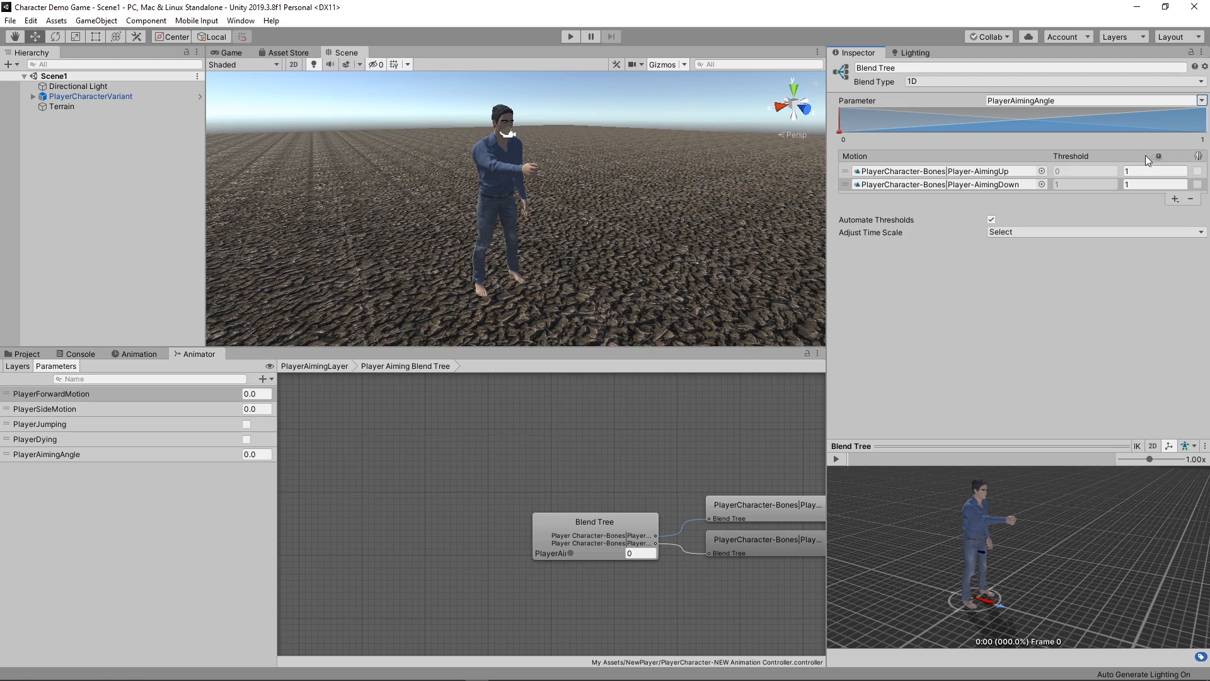
click(1098, 170)
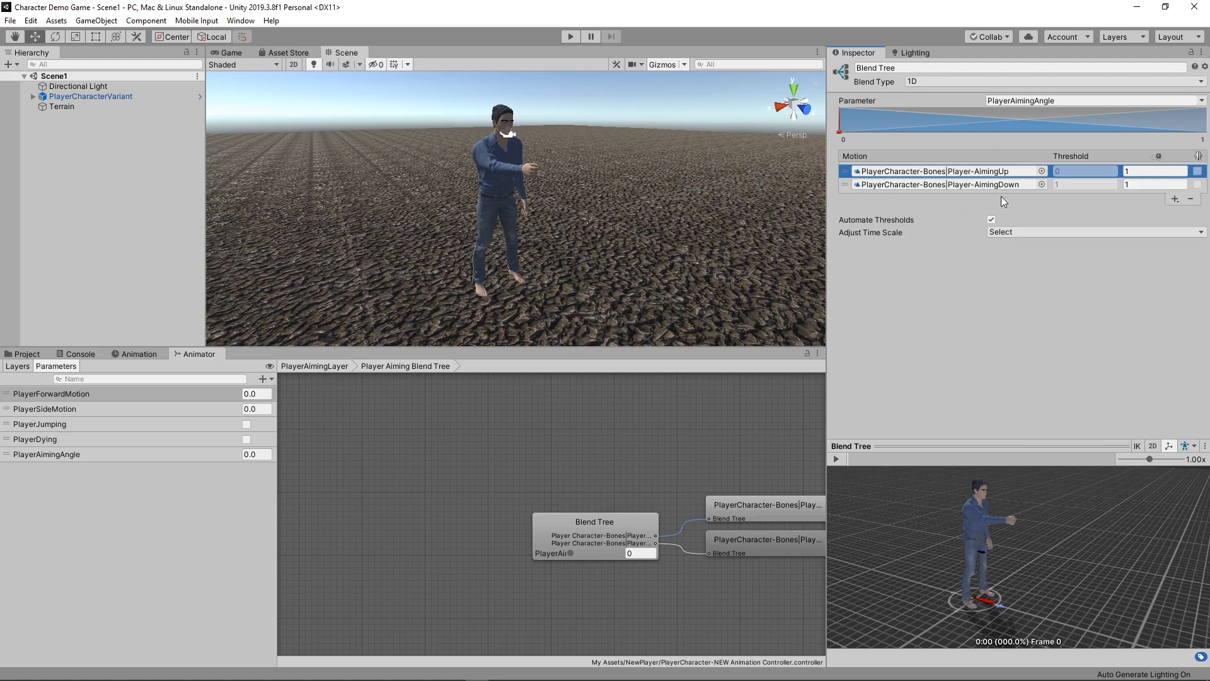
click(990, 220)
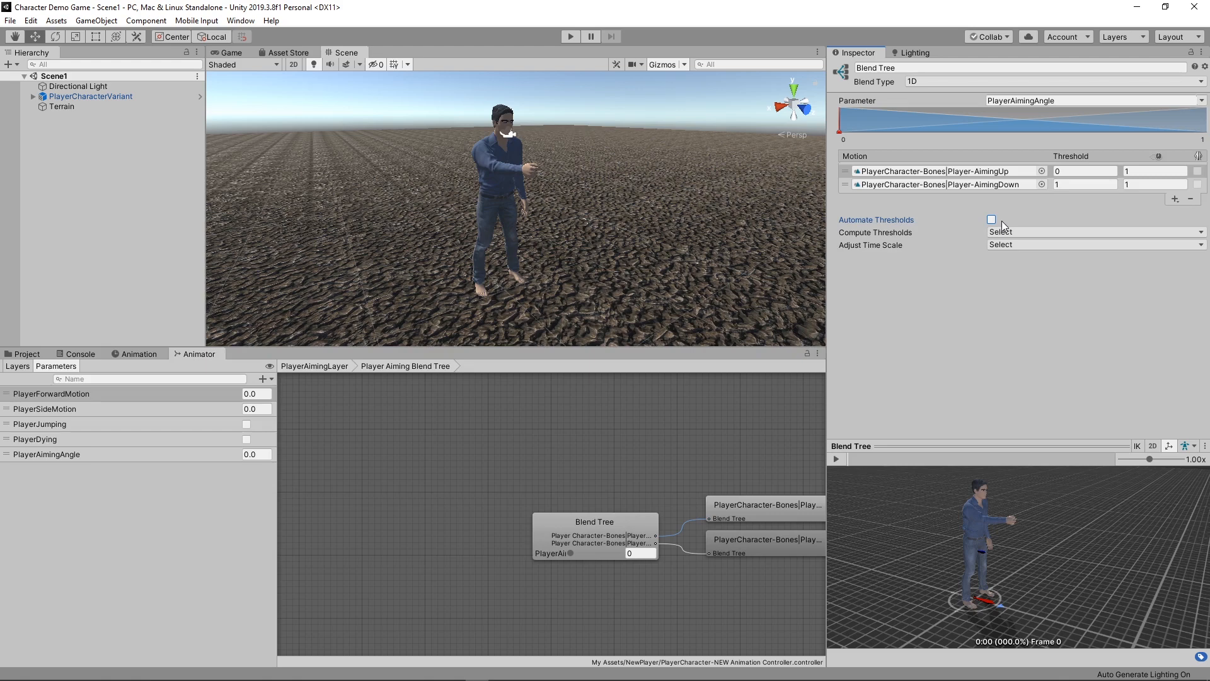
Set the motion thresholds to 200 for Player-AimingUp and -200 for Player-AimingDown.
click(1065, 171)
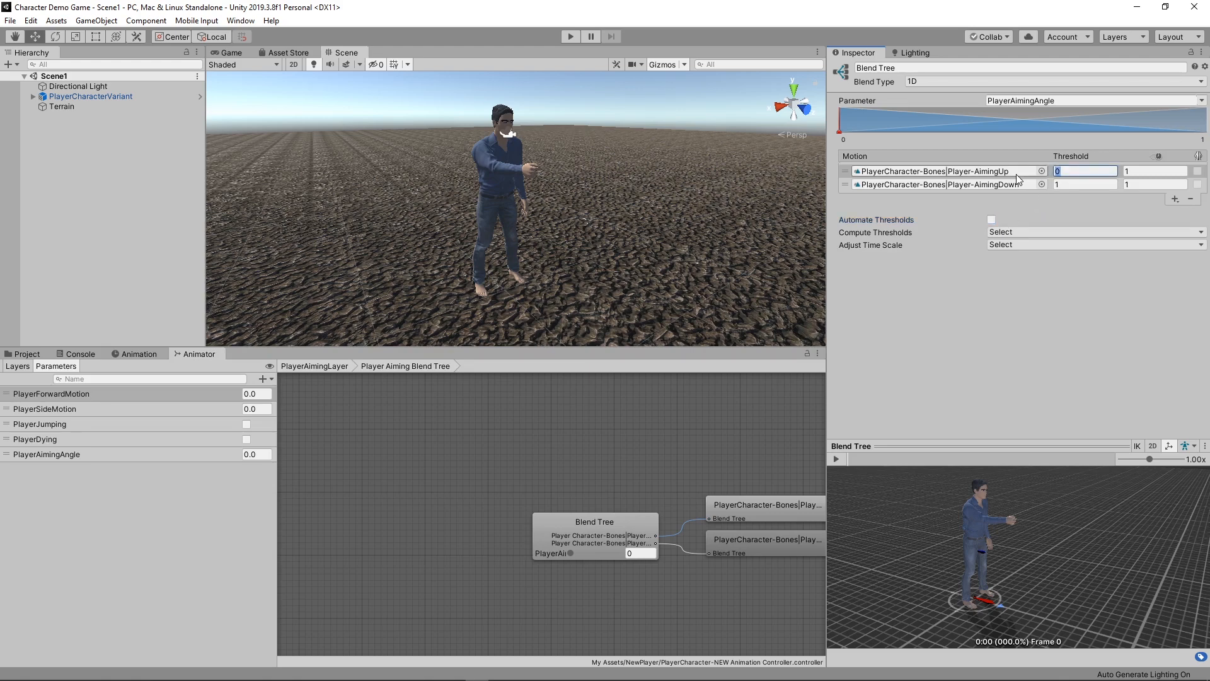
text(200)
mouse_move(1063, 185)
mouse_down()
mouse_move(1044, 184)
mouse_move(1046, 174)
mouse_up()
text(200)
key(Tab)
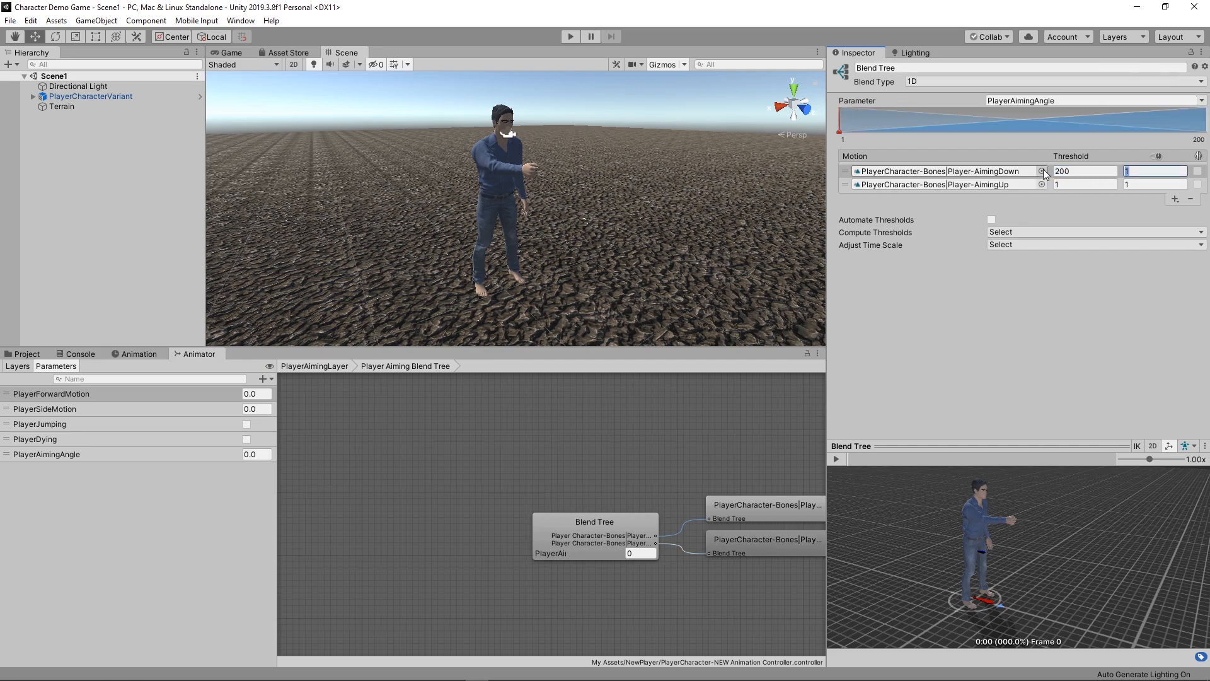
drag(1072, 171, 1029, 167)
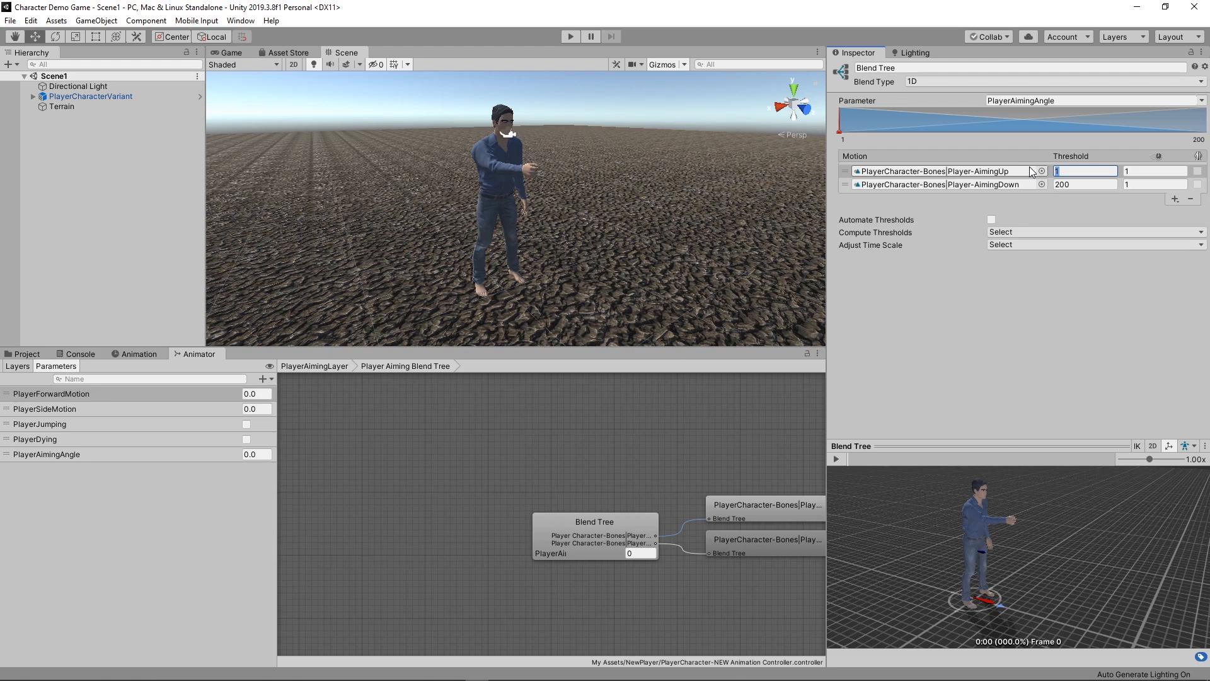
text(200)
click(1092, 182)
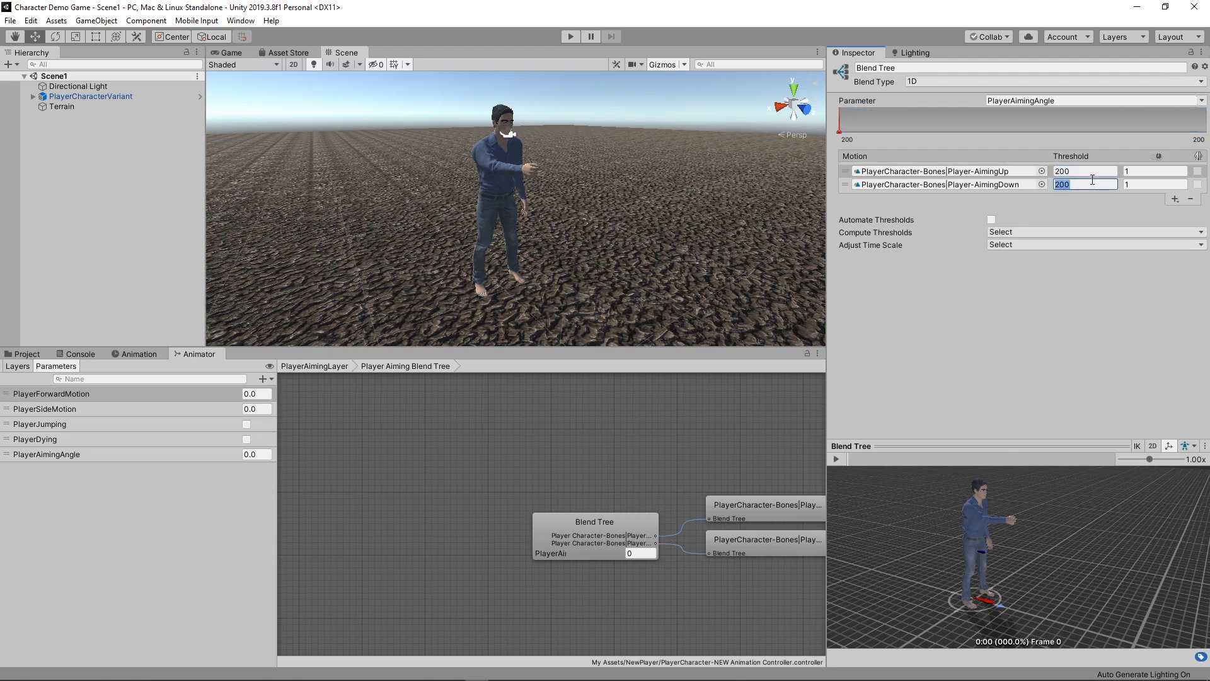
text(-200)
key(Tab)
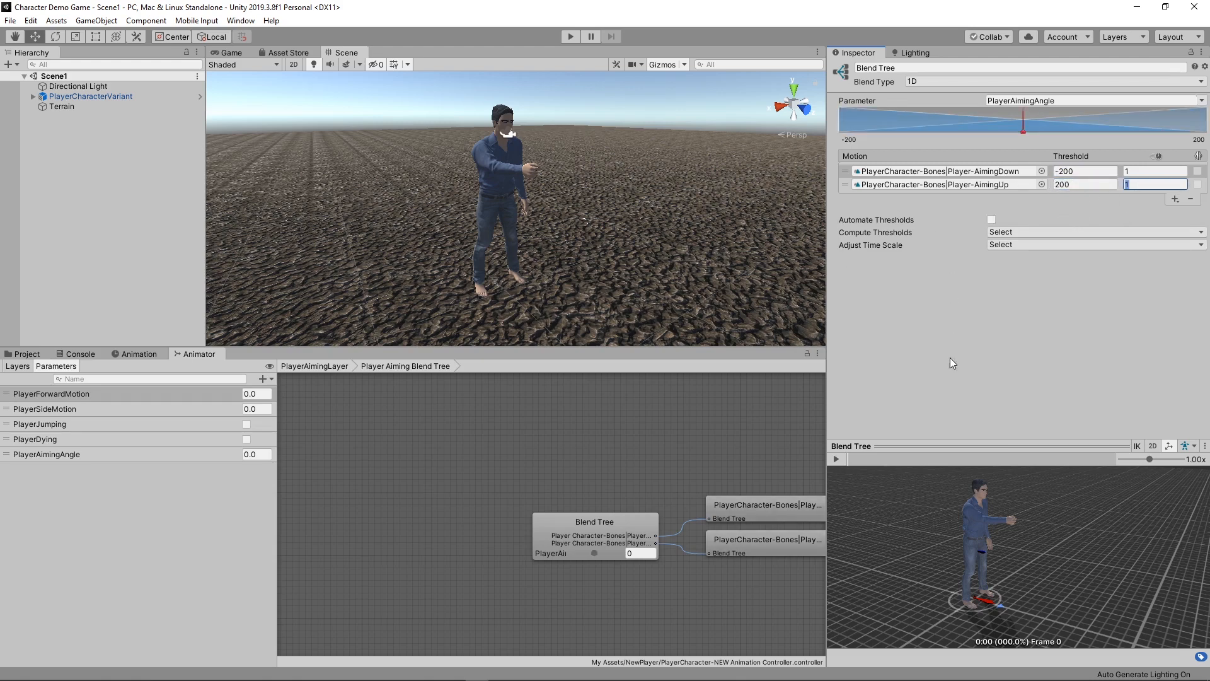
Open the layer settings of PlayerAimingLayer and assign PlayerAimingMask as its avatar mask.
click(17, 366)
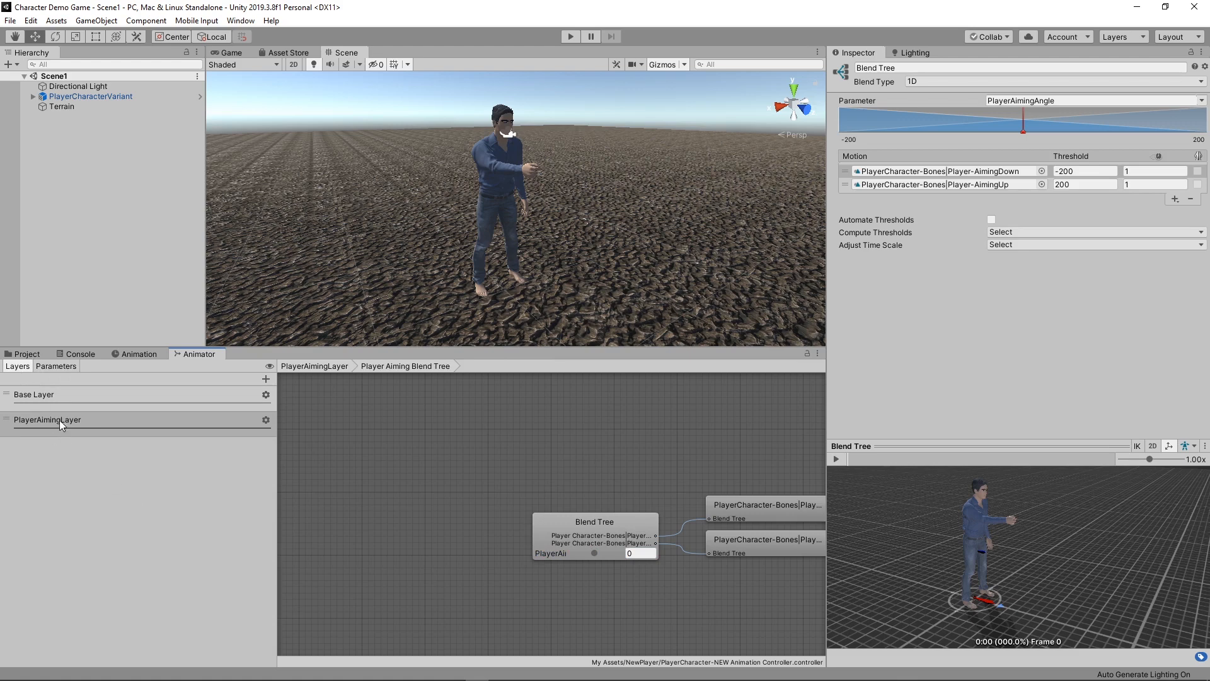
click(265, 419)
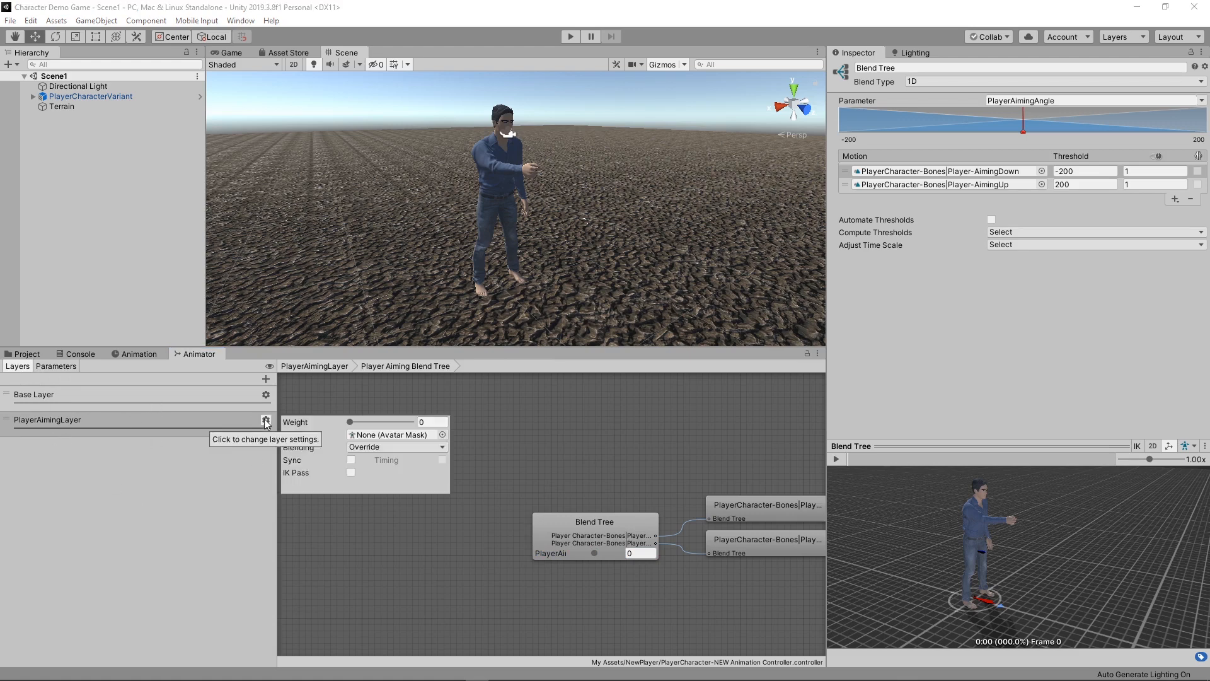
click(442, 434)
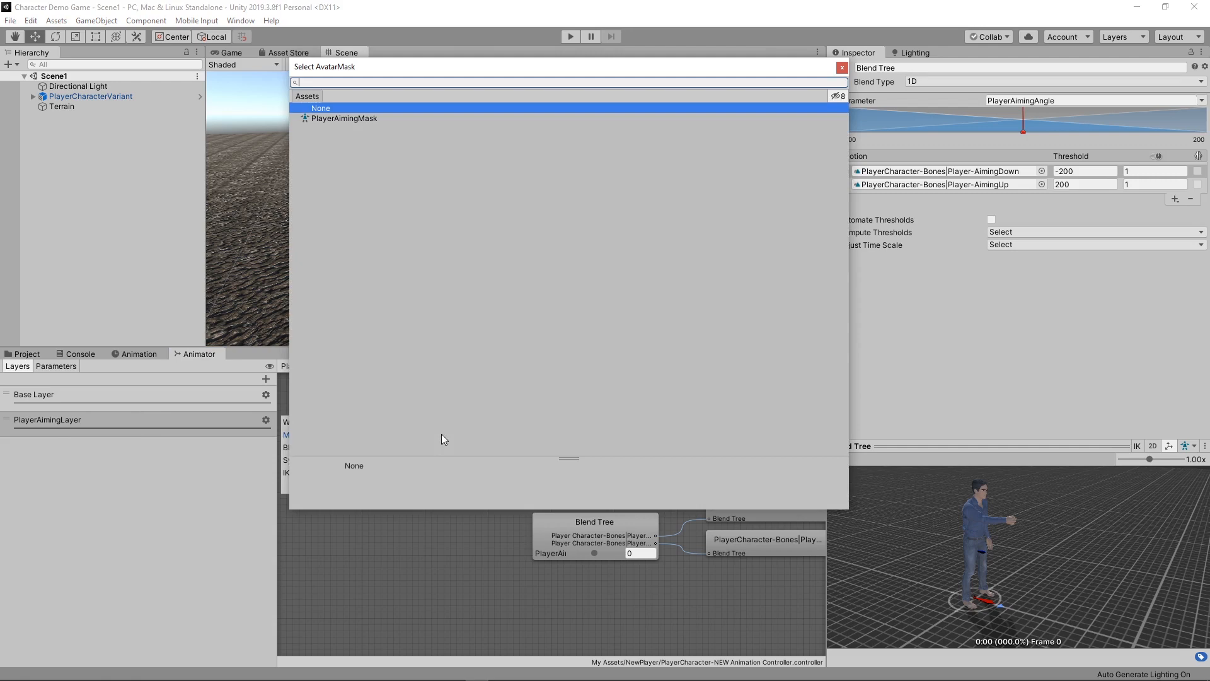
double_click(339, 118)
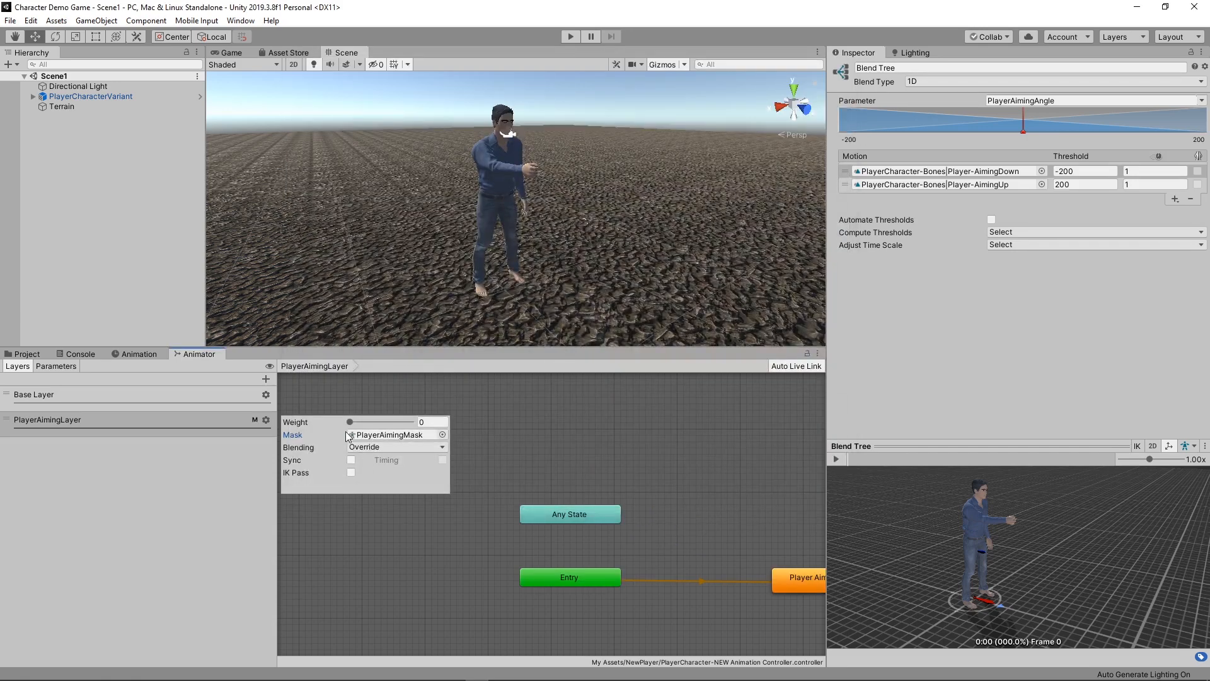
Set the PlayerAimingLayer weight to 1 and keep its blending mode on Override.
click(421, 421)
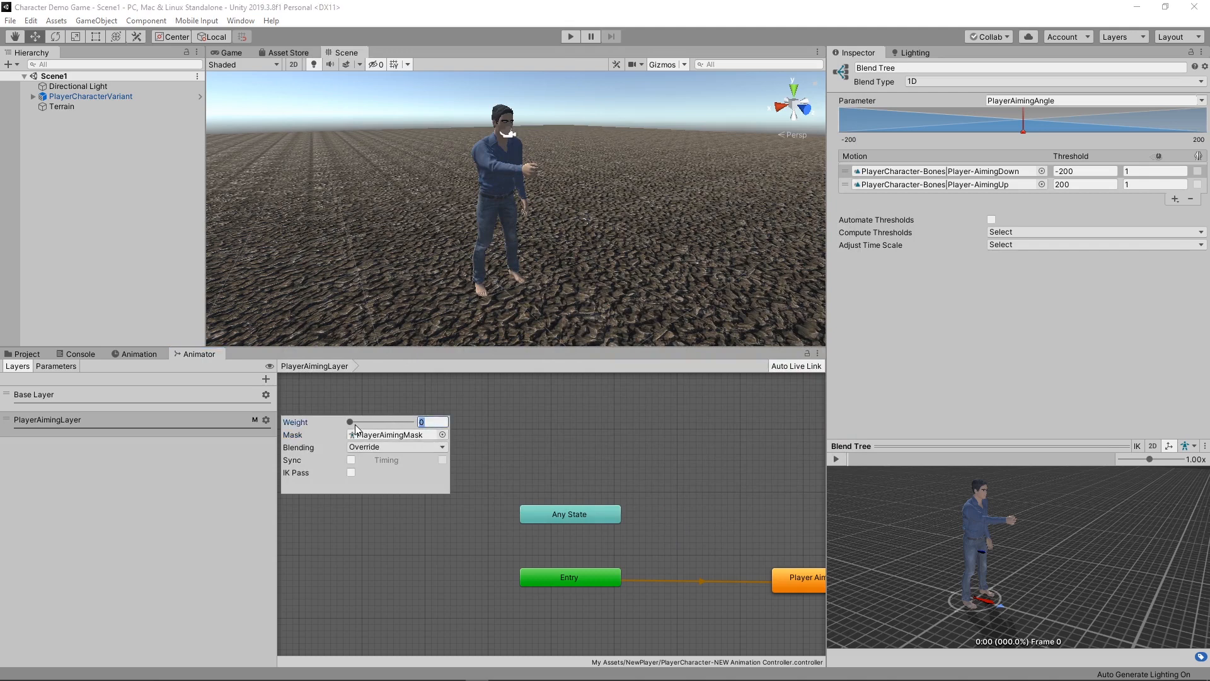
drag(354, 424, 422, 427)
click(406, 445)
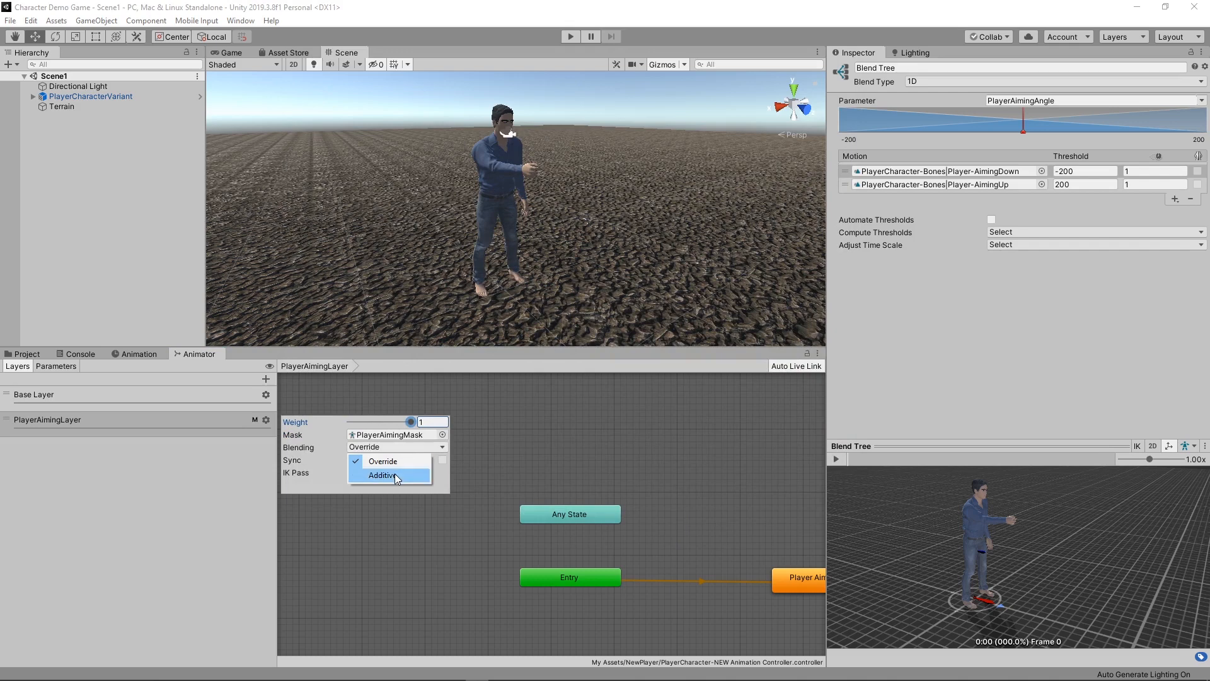
click(399, 463)
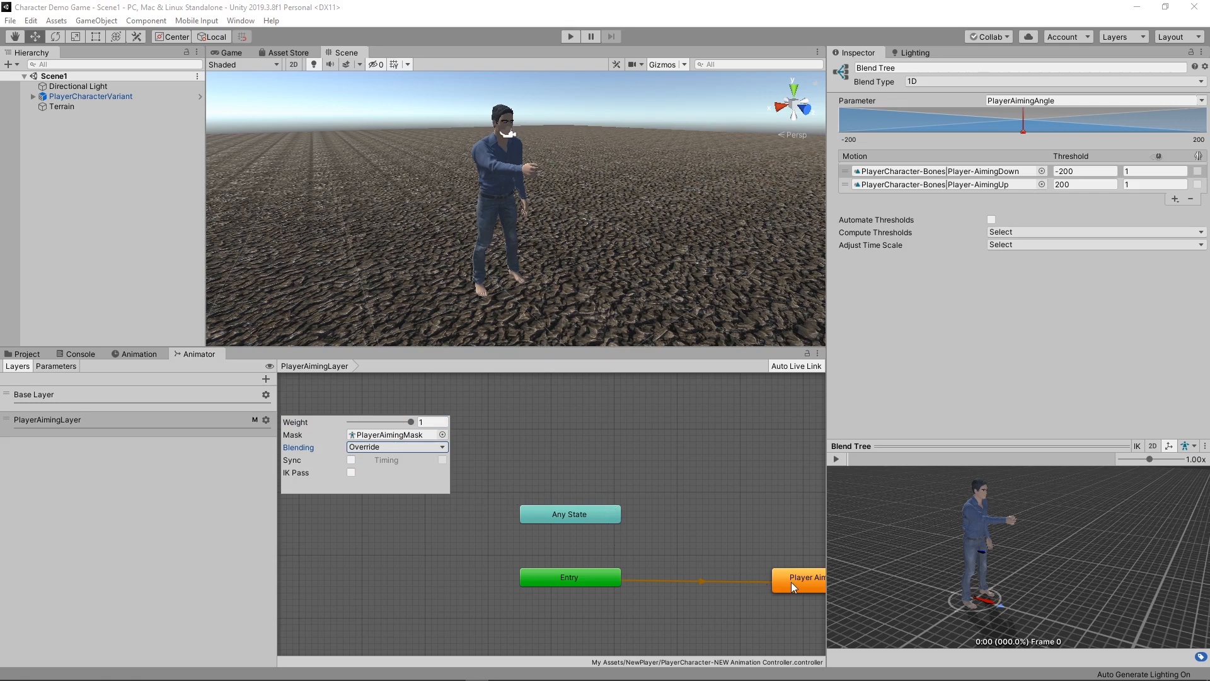
click(382, 447)
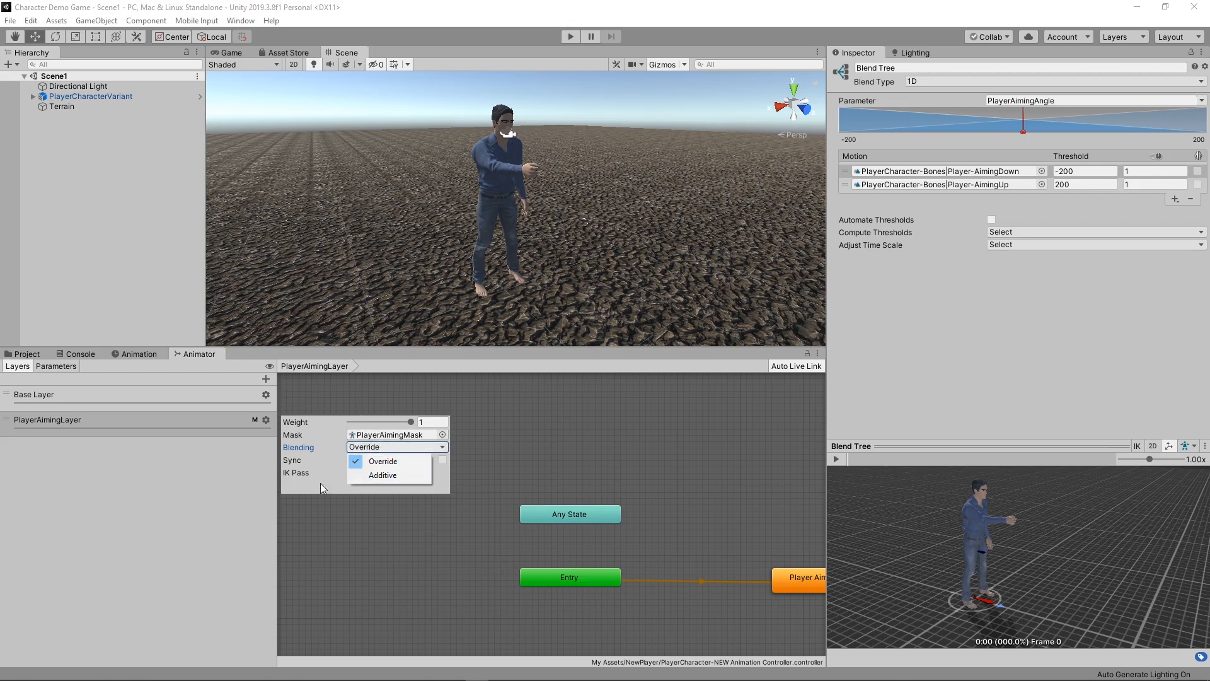
click(378, 461)
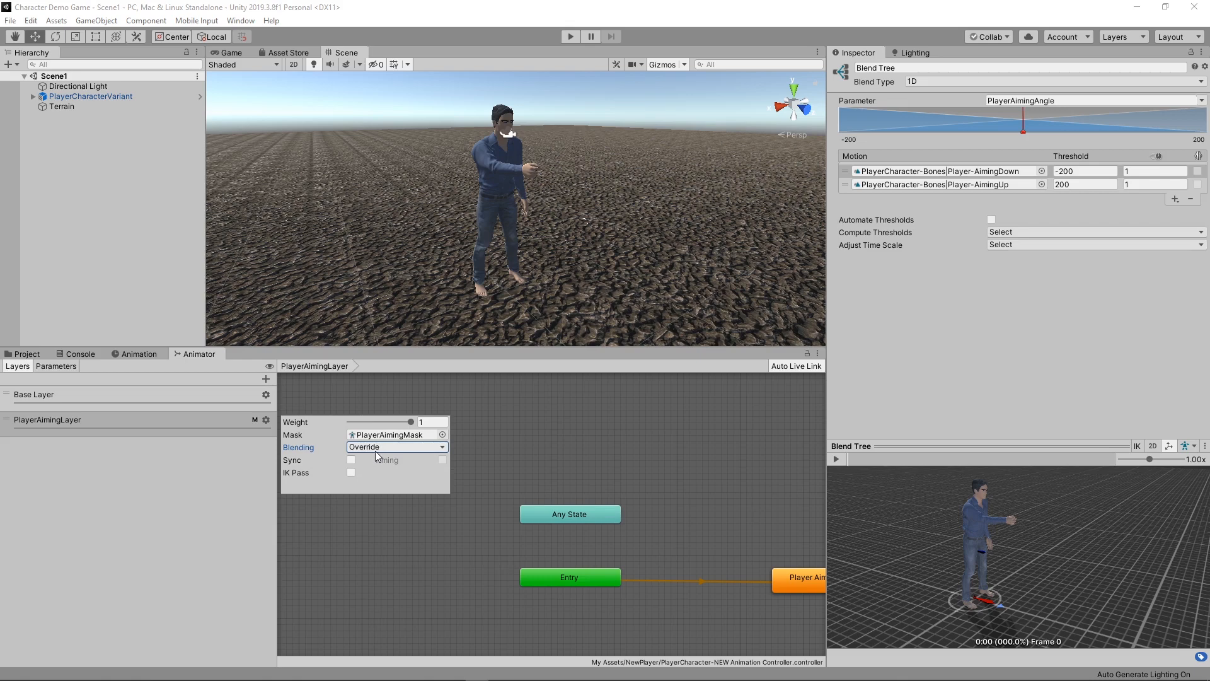
Open Player Aiming Blend Tree, preview the aiming poses by varying PlayerAimingAngle, and reset the value to 0.
click(180, 420)
double_click(793, 577)
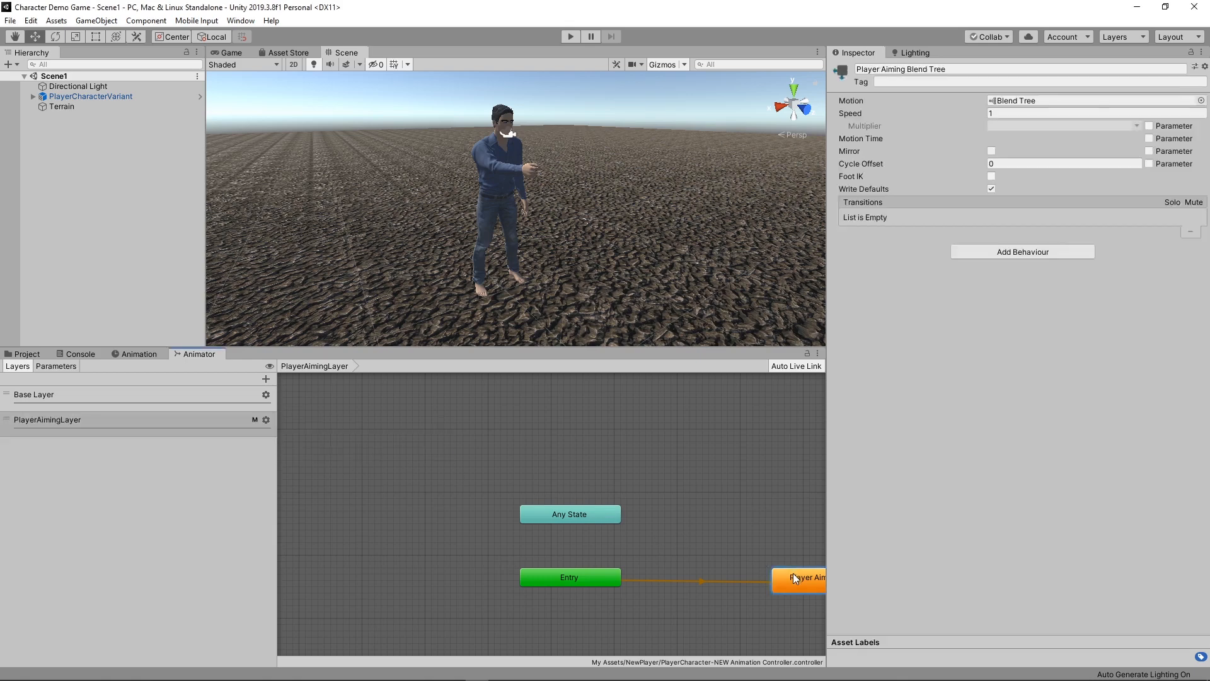
click(613, 535)
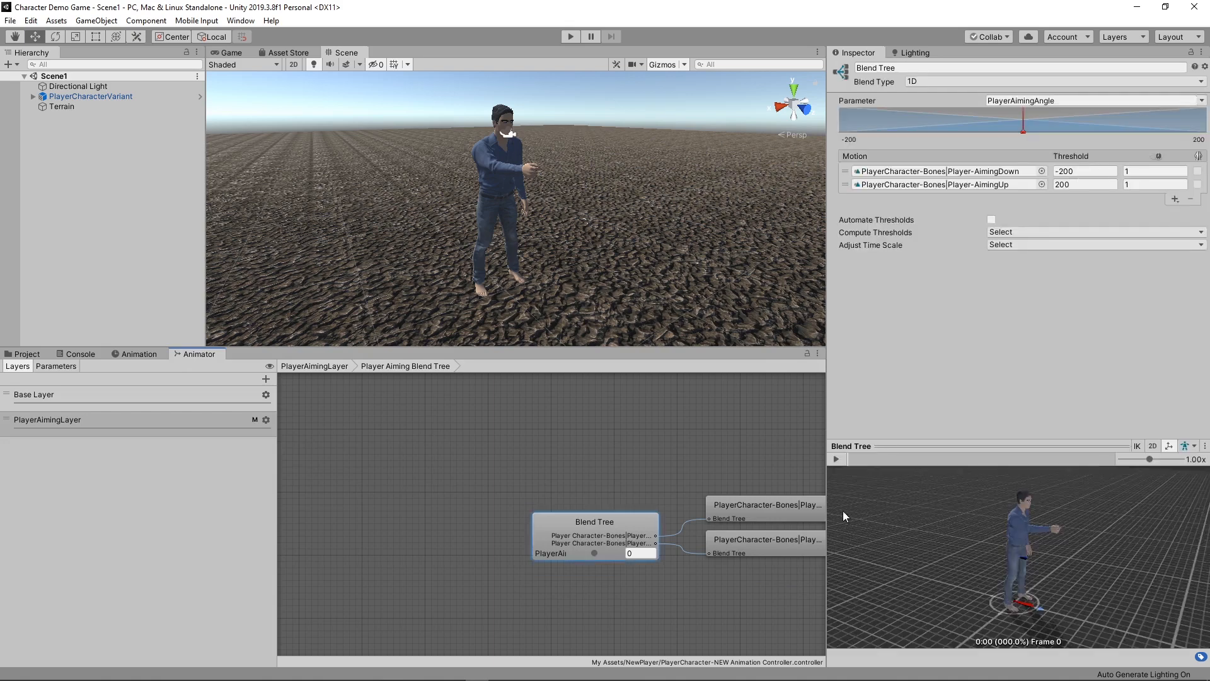
mouse_move(594, 552)
mouse_down()
mouse_move(614, 554)
mouse_move(579, 553)
mouse_move(595, 544)
mouse_up()
click(622, 553)
text(0)
Open the PlayerCharacter-NEW.blend asset from the NewPlayer folder in Blender.
click(25, 354)
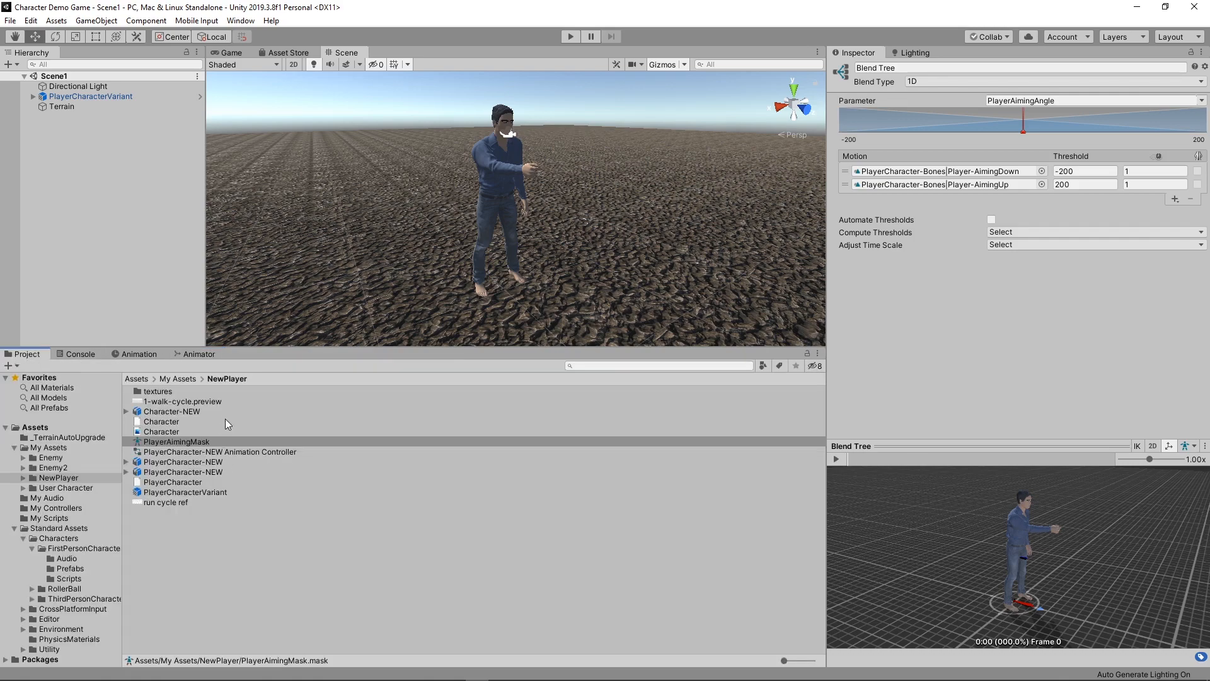
click(183, 462)
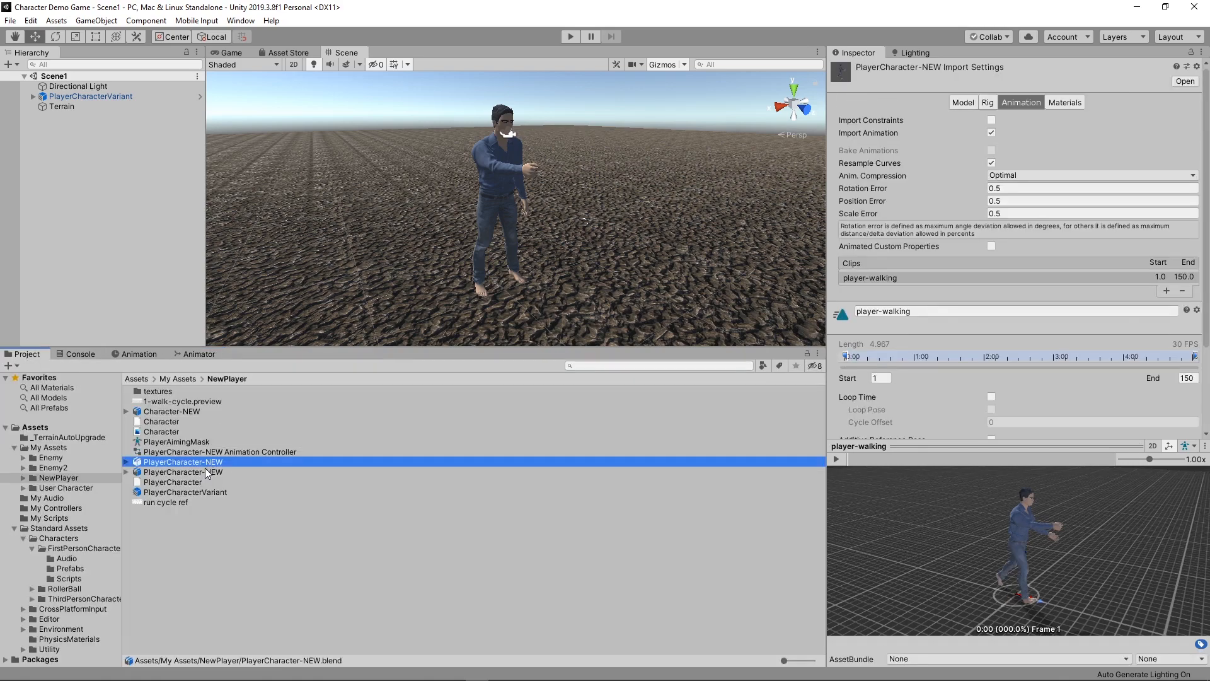
double_click(200, 462)
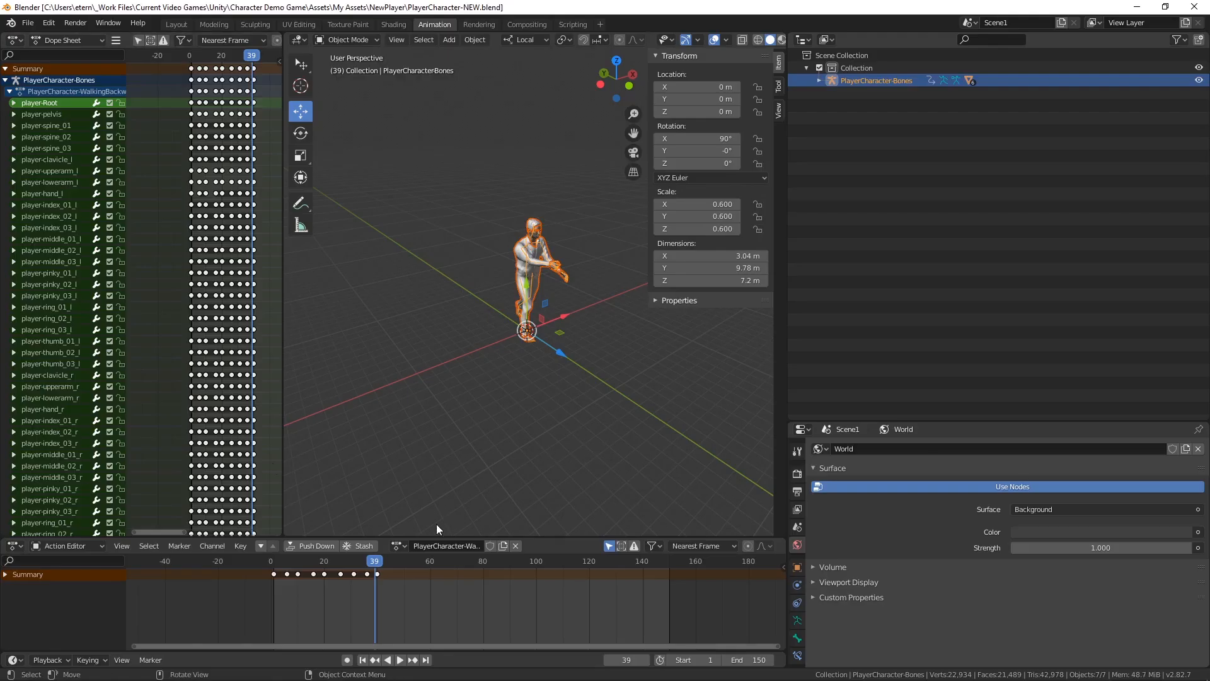
Load the Player-AimingDown action in the Action Editor and scrub it to frame 30.
click(398, 546)
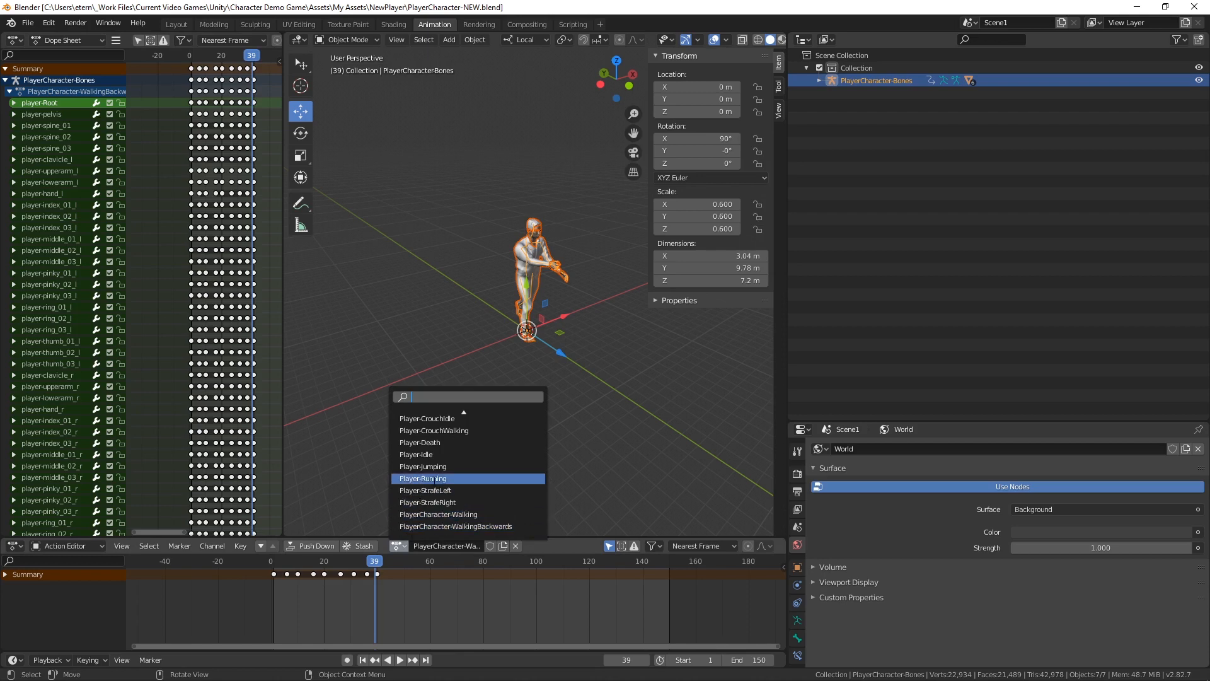
scroll(443, 503, up, 9)
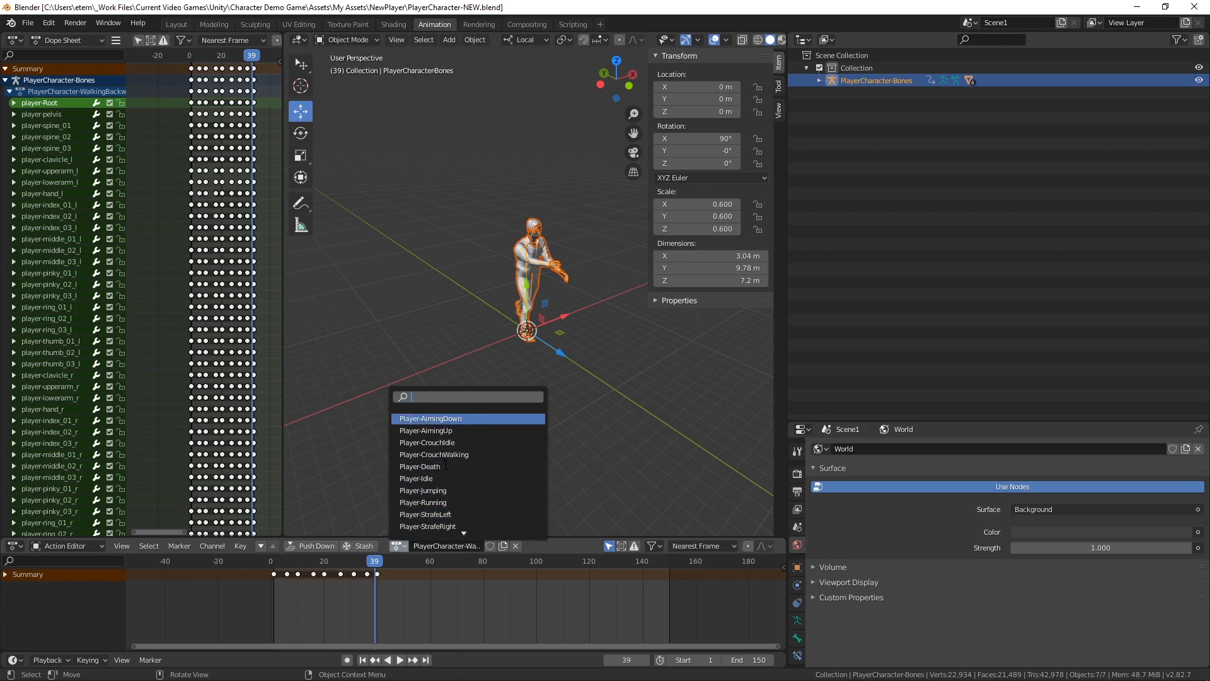
click(449, 421)
drag(375, 560, 351, 564)
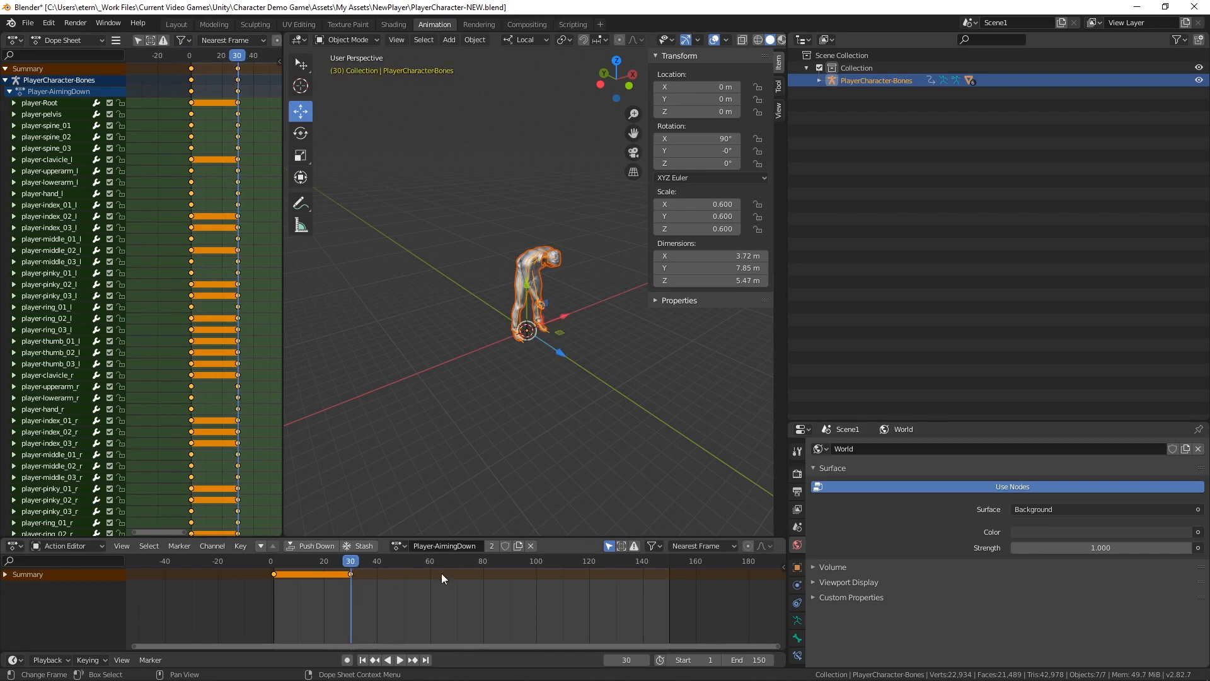
Delete the keyframes at frame 1 of the Player-AimingDown action.
click(279, 583)
click(275, 574)
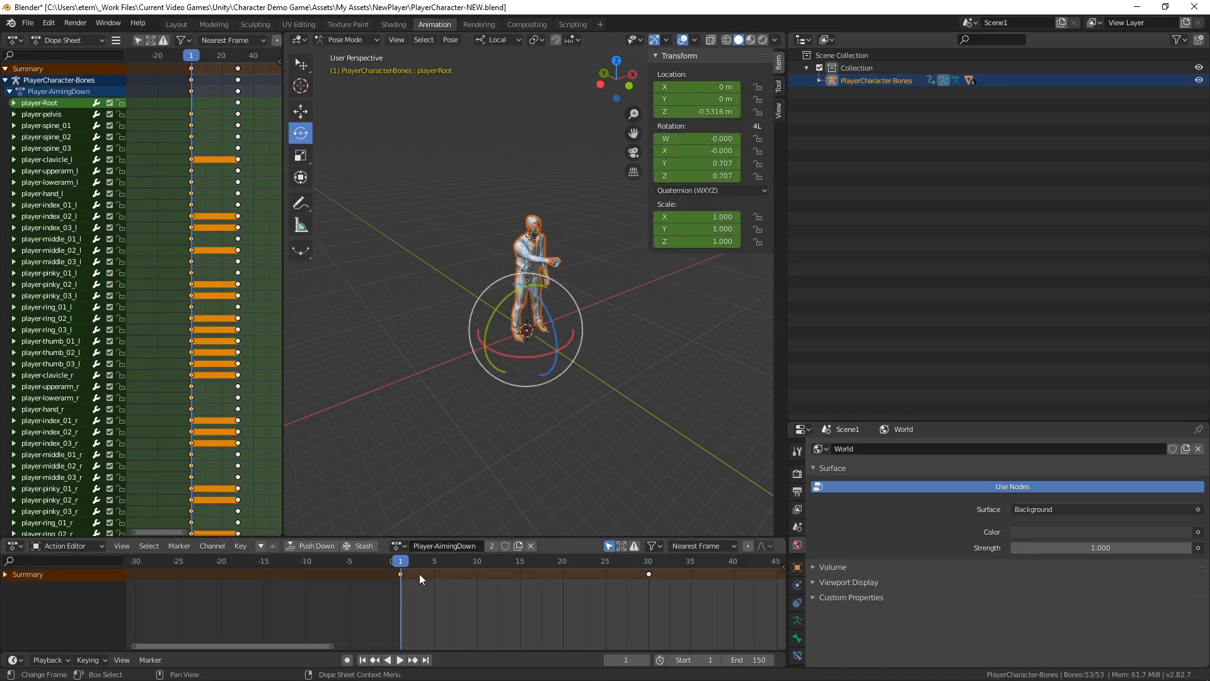
key(x)
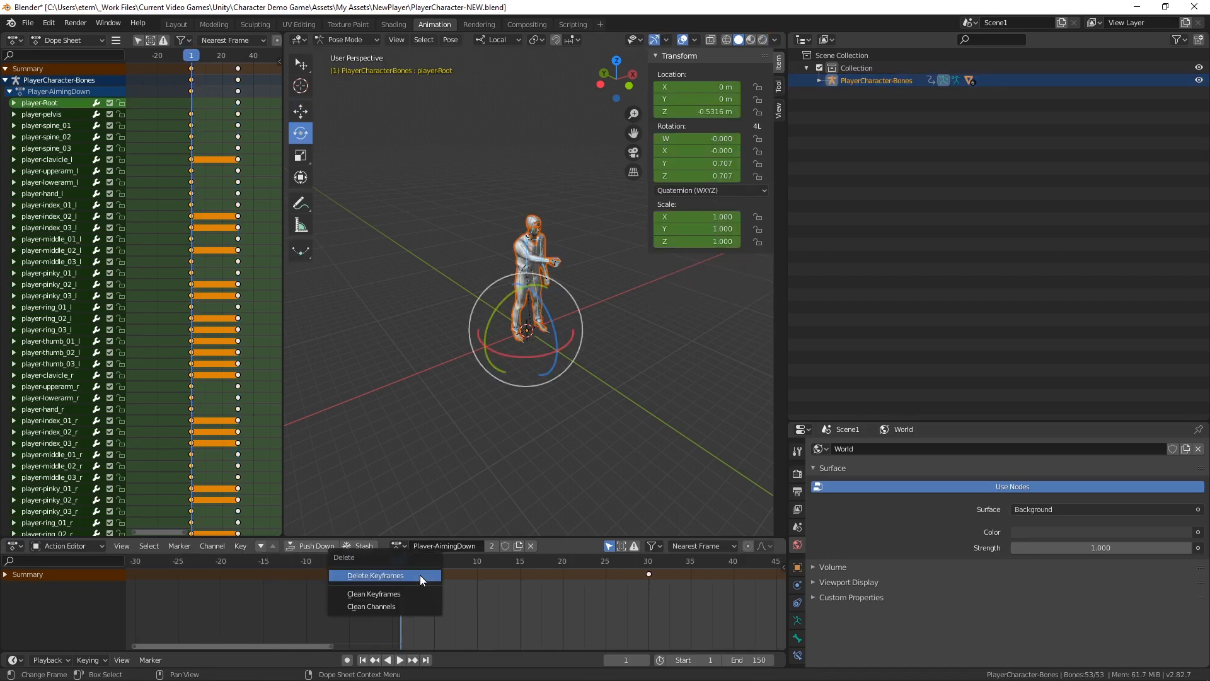
click(420, 576)
Move the Player-AimingDown keyframes from frame 30 to frame 1 and save the file.
drag(414, 559, 649, 575)
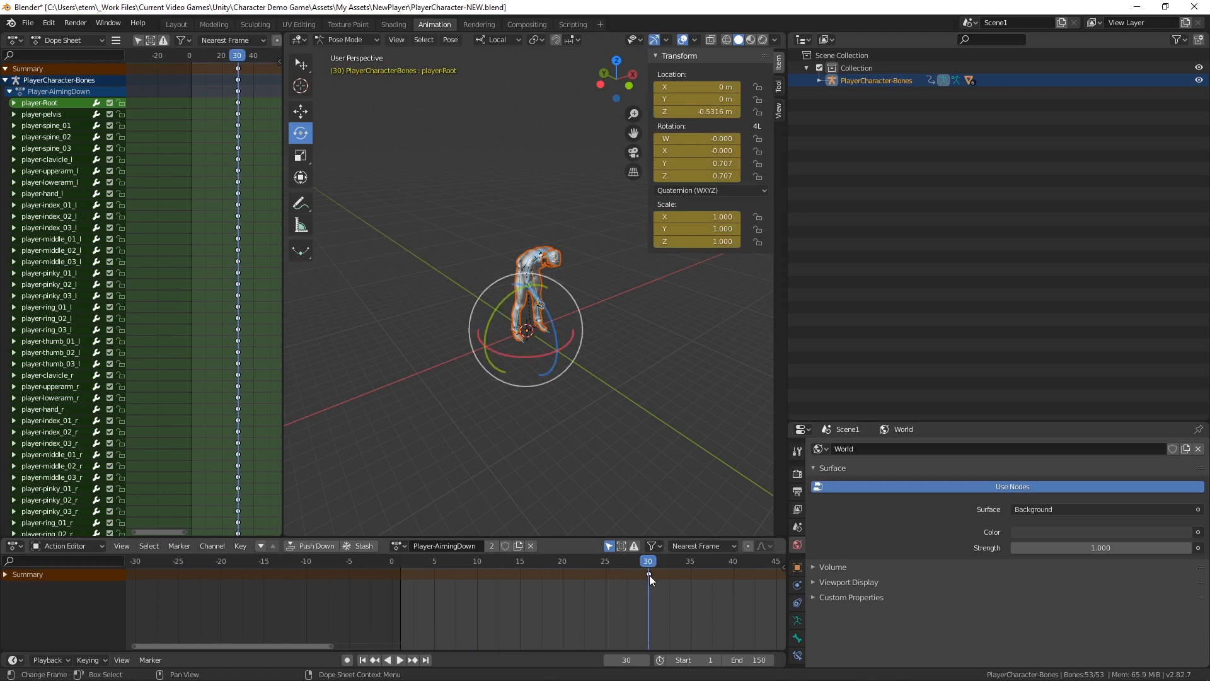
key(shift+Left)
key(g)
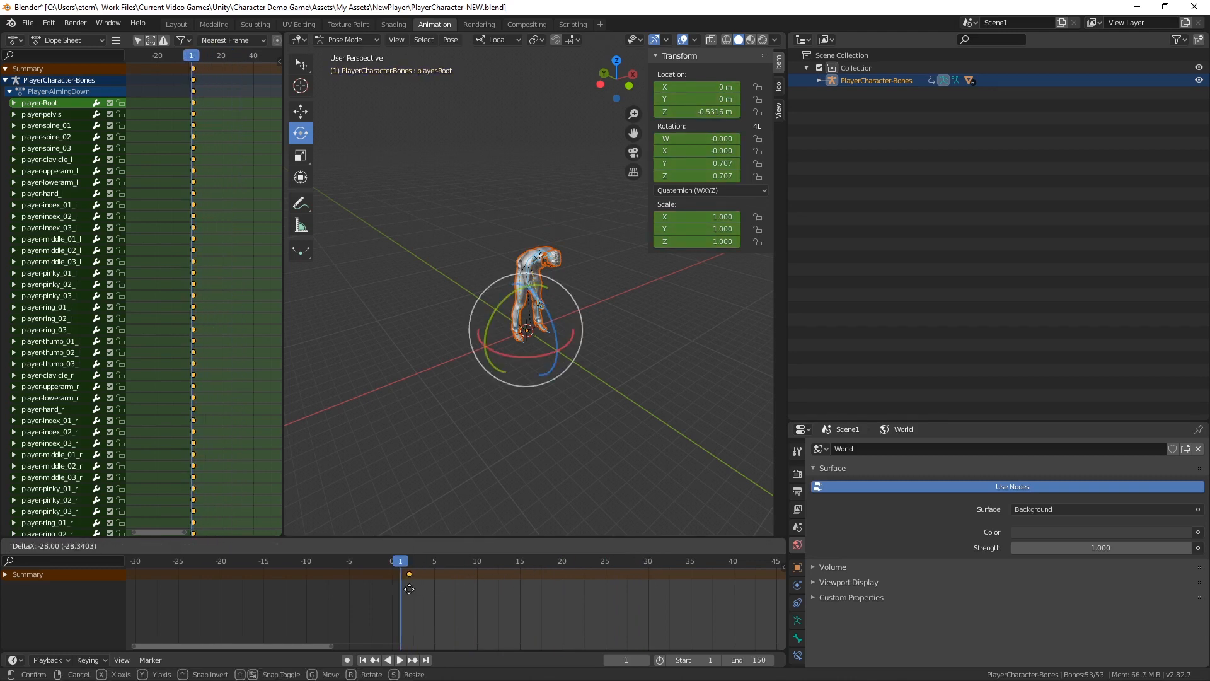
click(403, 588)
mouse_move(406, 561)
mouse_down()
mouse_move(430, 570)
mouse_move(399, 572)
mouse_up()
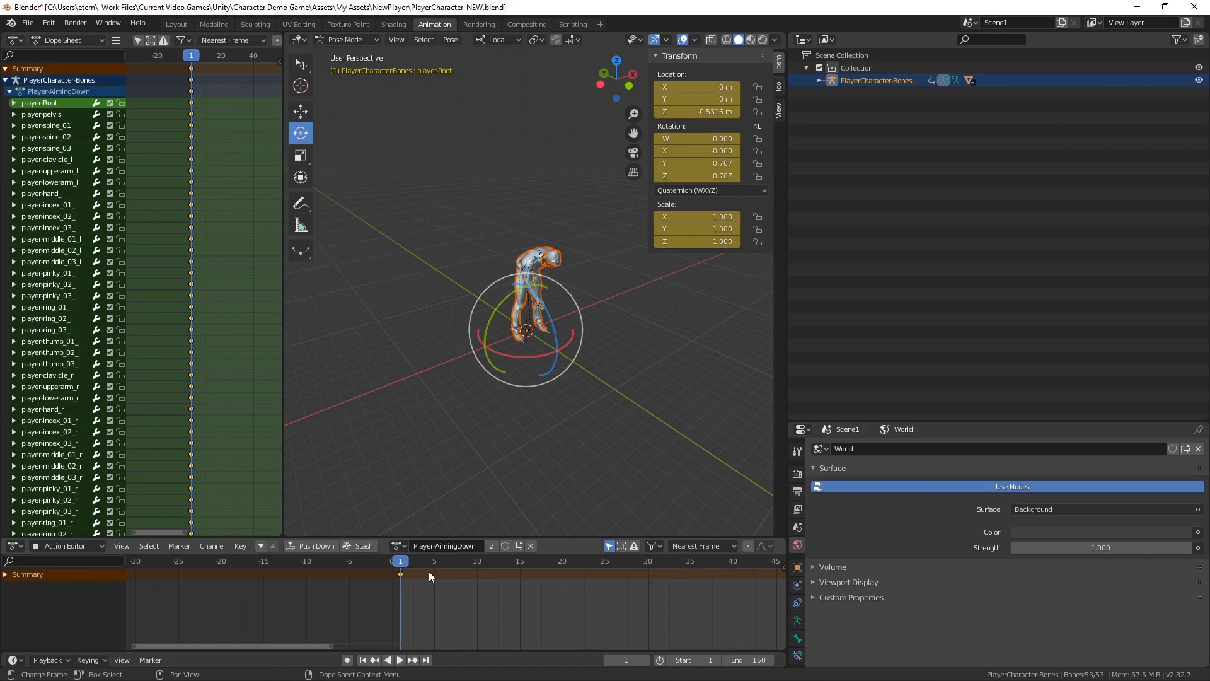
key(ctrl+s)
Load the Player-AimingUp action and play part of it to preview the motion.
click(397, 546)
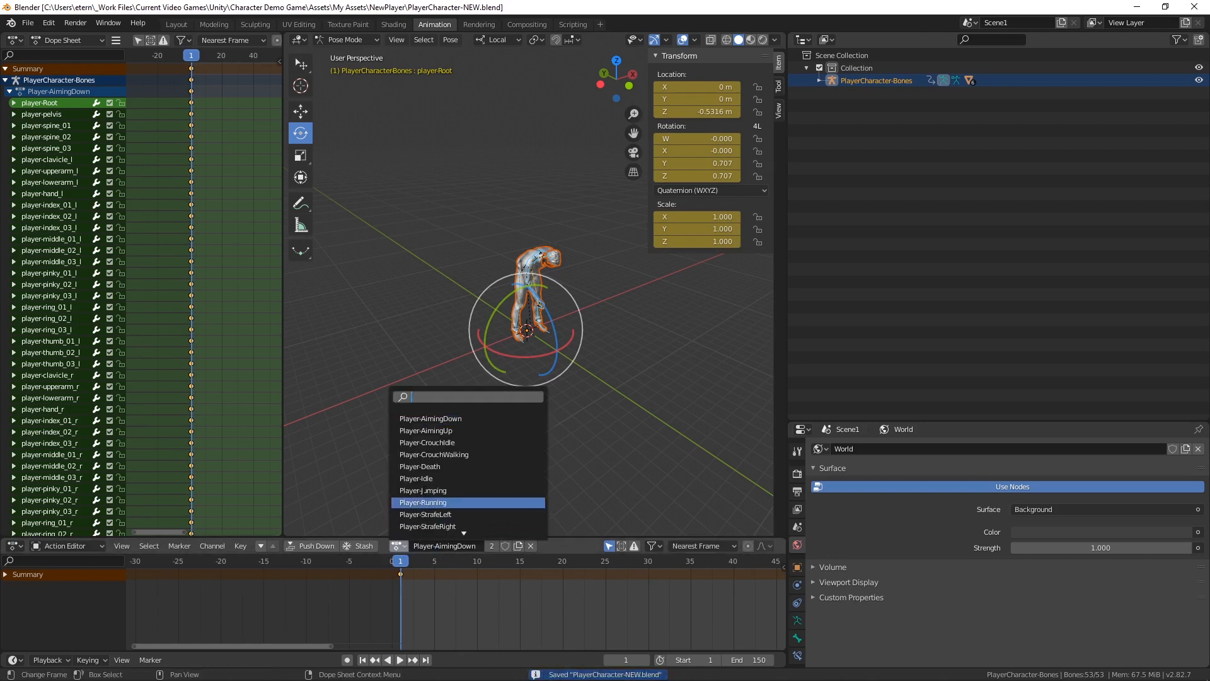
click(439, 431)
key(space)
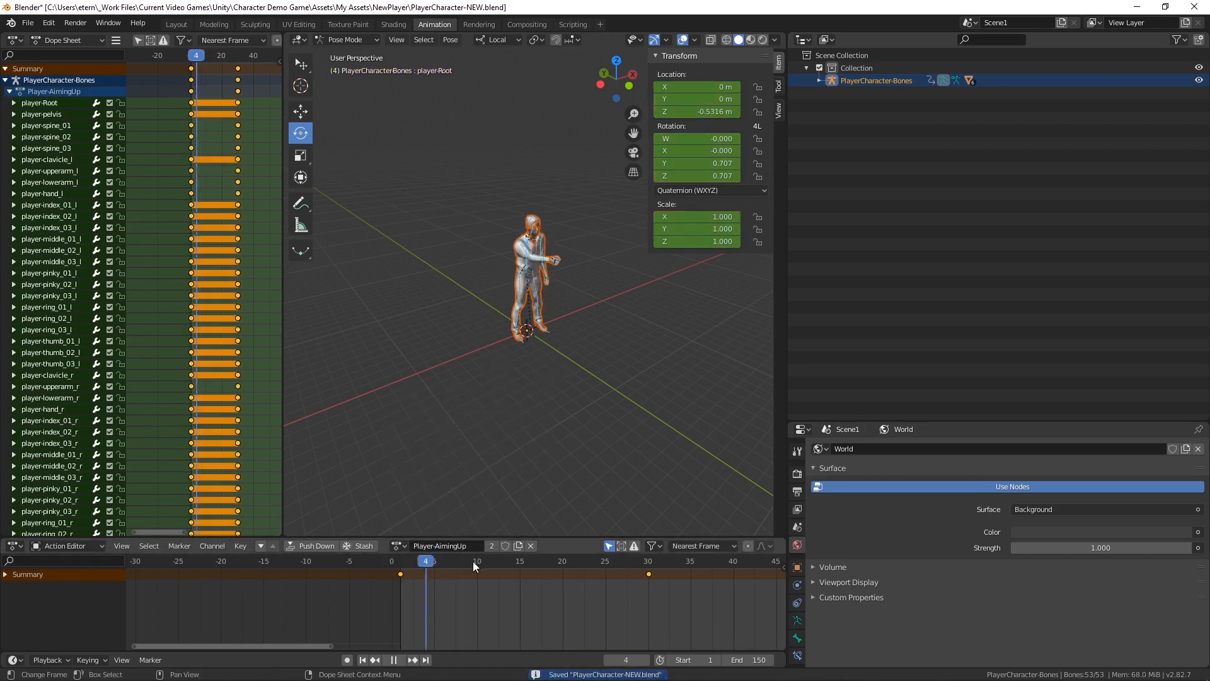
key(space)
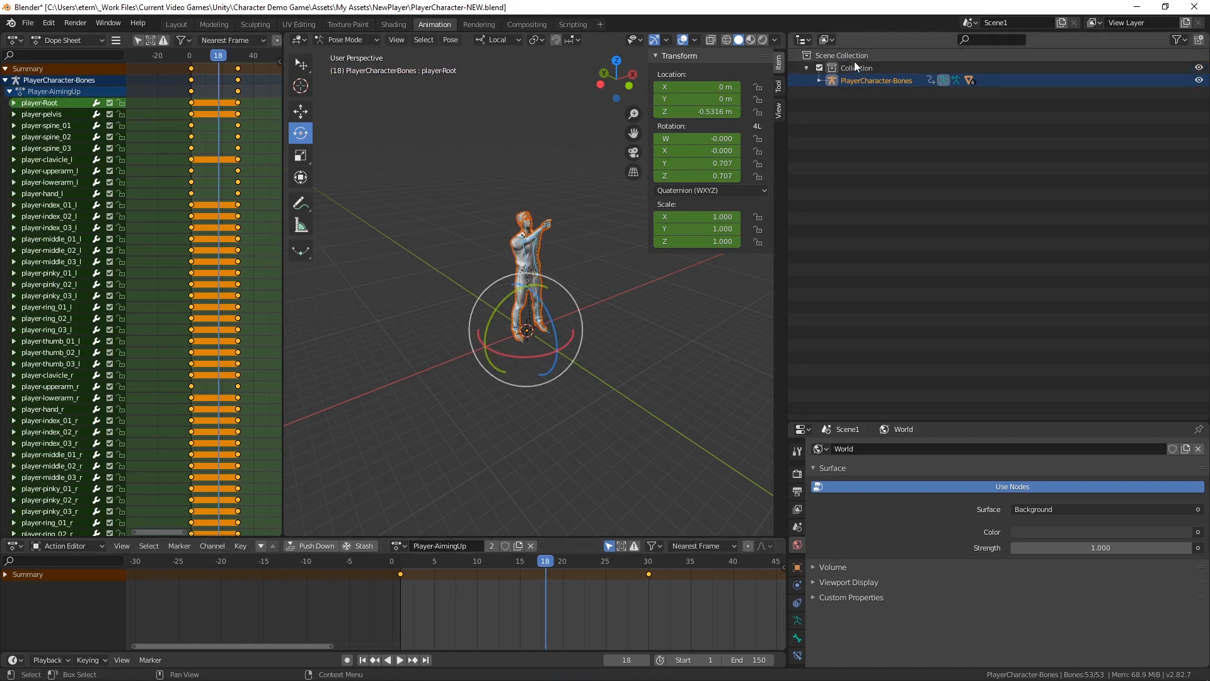
Delete the keyframes at frame 1 of the Player-AimingUp action.
click(850, 80)
key(a)
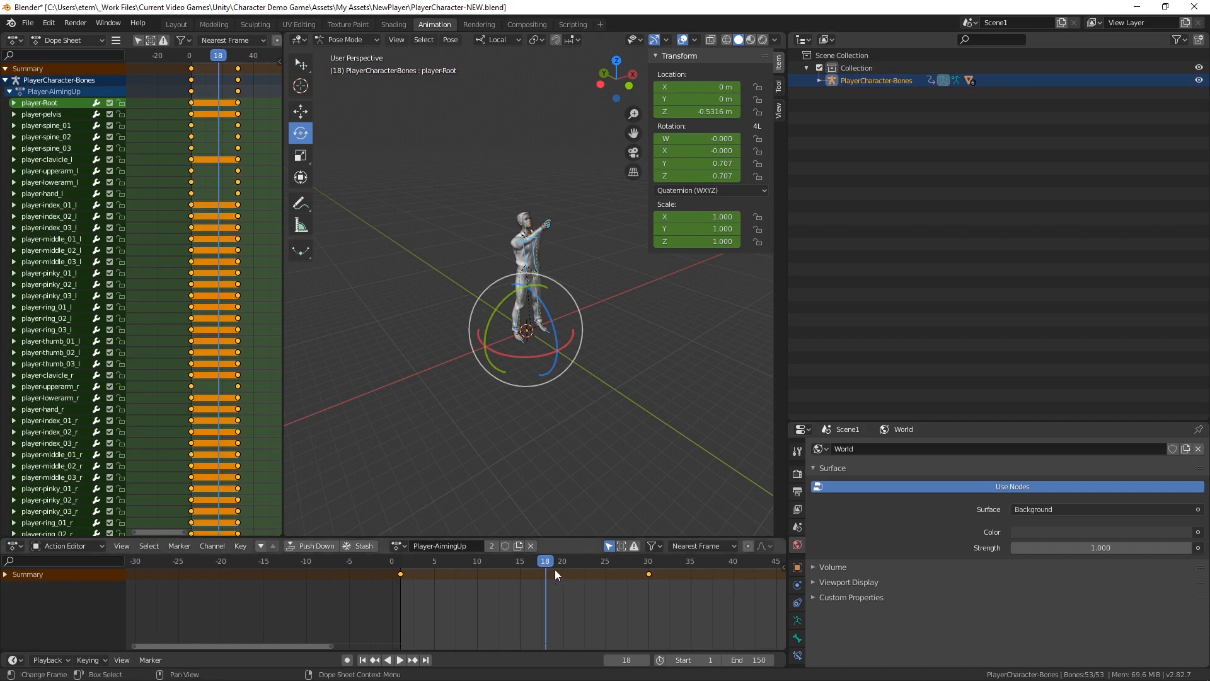
click(443, 566)
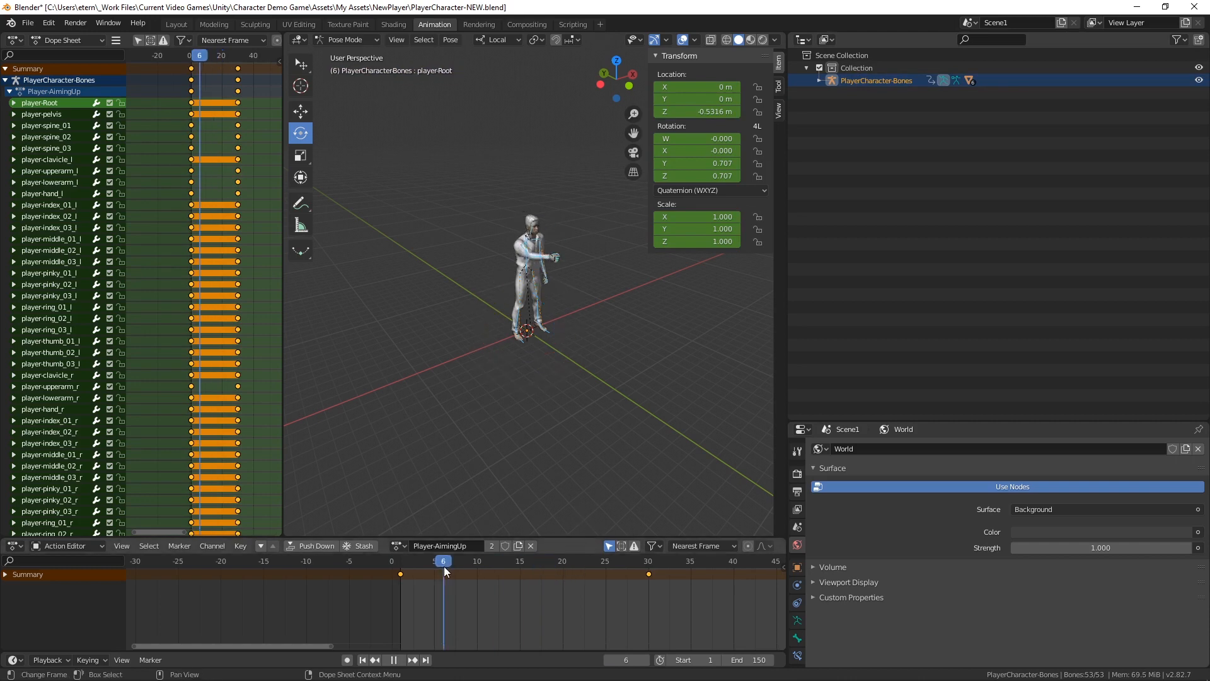
key(x)
click(407, 573)
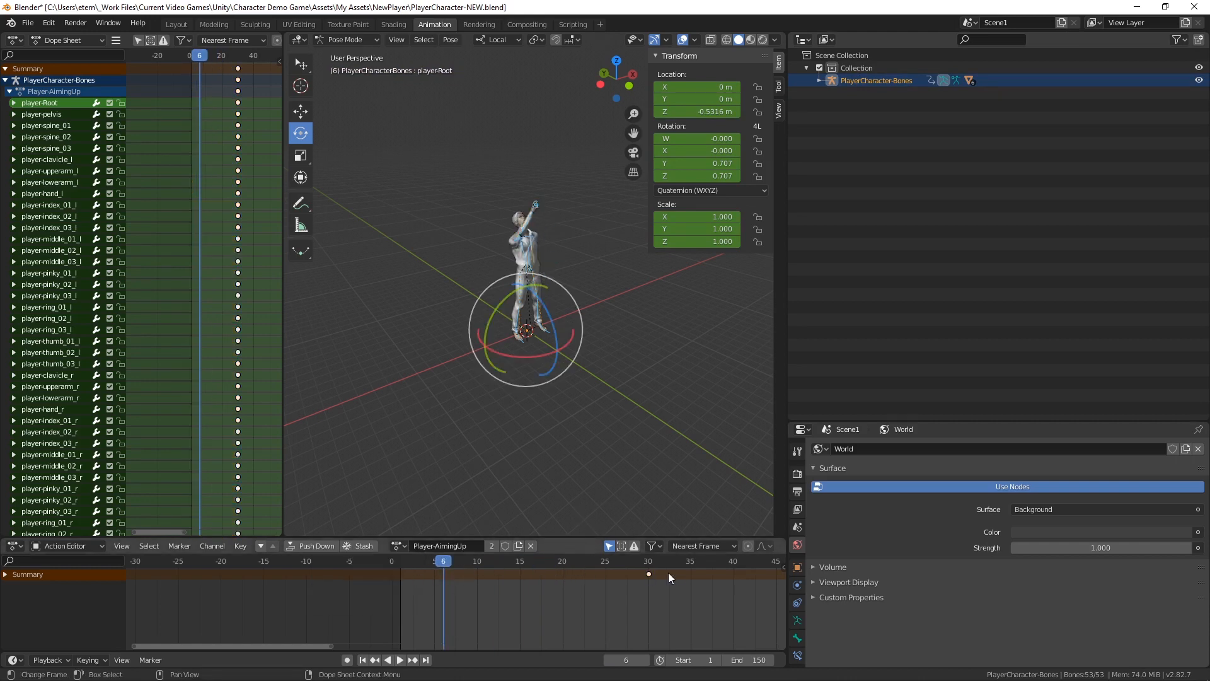
Move the Player-AimingUp keyframes from frame 30 to frame 1 and save the file.
drag(649, 562, 400, 560)
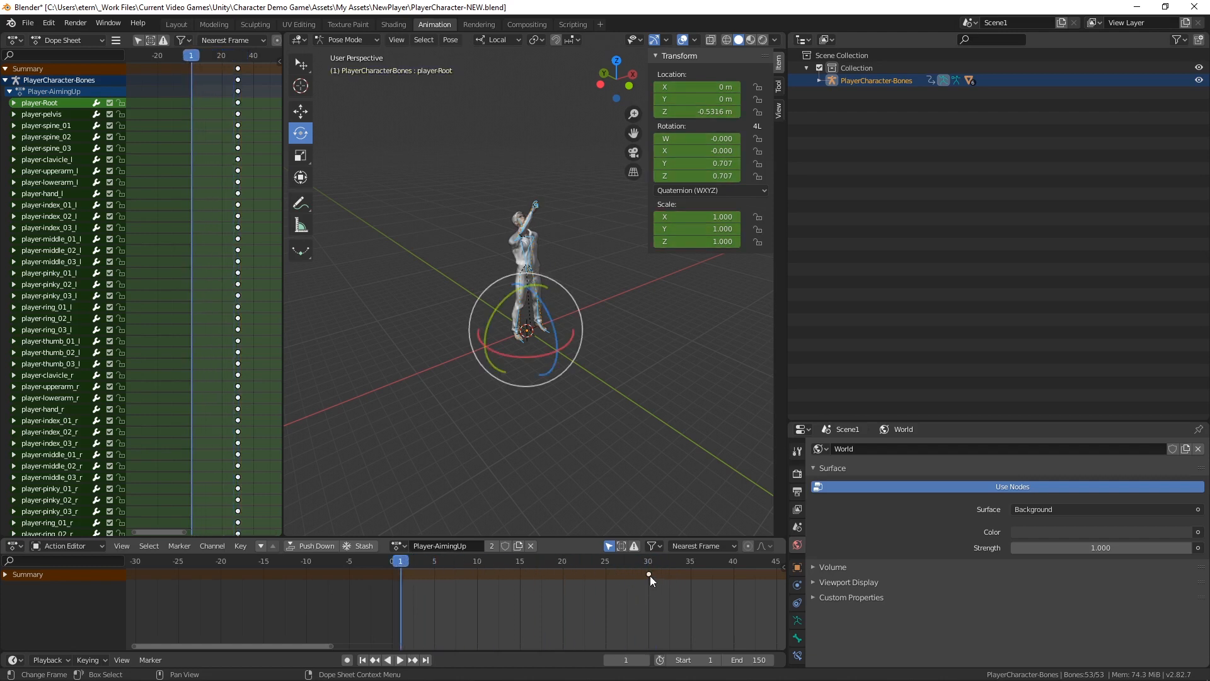
key(x)
drag(652, 576, 409, 596)
key(ctrl+s)
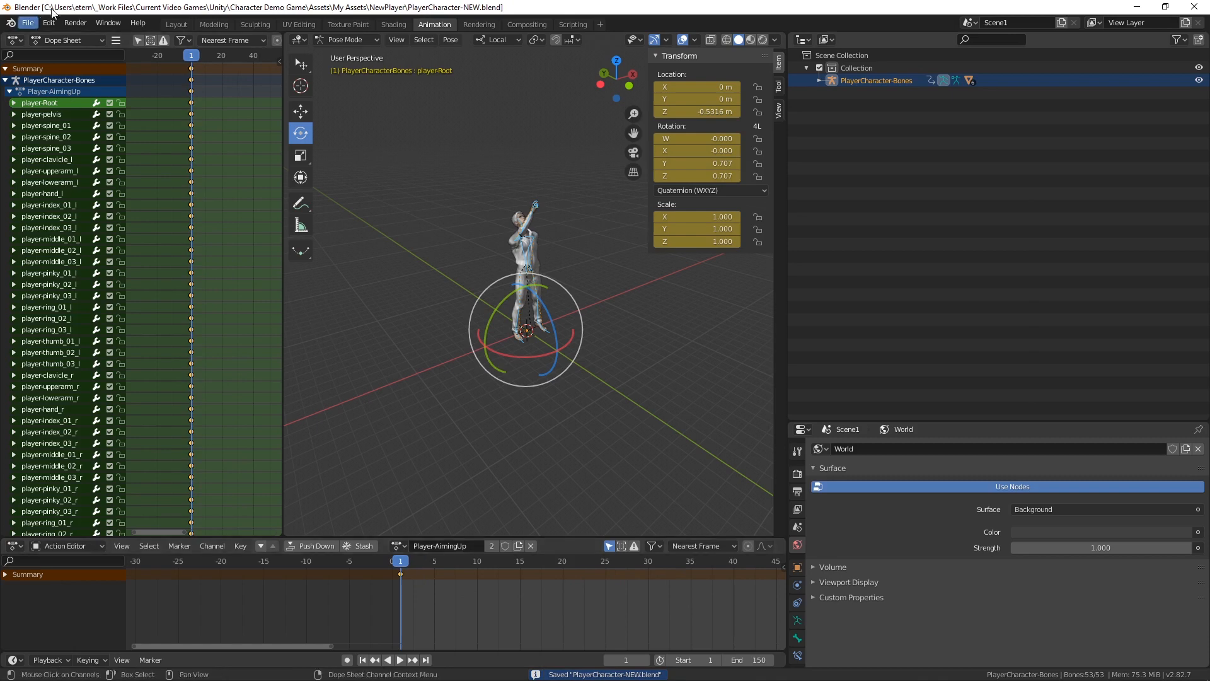
Export the character over PlayerCharacter-NEW.fbx with cameras and lamps excluded and Bake Animation enabled.
click(27, 22)
click(22, 24)
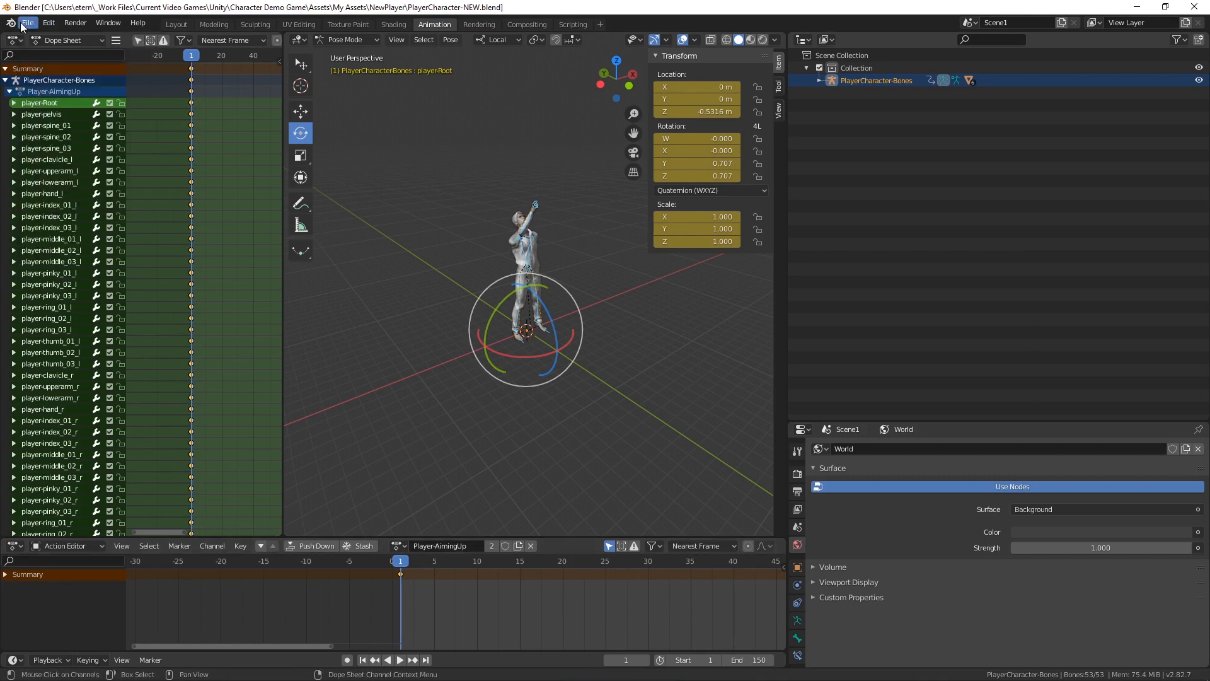
click(22, 24)
mouse_move(39, 205)
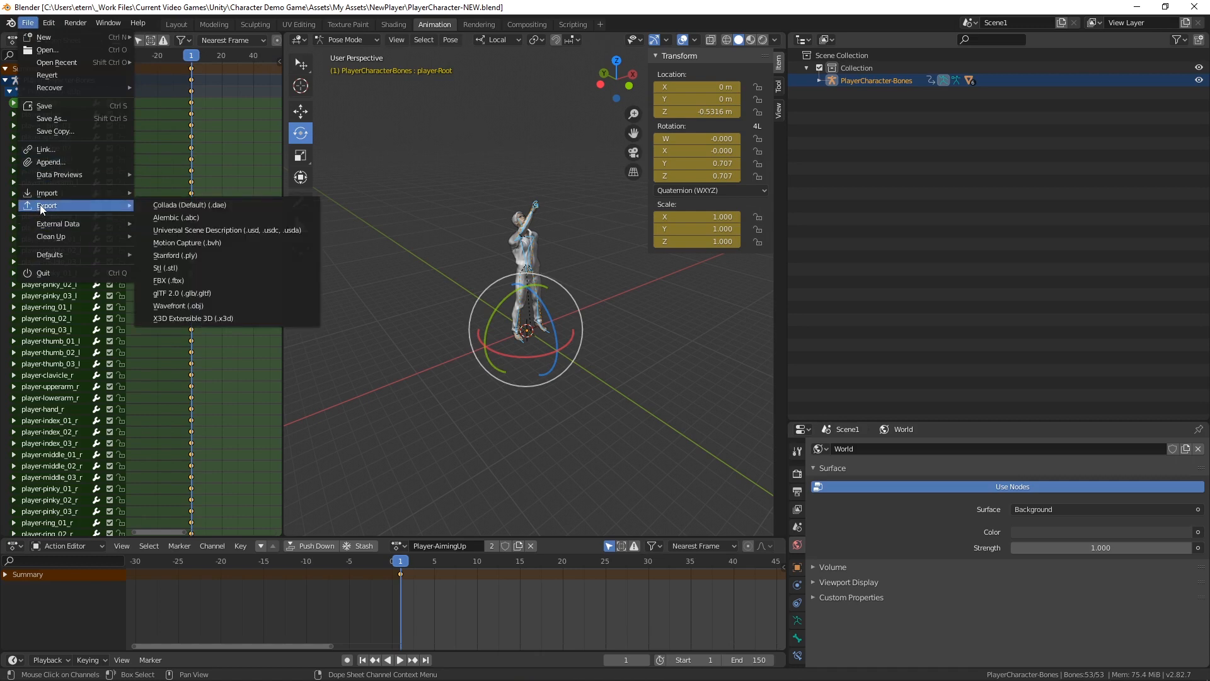
click(181, 280)
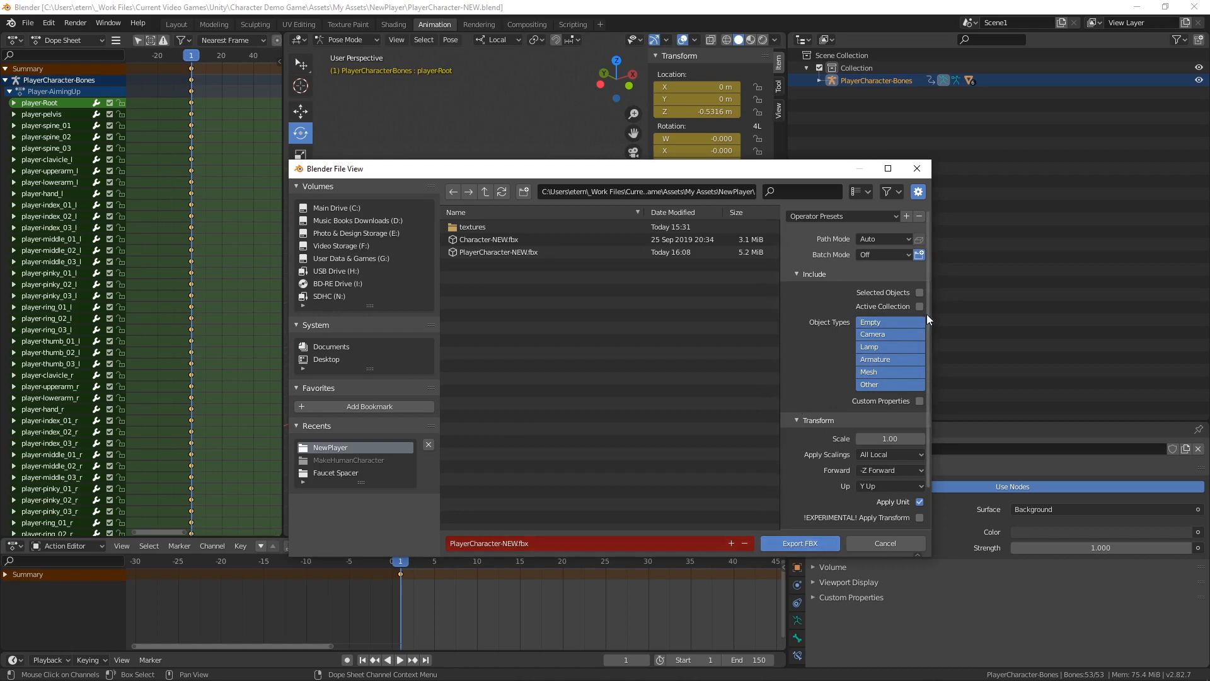
click(894, 337)
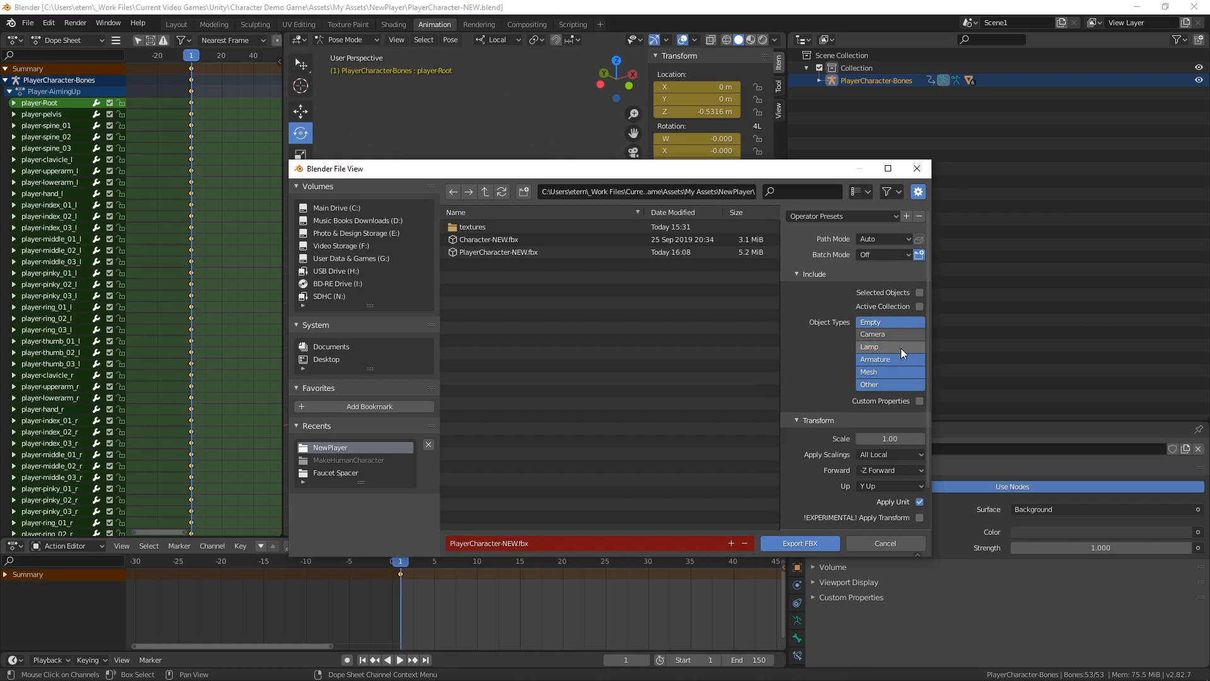
scroll(928, 343, down, 2)
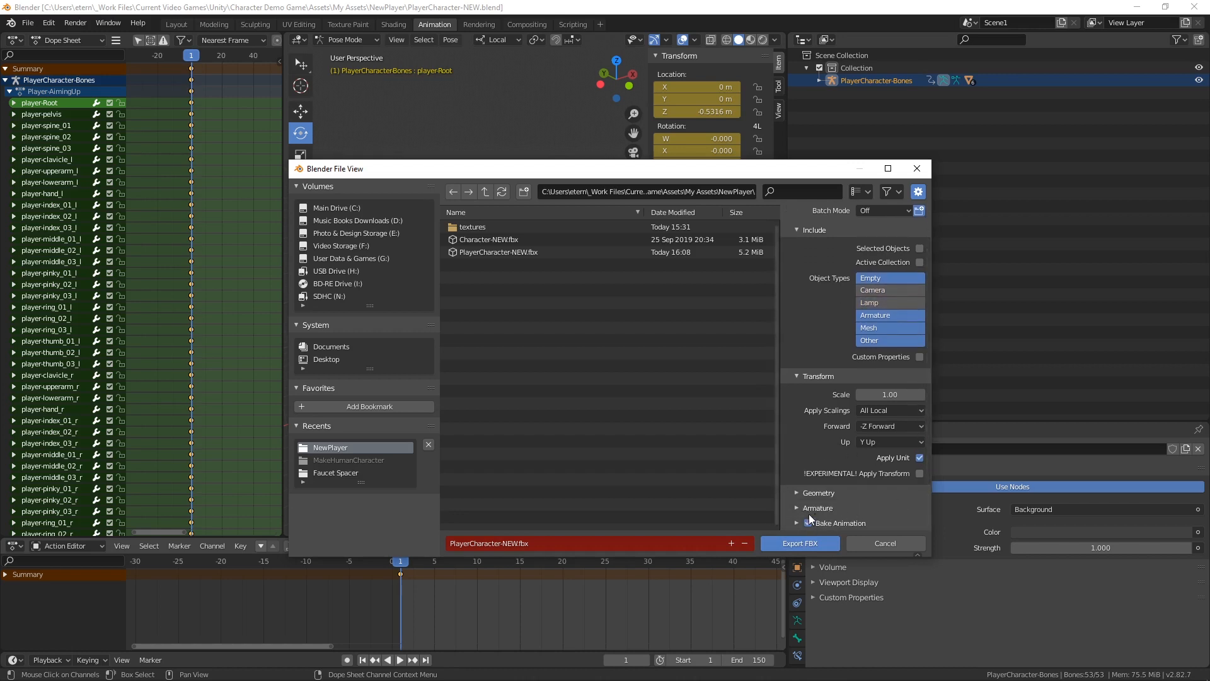
click(792, 522)
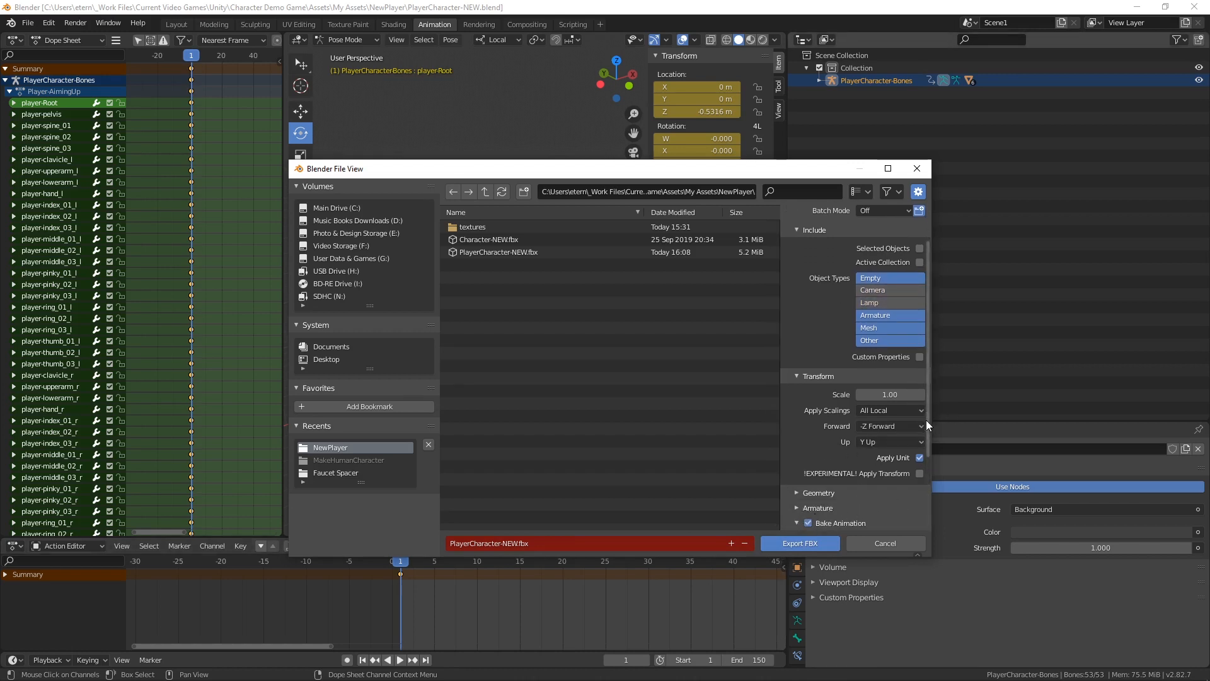
drag(925, 419, 923, 508)
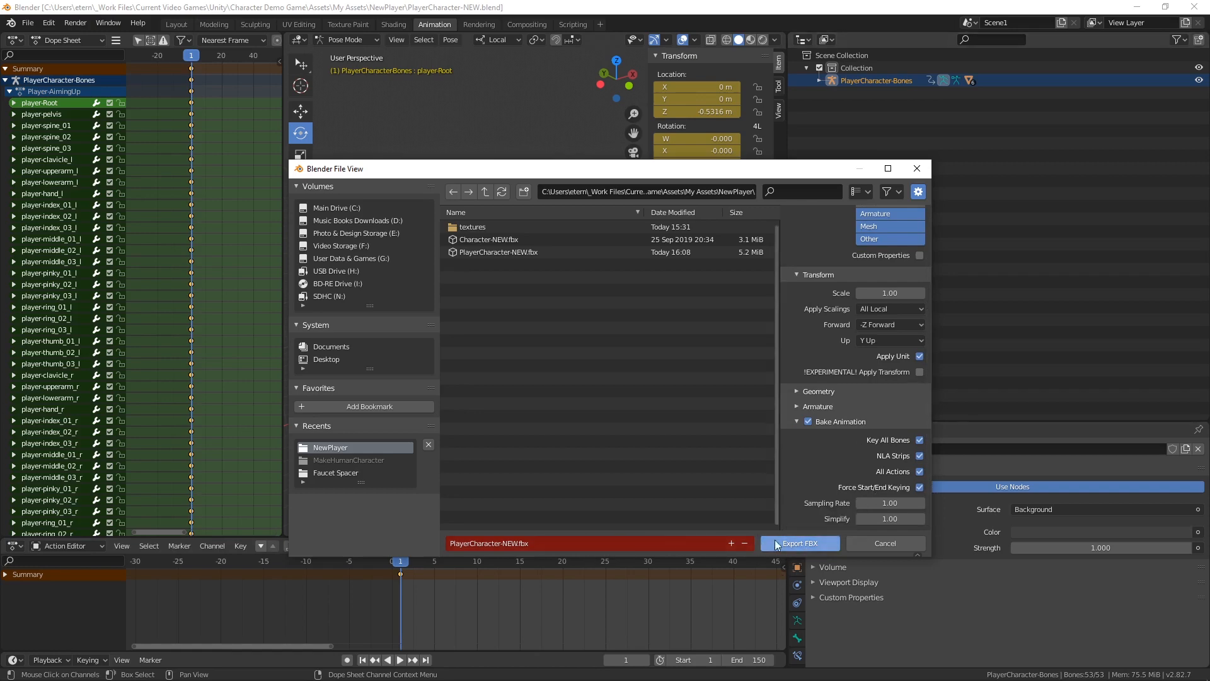
click(799, 542)
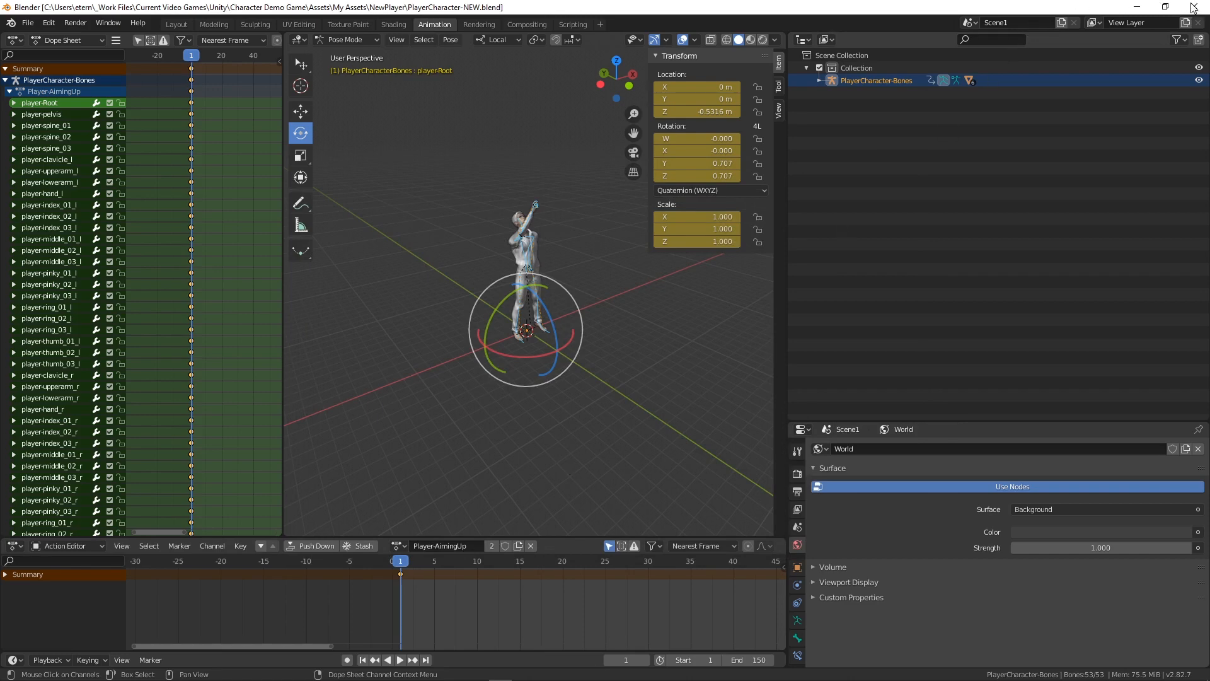
Save the blend file and close Blender.
key(ctrl+s)
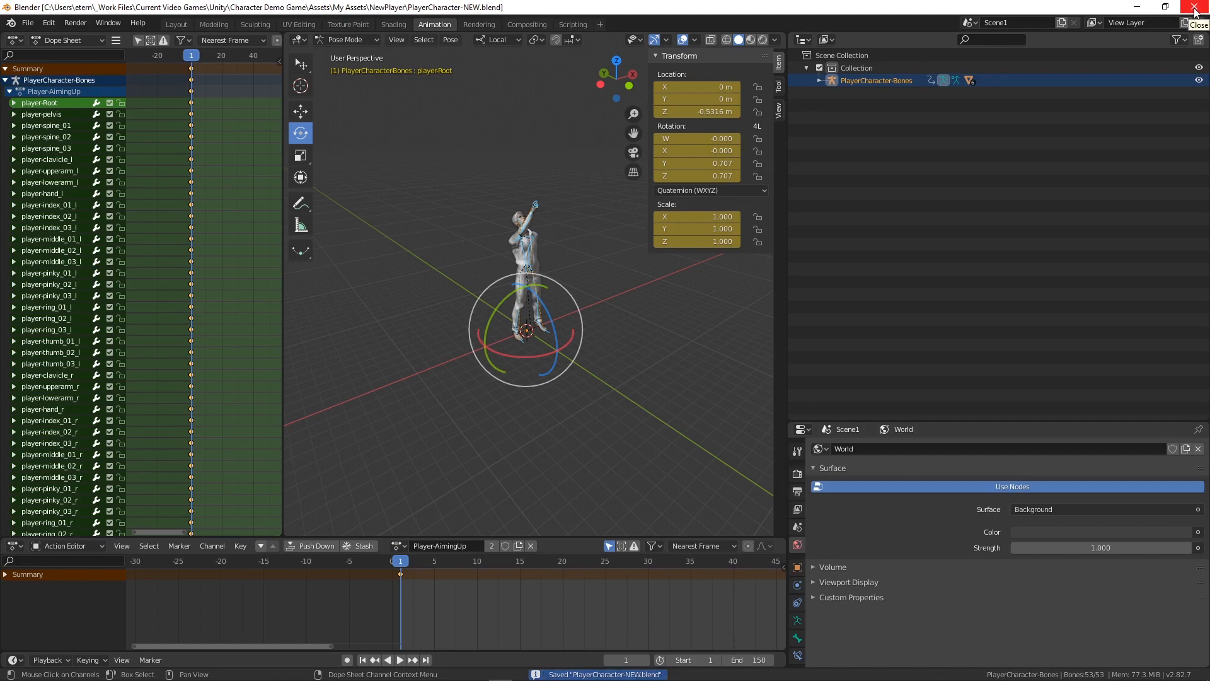
click(1194, 9)
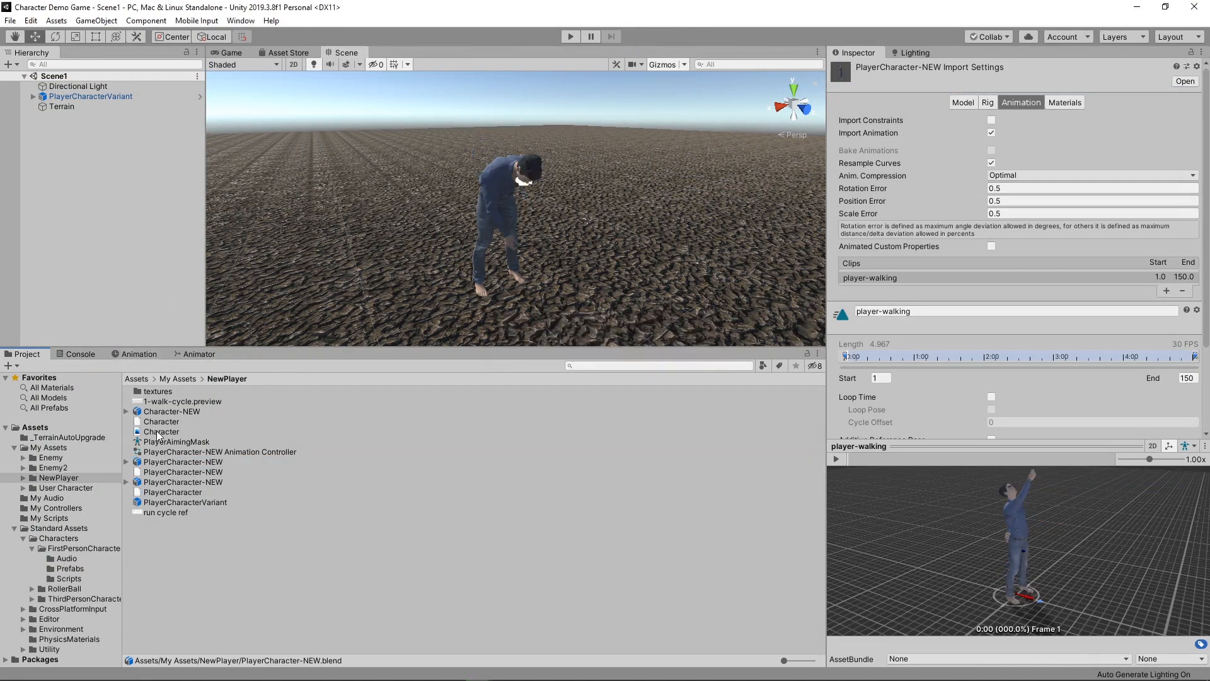
In Unity, open the PlayerCharacter-NEW FBX import settings and compare the Player-AimingDown and Player-AimingUp clip poses.
click(161, 483)
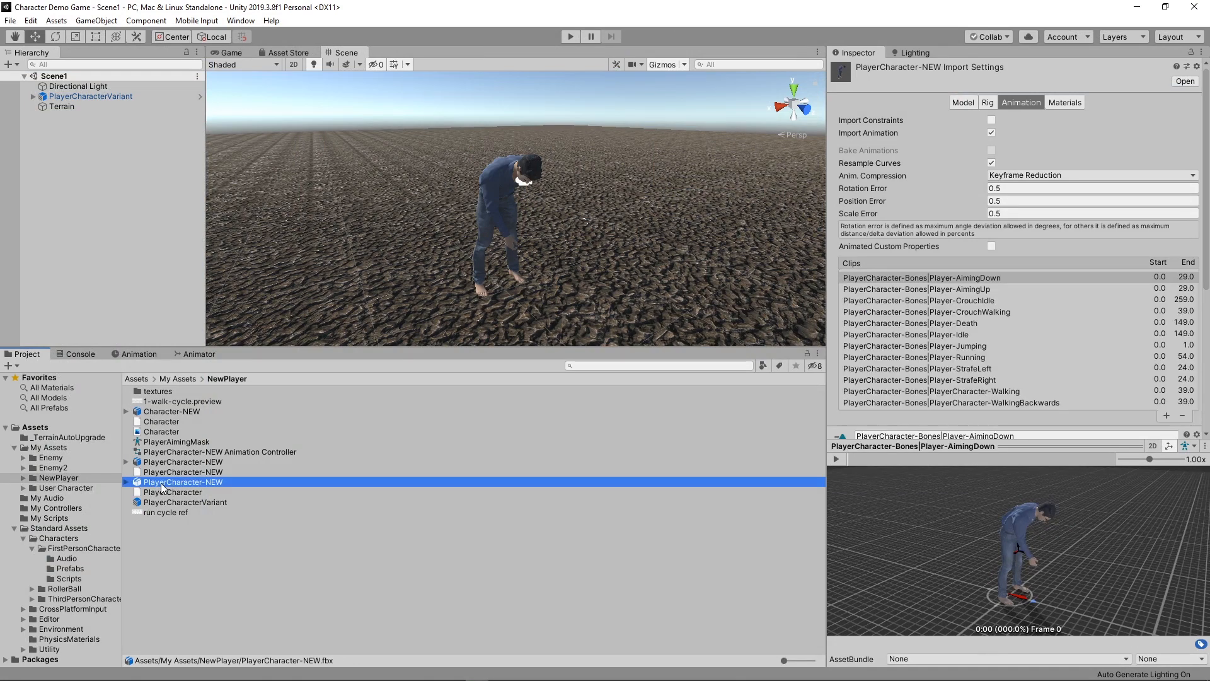
click(988, 288)
click(989, 280)
click(984, 298)
click(985, 288)
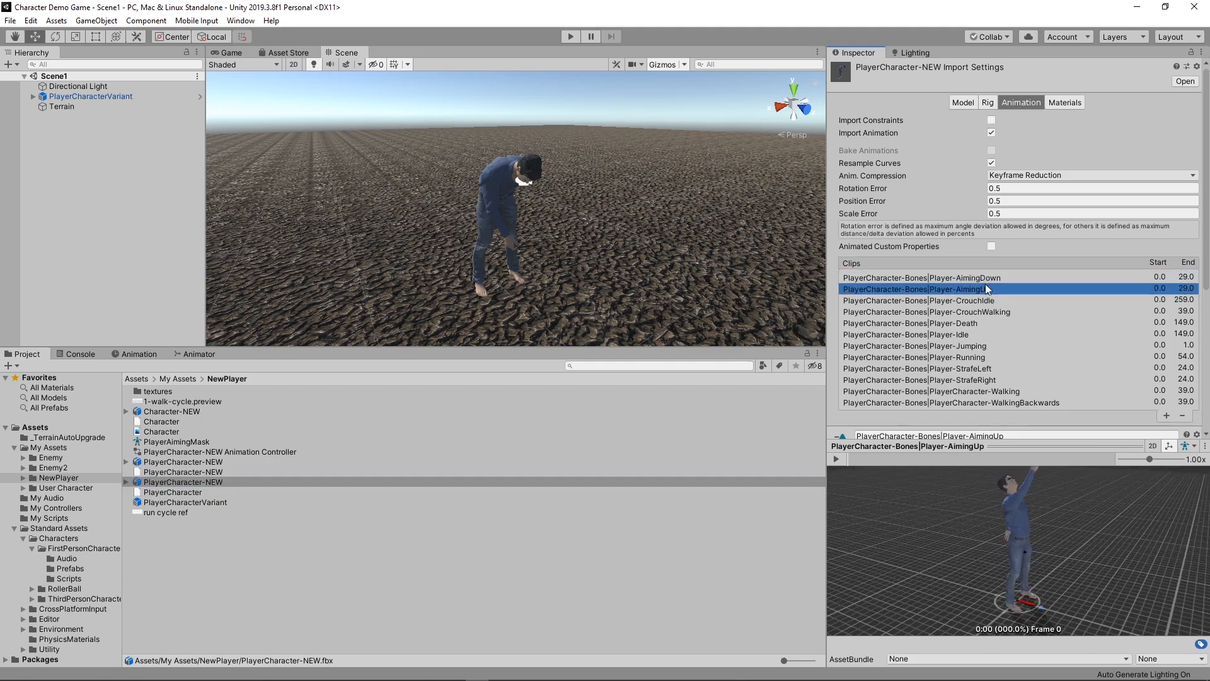
click(985, 279)
click(986, 285)
Preview the Player-Jumping and Player-CrouchIdle clips, and check the Player-AimingDown clip's frame range.
click(977, 347)
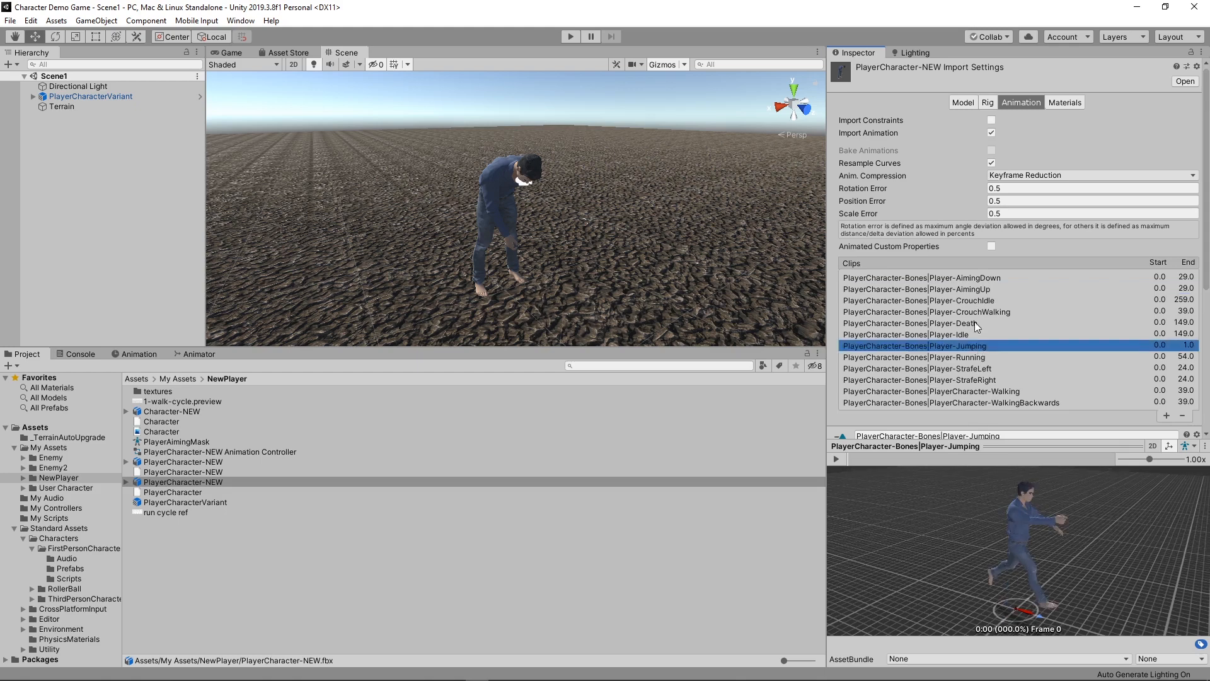
click(982, 289)
click(981, 301)
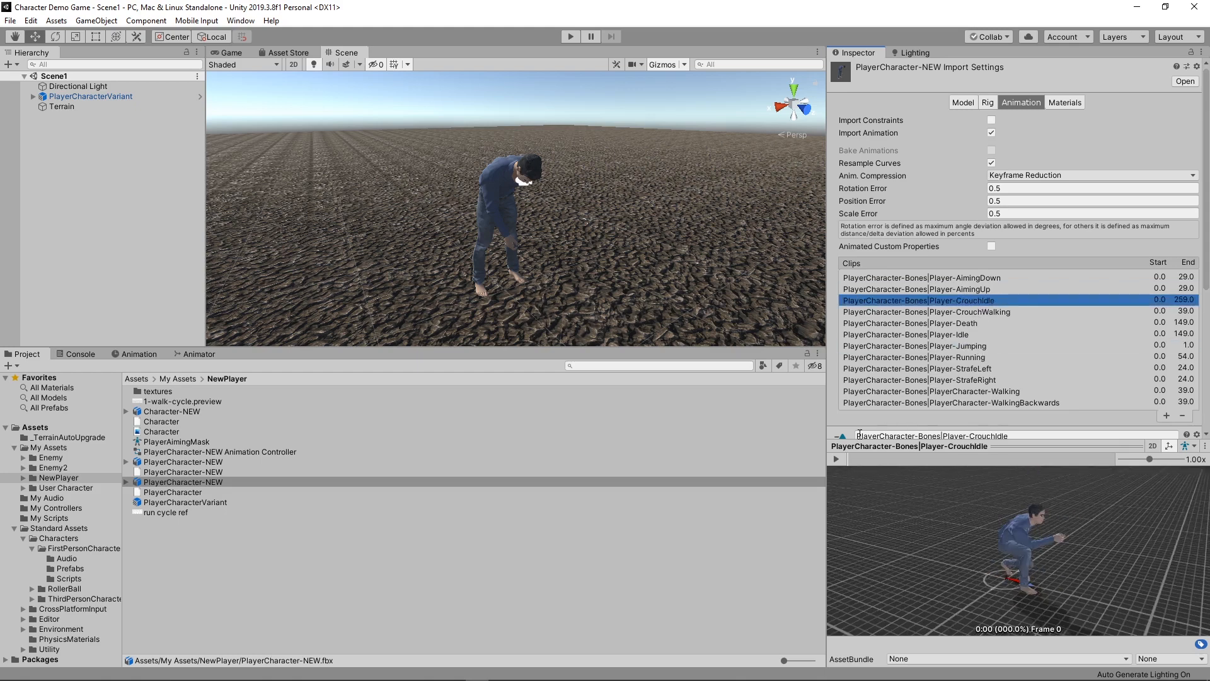
click(838, 459)
click(837, 459)
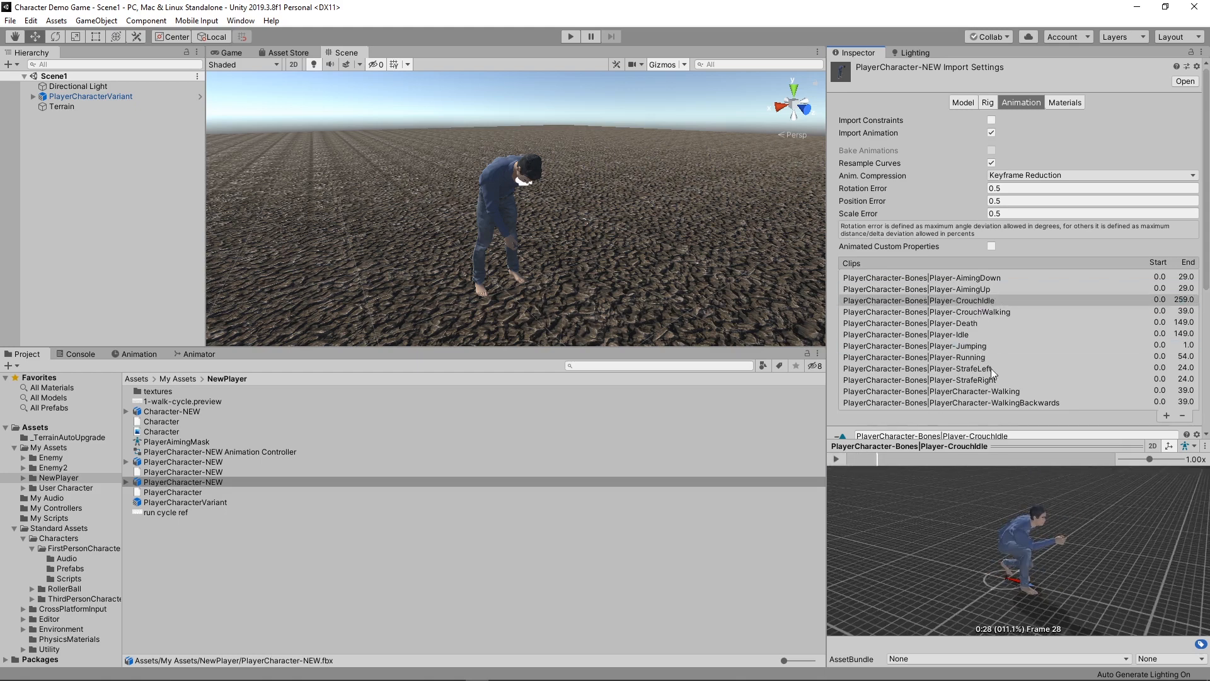
scroll(990, 368, down, 6)
scroll(1003, 285, up, 3)
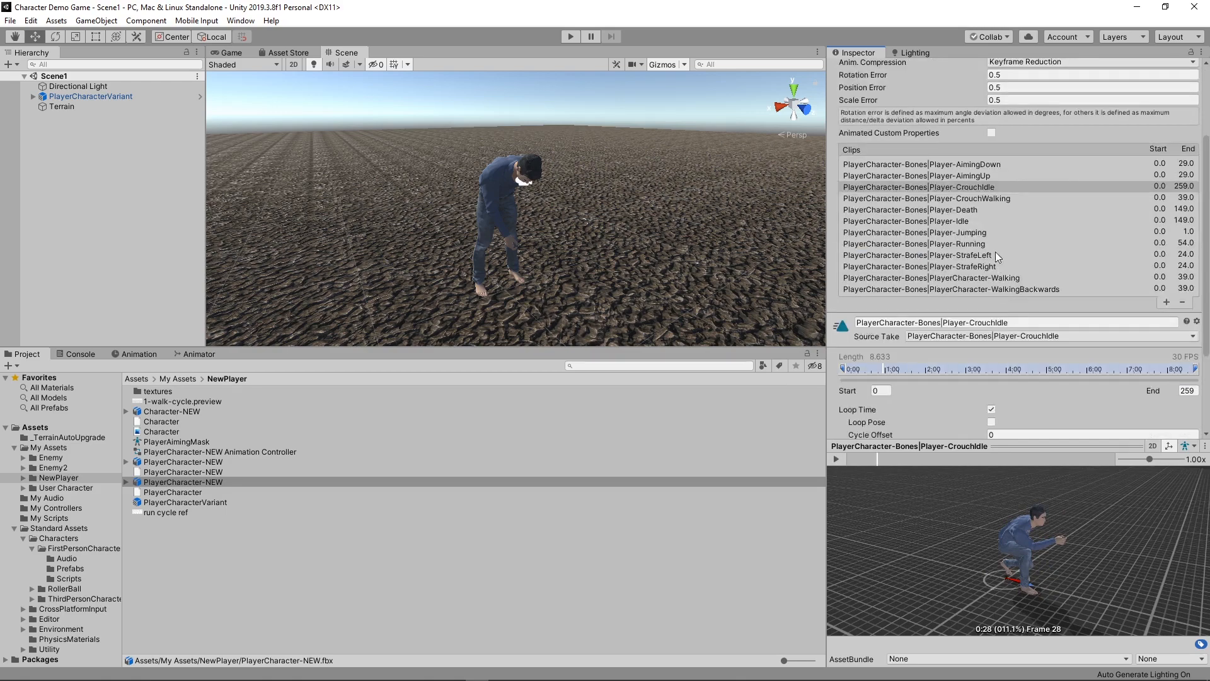
click(993, 164)
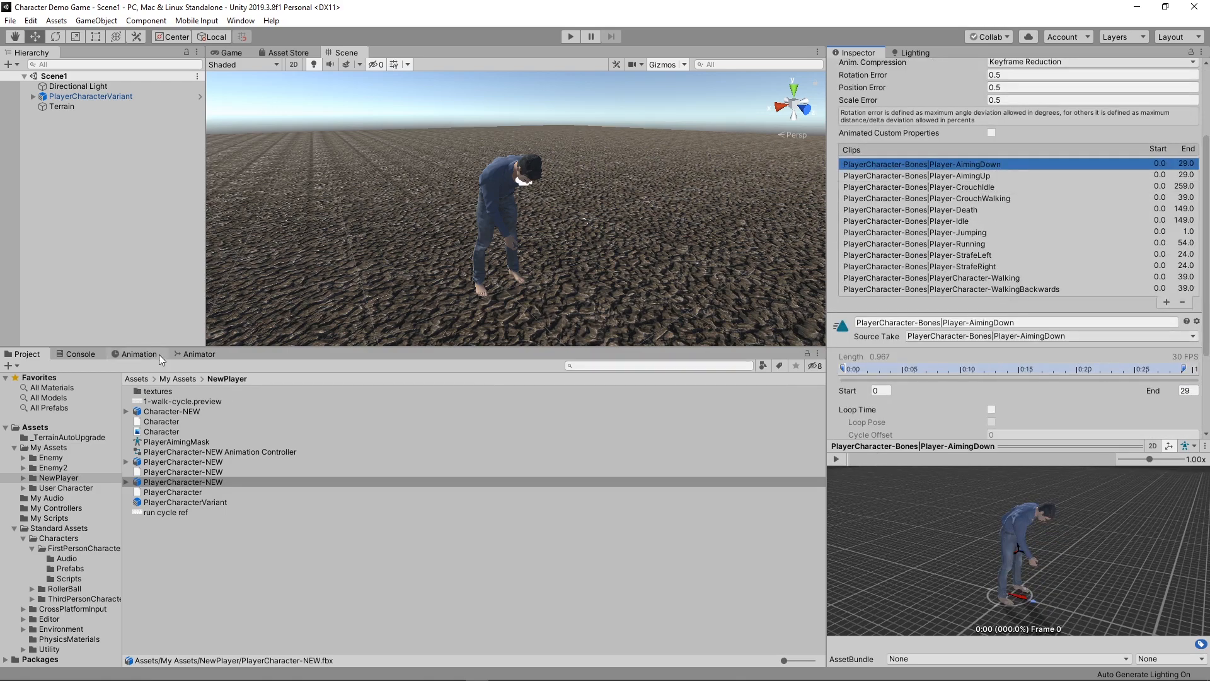
Test the aiming blend tree on the PlayerAimingLayer by varying the PlayerAimingAngle value and returning it to 0.
click(197, 353)
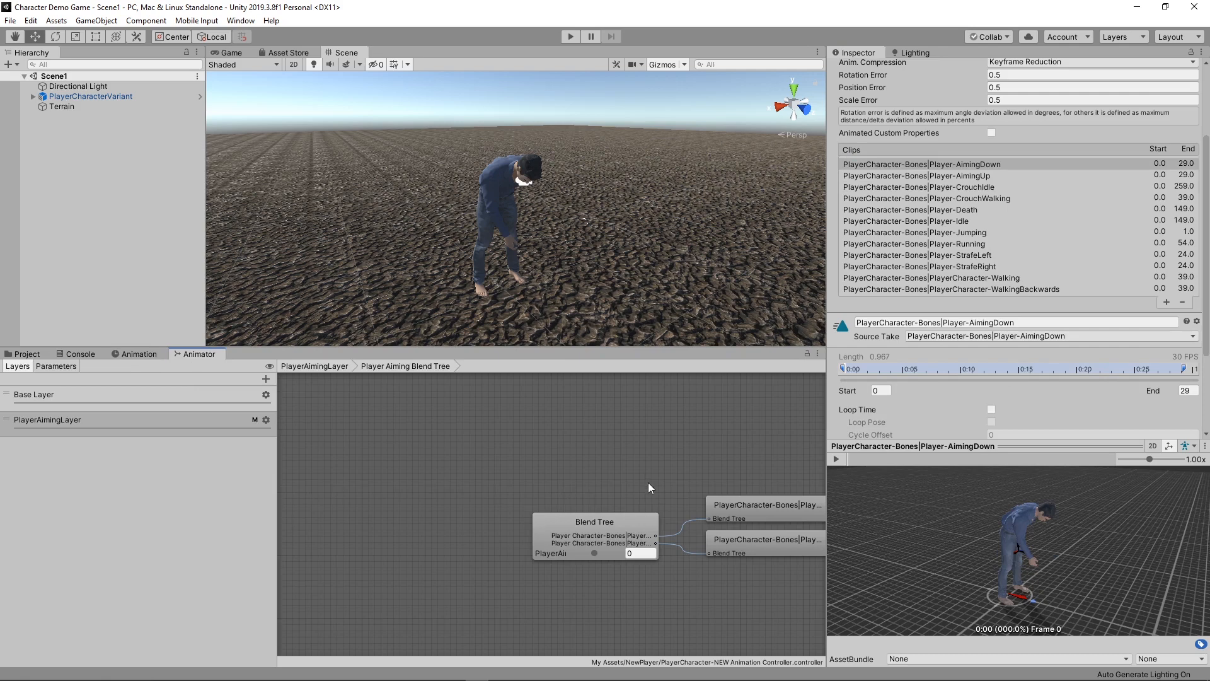
middle_drag(648, 483, 523, 463)
click(485, 498)
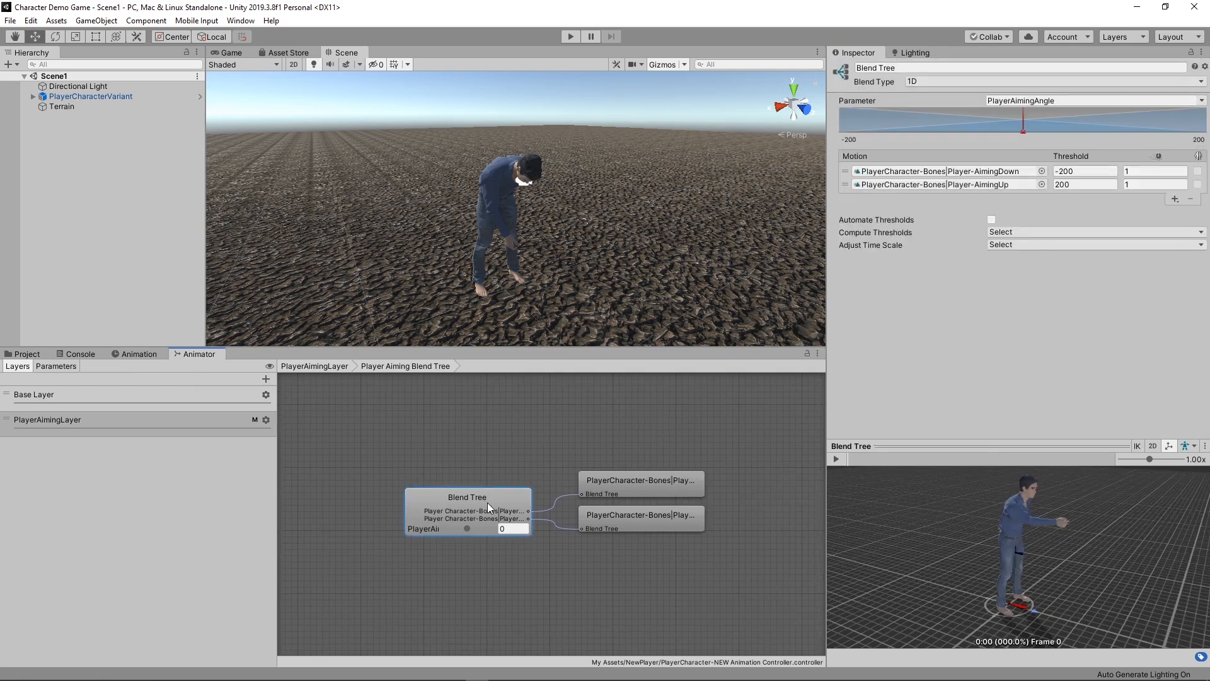
mouse_move(468, 528)
mouse_down()
mouse_move(491, 529)
mouse_move(444, 533)
mouse_move(495, 530)
mouse_move(437, 530)
mouse_move(508, 530)
mouse_move(459, 531)
mouse_move(473, 539)
mouse_up()
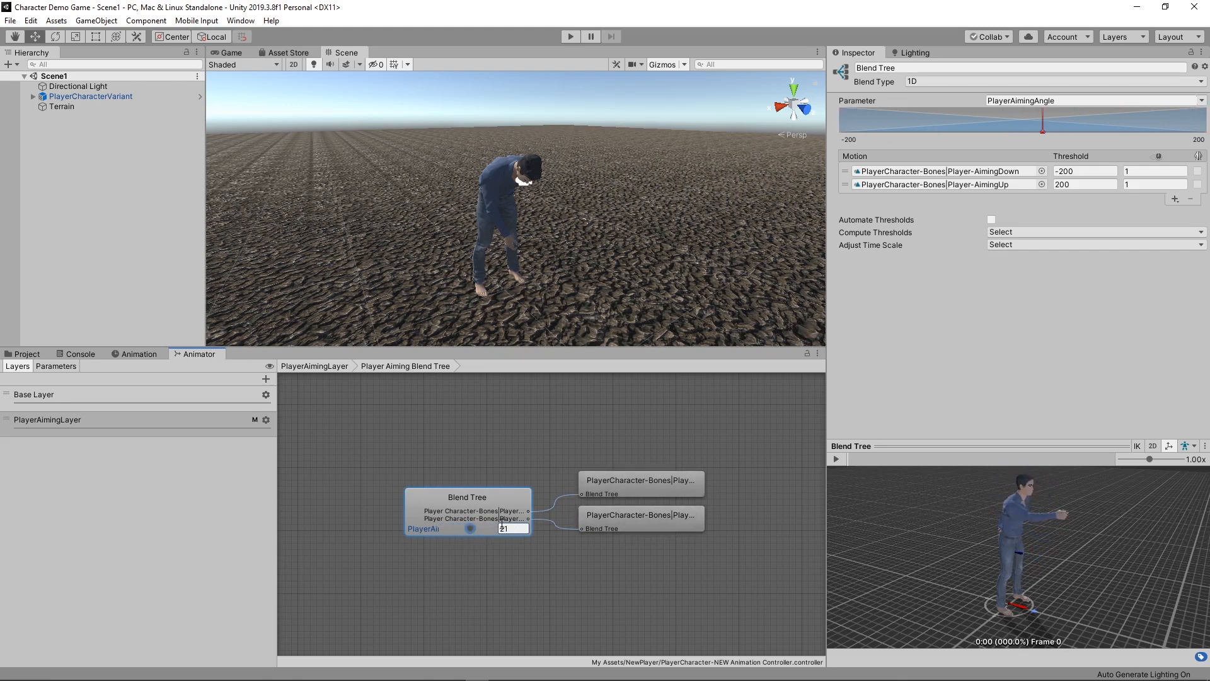
click(499, 529)
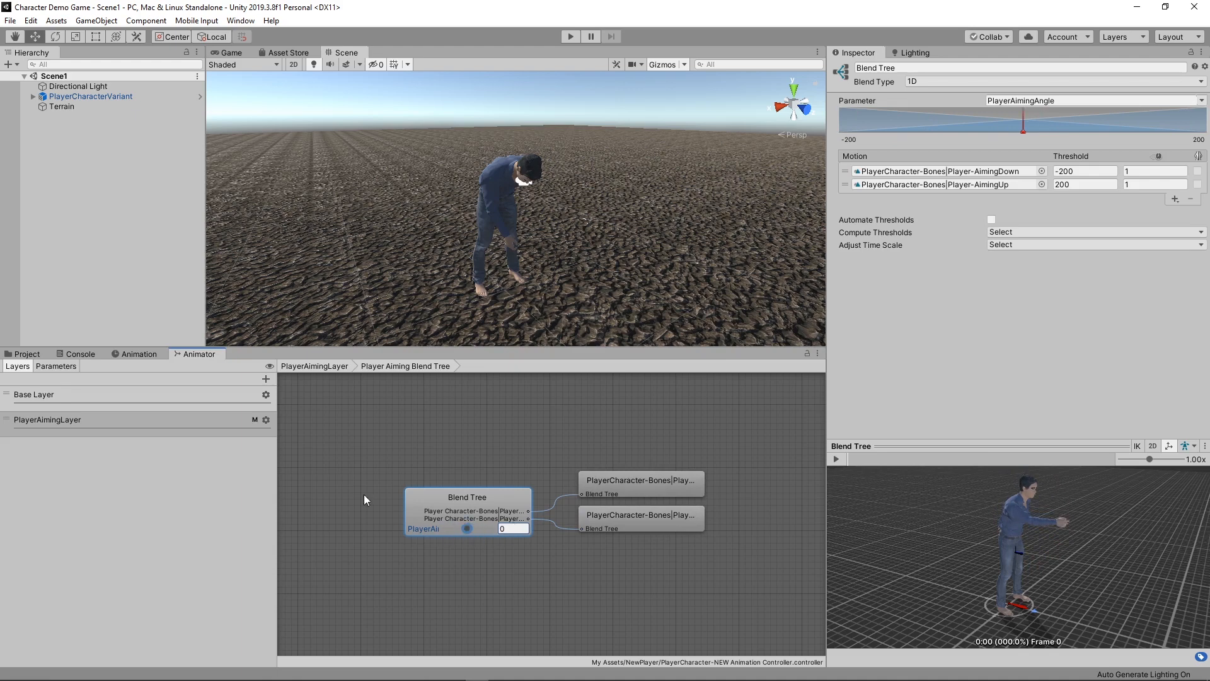
Review the animator parameters and the Player Aiming Blend Tree state on the PlayerAimingLayer.
click(71, 366)
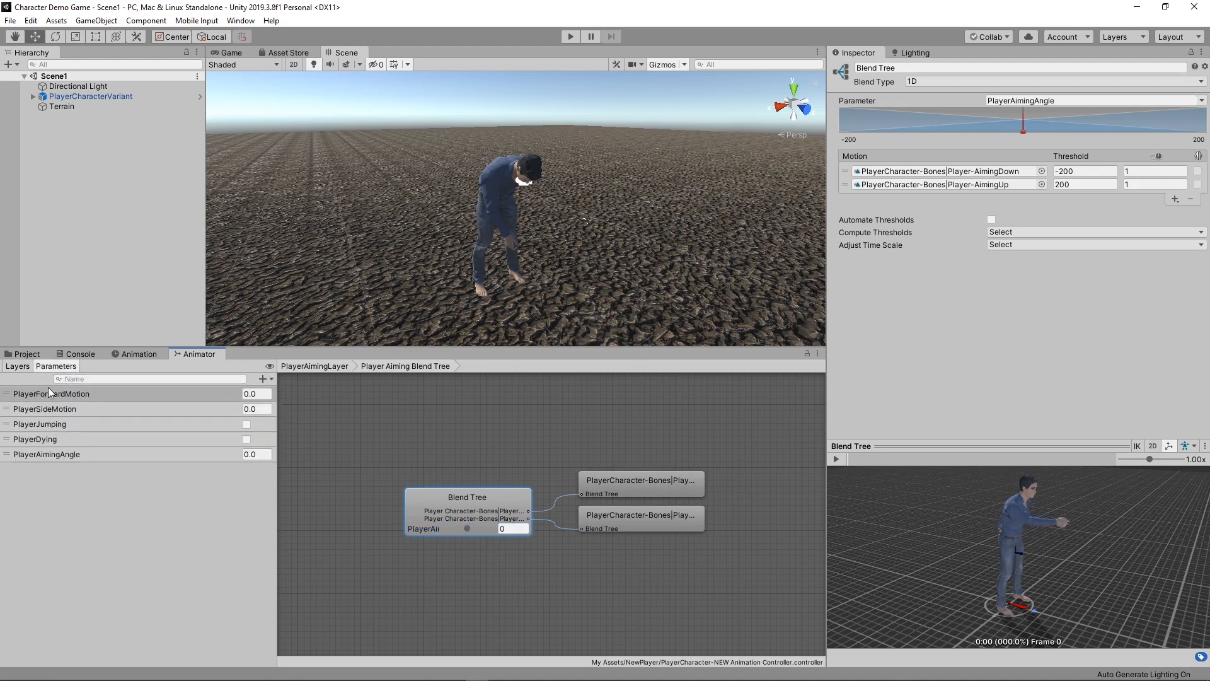
click(18, 367)
click(310, 368)
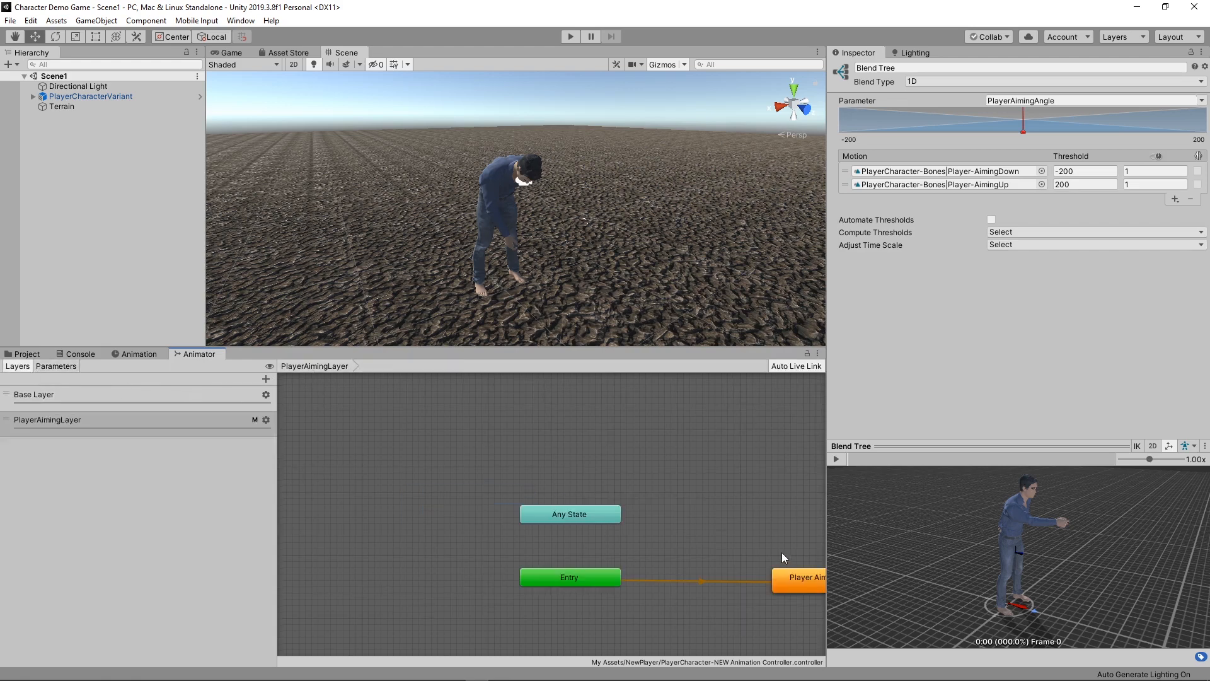
key(a)
click(640, 541)
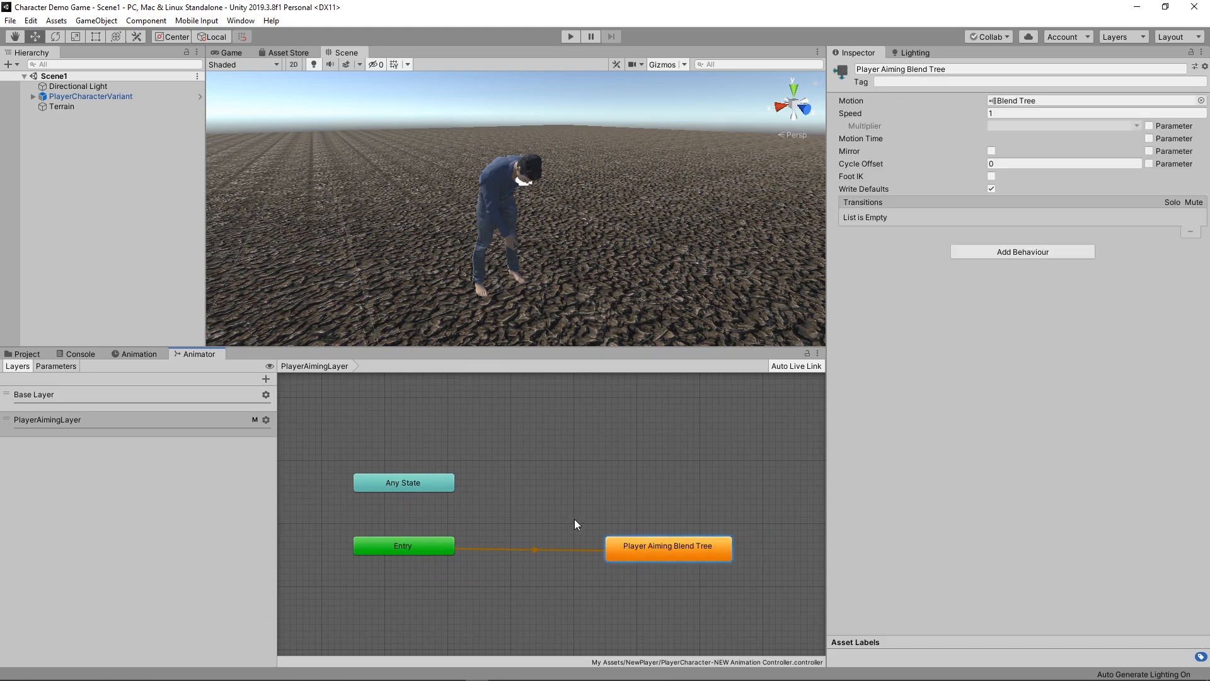
Open the Player Base Blend Tree from the Base Layer.
click(171, 402)
click(668, 534)
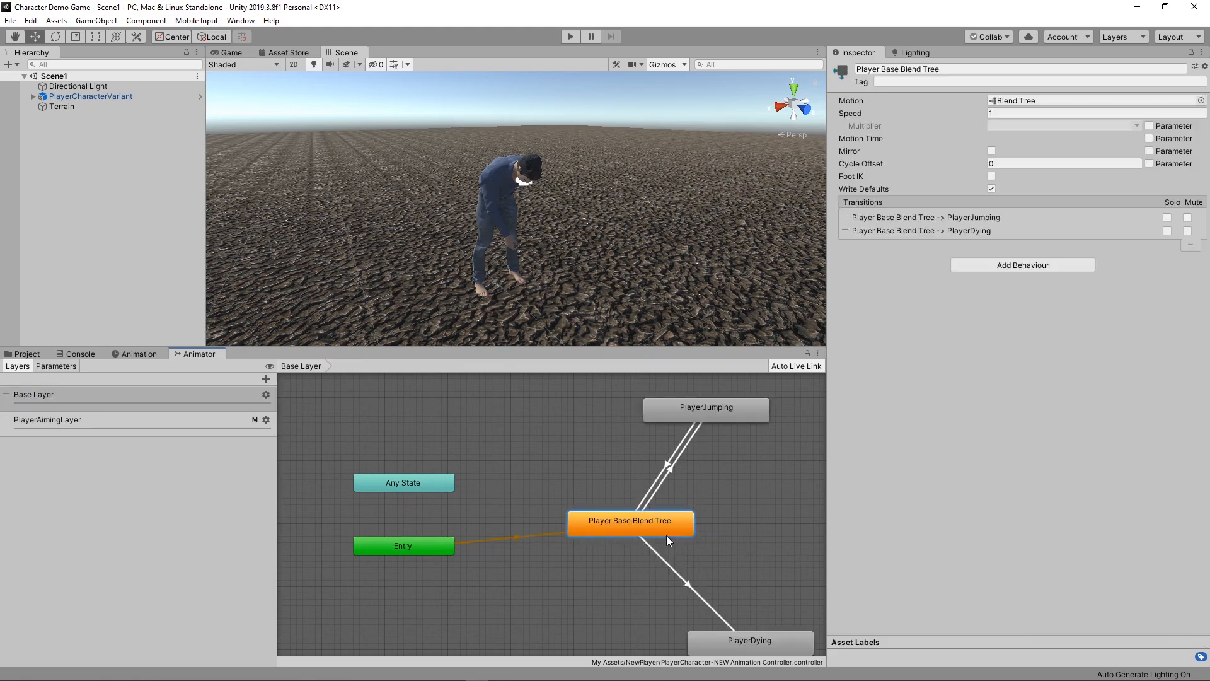
double_click(625, 520)
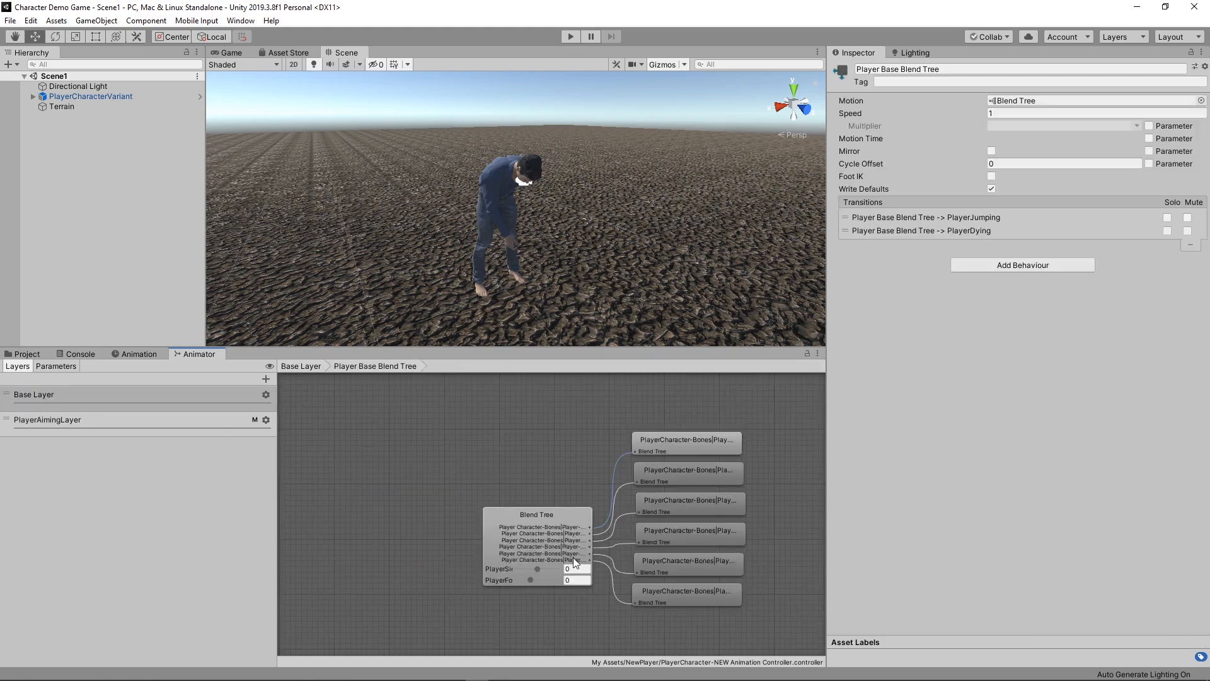
Run the scene briefly in play mode, stop it and preview the base blend tree's motion.
click(572, 35)
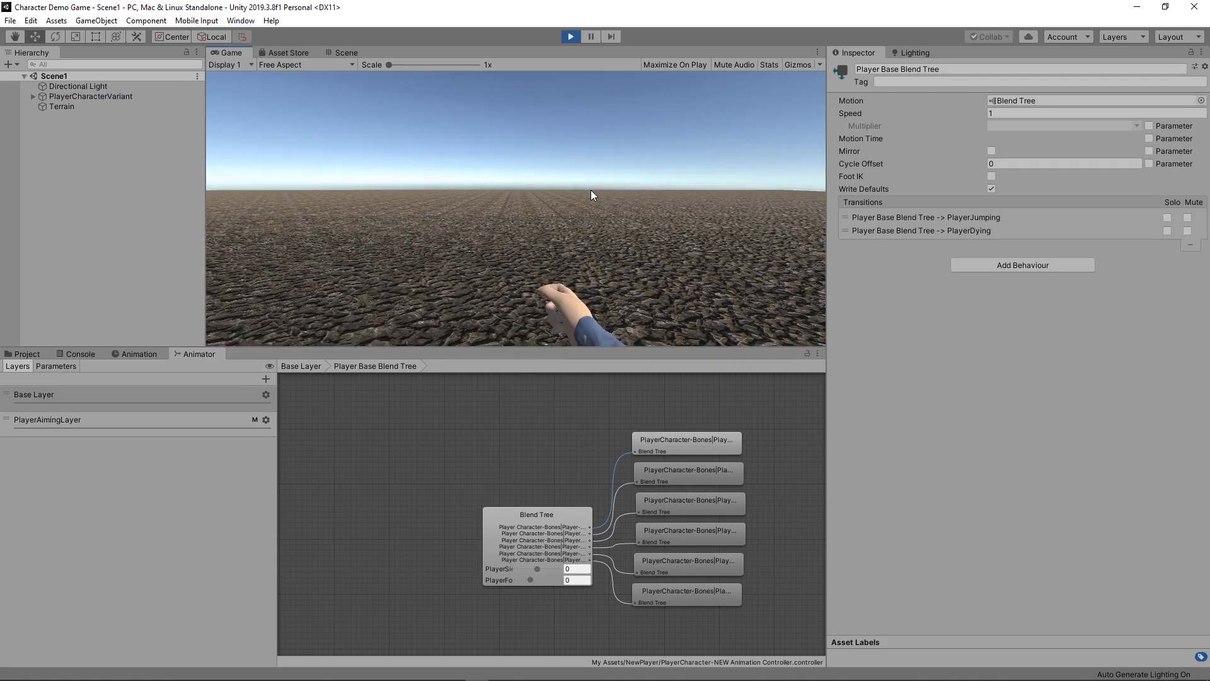
click(570, 36)
click(528, 522)
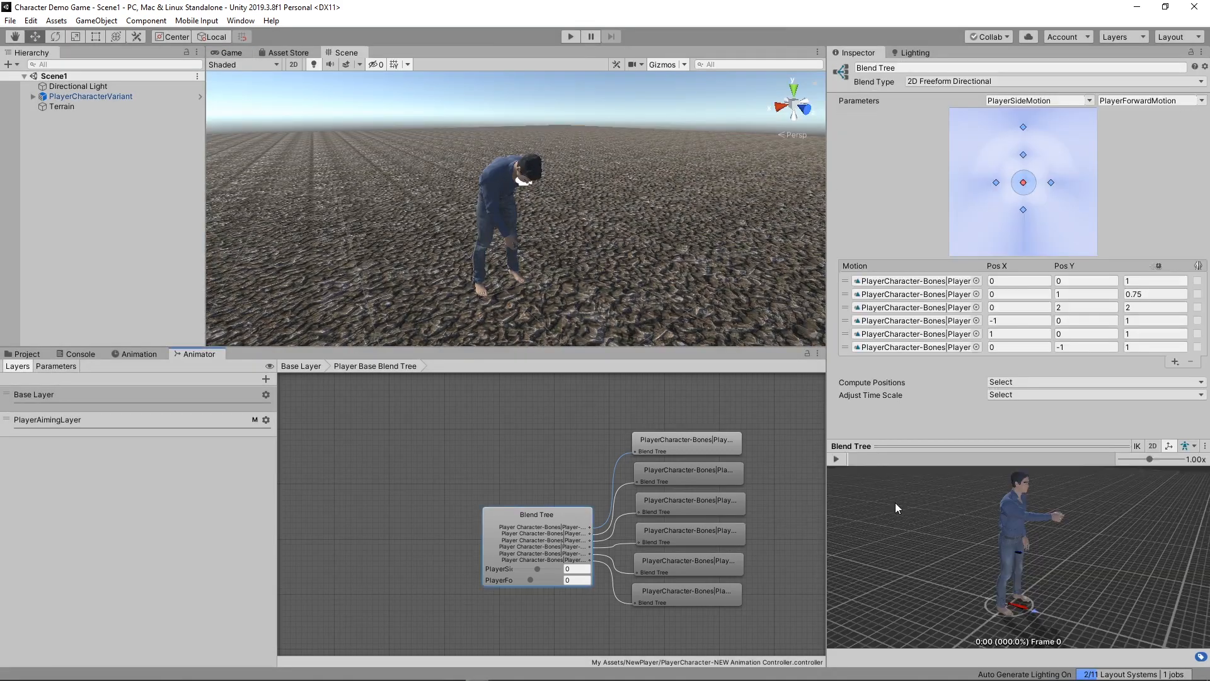
click(845, 460)
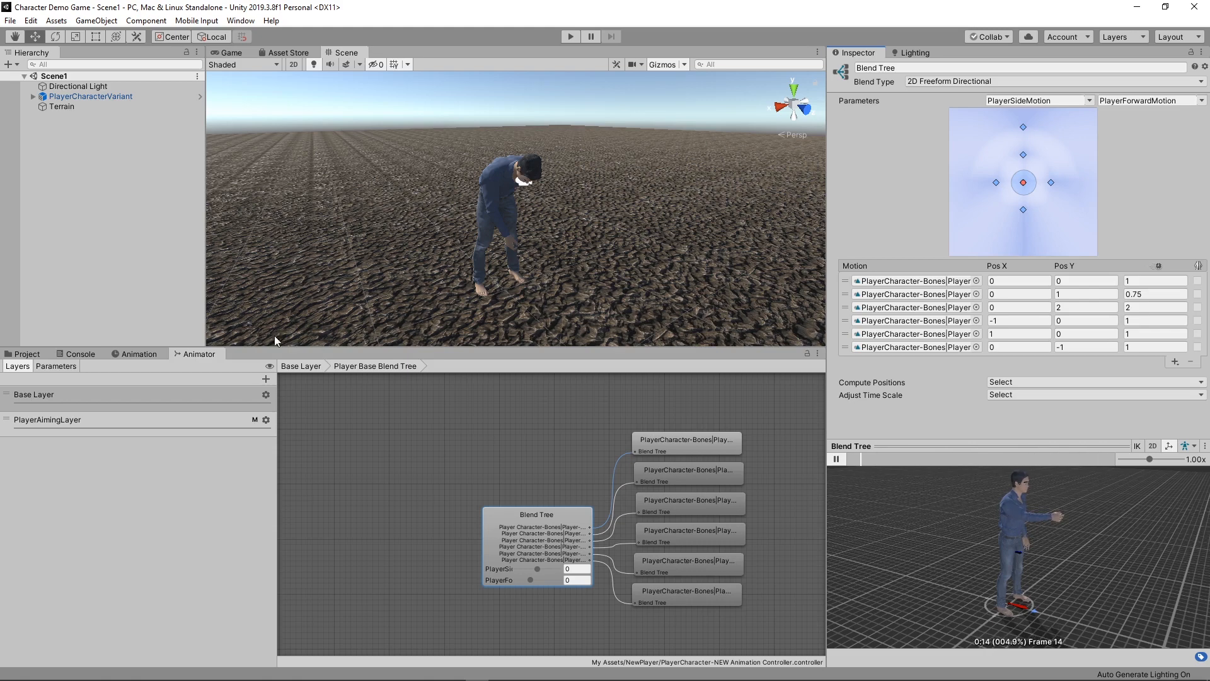
Select PlayerCharacterVariant in the scene and check its prefab overrides.
click(136, 354)
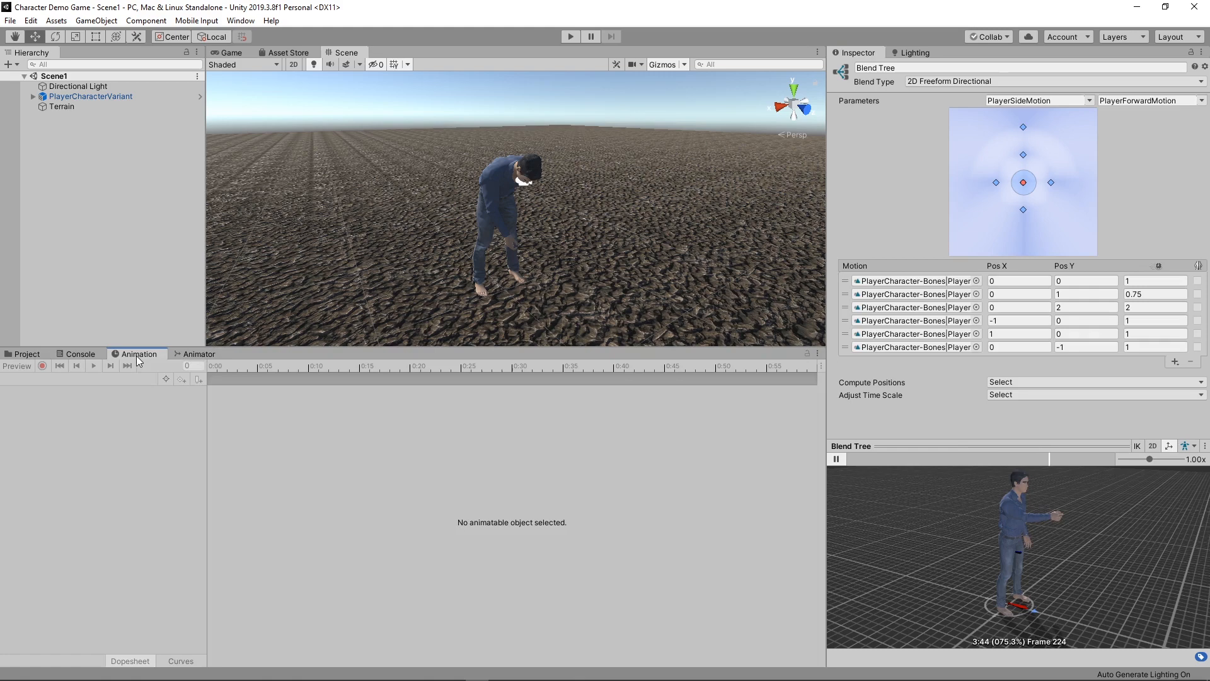
click(90, 355)
click(27, 354)
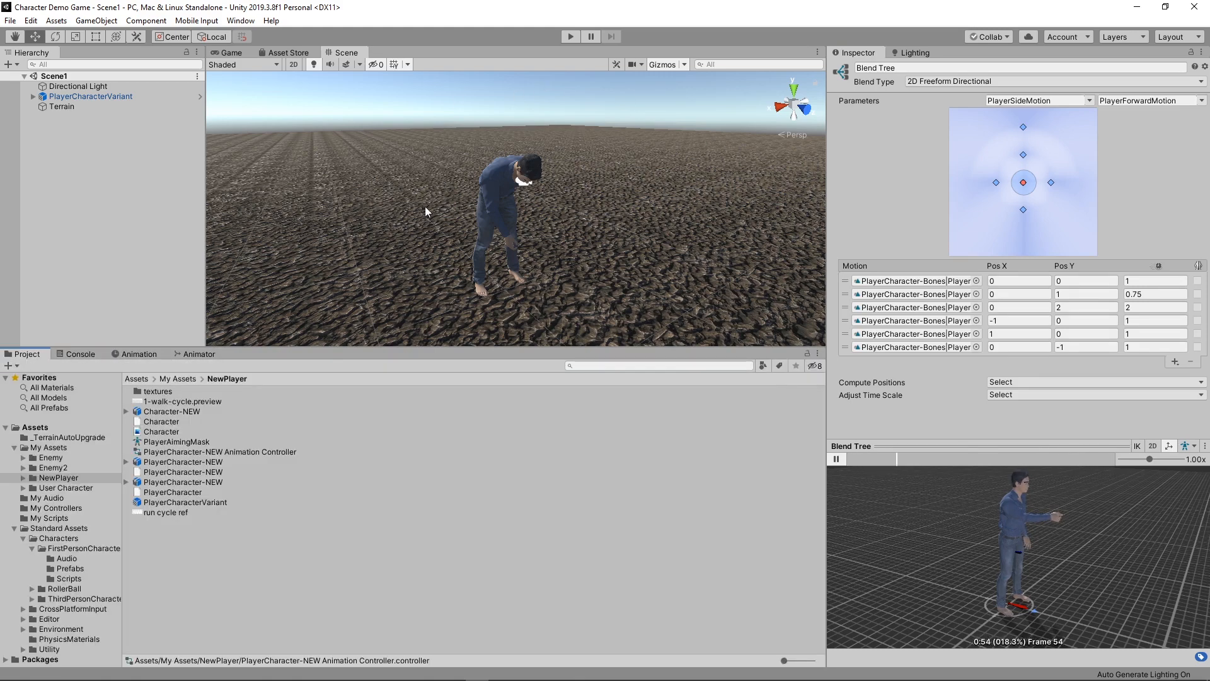
click(147, 97)
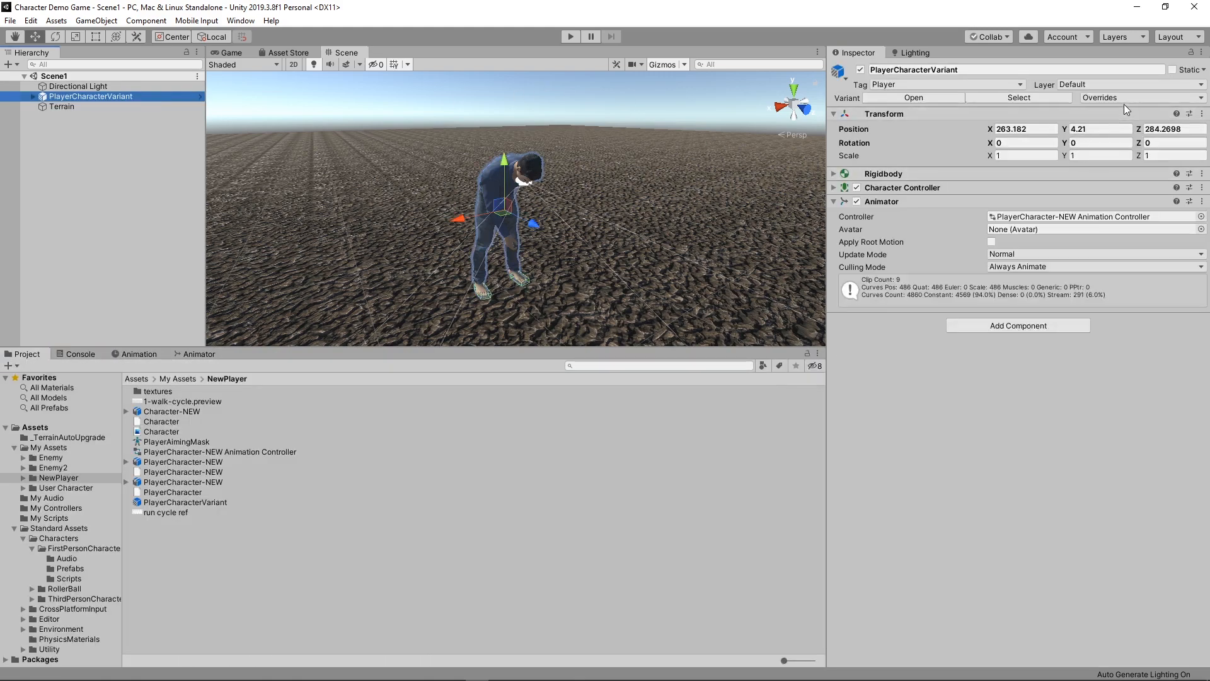
click(1124, 99)
click(767, 158)
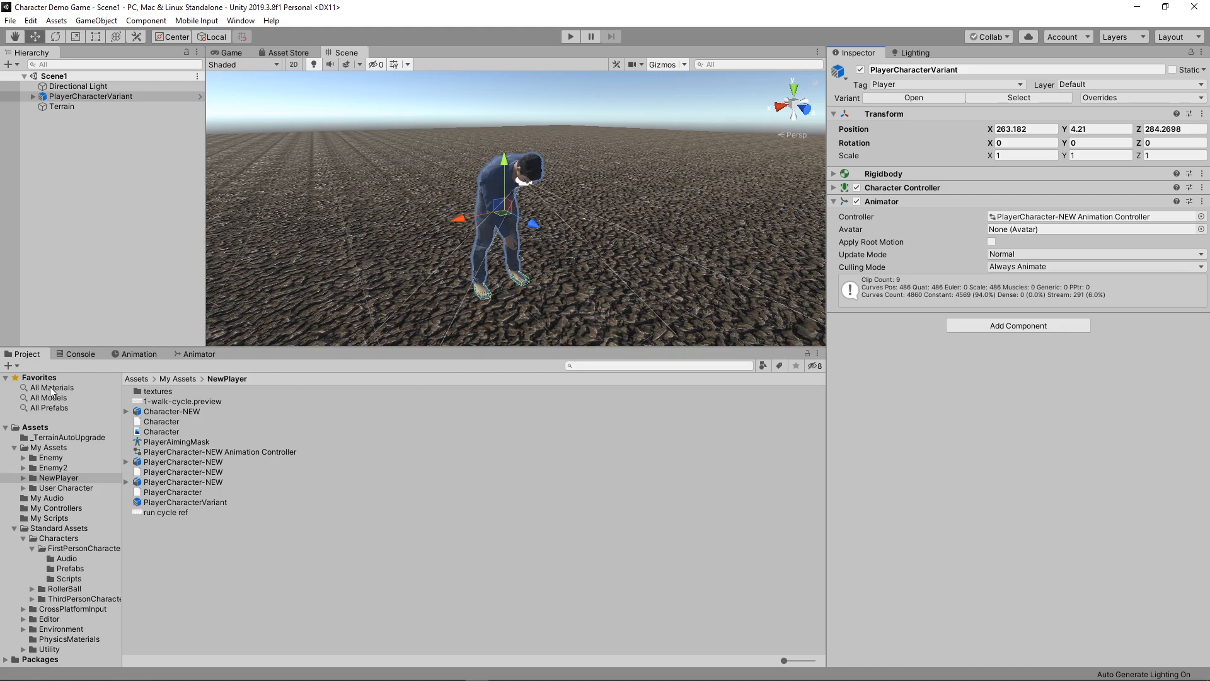
Return to the Player Base Blend Tree and review its motions alongside the animator parameters.
click(189, 354)
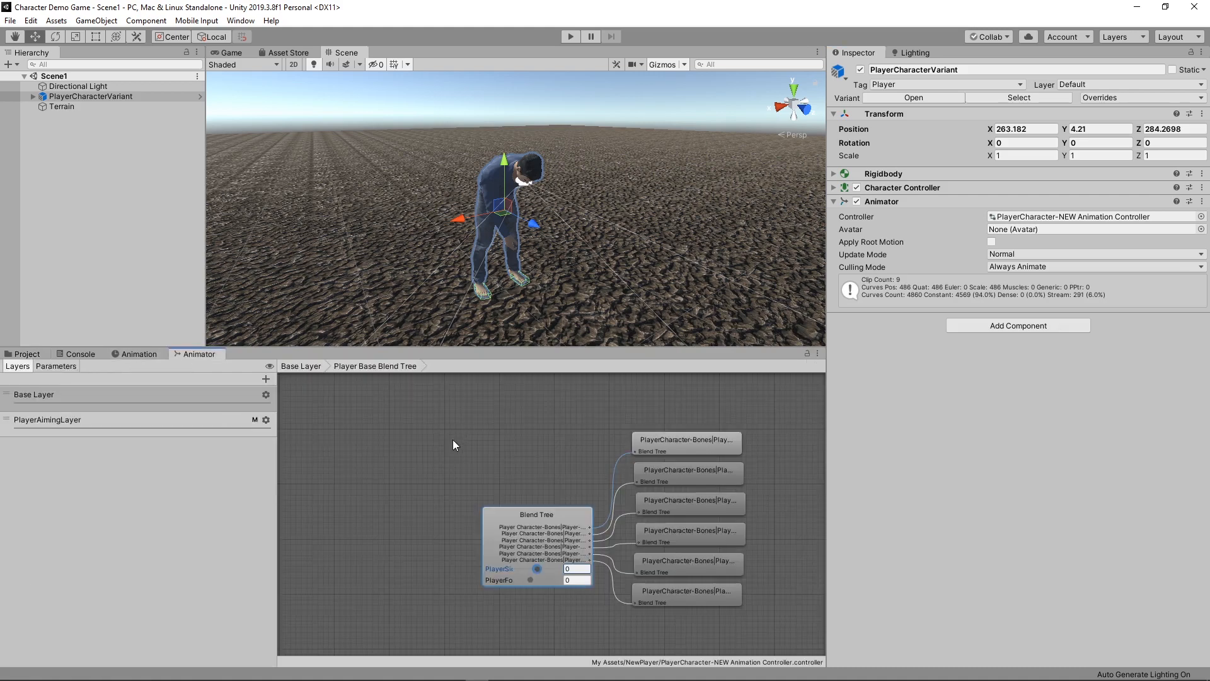
middle_drag(572, 509, 535, 466)
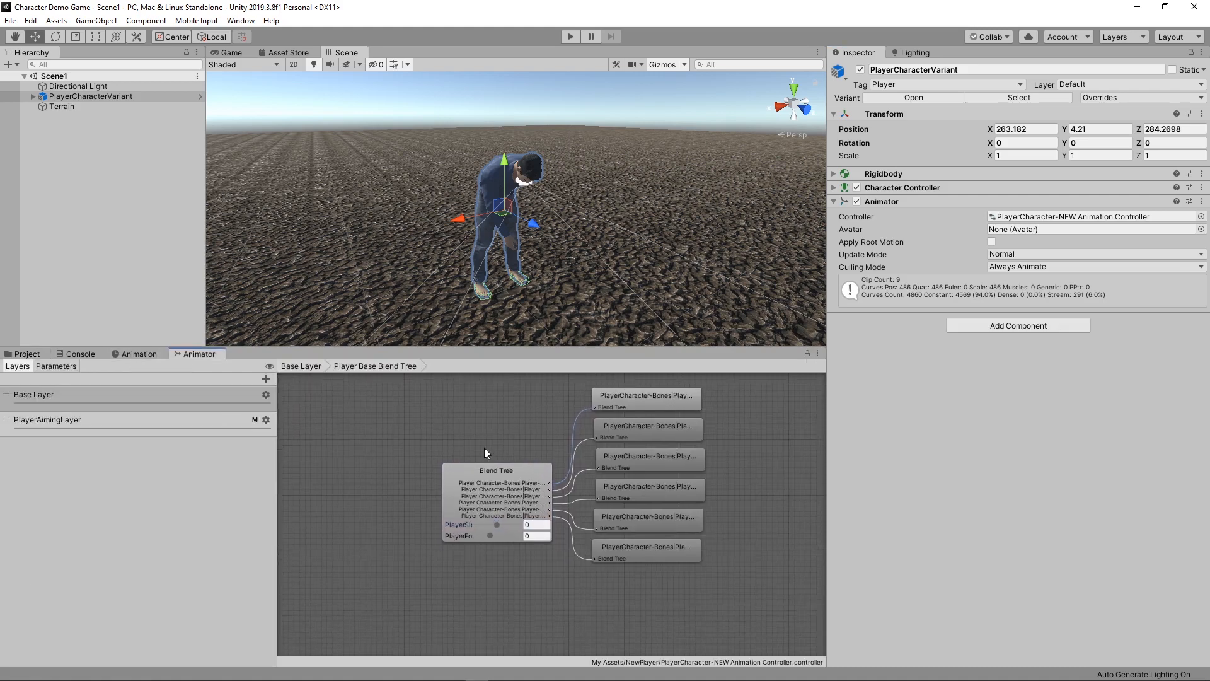
click(477, 476)
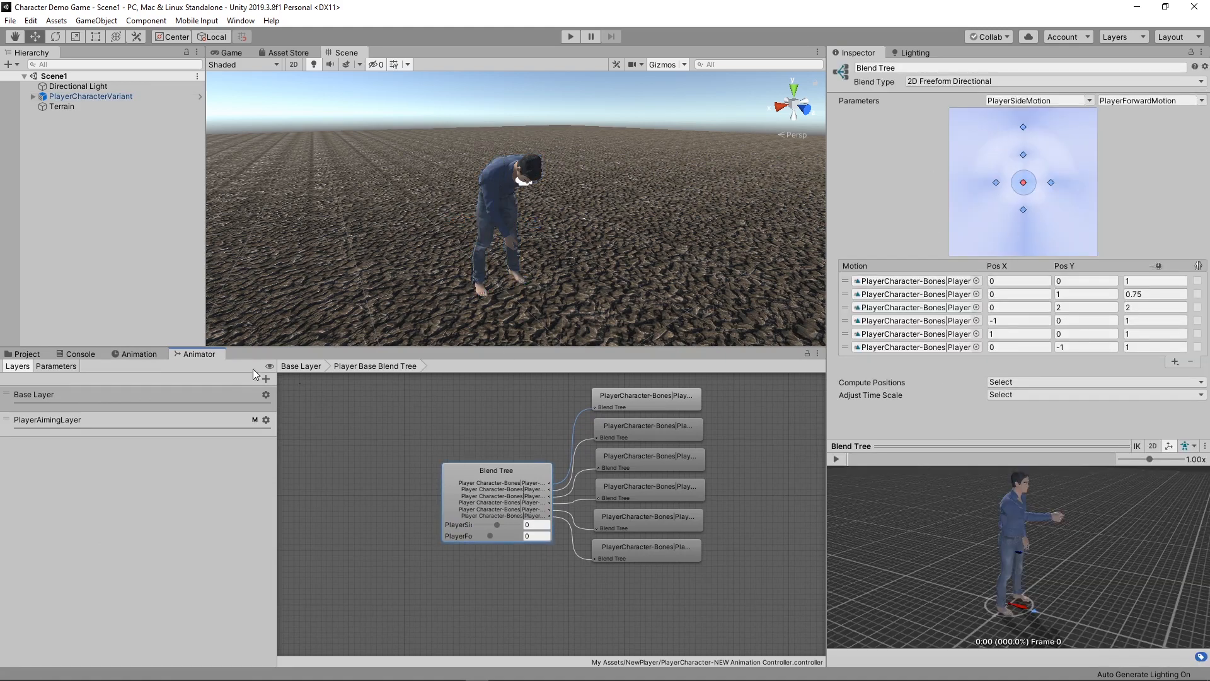
click(56, 366)
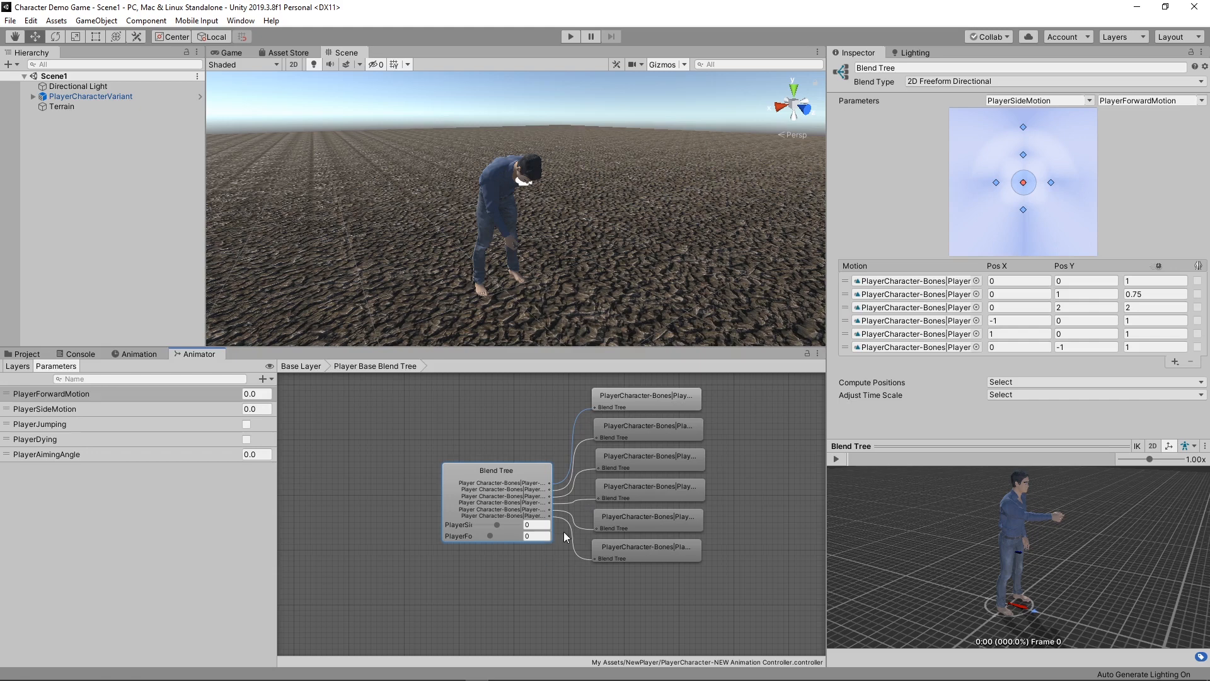
middle_drag(532, 473, 519, 502)
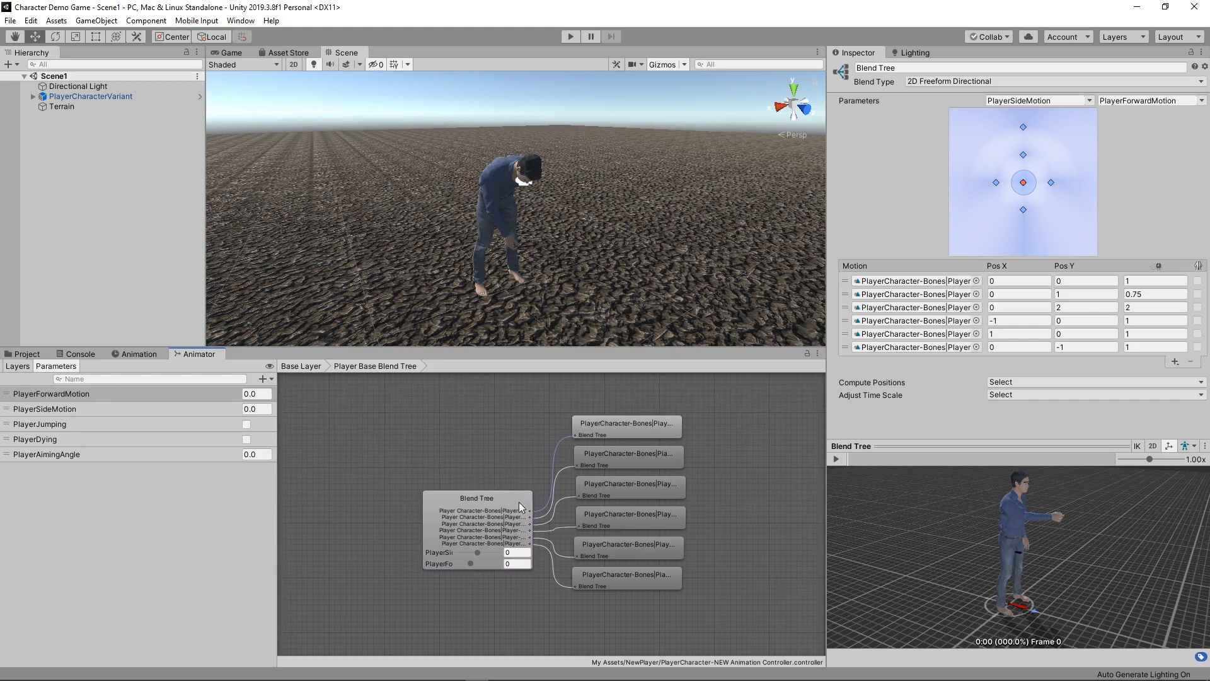